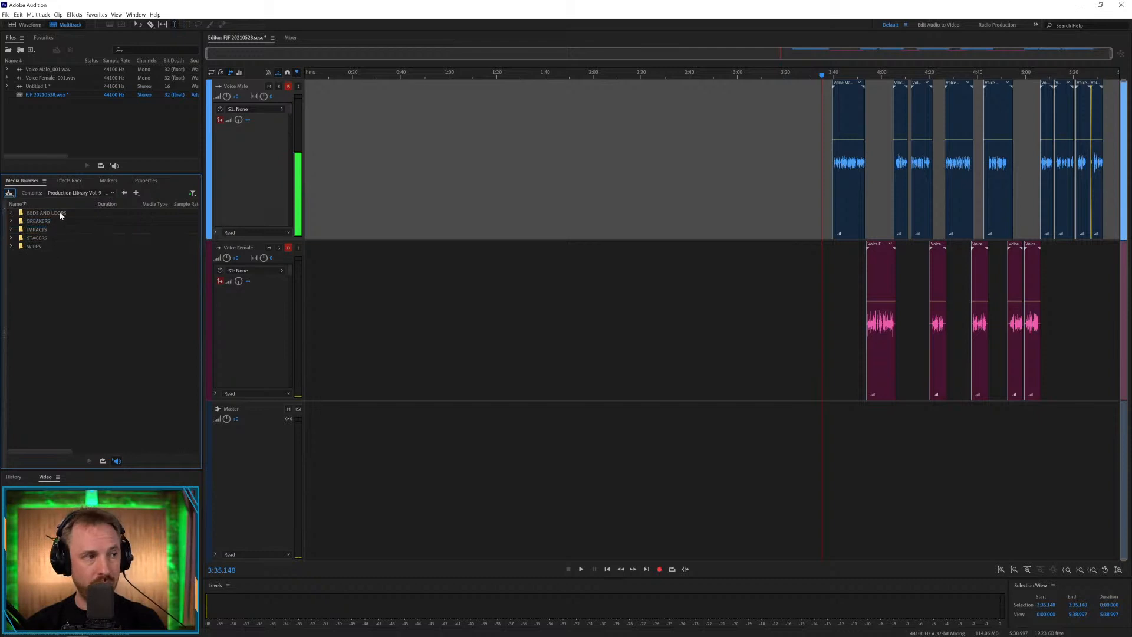
Browse the BIG RADIO IMAGING PACK to Production Library Vol.2 and open its Drone folder of sound effects.
{"action": "left_click", "coordinate": [113, 195]}
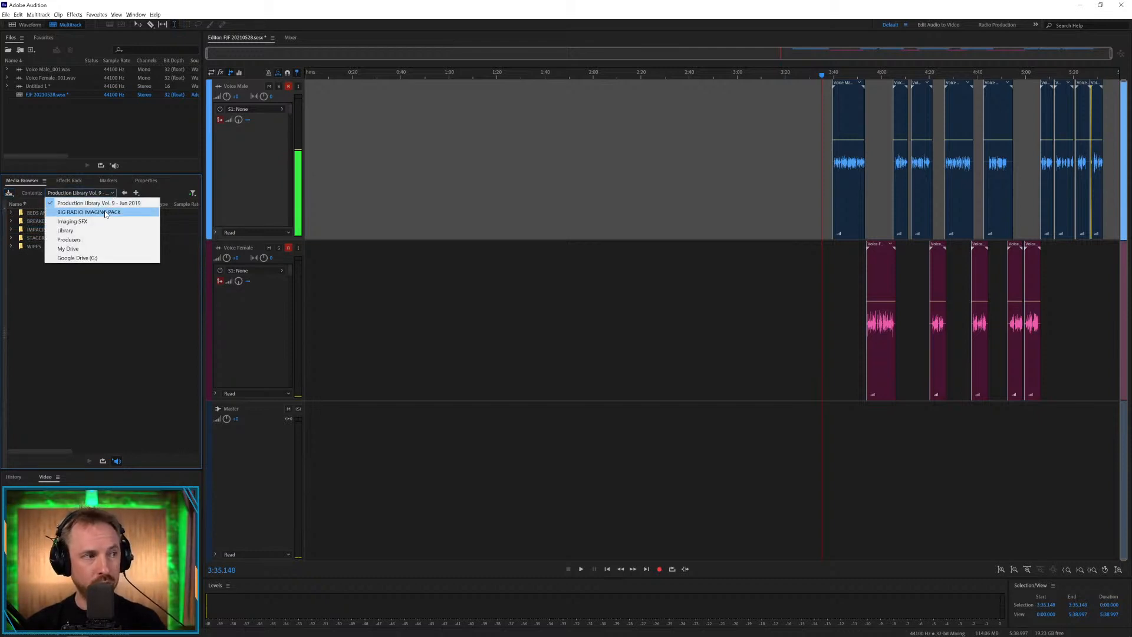
{"action": "left_click", "coordinate": [110, 211]}
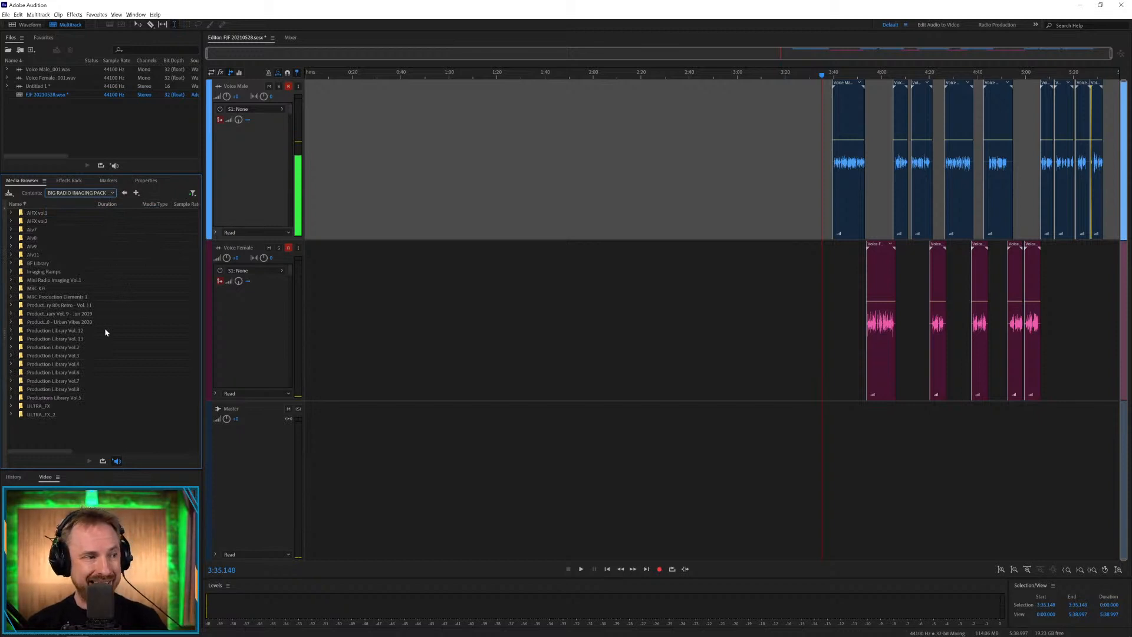
{"action": "double_click", "coordinate": [74, 347]}
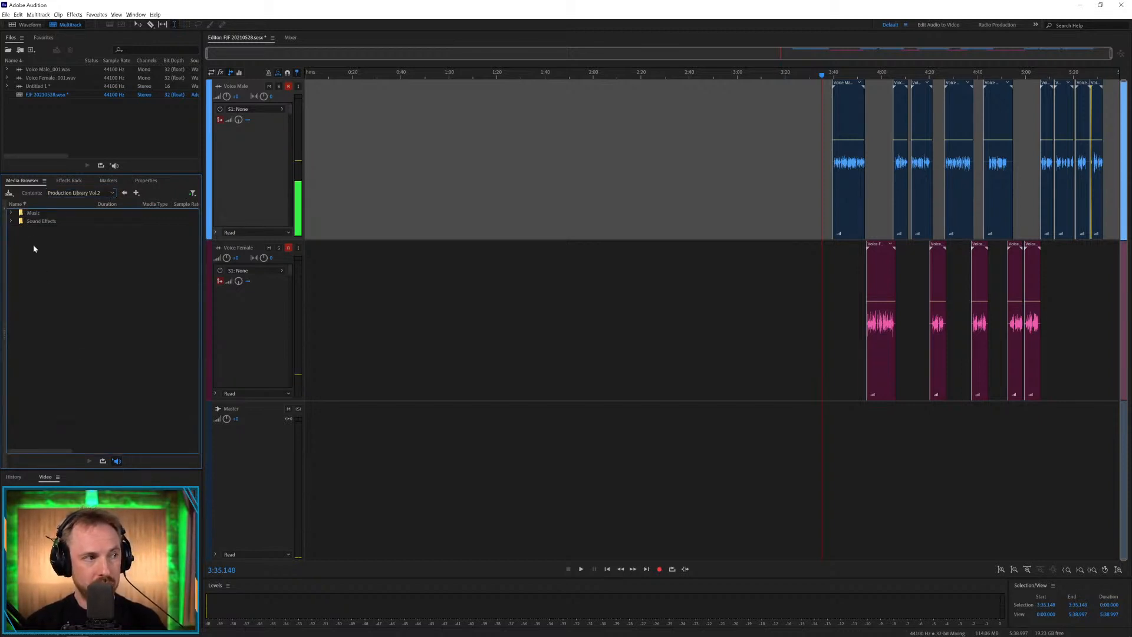
{"action": "double_click", "coordinate": [35, 221]}
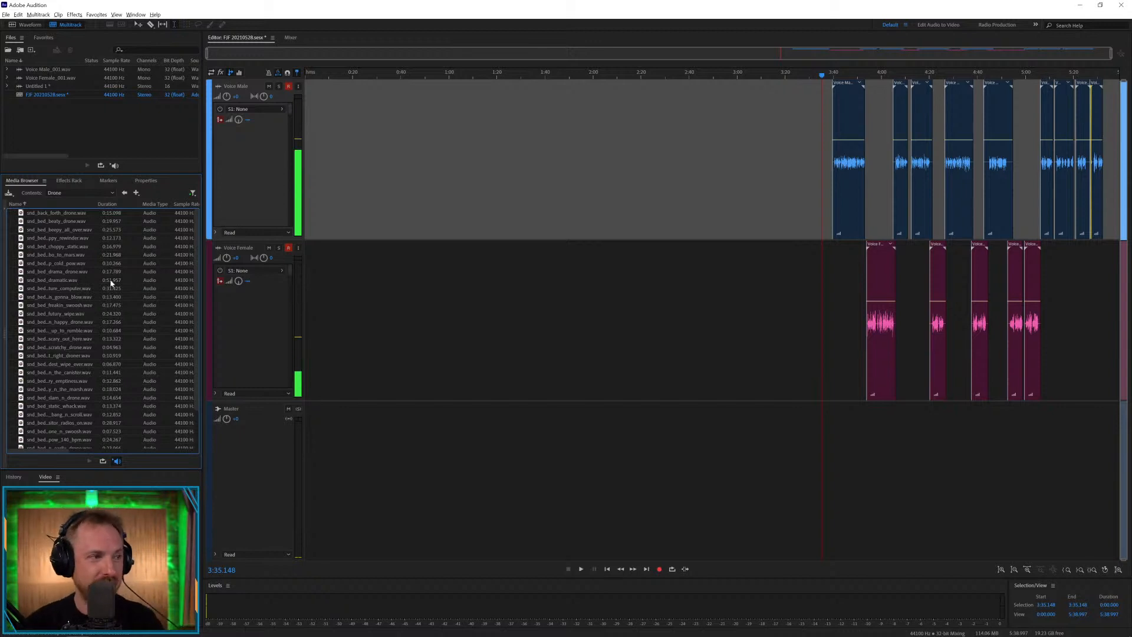
Preview the first drone sound, look through the Drone list and shrink the track heights to show all session tracks.
{"action": "left_click", "coordinate": [78, 215]}
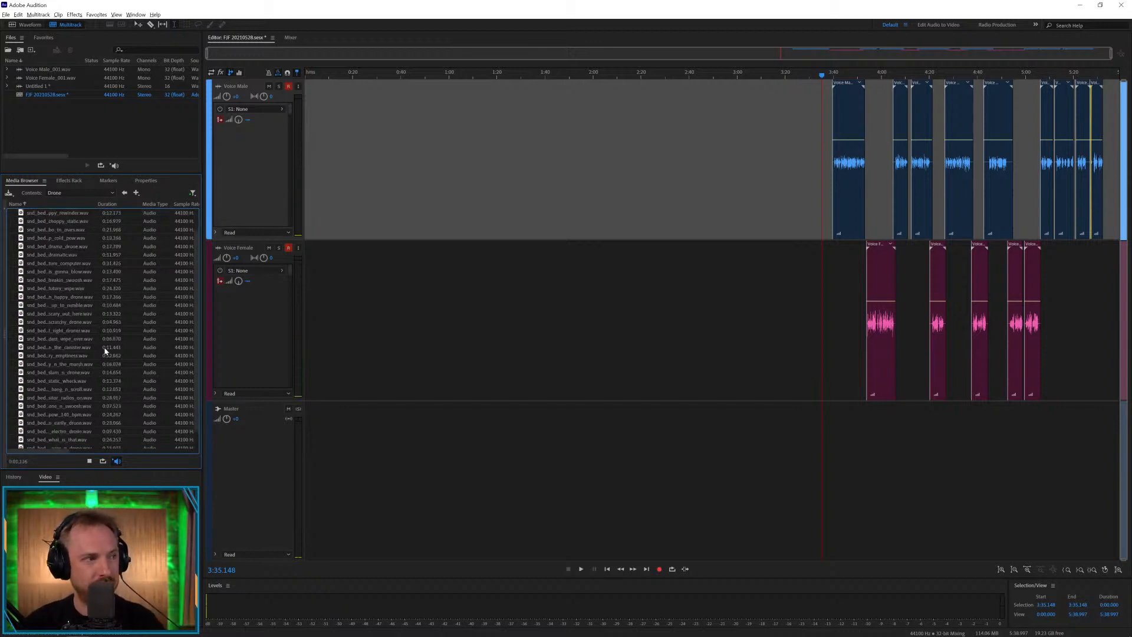
{"action": "left_click", "coordinate": [72, 195]}
{"action": "left_click", "coordinate": [74, 239]}
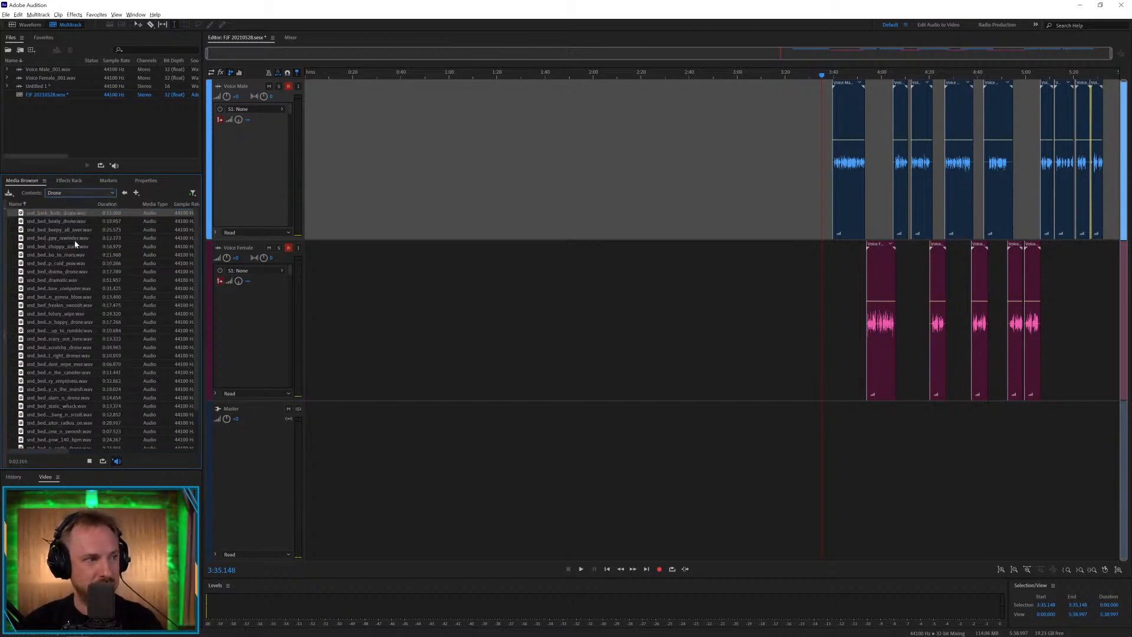
{"action": "scroll", "coordinate": [139, 404], "scroll_direction": "down", "scroll_amount": 2}
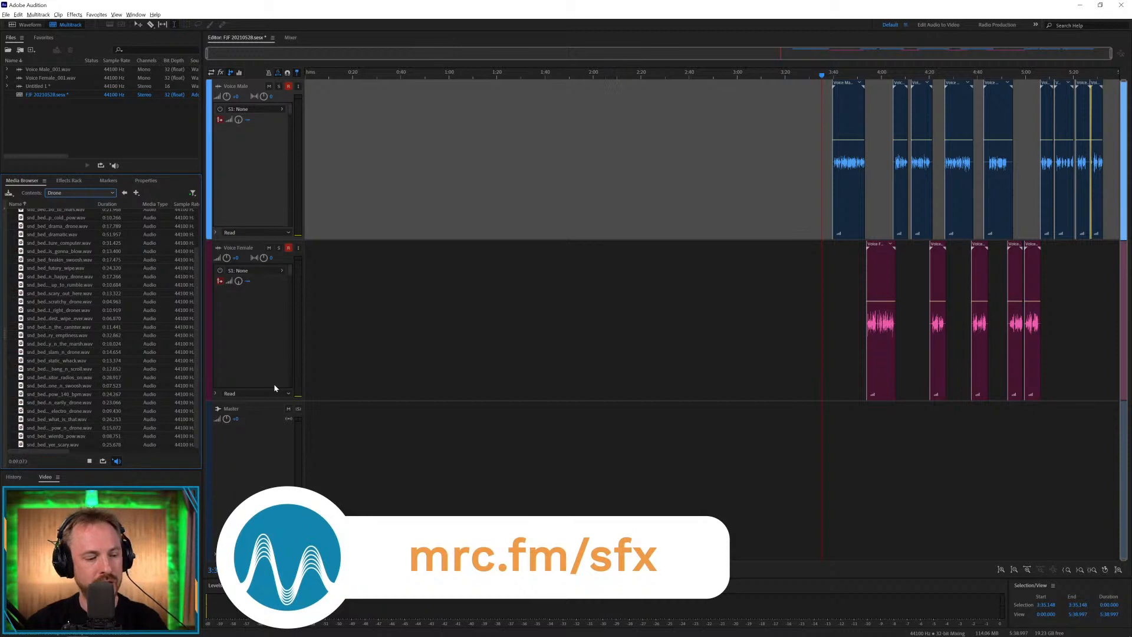
{"action": "scroll", "coordinate": [274, 388], "scroll_direction": "down", "scroll_amount": 4}
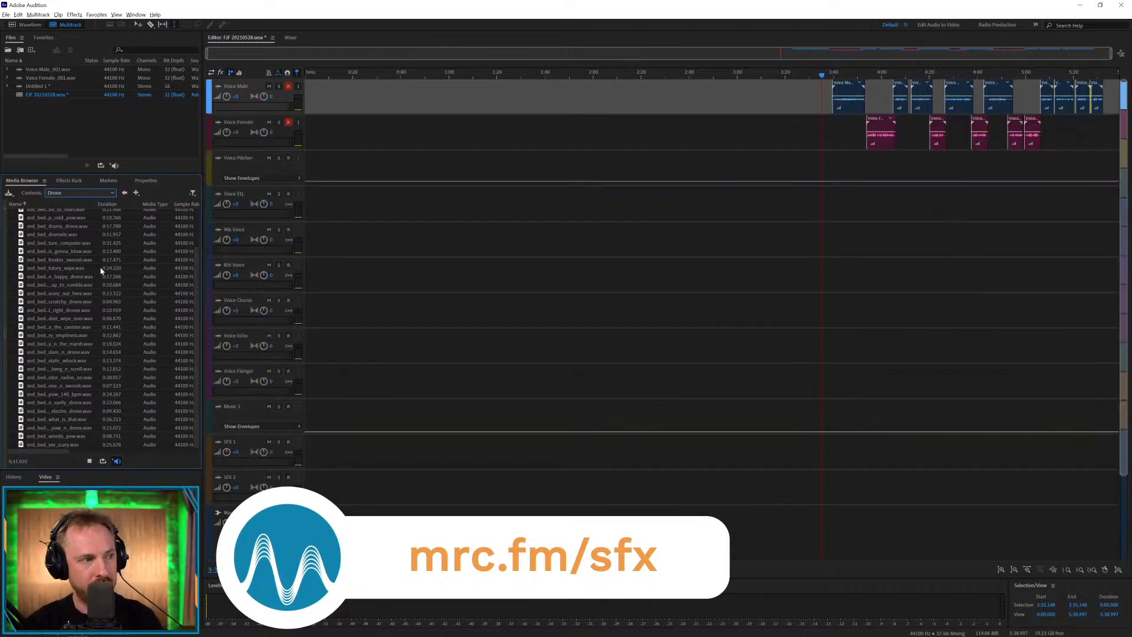
{"action": "scroll", "coordinate": [102, 270], "scroll_direction": "up", "scroll_amount": 2}
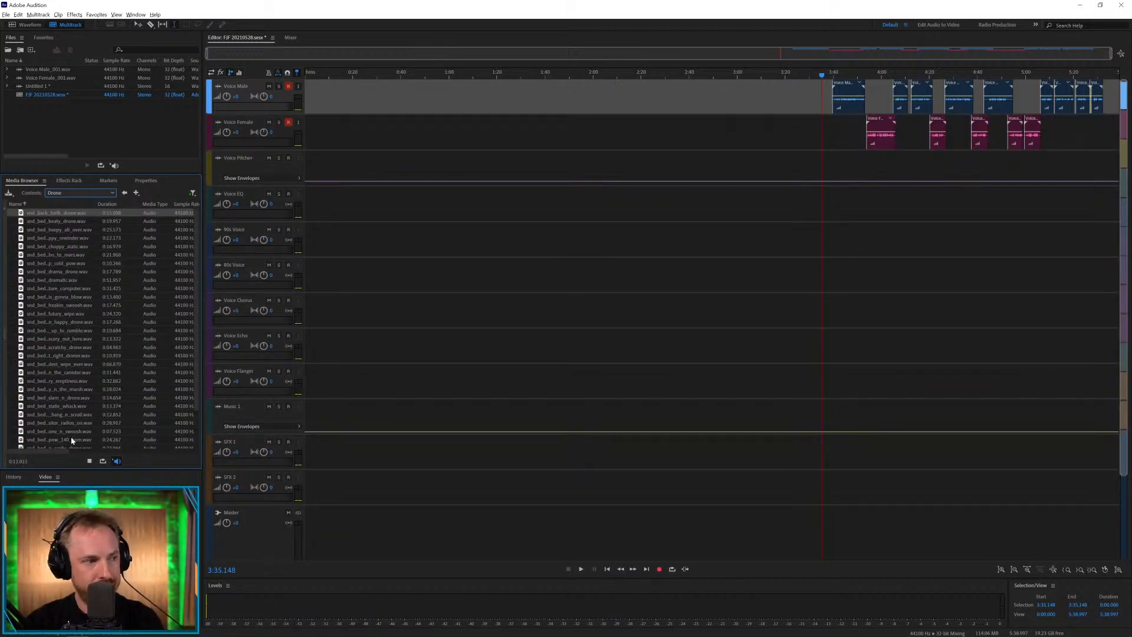
Insert all the drone files on the SFX 1 track and move the snd_bed_beaty_drone clip to the session start.
{"action": "left_click", "coordinate": [35, 229]}
{"action": "left_click_drag", "start_coordinate": [766, 405], "coordinate": [867, 456]}
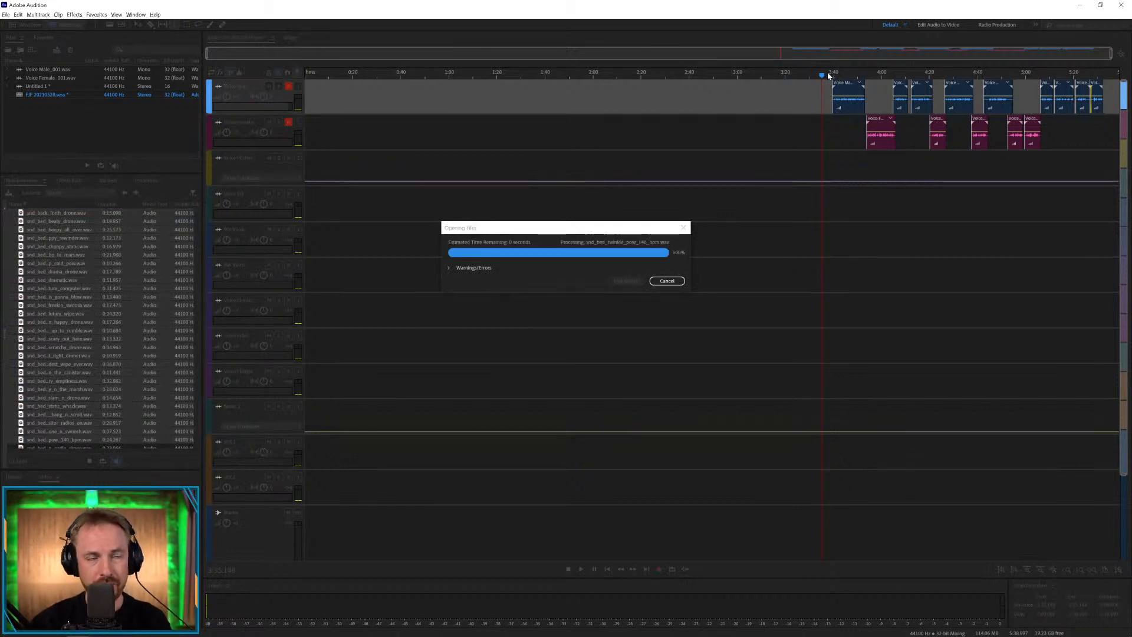
{"action": "scroll", "coordinate": [828, 73], "scroll_direction": "down", "scroll_amount": 3}
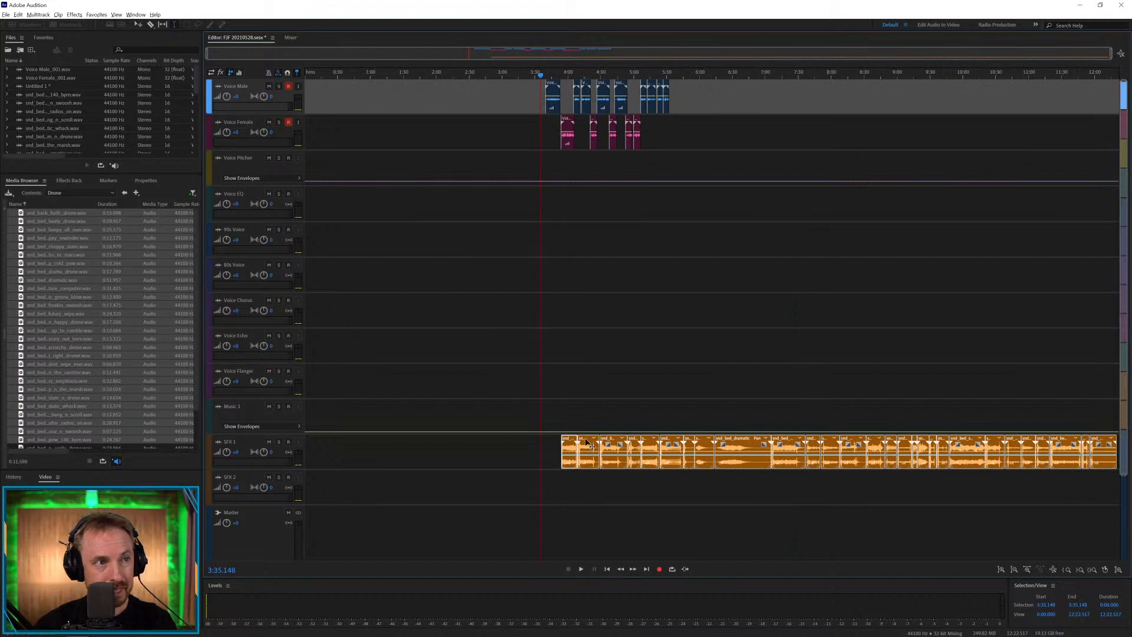
{"action": "left_click_drag", "start_coordinate": [587, 442], "coordinate": [314, 446]}
{"action": "left_click", "coordinate": [611, 414]}
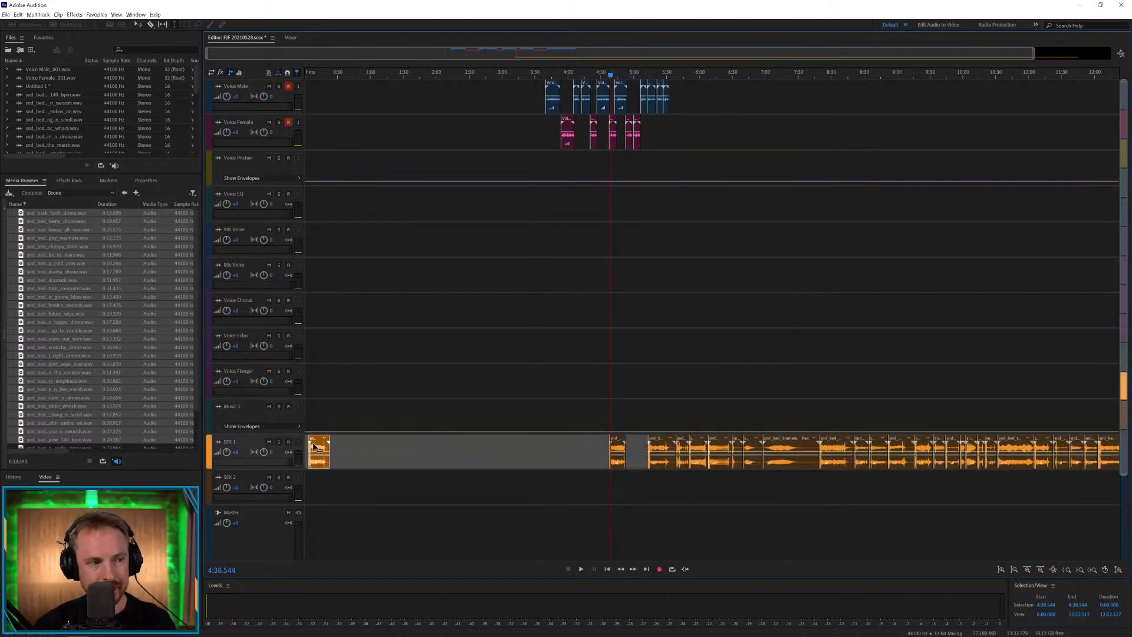
Open Voice Male_001.wav from its first clip for waveform editing and normalize it to -0.1 dB.
{"action": "double_click", "coordinate": [553, 99]}
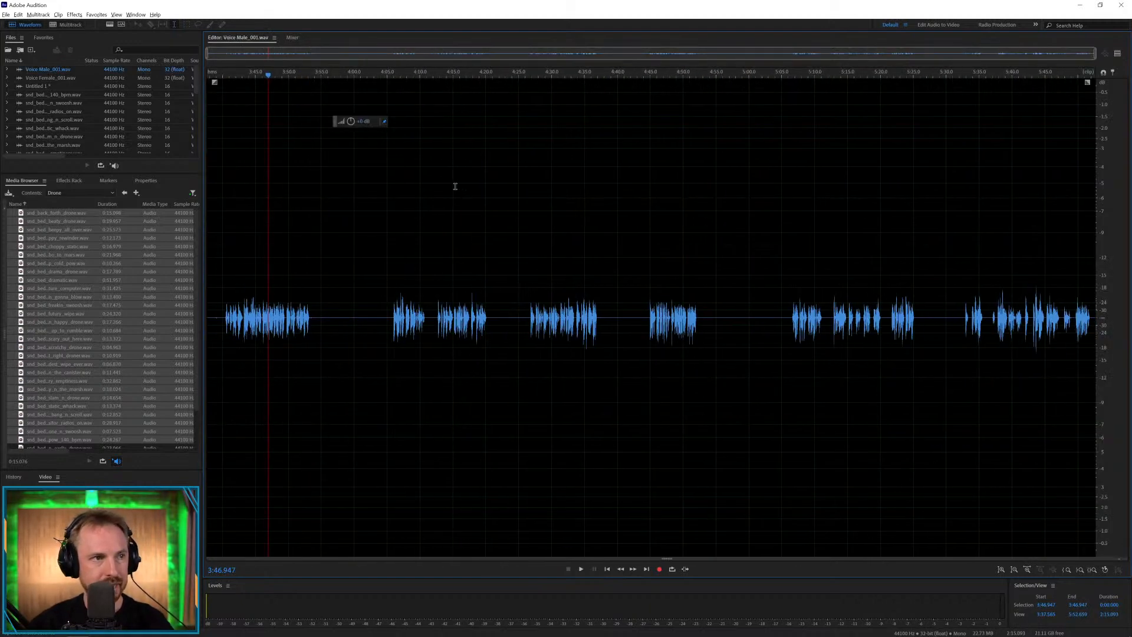
{"action": "left_click", "coordinate": [96, 14]}
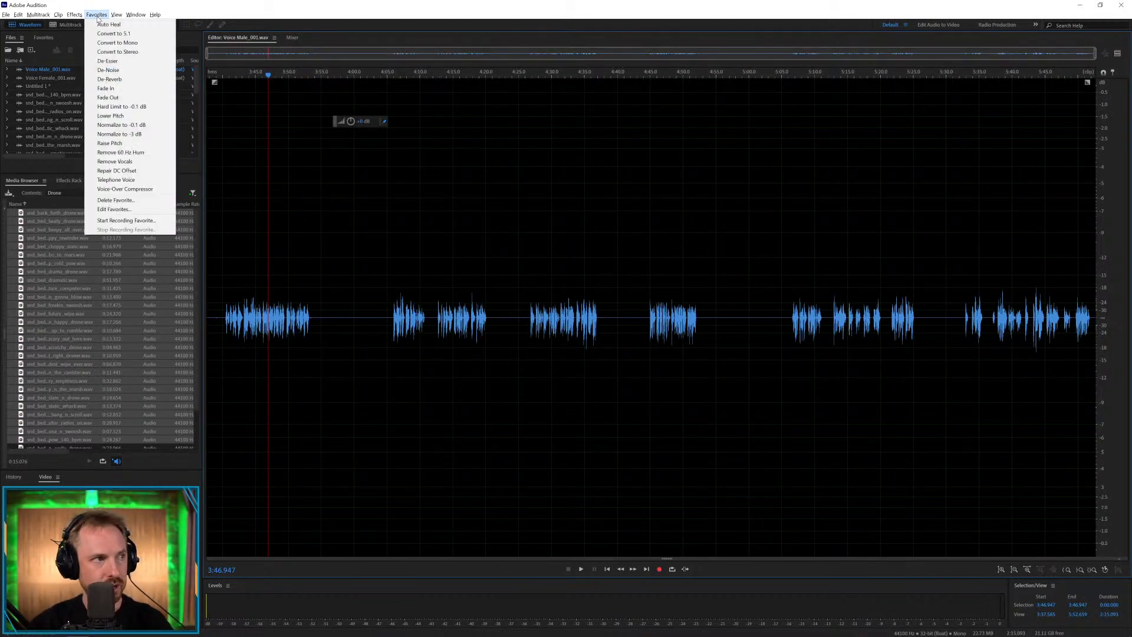
{"action": "left_click", "coordinate": [112, 122]}
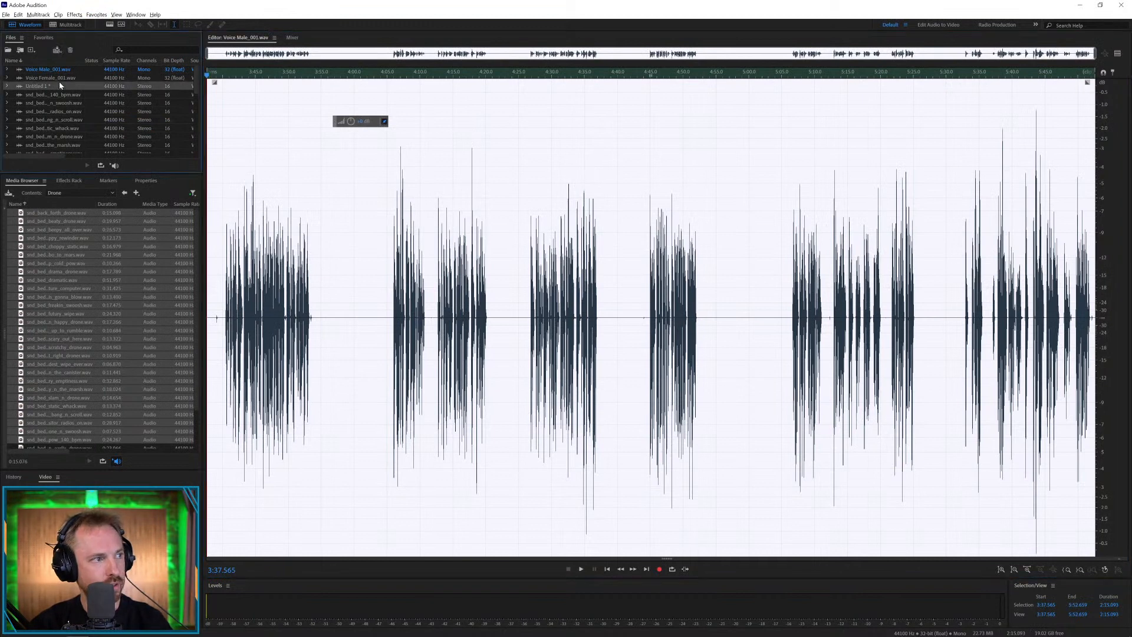
Open Voice Female_001.wav and normalize it to -0.1 dB.
{"action": "double_click", "coordinate": [59, 84]}
{"action": "double_click", "coordinate": [56, 77]}
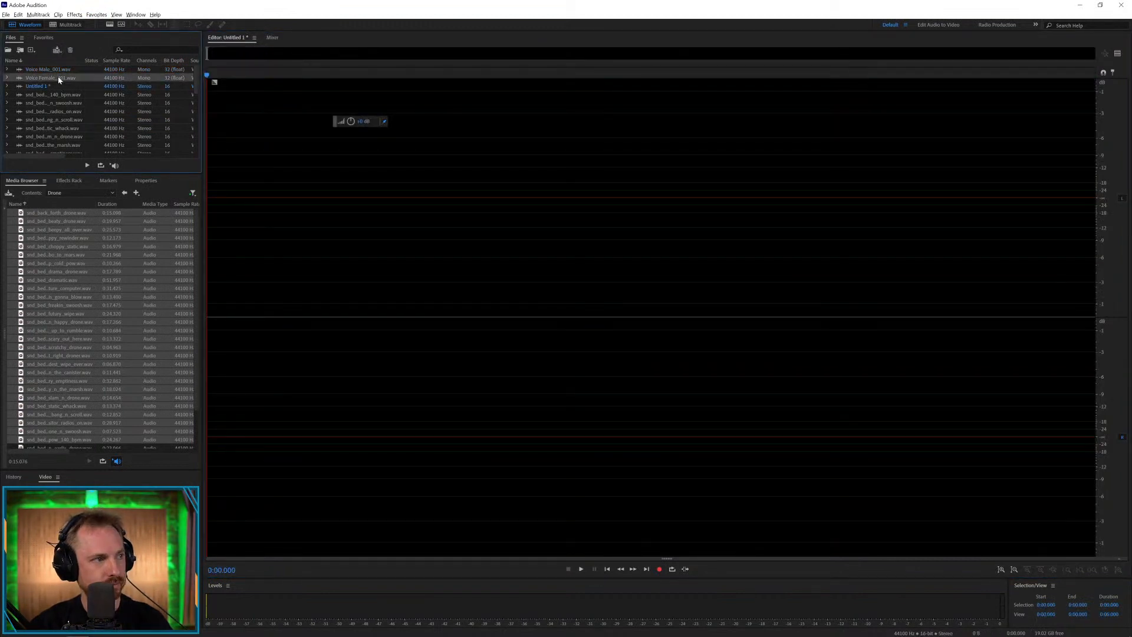
{"action": "left_click", "coordinate": [96, 15]}
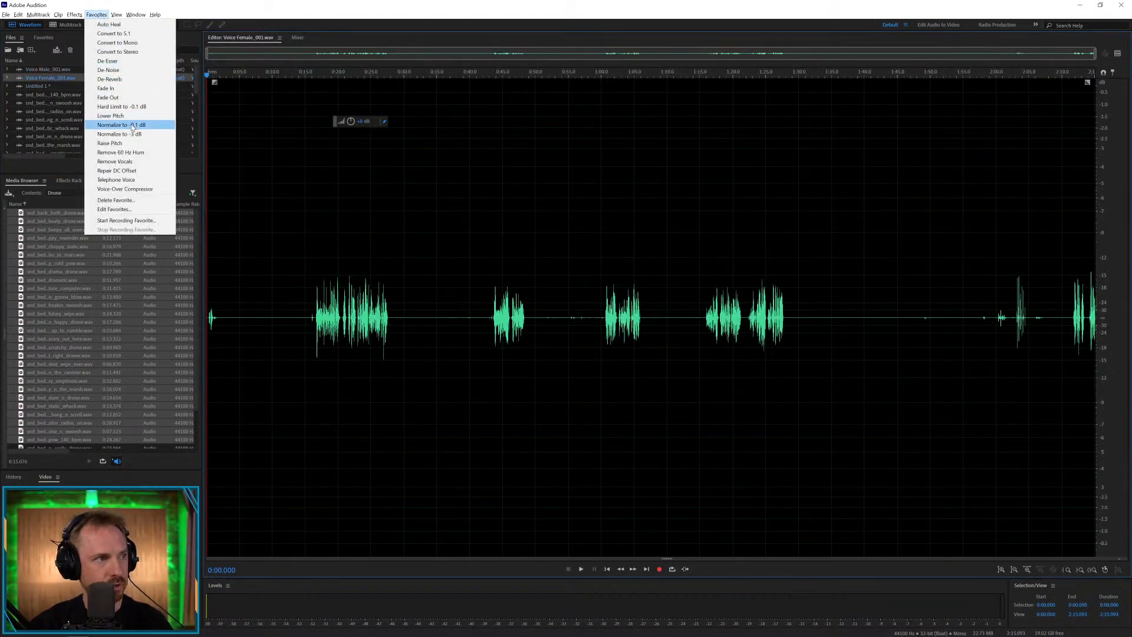
{"action": "left_click", "coordinate": [130, 116]}
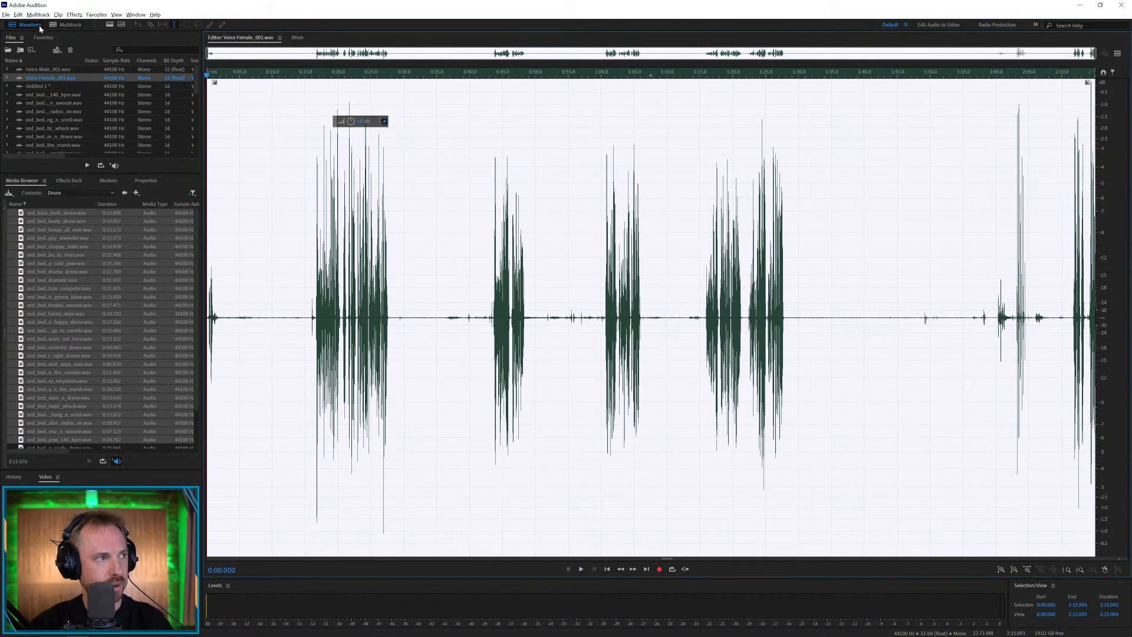
Return to the multitrack session and move the first Voice Male clip to the beginning of the 80s Voice track.
{"action": "left_click", "coordinate": [72, 24]}
{"action": "left_click", "coordinate": [510, 118]}
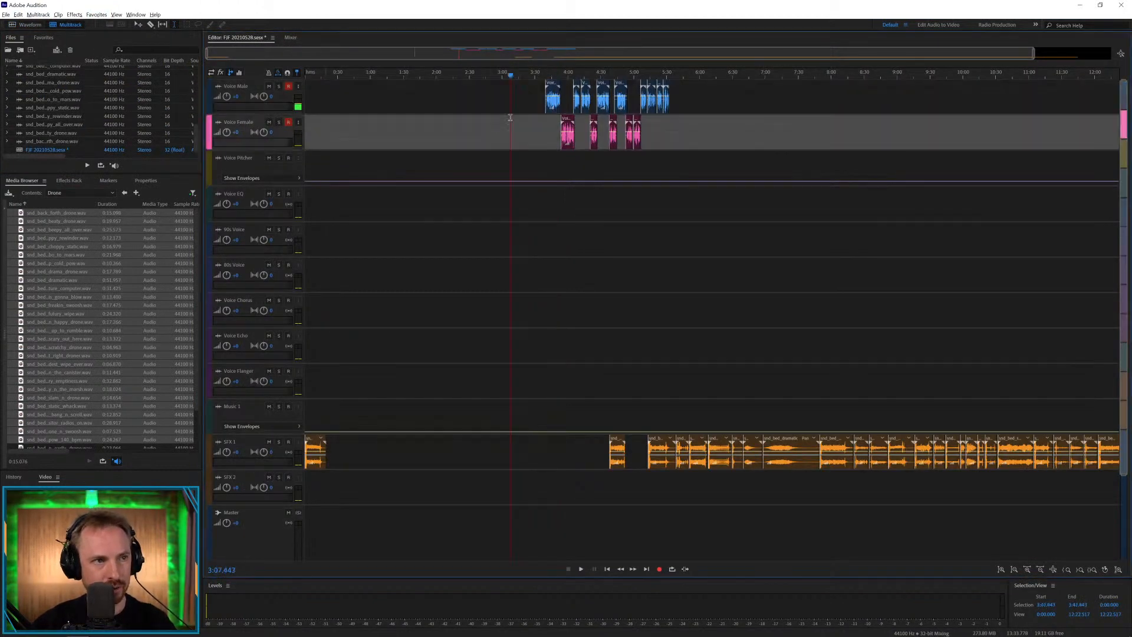
{"action": "left_click_drag", "start_coordinate": [552, 88], "coordinate": [314, 276]}
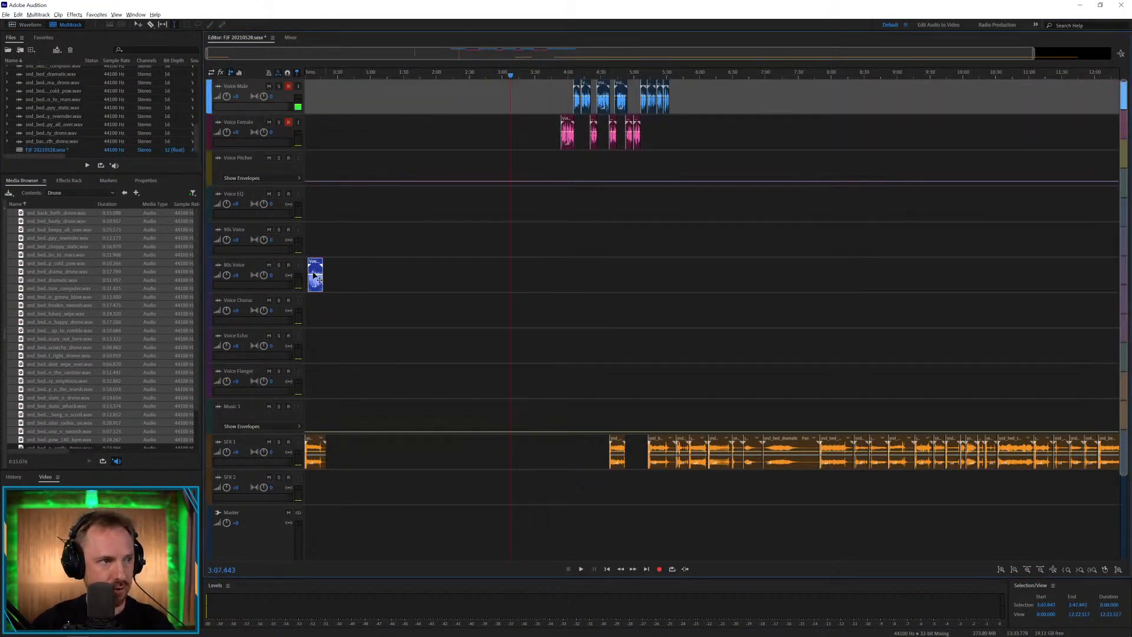
Go back to the Sound Effects library folder and open its Beep folder.
{"action": "left_click", "coordinate": [68, 180]}
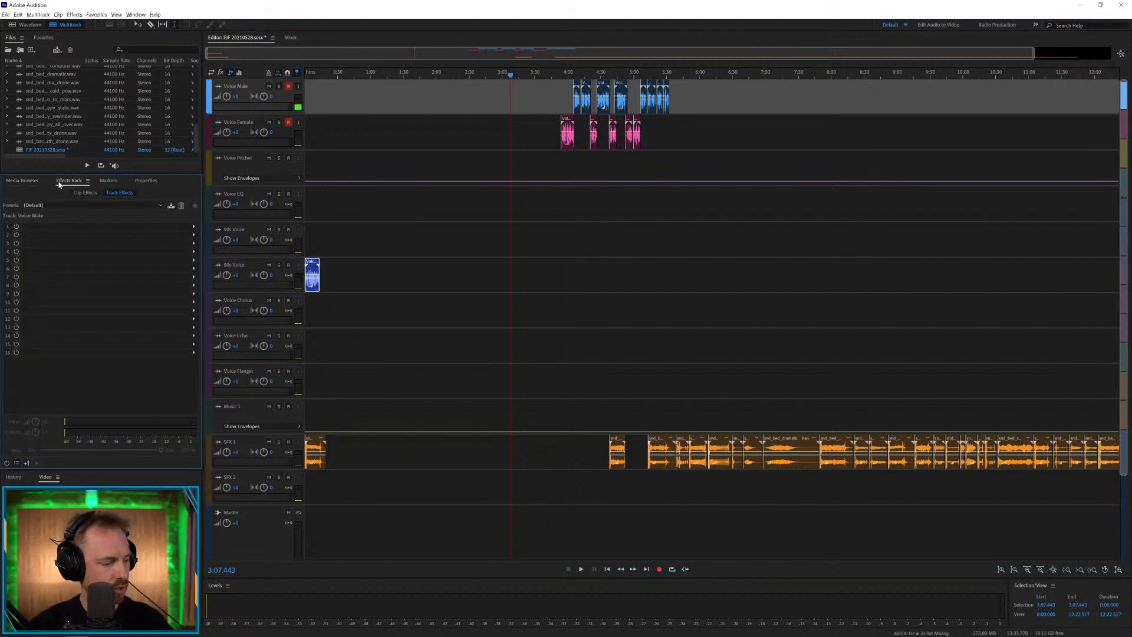
{"action": "left_click", "coordinate": [23, 181]}
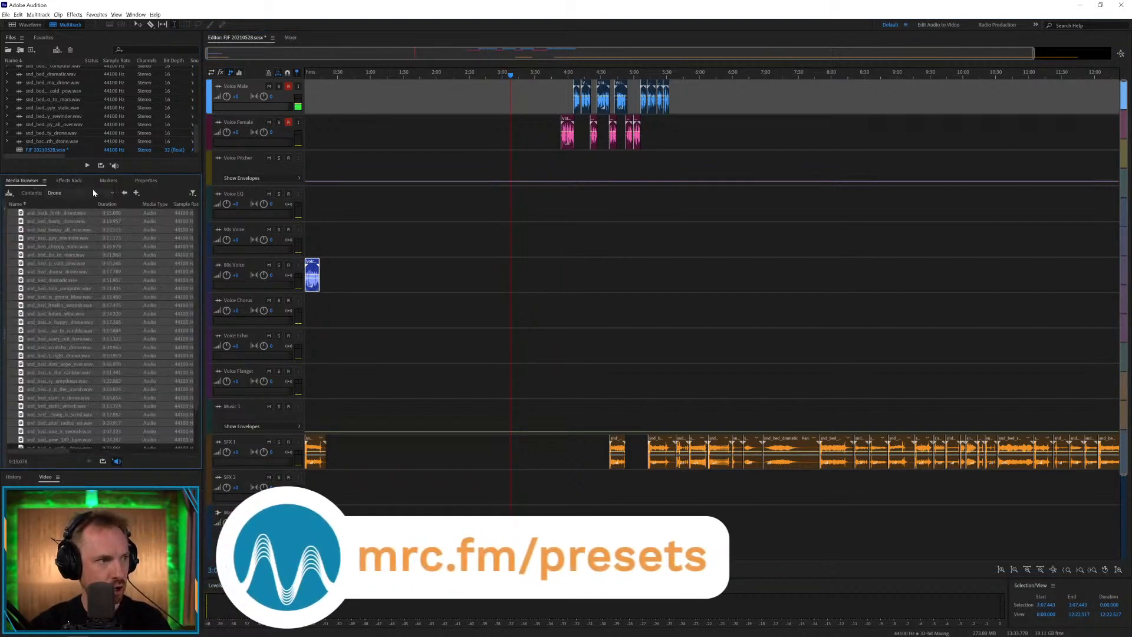
{"action": "left_click", "coordinate": [124, 193]}
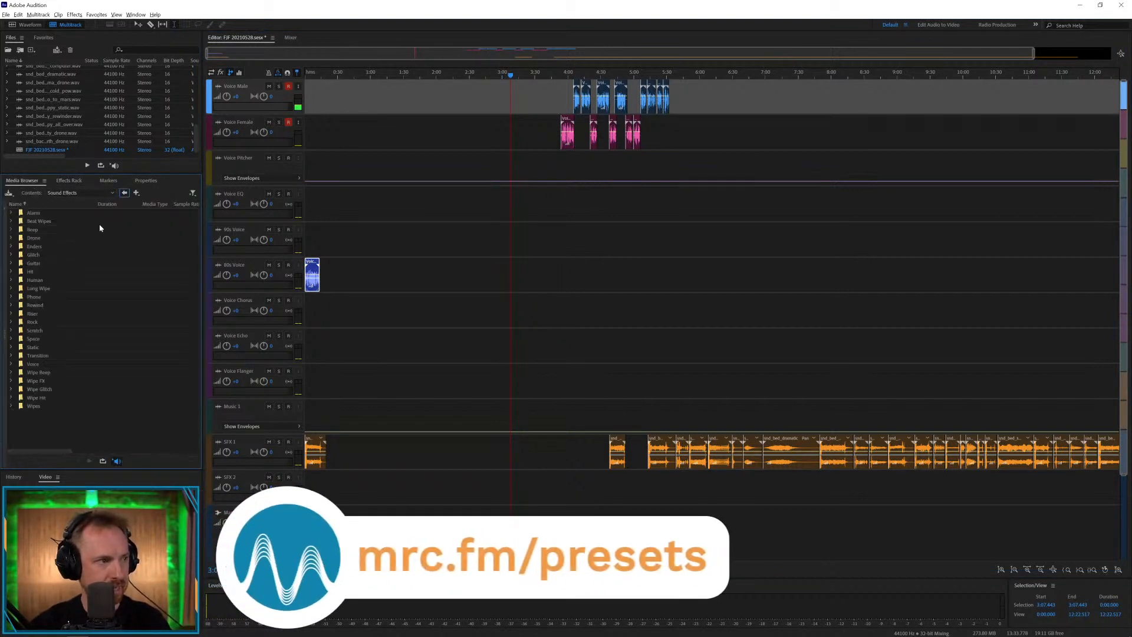
{"action": "double_click", "coordinate": [31, 230]}
Play the session from the start to hear the male voice against the drone, with the timeline zoomed in.
{"action": "left_click", "coordinate": [308, 70]}
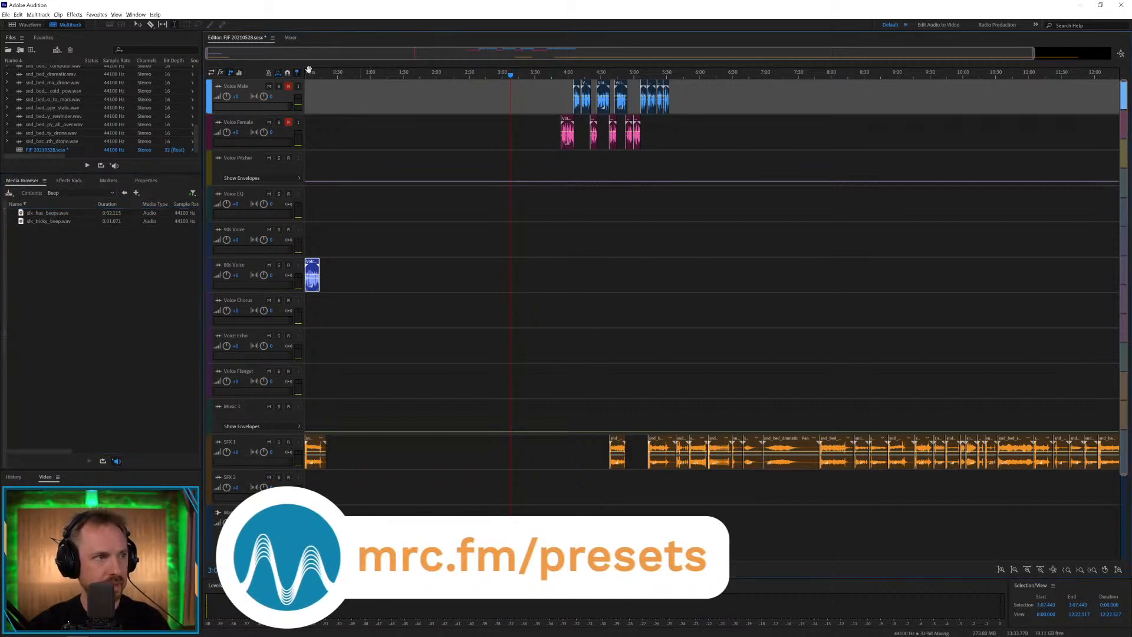
{"action": "left_click", "coordinate": [312, 77]}
{"action": "scroll", "coordinate": [312, 77], "scroll_direction": "up", "scroll_amount": 5}
{"action": "key", "text": "space"}
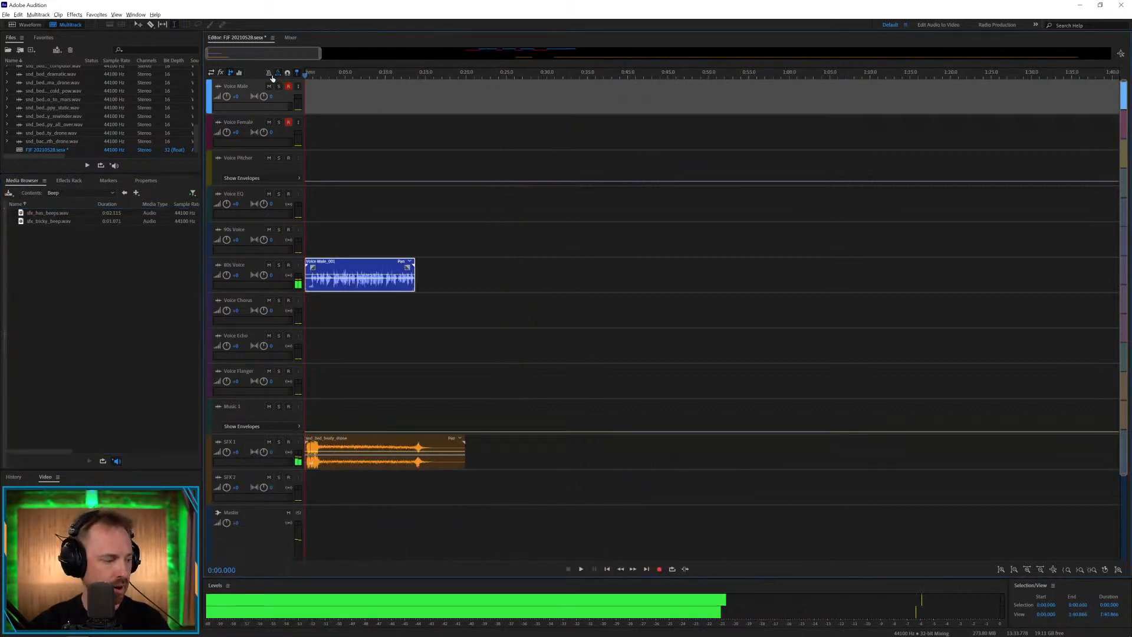
{"action": "key", "text": "space"}
{"action": "key", "text": "space"}
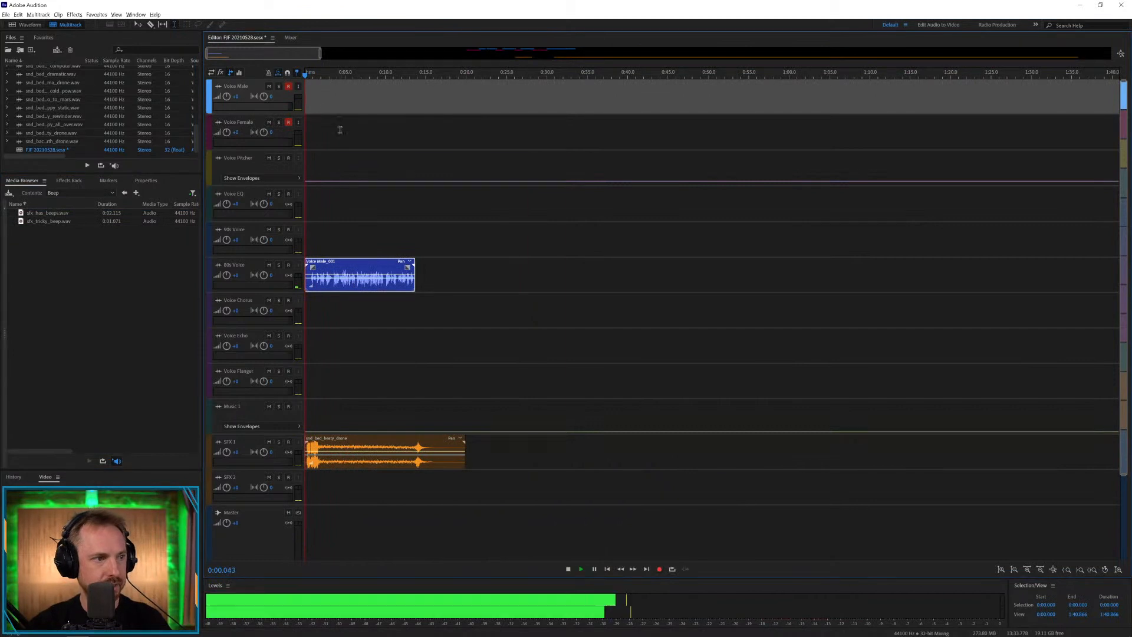
{"action": "scroll", "coordinate": [314, 79], "scroll_direction": "up", "scroll_amount": 3}
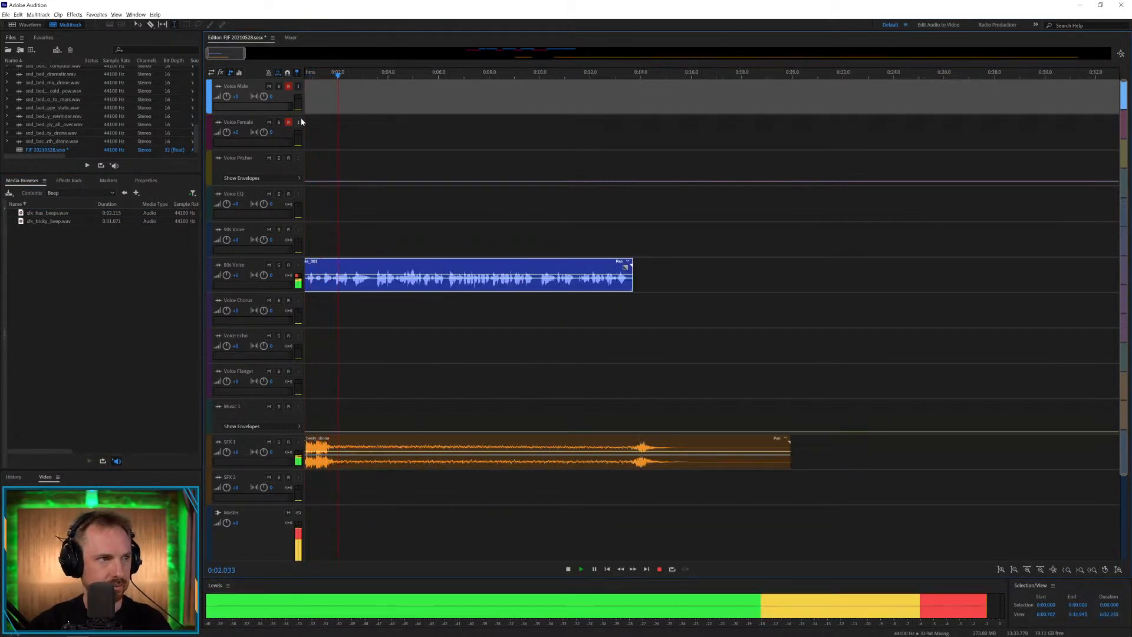
{"action": "key", "text": "space"}
{"action": "key", "text": "space"}
{"action": "key", "text": "space"}
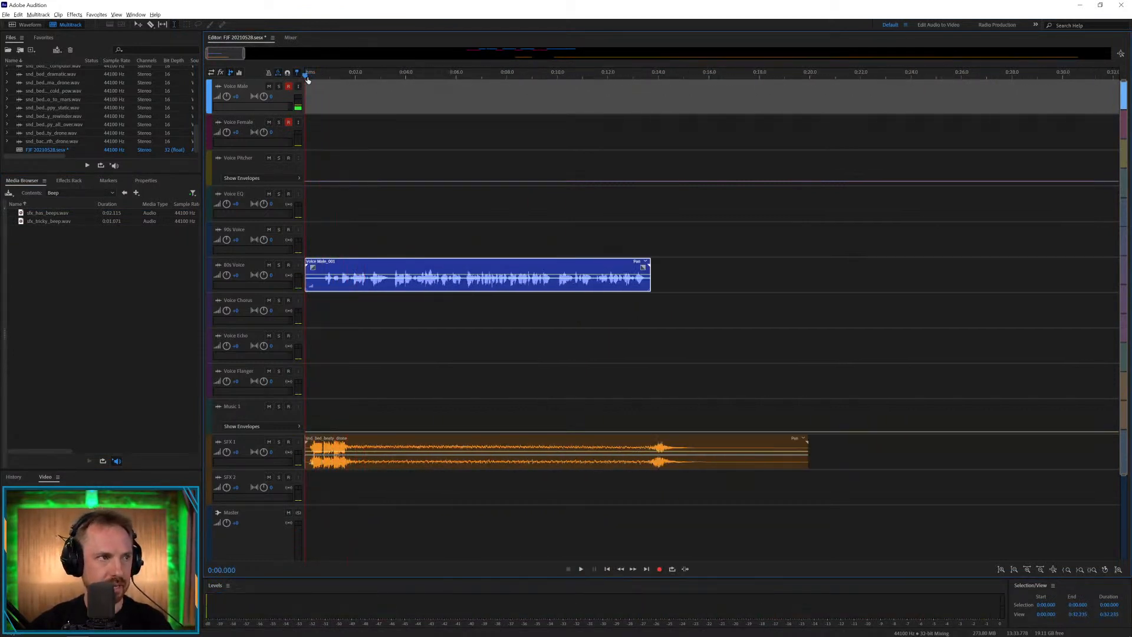
Delete the silent opening of about 0.78 s from the male voice clip on the 80s Voice track.
{"action": "scroll", "coordinate": [307, 80], "scroll_direction": "up", "scroll_amount": 3}
{"action": "left_click_drag", "start_coordinate": [308, 83], "coordinate": [345, 177]}
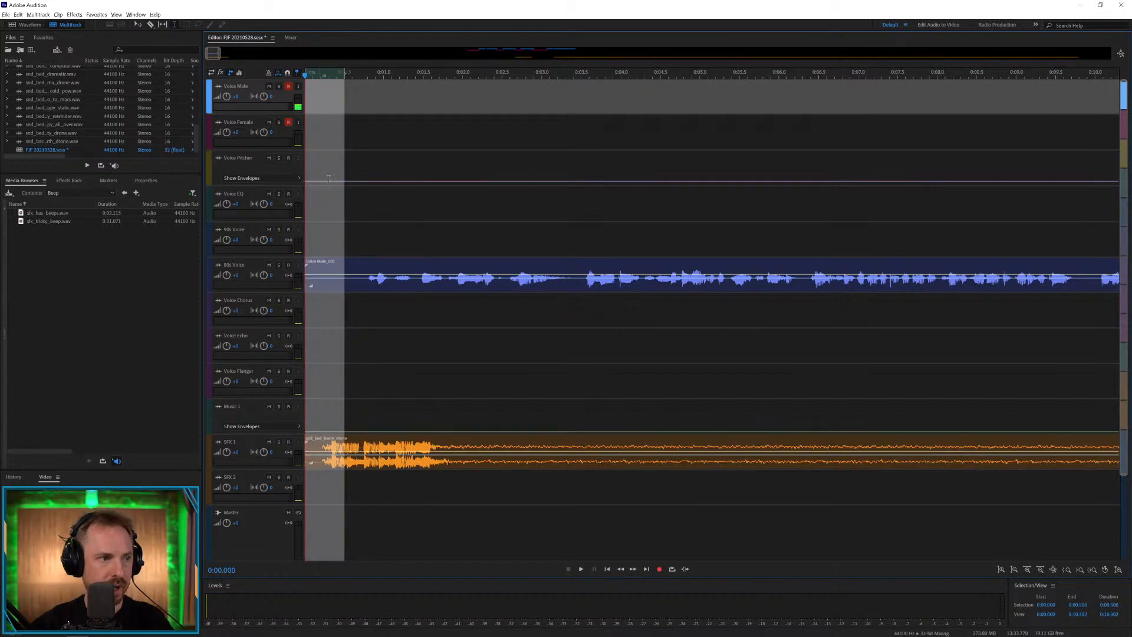
{"action": "left_click", "coordinate": [360, 299]}
{"action": "left_click_drag", "start_coordinate": [366, 283], "coordinate": [249, 281]}
{"action": "key", "text": "Delete"}
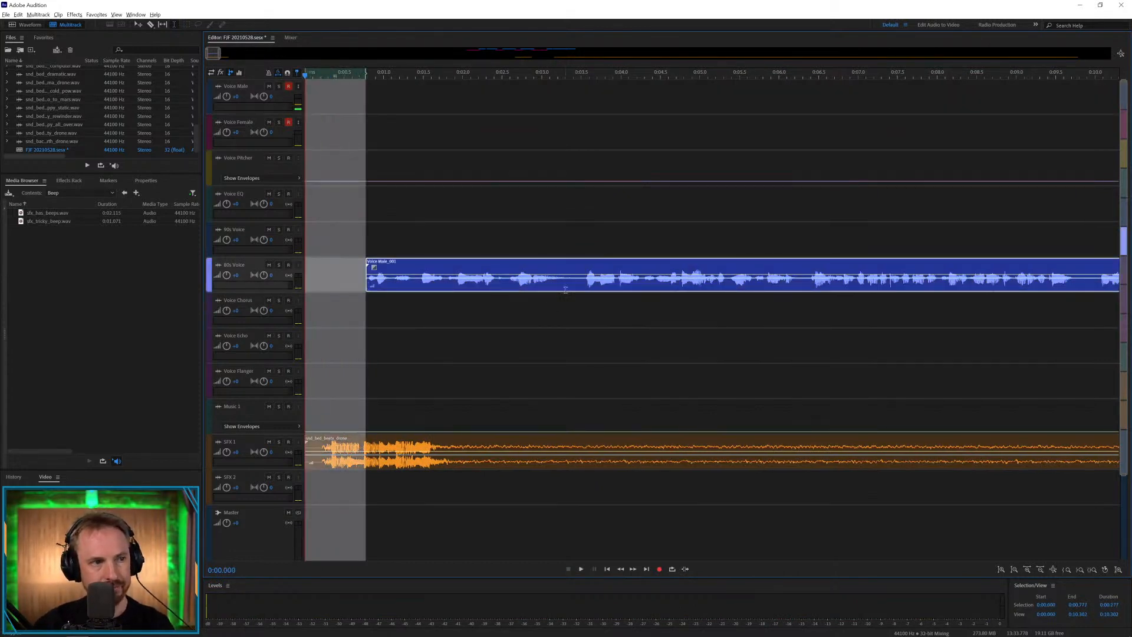
Delete the short gap after the first spoken phrase and move that phrase earlier, to start at about 0.2 s.
{"action": "left_click_drag", "start_coordinate": [565, 290], "coordinate": [579, 289]}
{"action": "key", "text": "Delete"}
{"action": "left_click", "coordinate": [518, 298]}
Copy the first phrase onto the Voice Pitcher track and bend that track's envelope up and down beneath it.
{"action": "left_click_drag", "start_coordinate": [492, 265], "coordinate": [433, 175]}
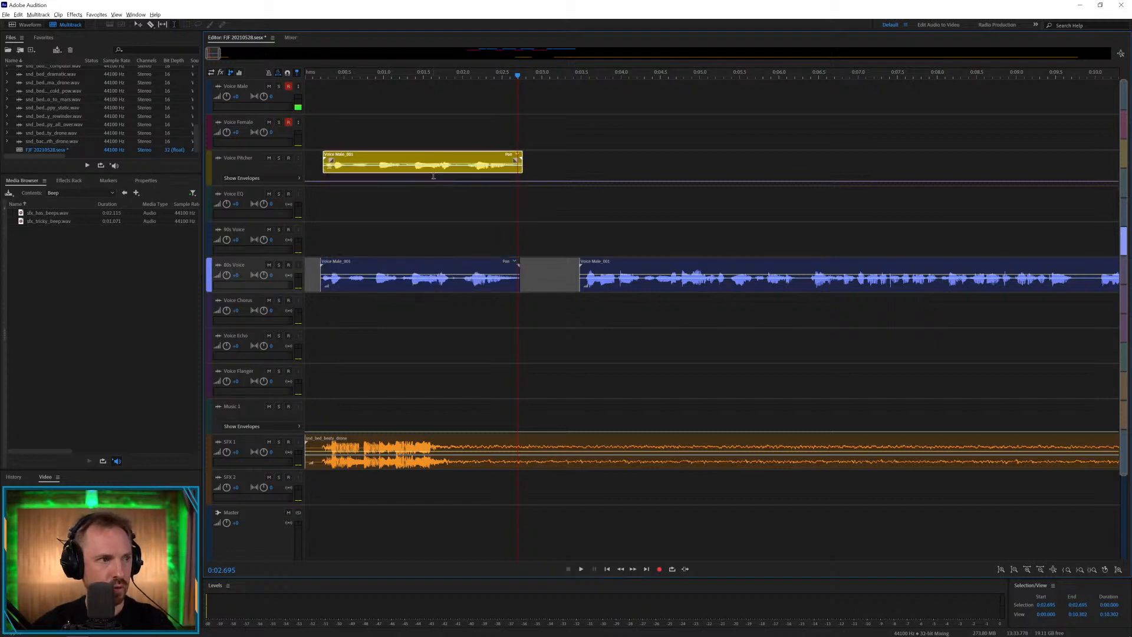
{"action": "left_click", "coordinate": [326, 184]}
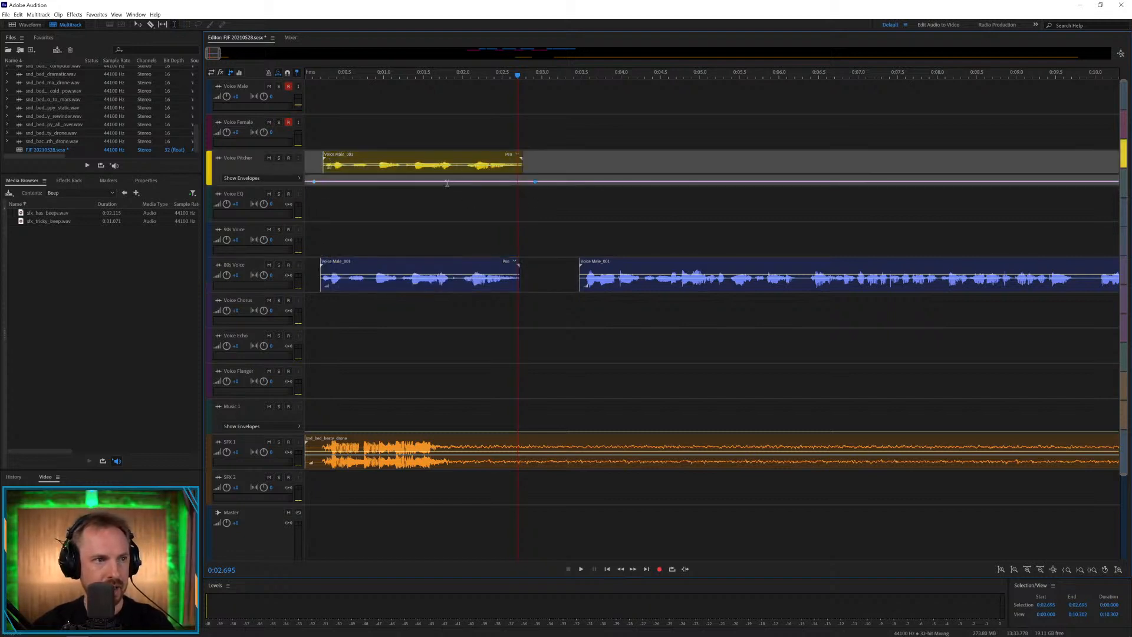
{"action": "left_click_drag", "start_coordinate": [338, 181], "coordinate": [425, 182]}
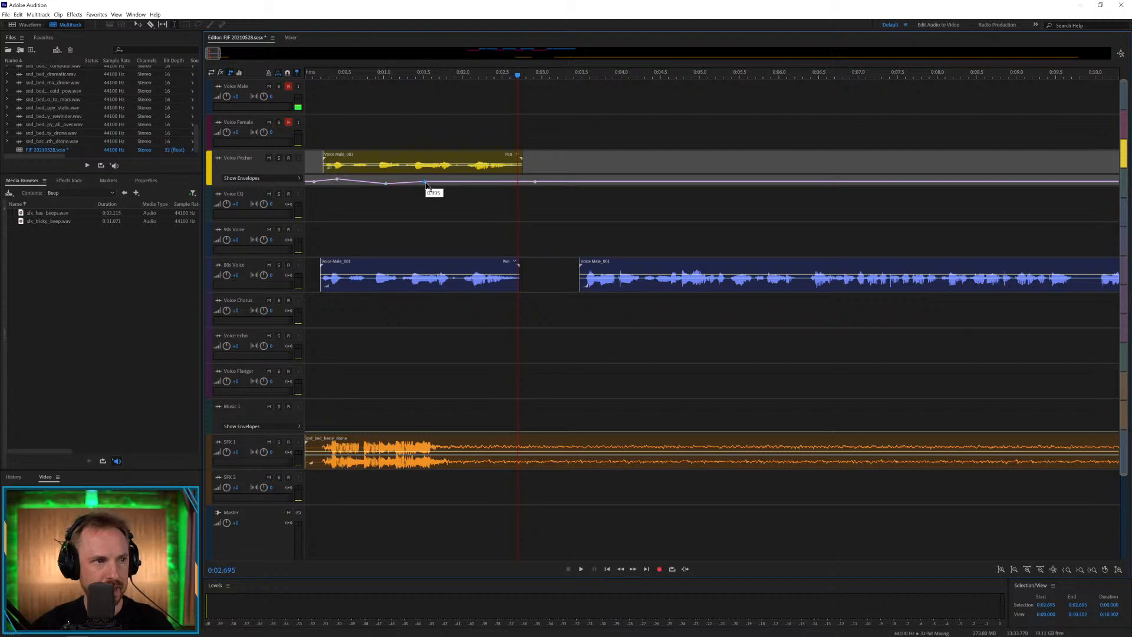
Play the phrase together with its pitched copy and shift the Voice Pitcher clip slightly earlier.
{"action": "left_click", "coordinate": [318, 204]}
{"action": "key", "text": "space"}
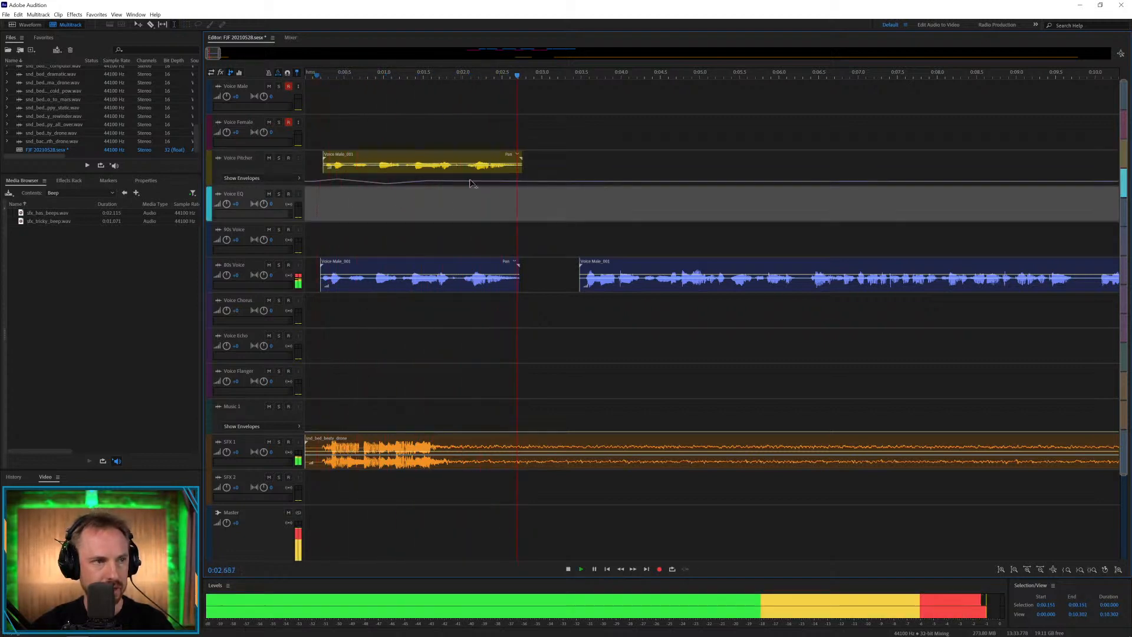
{"action": "key", "text": "space"}
{"action": "left_click", "coordinate": [469, 160]}
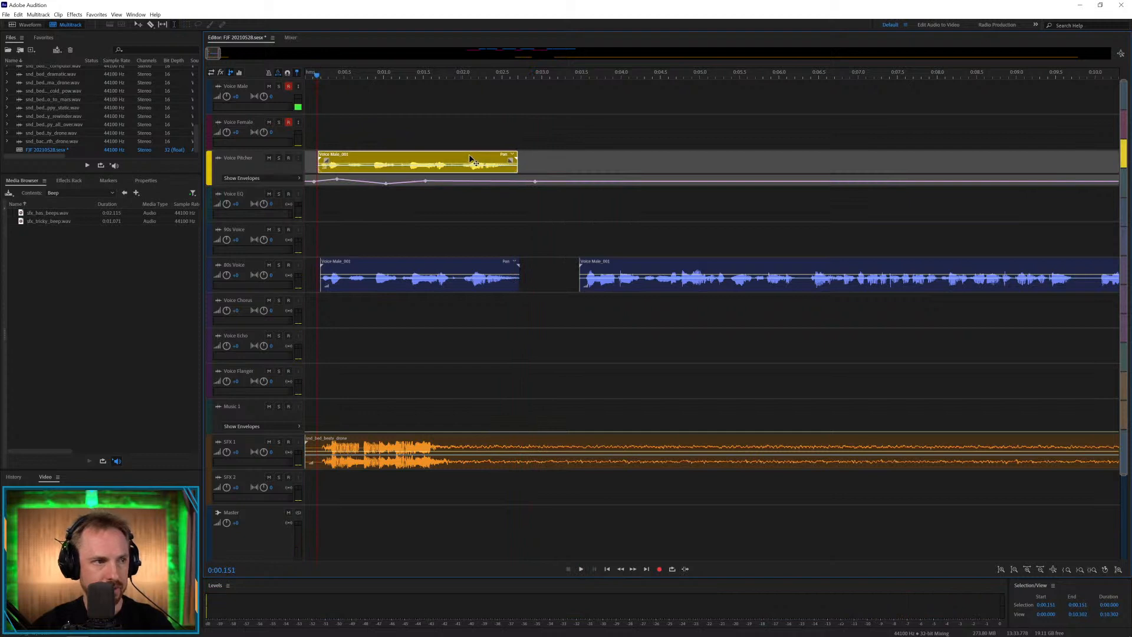
Copy the end of the first phrase from the 80s Voice track onto the Voice Chorus track at about 2.4 s and play the result.
{"action": "key", "text": "space"}
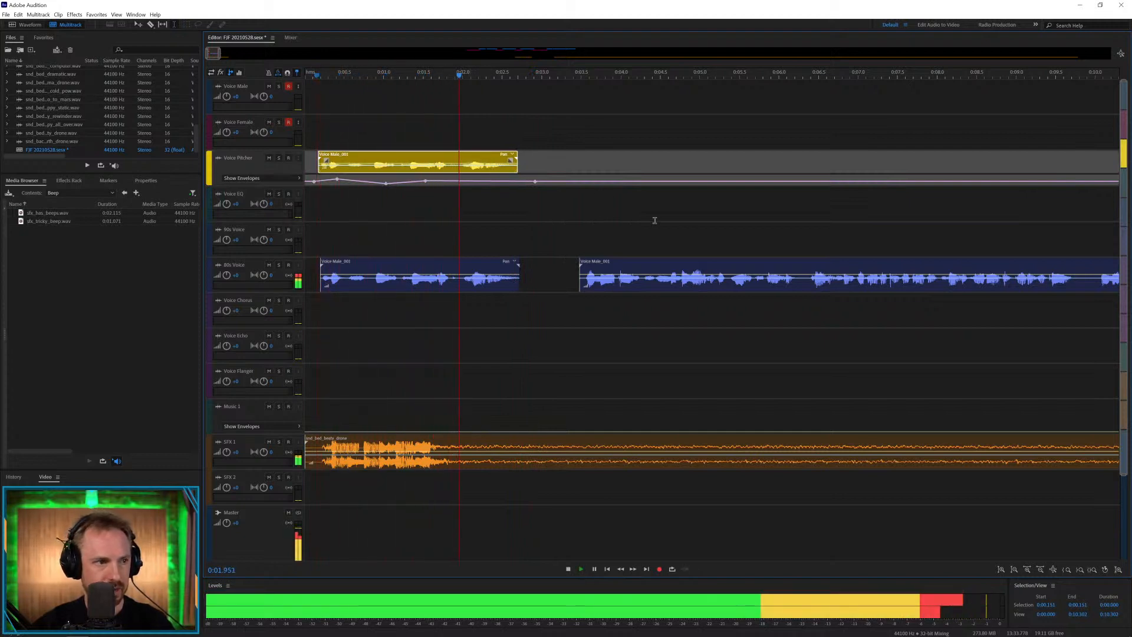
{"action": "left_click", "coordinate": [465, 285]}
{"action": "left_click_drag", "start_coordinate": [465, 285], "coordinate": [546, 287]}
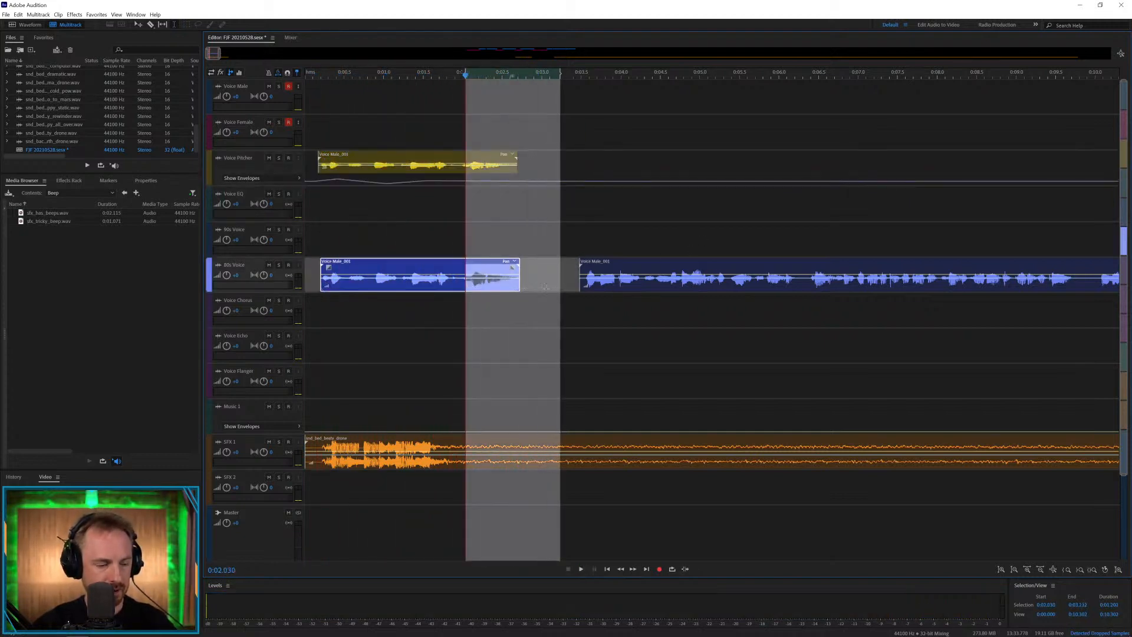
{"action": "key", "text": "ctrl+c"}
{"action": "left_click", "coordinate": [497, 306]}
{"action": "key", "text": "ctrl+v"}
{"action": "left_click", "coordinate": [438, 317]}
{"action": "key", "text": "space"}
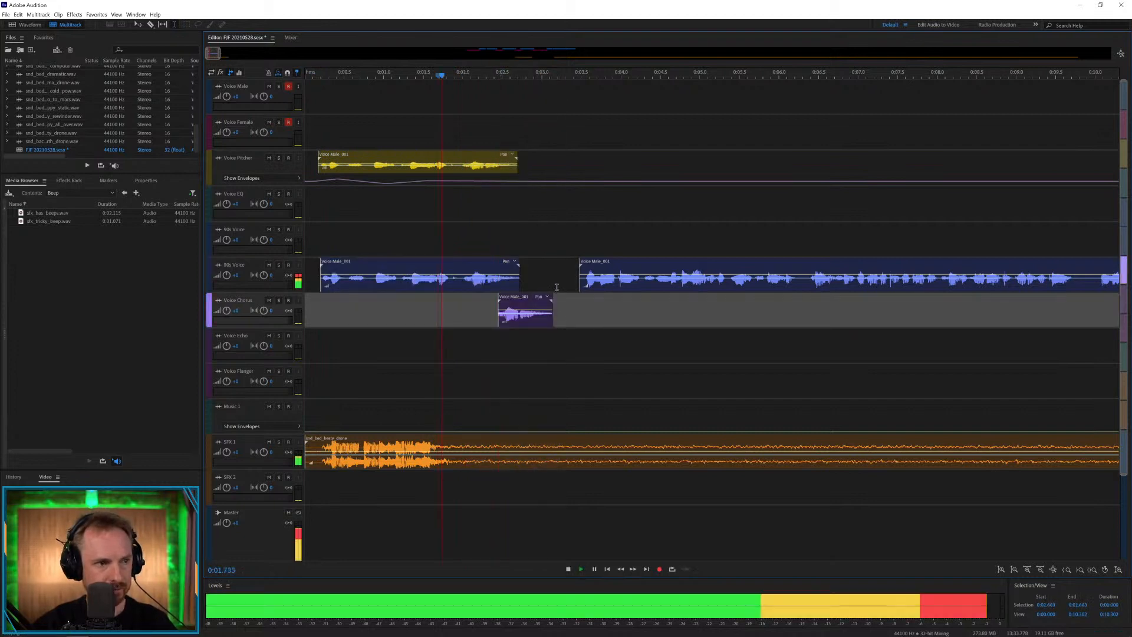
{"action": "key", "text": "space"}
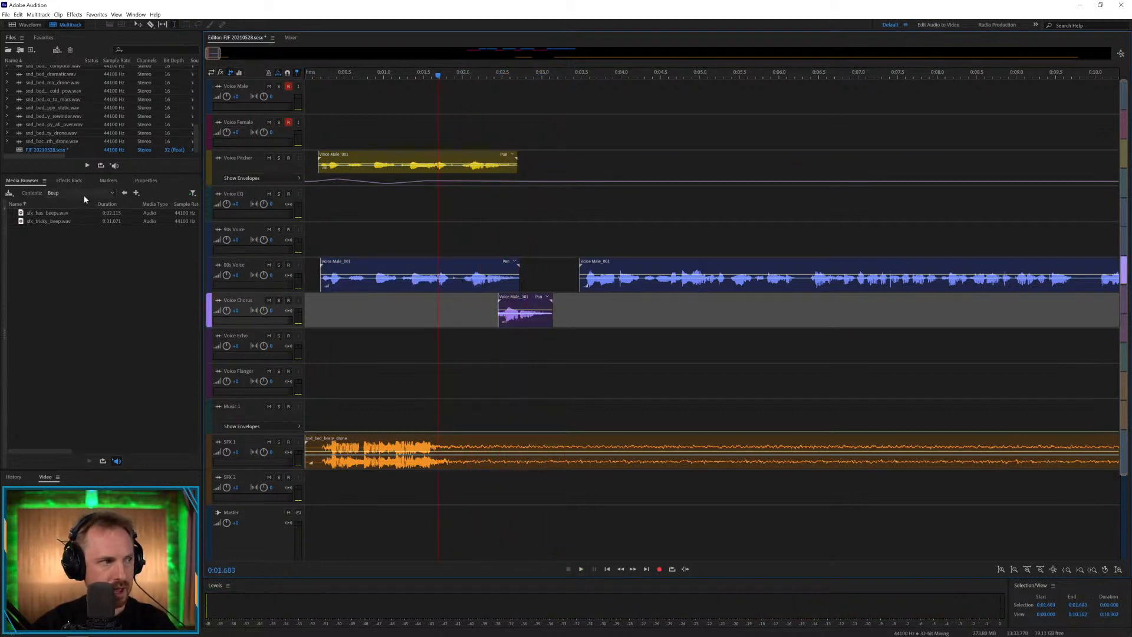
Place the first Beep sound effect on the SFX 2 track at about 1.7 s, play it and browse the Human effects folder.
{"action": "left_click_drag", "start_coordinate": [47, 213], "coordinate": [466, 481]}
{"action": "key", "text": "space"}
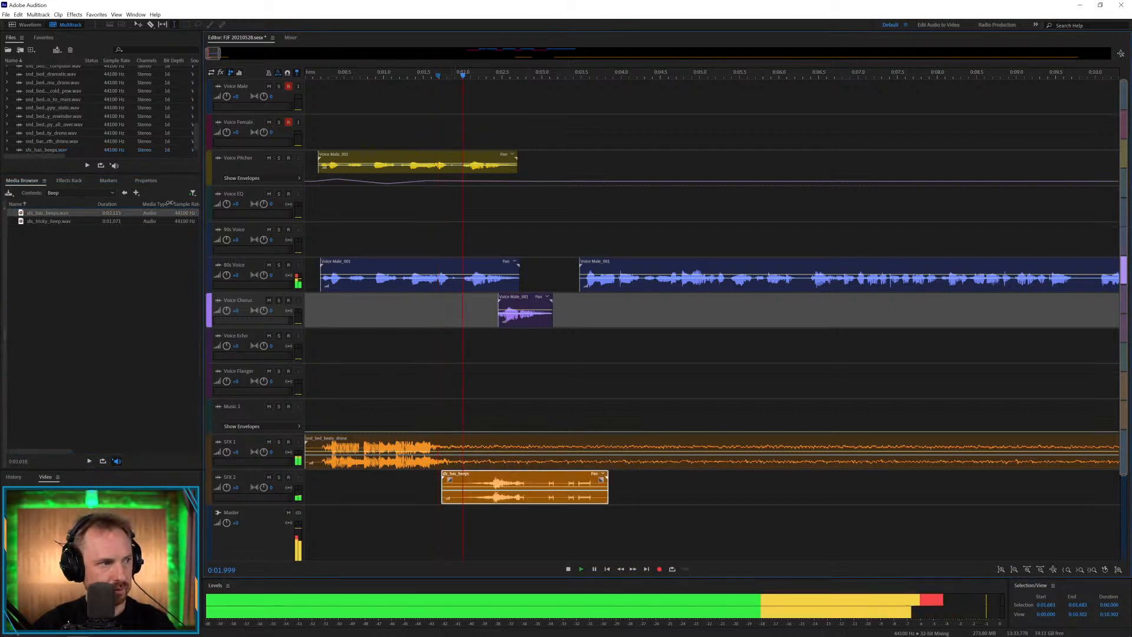
{"action": "left_click", "coordinate": [124, 193]}
{"action": "double_click", "coordinate": [33, 278]}
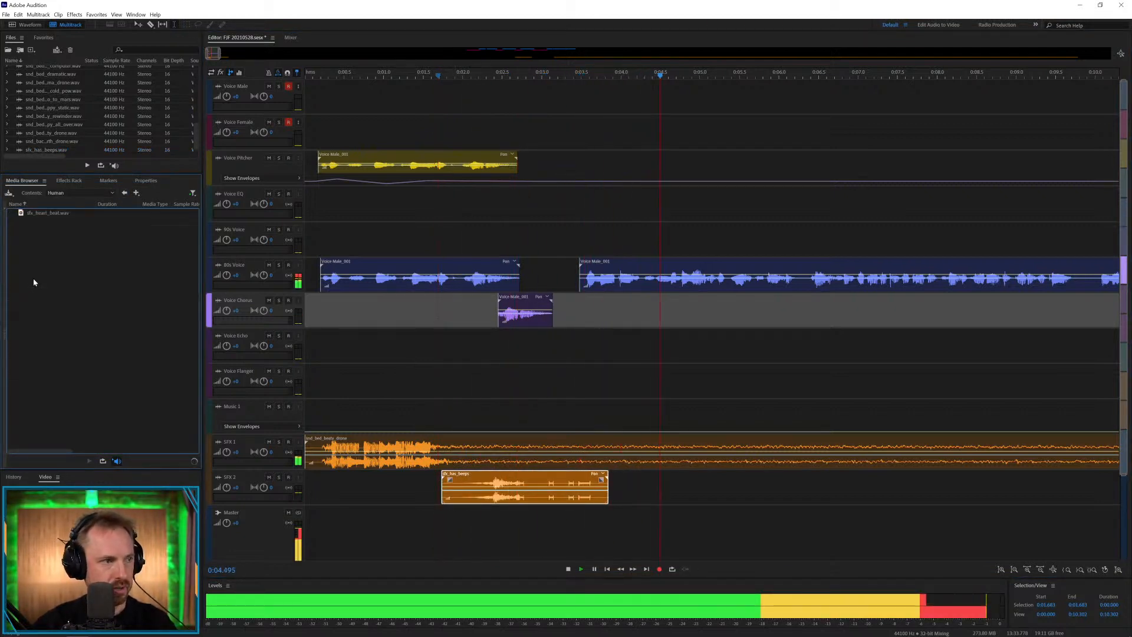
Move the long male voice clip from the 80s Voice track to the 90s Voice track, starting at about 3.1 s.
{"action": "left_click_drag", "start_coordinate": [581, 260], "coordinate": [552, 225]}
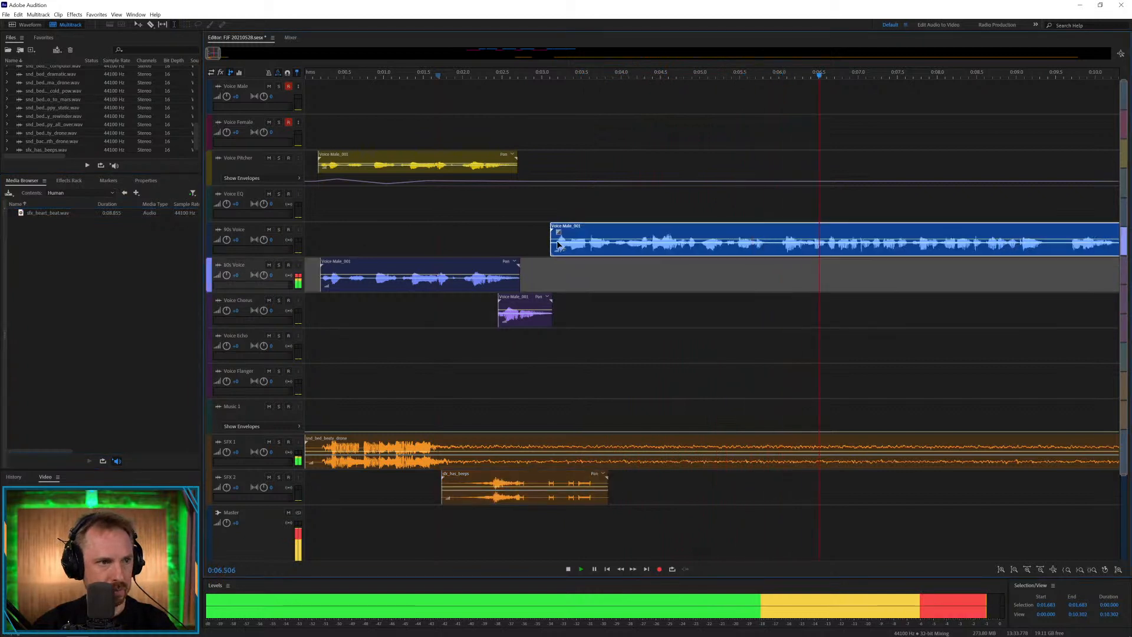
{"action": "left_click", "coordinate": [522, 239]}
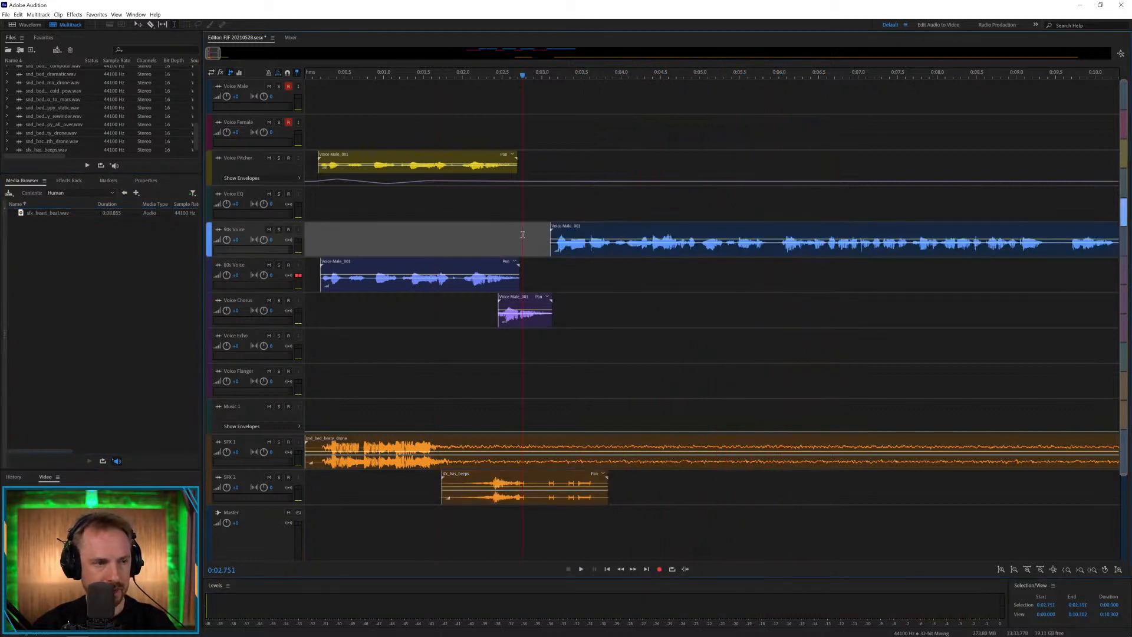
Add the "look up" bed from the Rewind effects folder to the SFX 2 track at about 5.4 s and play it with the mix.
{"action": "left_click", "coordinate": [124, 193]}
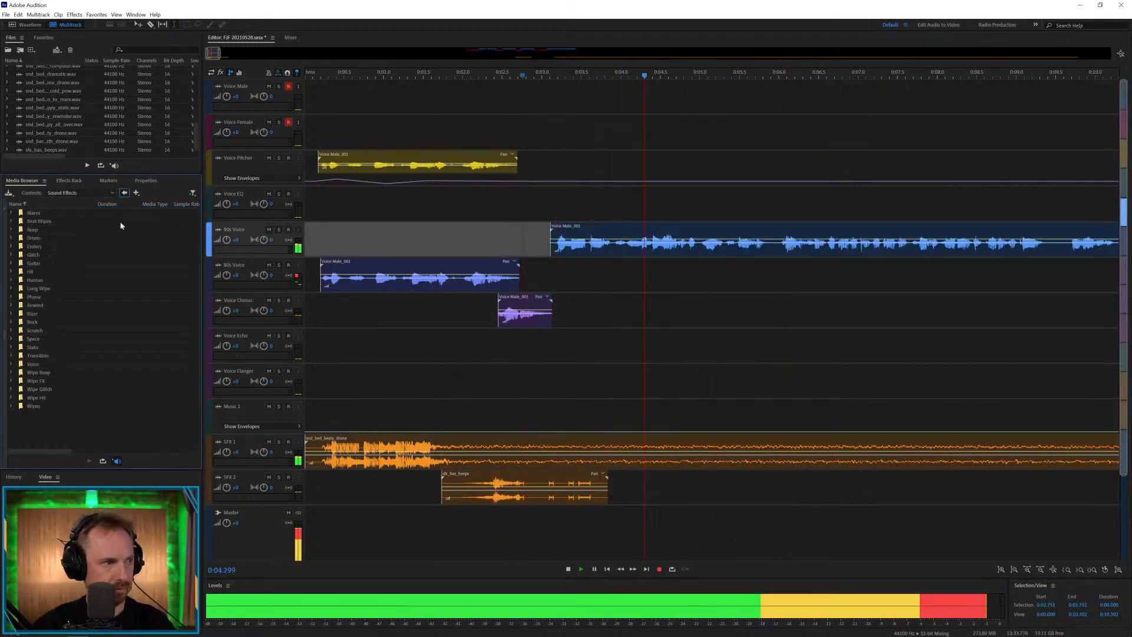
{"action": "double_click", "coordinate": [36, 305]}
{"action": "left_click_drag", "start_coordinate": [65, 289], "coordinate": [728, 481]}
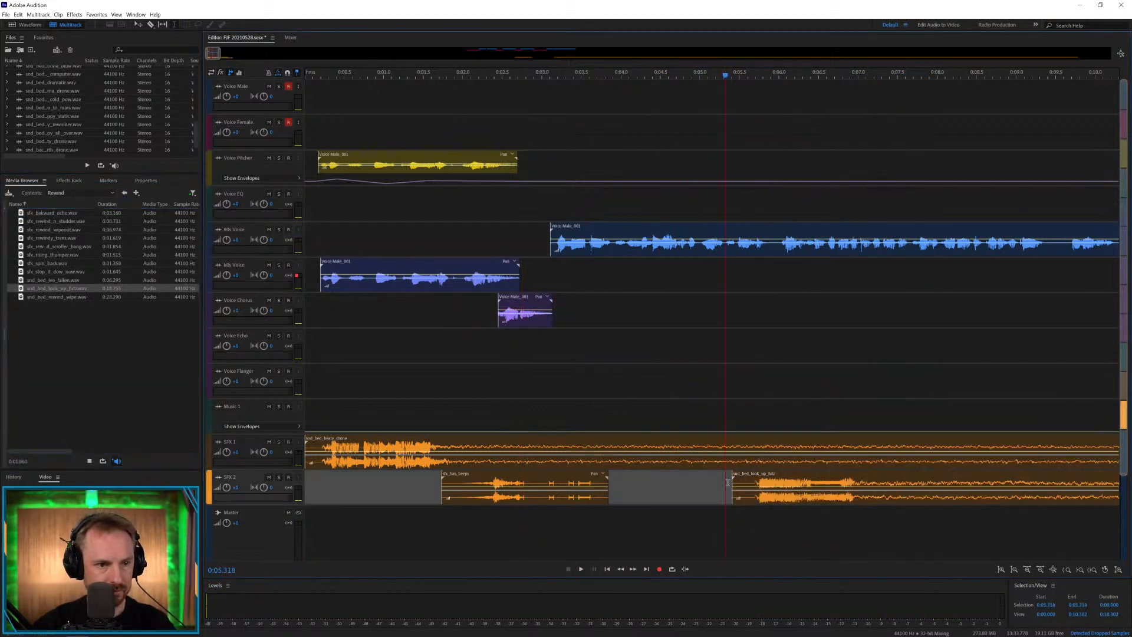
{"action": "key", "text": "space"}
{"action": "scroll", "coordinate": [834, 68], "scroll_direction": "down", "scroll_amount": 3}
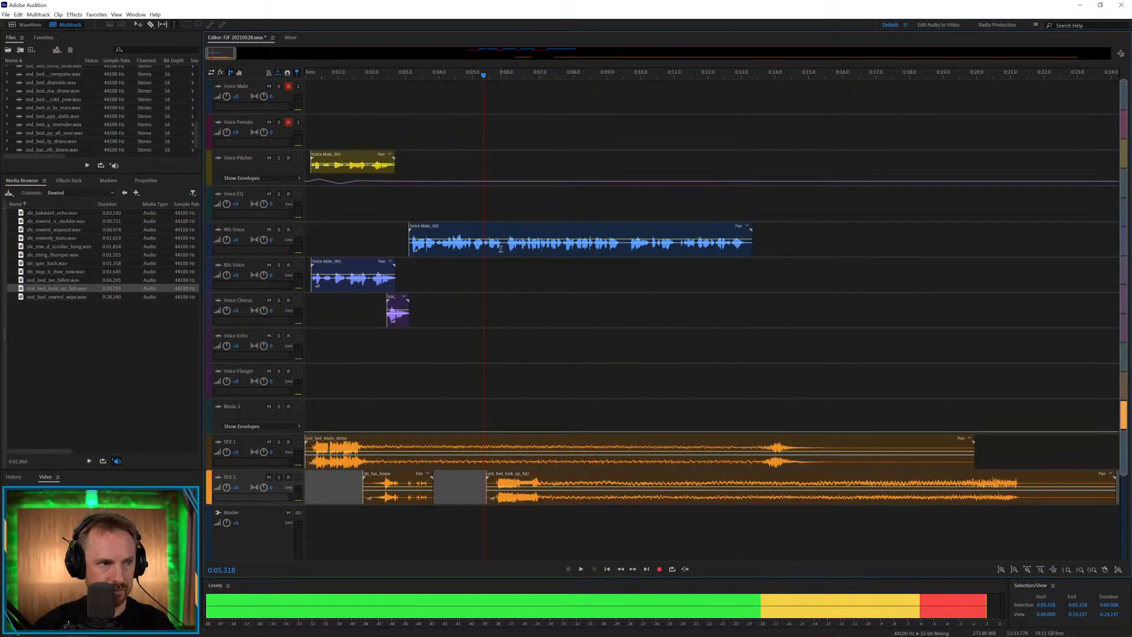
Split the 90s Voice clip at about 5.8 s, move its second part to start at about 6.3 s and play it.
{"action": "left_click", "coordinate": [501, 249]}
{"action": "key", "text": "ctrl+k"}
{"action": "left_click", "coordinate": [515, 280]}
{"action": "left_click_drag", "start_coordinate": [529, 226], "coordinate": [542, 226]}
{"action": "left_click", "coordinate": [455, 270]}
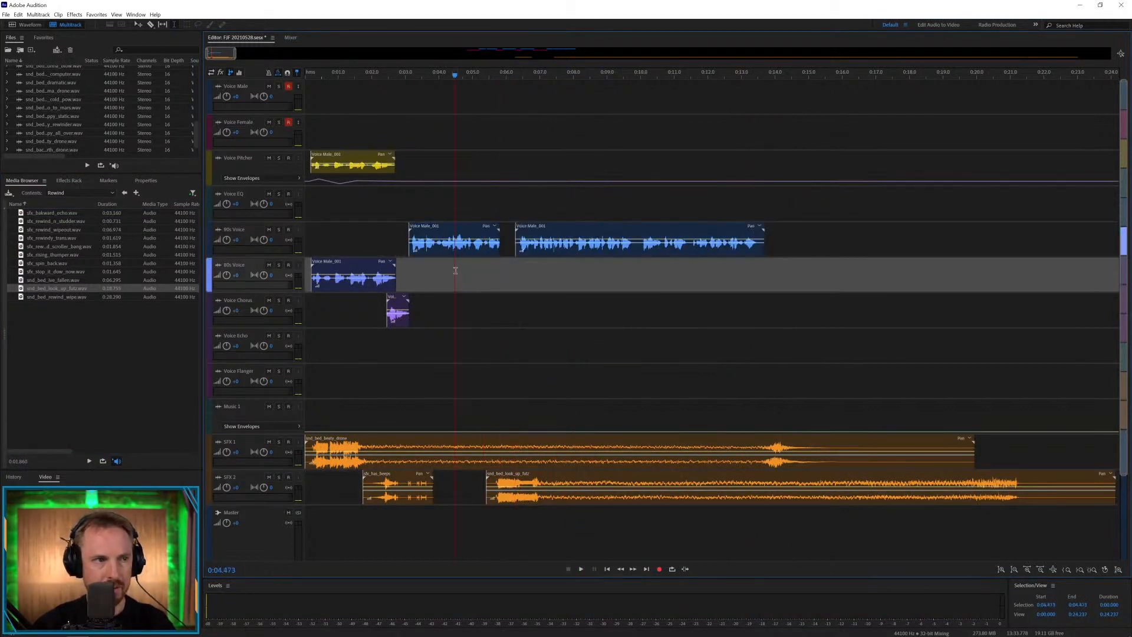
{"action": "key", "text": "space"}
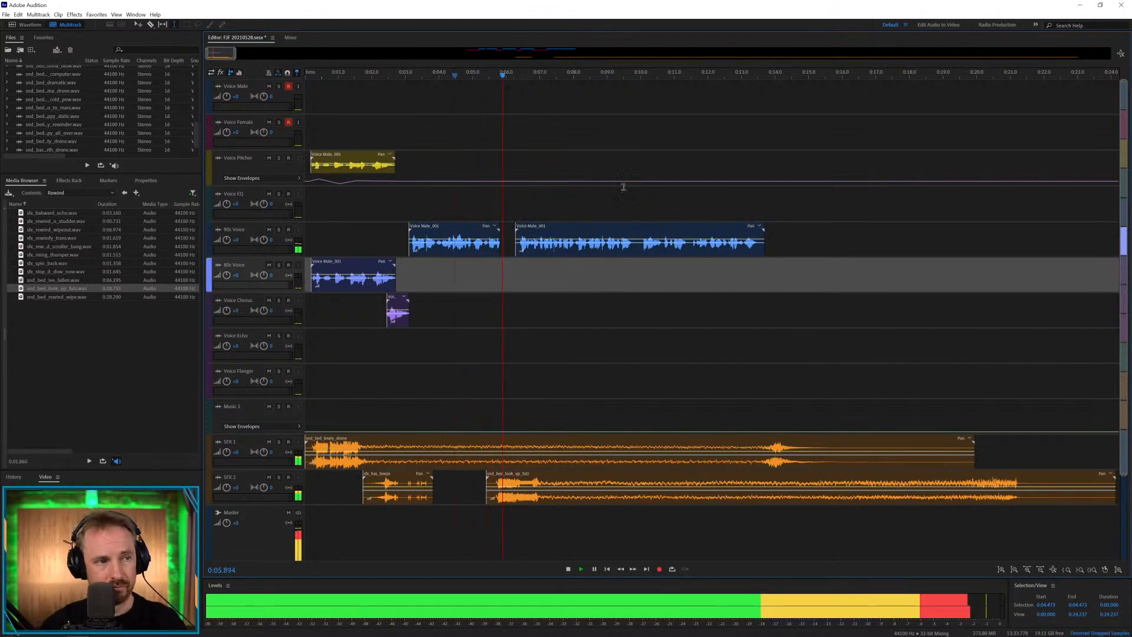
Split the second 90s Voice clip at about 9.8 s and move its last part to the Voice EQ track at about 9.7 s.
{"action": "left_click_drag", "start_coordinate": [634, 247], "coordinate": [636, 250]}
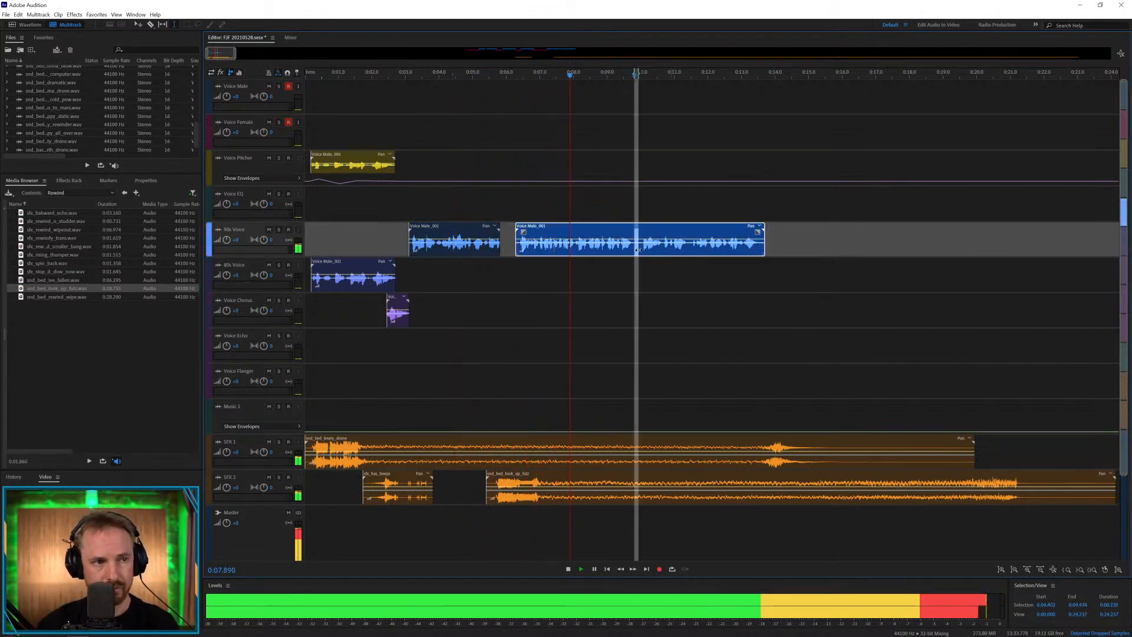
{"action": "key", "text": "ctrl+k"}
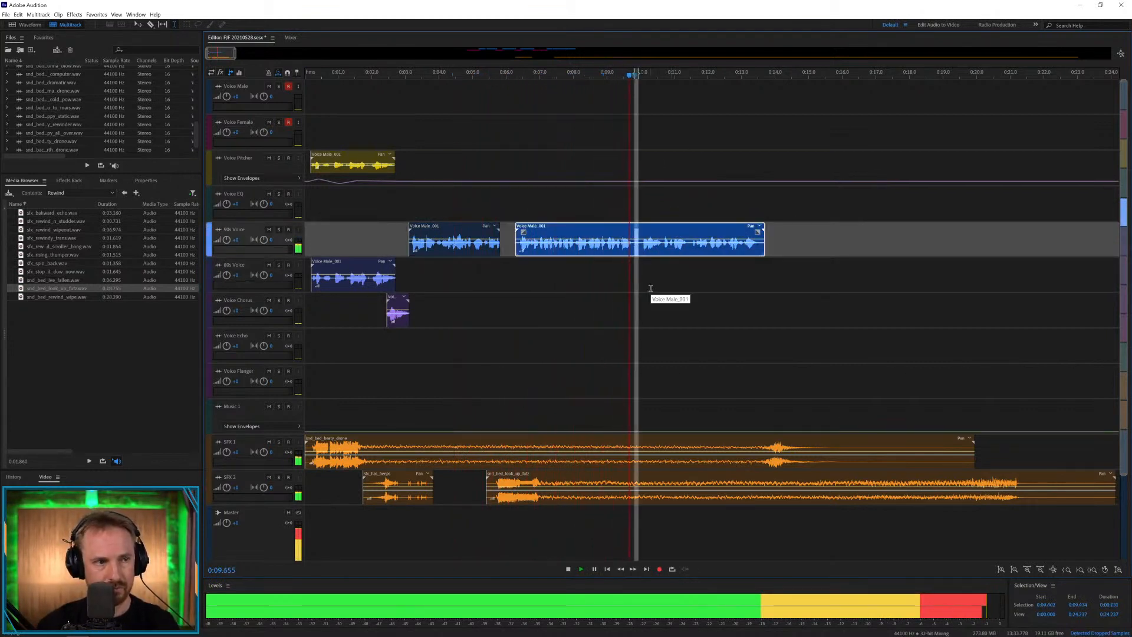
{"action": "key", "text": "space"}
{"action": "left_click_drag", "start_coordinate": [653, 235], "coordinate": [647, 216]}
{"action": "left_click", "coordinate": [617, 214]}
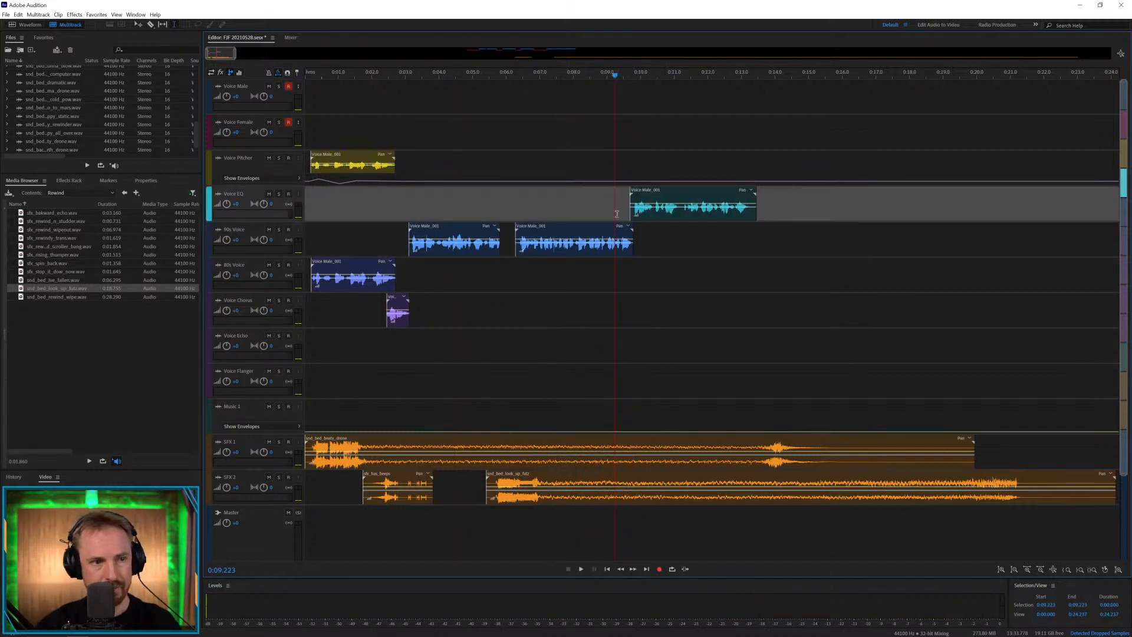
{"action": "key", "text": "space"}
Cut a section from the SFX 1 drone before its final swell and overlap the remainder with the first part at about 11.2 s.
{"action": "mouse_move", "coordinate": [715, 445]}
{"action": "left_mouse_down"}
{"action": "mouse_move", "coordinate": [684, 446]}
{"action": "mouse_move", "coordinate": [726, 440]}
{"action": "mouse_move", "coordinate": [712, 441]}
{"action": "left_mouse_up"}
{"action": "key", "text": "Delete"}
{"action": "left_click", "coordinate": [742, 433]}
Delete everything after about 13.1 s from the "look up" bed on the SFX 2 track.
{"action": "left_click_drag", "start_coordinate": [743, 489], "coordinate": [768, 489]}
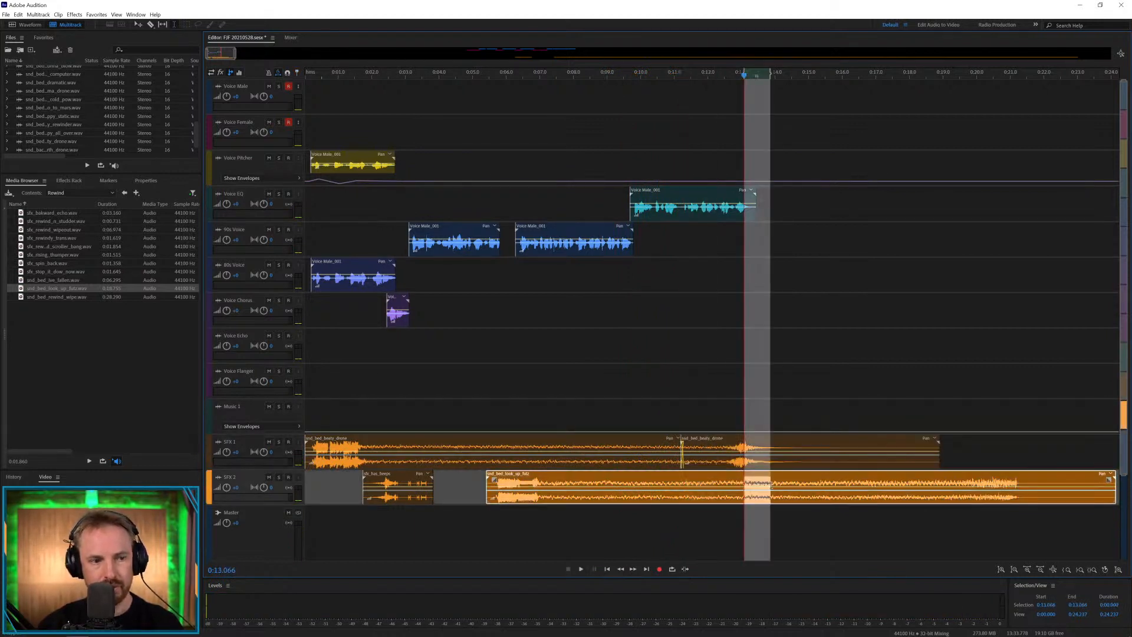
{"action": "key", "text": "Delete"}
{"action": "left_click", "coordinate": [793, 519]}
{"action": "left_click", "coordinate": [806, 474]}
{"action": "key", "text": "Delete"}
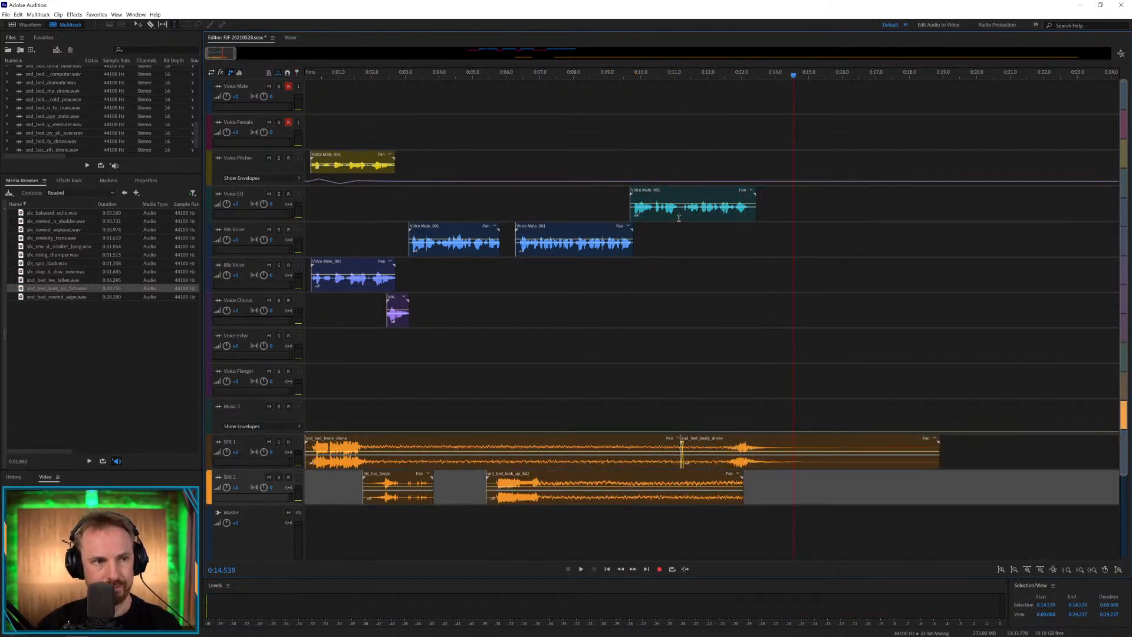
Cut the short pause from the Voice EQ clip, move its second part earlier to about 11.1 s and play the section.
{"action": "left_click_drag", "start_coordinate": [679, 218], "coordinate": [681, 218]}
{"action": "key", "text": "Delete"}
{"action": "scroll", "coordinate": [696, 221], "scroll_direction": "down", "scroll_amount": 1}
{"action": "left_click", "coordinate": [708, 235]}
{"action": "left_click_drag", "start_coordinate": [706, 169], "coordinate": [701, 169]}
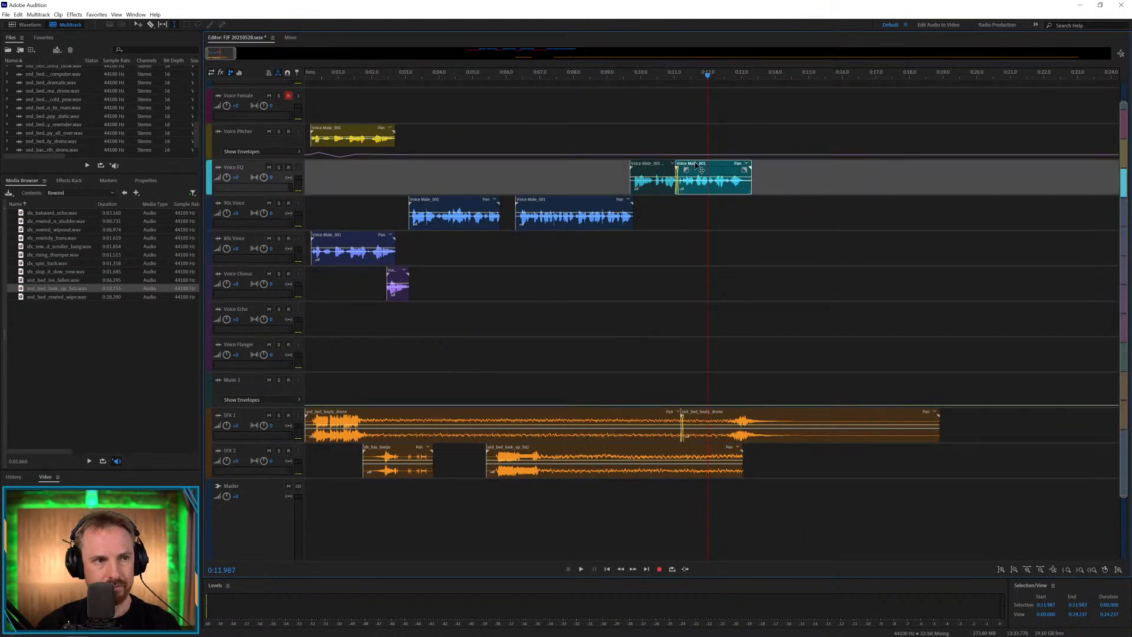
{"action": "left_click", "coordinate": [631, 247]}
{"action": "key", "text": "space"}
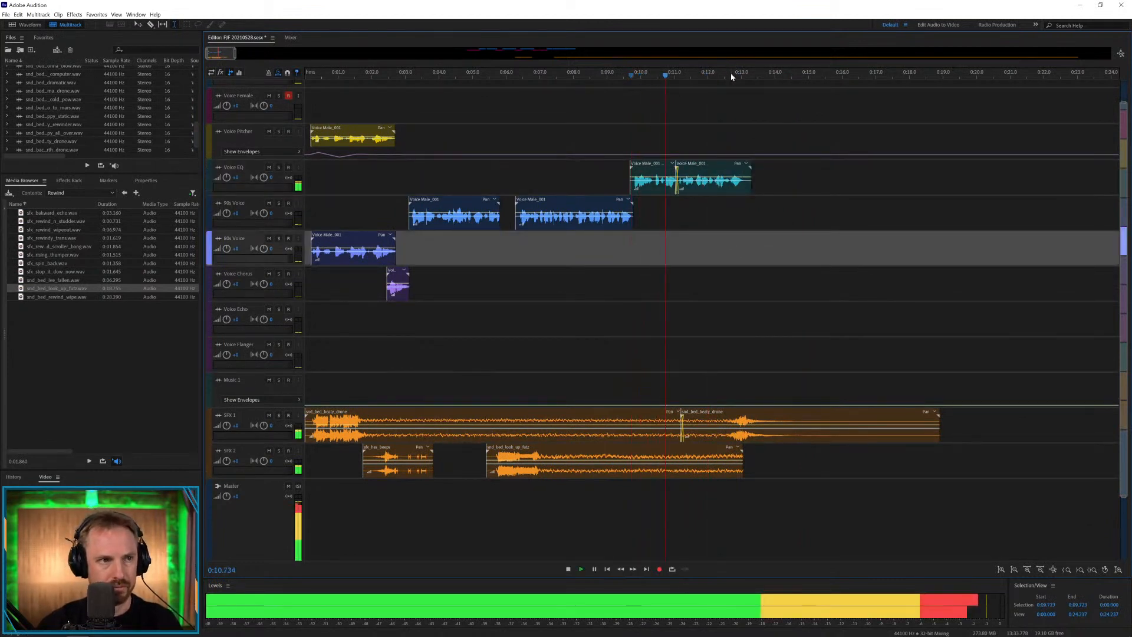
Move the first female voice clip from the Voice Female track to the Voice Flanger track, just before the 1:00 mark.
{"action": "scroll", "coordinate": [731, 78], "scroll_direction": "down", "scroll_amount": 11}
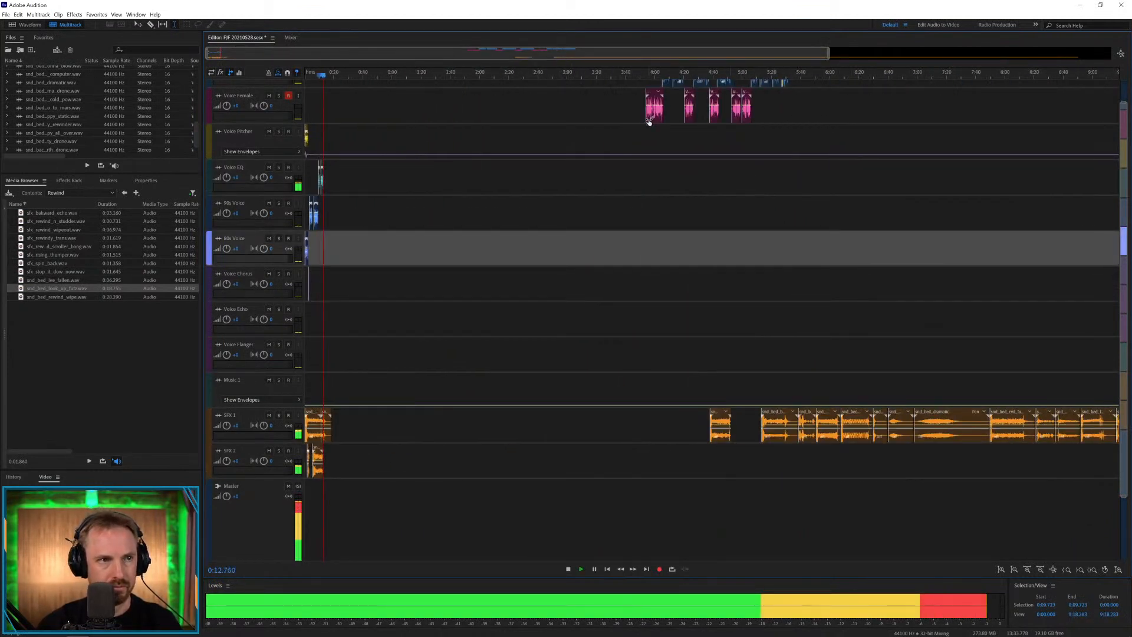
{"action": "scroll", "coordinate": [648, 121], "scroll_direction": "up", "scroll_amount": 1}
{"action": "left_click_drag", "start_coordinate": [652, 125], "coordinate": [392, 373]}
Move the isolated drone clip on the SFX 1 track earlier, beneath the female clip near 1:00.
{"action": "left_click", "coordinate": [725, 439]}
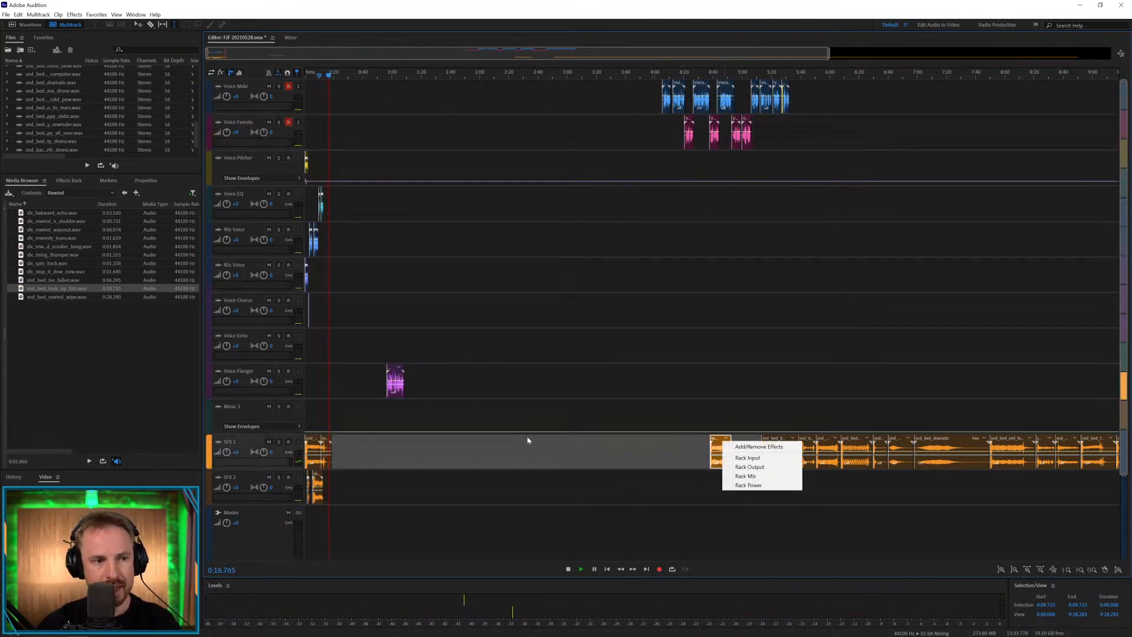
{"action": "left_click_drag", "start_coordinate": [717, 434], "coordinate": [653, 435]}
{"action": "left_click", "coordinate": [725, 441]}
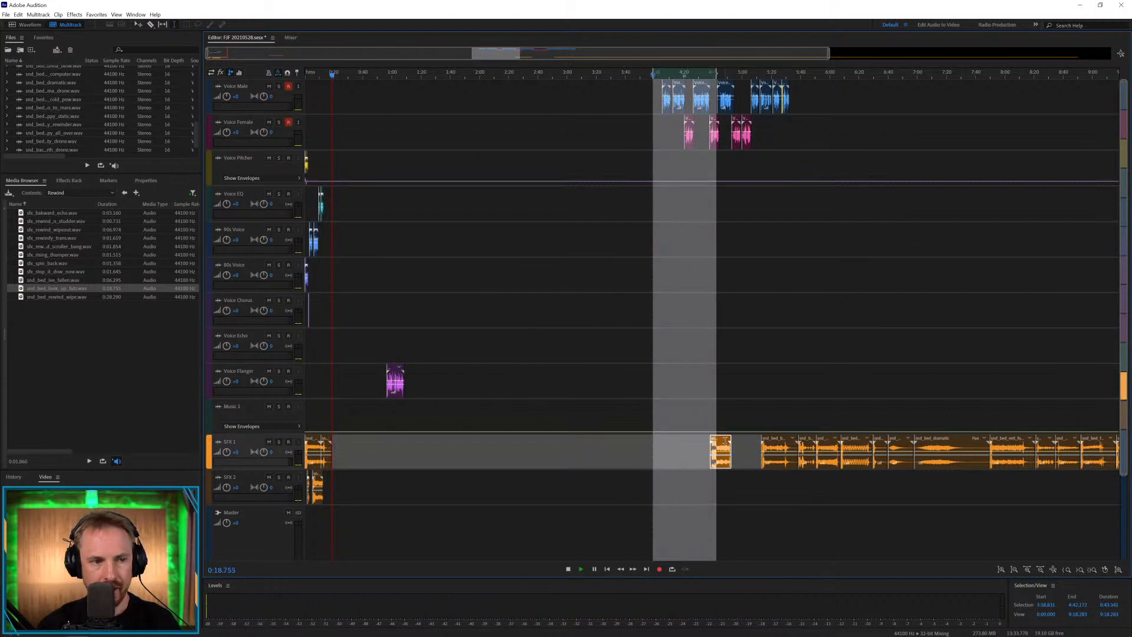
{"action": "left_click_drag", "start_coordinate": [725, 440], "coordinate": [396, 444]}
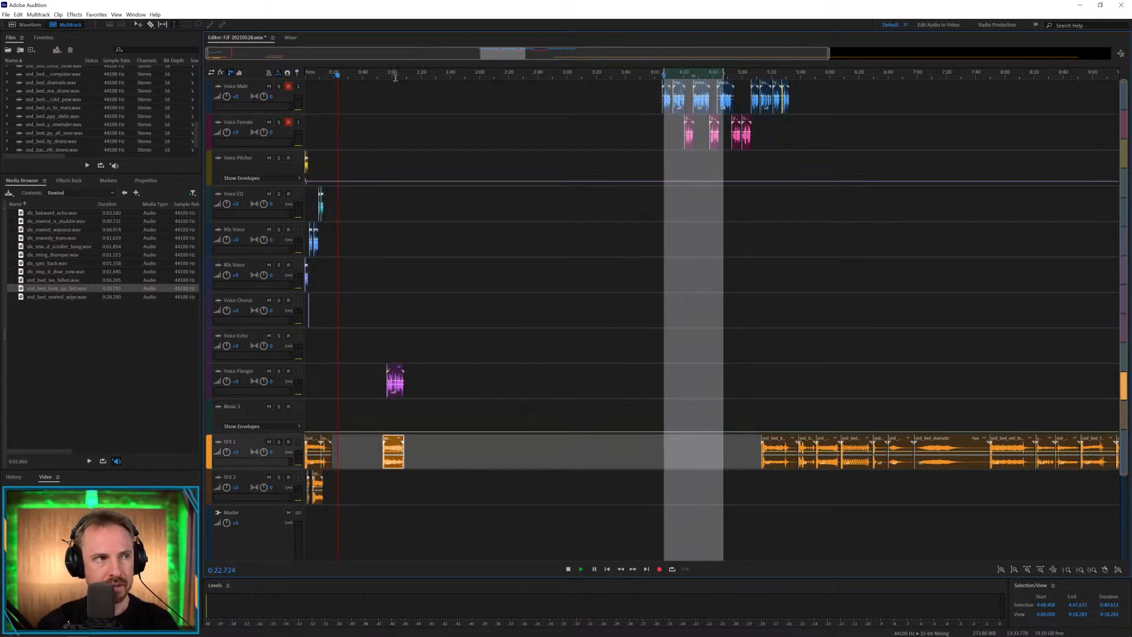
Move the Voice Flanger clip and its drone earlier together, with the drone starting at about 0:30.
{"action": "left_click", "coordinate": [394, 81]}
{"action": "scroll", "coordinate": [394, 81], "scroll_direction": "up", "scroll_amount": 7}
{"action": "left_click_drag", "start_coordinate": [386, 75], "coordinate": [698, 132]}
{"action": "left_click_drag", "start_coordinate": [842, 312], "coordinate": [1041, 394]}
{"action": "left_click_drag", "start_coordinate": [974, 371], "coordinate": [663, 370]}
{"action": "left_click", "coordinate": [593, 335]}
{"action": "left_click", "coordinate": [678, 370]}
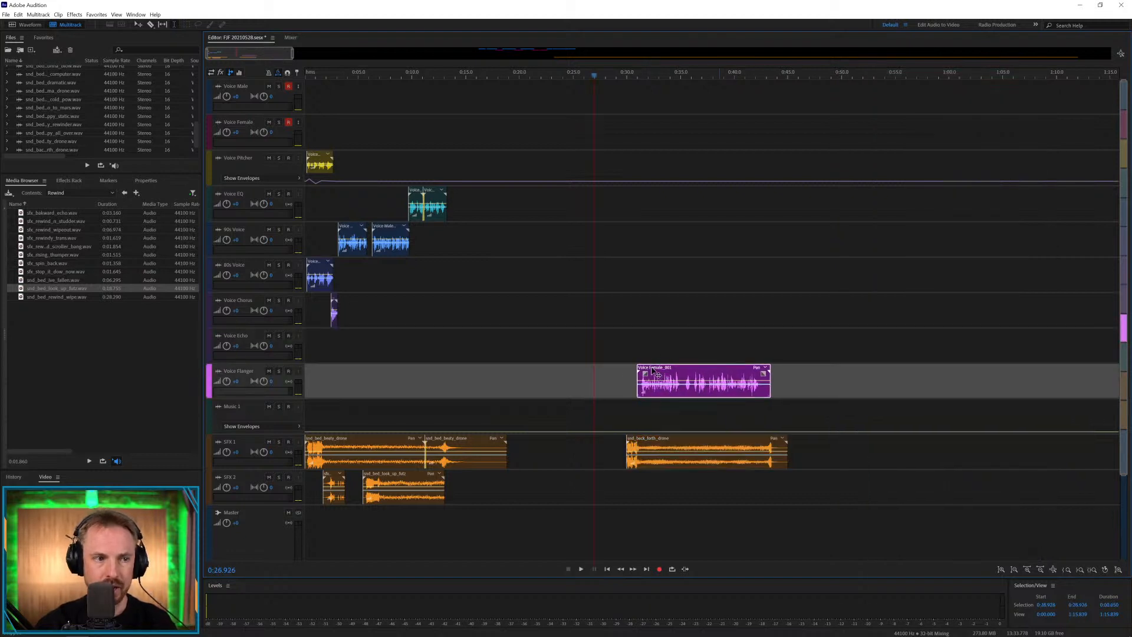
Place the "rewindy trans" effect from the Rewind folder on the SFX 2 track at about 0:34 and play the section.
{"action": "left_click", "coordinate": [624, 348]}
{"action": "left_click_drag", "start_coordinate": [59, 237], "coordinate": [672, 489]}
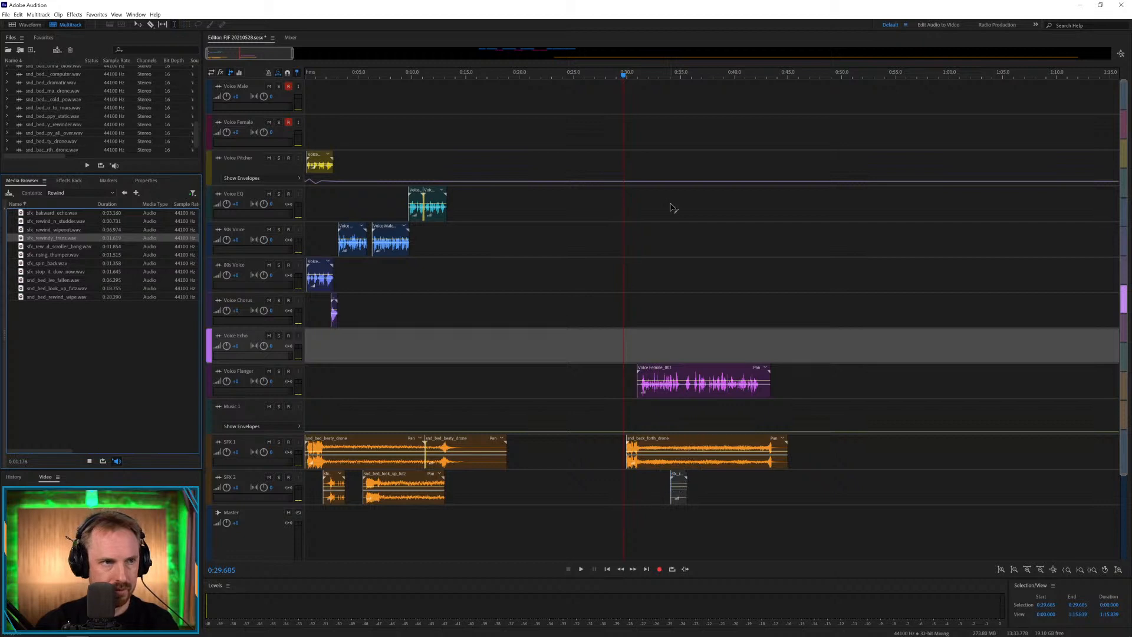
{"action": "key", "text": "space"}
{"action": "scroll", "coordinate": [678, 68], "scroll_direction": "up", "scroll_amount": 4}
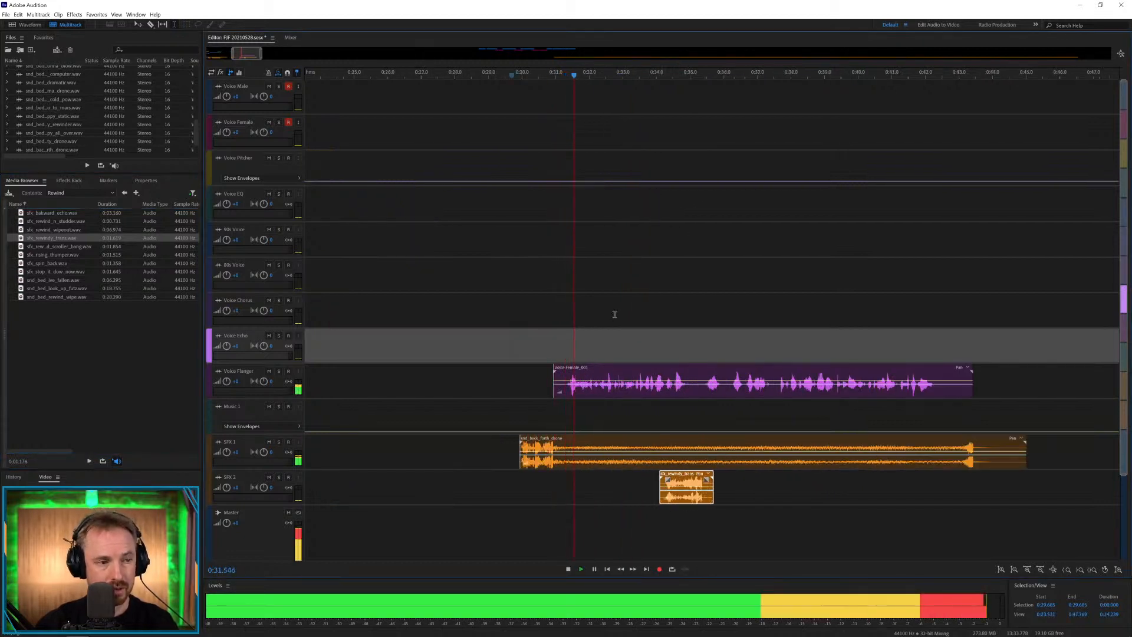
{"action": "key", "text": "space"}
Shift the female Voice Flanger clip earlier to about 0:30.5, delete about 0.3 s of pause near 0:34.6 and play it.
{"action": "left_click_drag", "start_coordinate": [602, 371], "coordinate": [584, 370]}
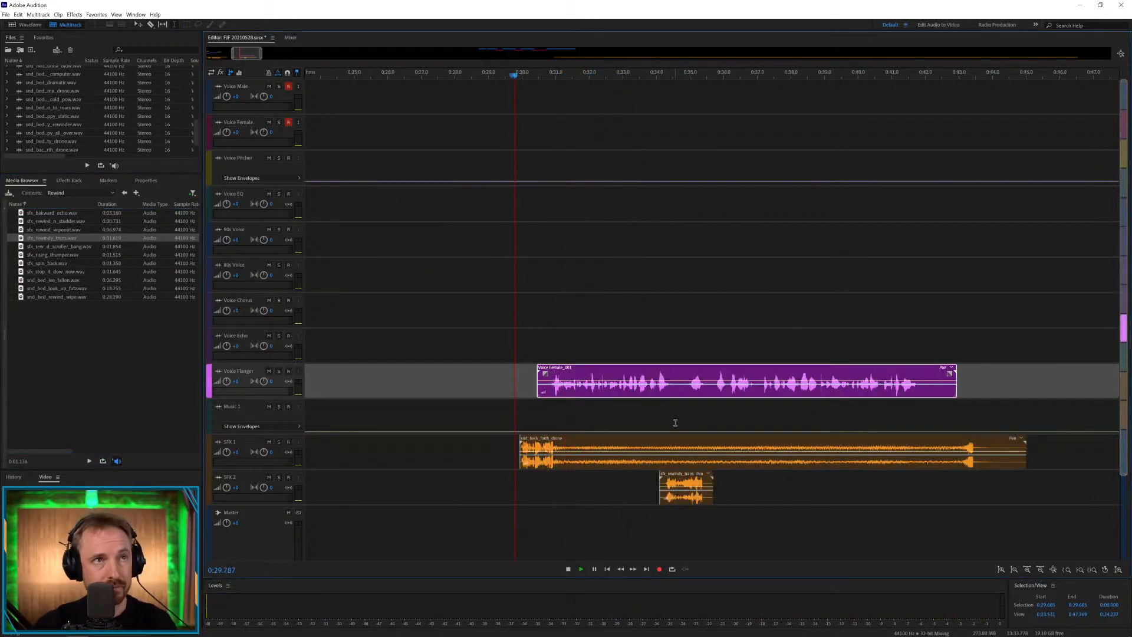
{"action": "left_click_drag", "start_coordinate": [674, 389], "coordinate": [686, 391]}
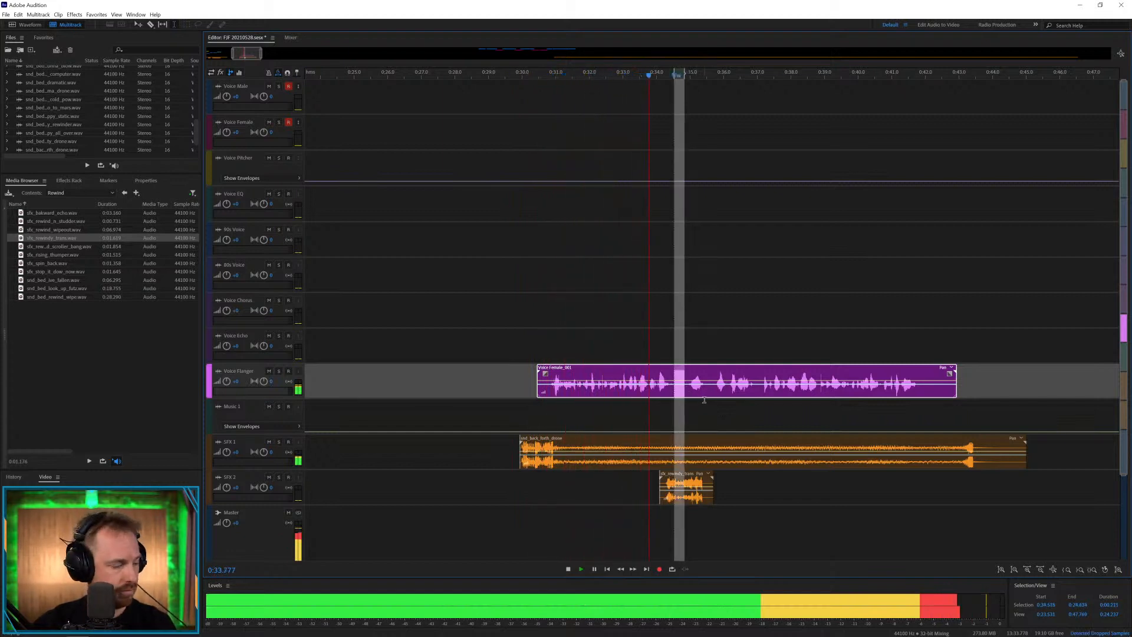
{"action": "key", "text": "Delete"}
{"action": "left_click", "coordinate": [686, 403]}
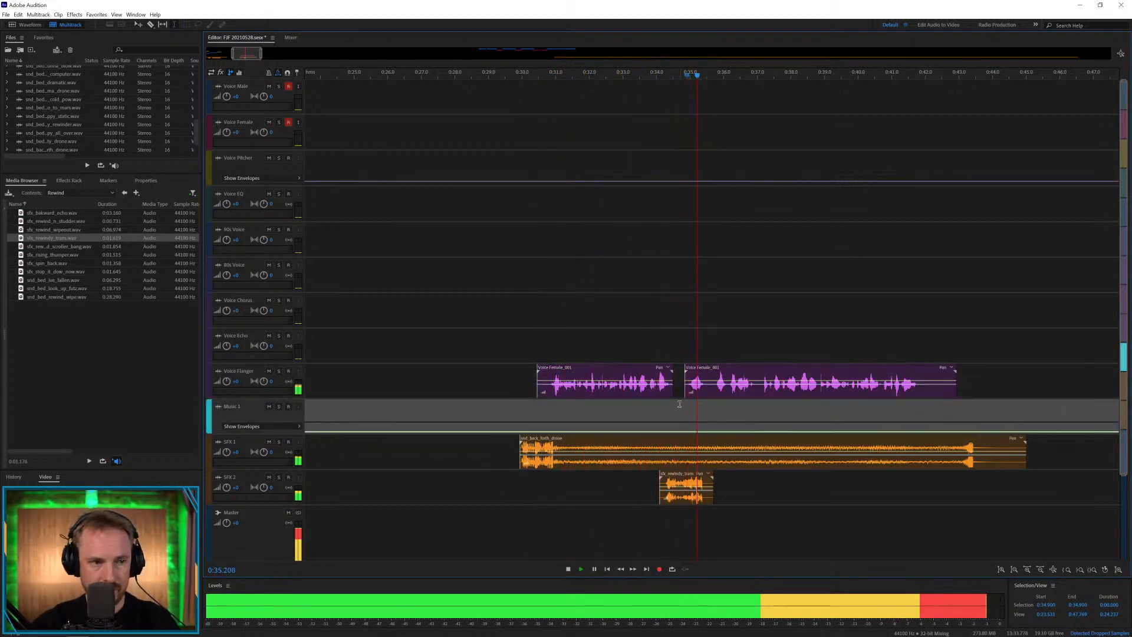
{"action": "key", "text": "space"}
Cut the female clip after its short second phrase, move the remainder to Voice Echo at about 0:35.4 and play it while checking the track effects.
{"action": "left_click_drag", "start_coordinate": [705, 389], "coordinate": [719, 334]}
{"action": "key", "text": "Delete"}
{"action": "left_click", "coordinate": [722, 404]}
{"action": "left_click", "coordinate": [691, 346]}
{"action": "key", "text": "space"}
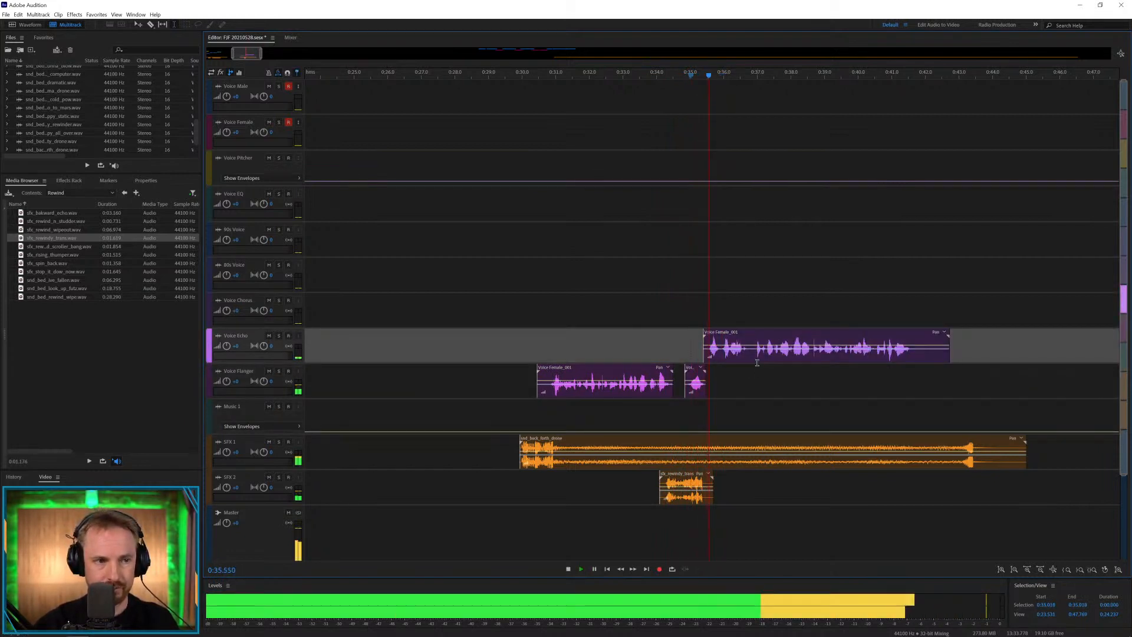
{"action": "left_click", "coordinate": [79, 182]}
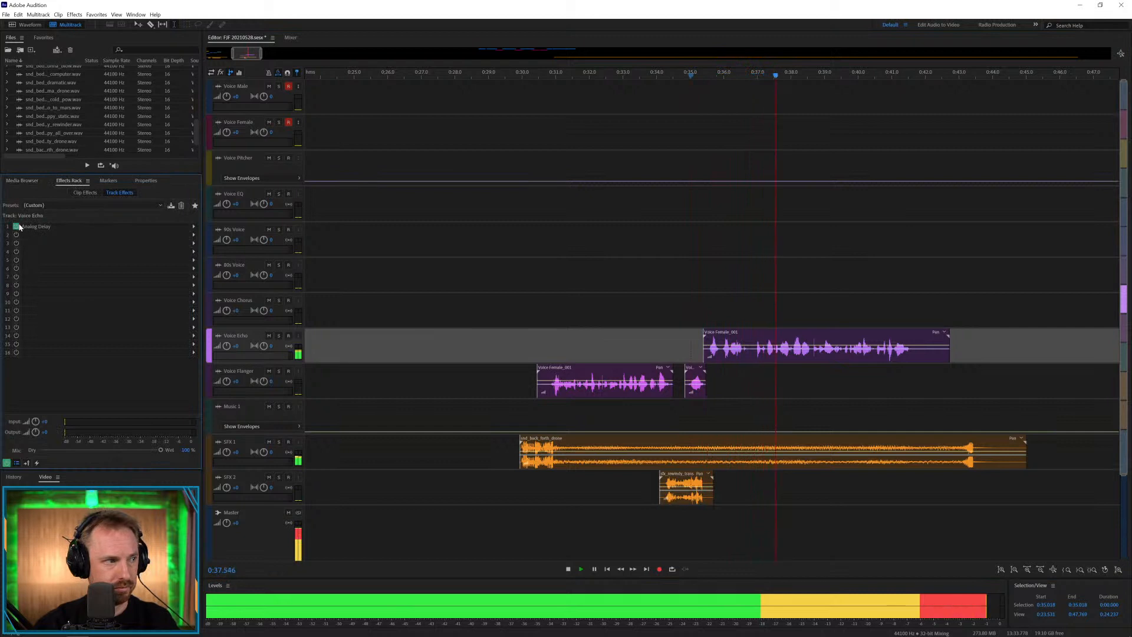
{"action": "left_click", "coordinate": [24, 181]}
{"action": "key", "text": "space"}
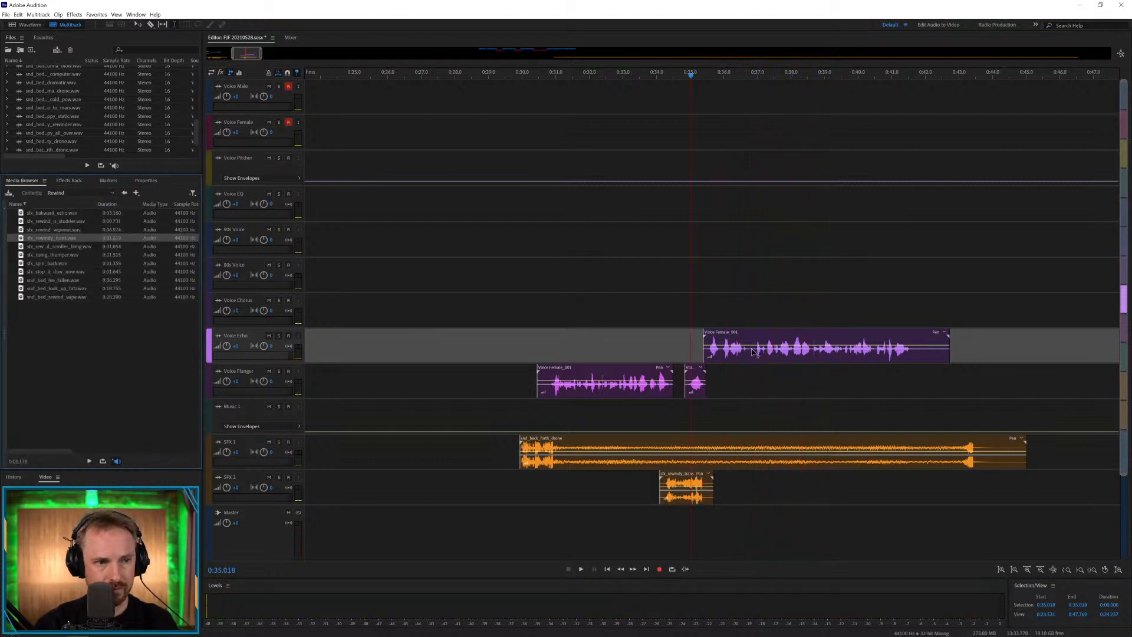
Split the Voice Echo clip at about 0:36.8 and 0:38.6 and move the middle part to the Voice EQ track.
{"action": "left_click", "coordinate": [751, 352]}
{"action": "key", "text": "ctrl+k"}
{"action": "left_click", "coordinate": [810, 354]}
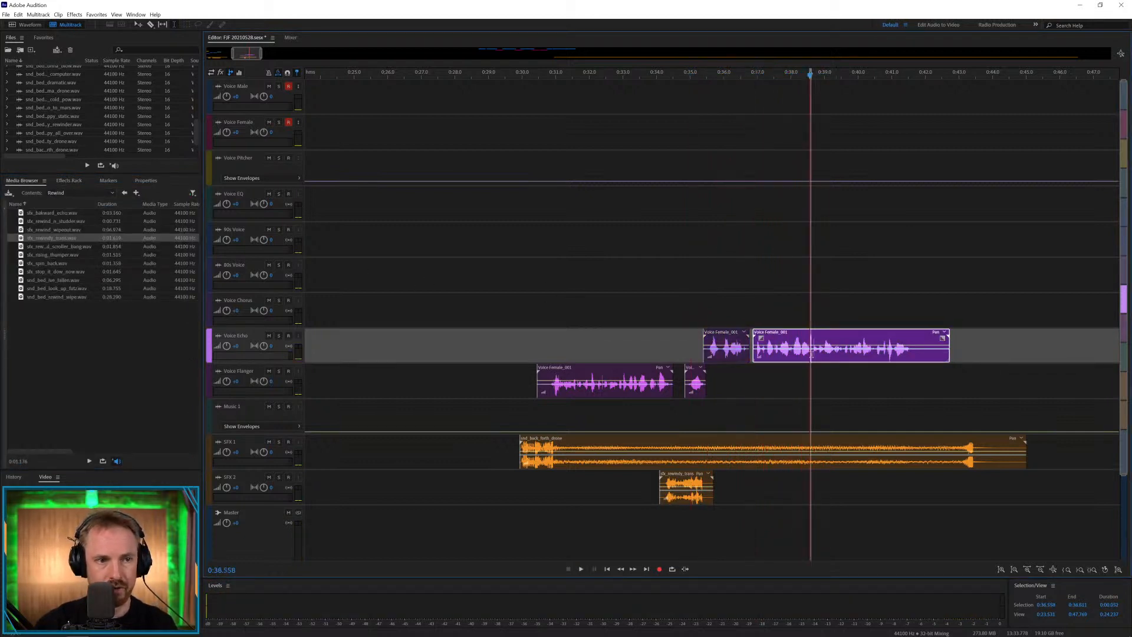
{"action": "key", "text": "ctrl+k"}
{"action": "left_click", "coordinate": [800, 367]}
{"action": "left_click_drag", "start_coordinate": [761, 332], "coordinate": [761, 190]}
{"action": "left_click", "coordinate": [733, 235]}
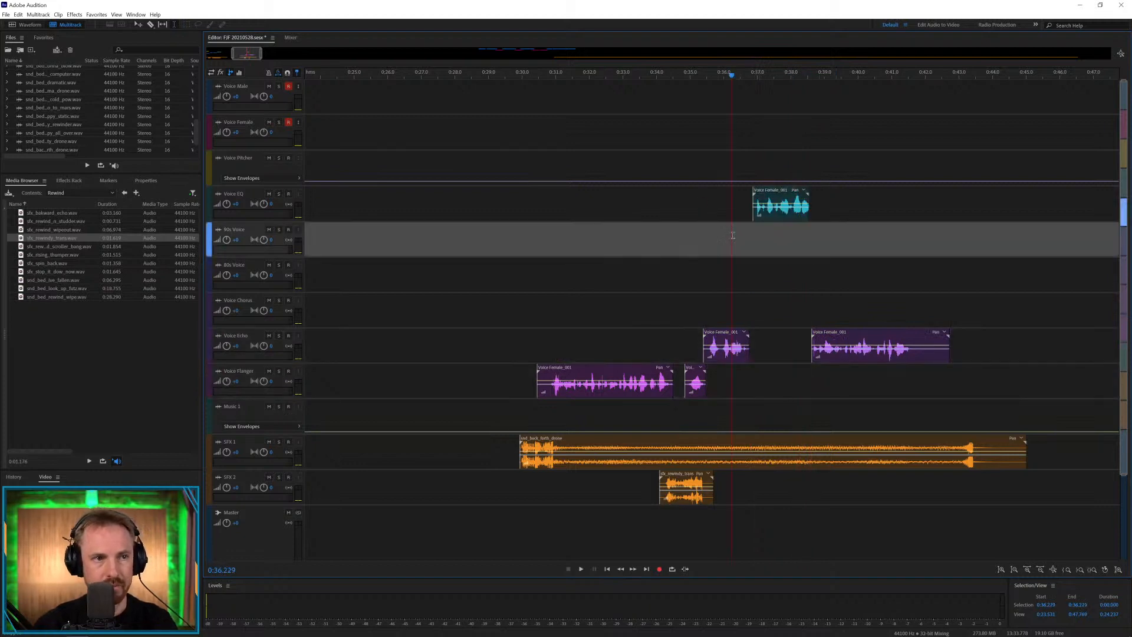
Shorten the SFX 1 drone by about 2 s near 0:39 with a crossfade, play the join and save the session.
{"action": "key", "text": "space"}
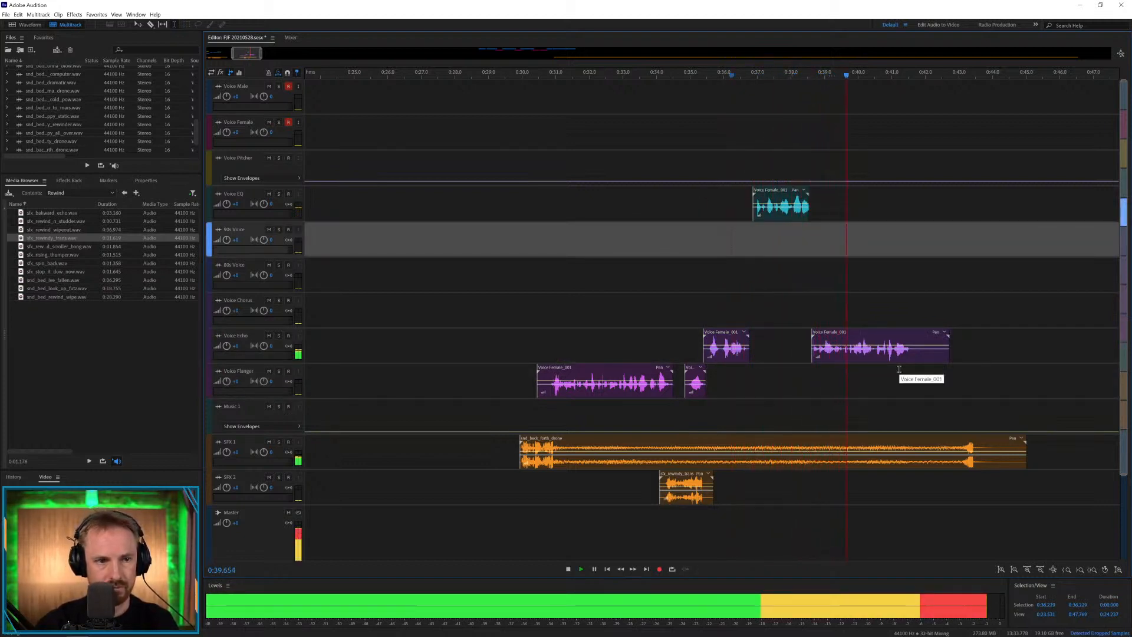
{"action": "key", "text": "space"}
{"action": "left_click_drag", "start_coordinate": [891, 447], "coordinate": [841, 447]}
{"action": "key", "text": "Delete"}
{"action": "left_click", "coordinate": [904, 396]}
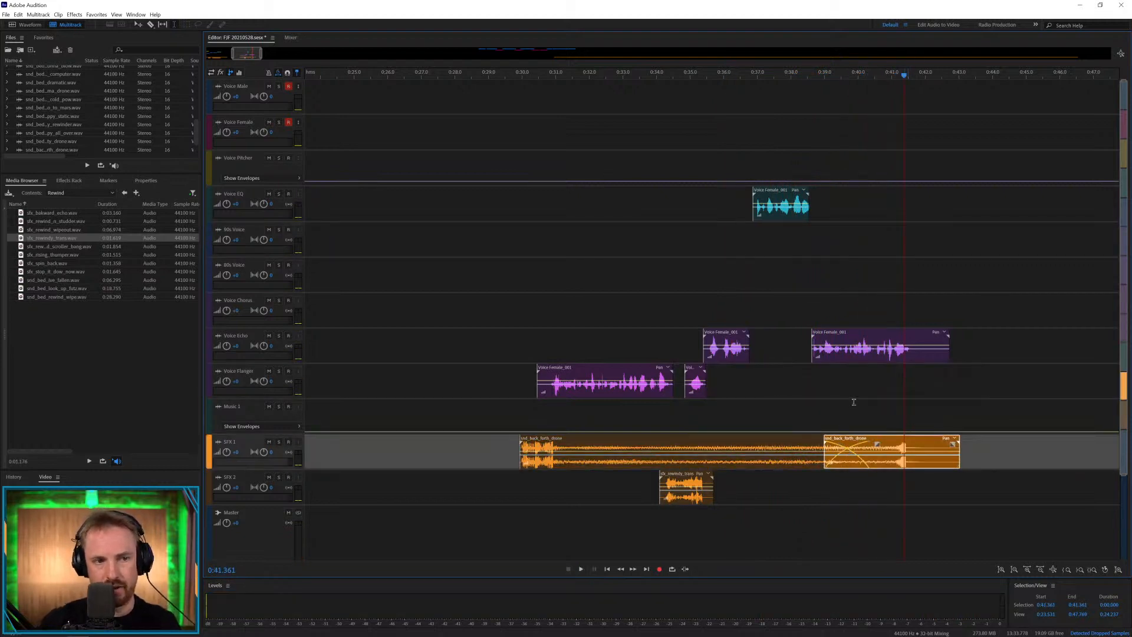
{"action": "left_click", "coordinate": [854, 410]}
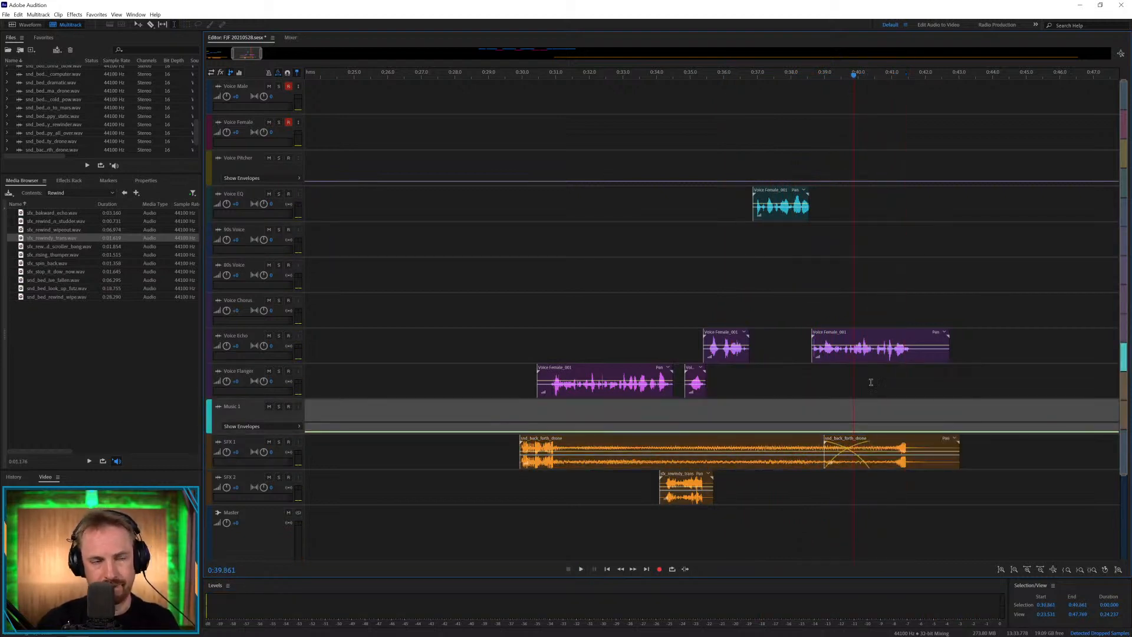
{"action": "key", "text": "space"}
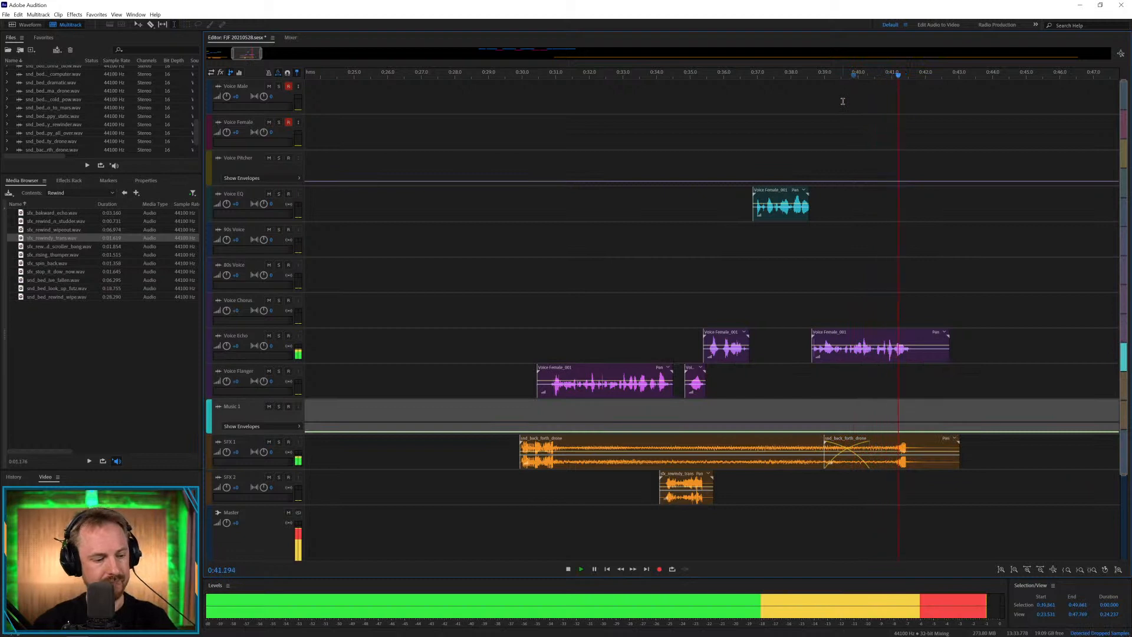
{"action": "key", "text": "ctrl+s"}
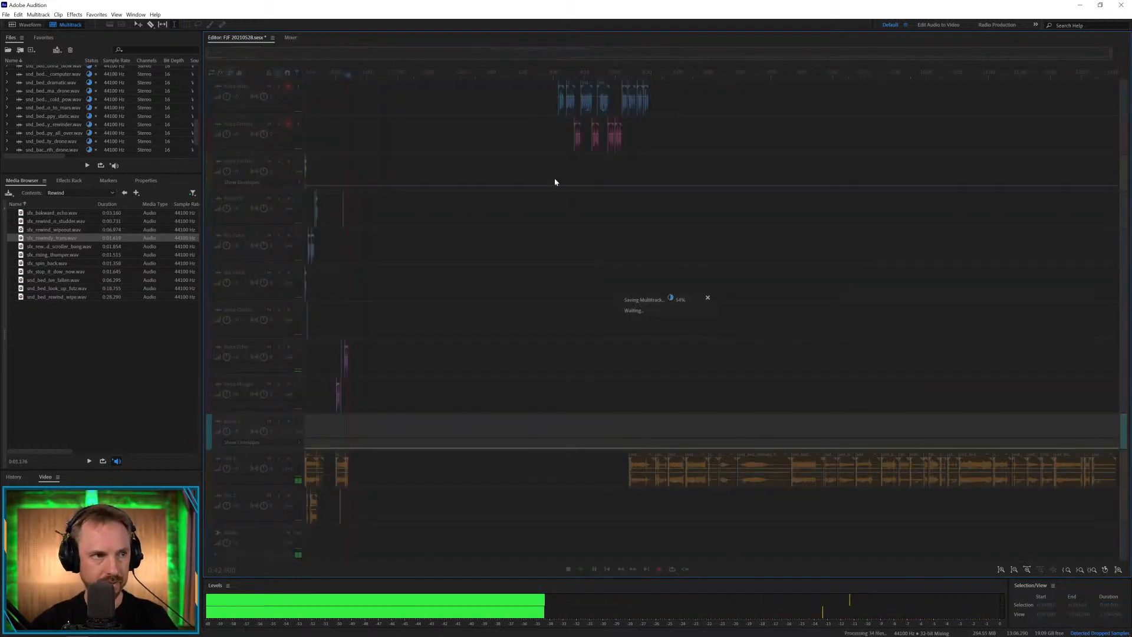
Move the next male clip to Voice Echo at about 1:10, place a drone bed on SFX 1 at about 1:10.8 and play them.
{"action": "left_click", "coordinate": [100, 195]}
{"action": "left_click", "coordinate": [496, 219]}
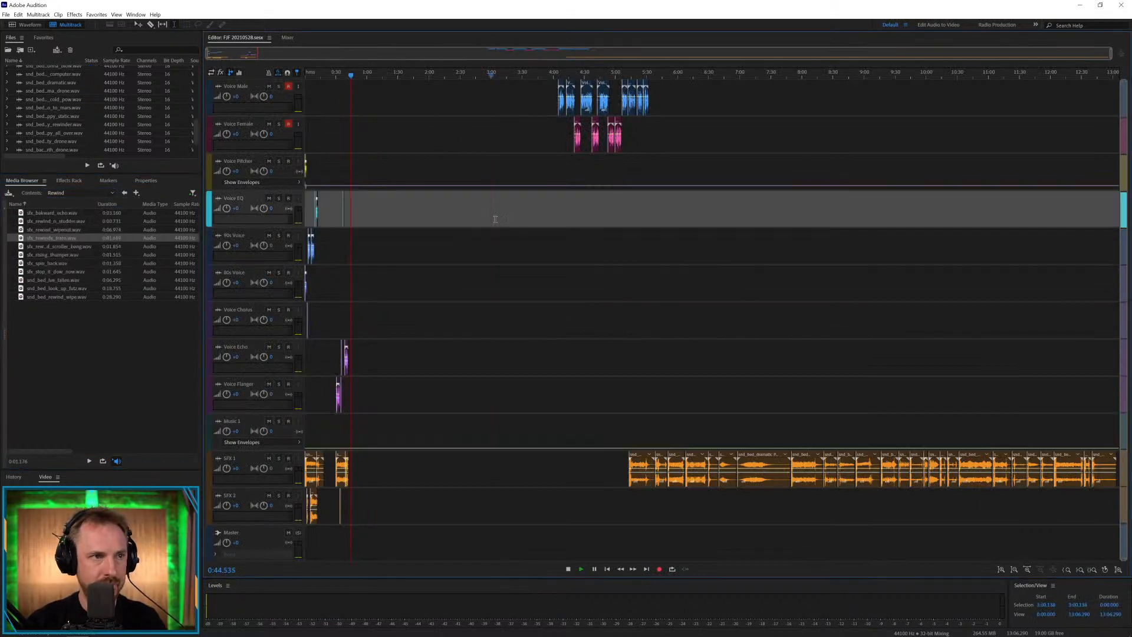
{"action": "left_click_drag", "start_coordinate": [566, 85], "coordinate": [383, 357]}
{"action": "left_click_drag", "start_coordinate": [724, 460], "coordinate": [383, 469]}
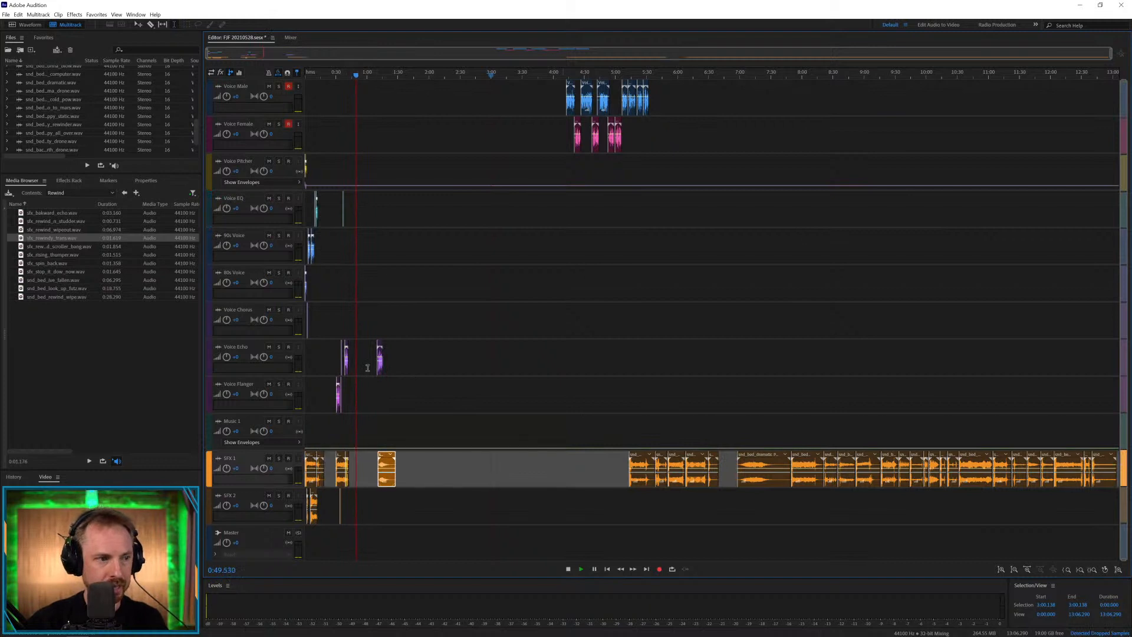
{"action": "left_click", "coordinate": [391, 74]}
{"action": "scroll", "coordinate": [396, 65], "scroll_direction": "up", "scroll_amount": 4}
{"action": "left_click", "coordinate": [365, 76]}
{"action": "left_click_drag", "start_coordinate": [365, 76], "coordinate": [349, 80]}
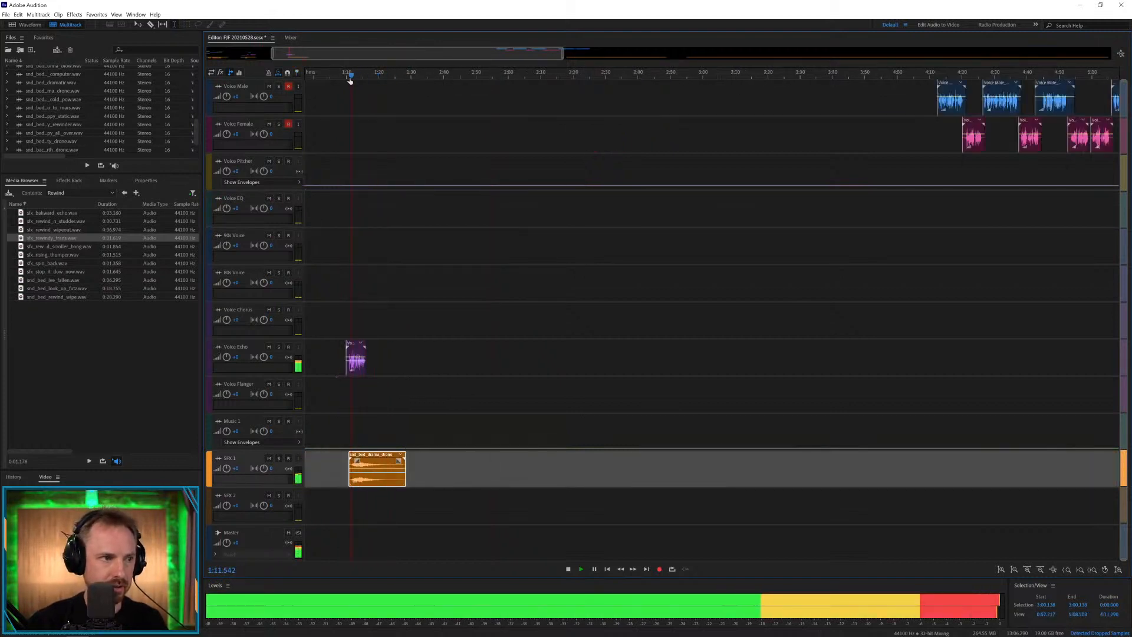
{"action": "key", "text": "space"}
{"action": "scroll", "coordinate": [345, 68], "scroll_direction": "up", "scroll_amount": 4}
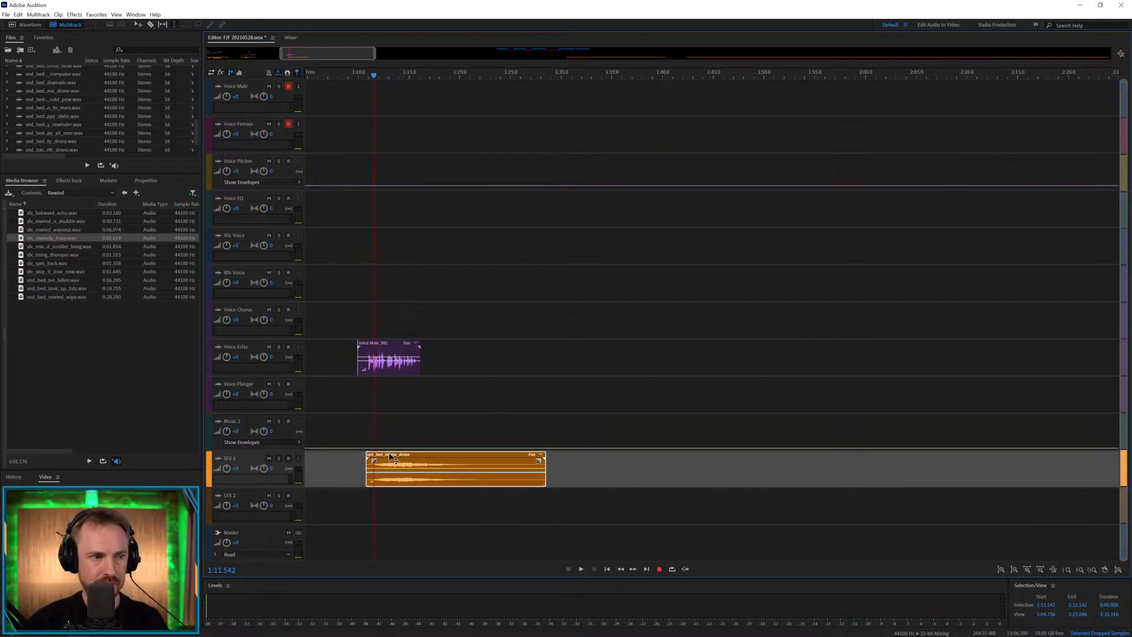
Shift the SFX 1 drone earlier to about 1:09.2 and play it under the male Voice Echo clip.
{"action": "left_click_drag", "start_coordinate": [391, 455], "coordinate": [375, 456]}
{"action": "left_click", "coordinate": [356, 430]}
{"action": "key", "text": "space"}
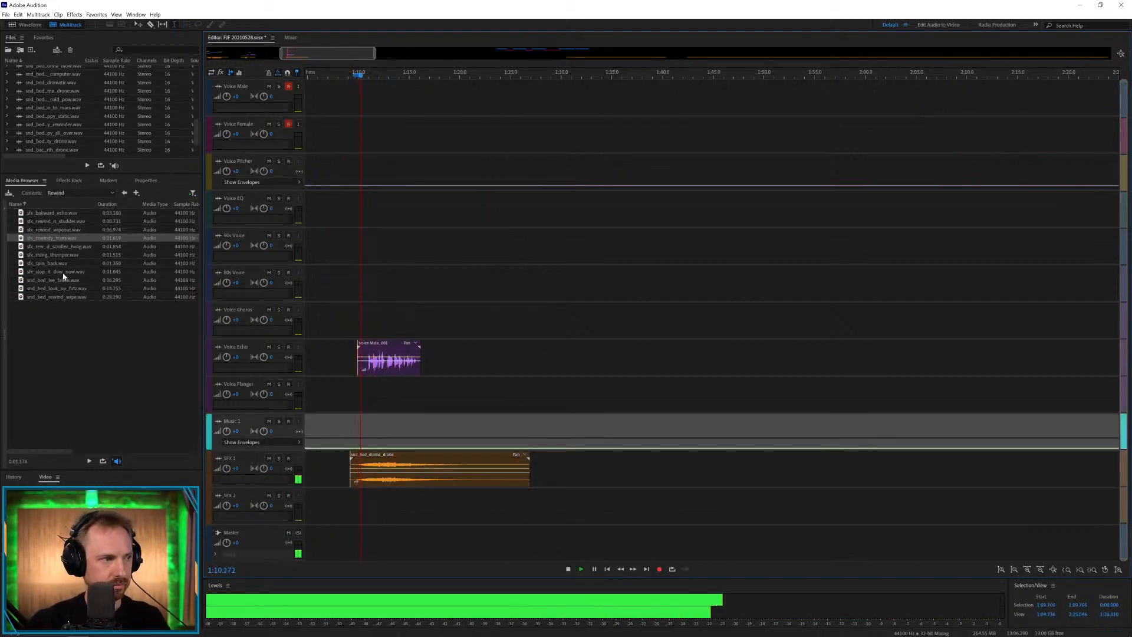
Place the "stop it" effect from the Rewind folder on SFX 2 at about 1:09.6 and play the section.
{"action": "left_click_drag", "start_coordinate": [63, 272], "coordinate": [353, 515]}
{"action": "left_click", "coordinate": [348, 515]}
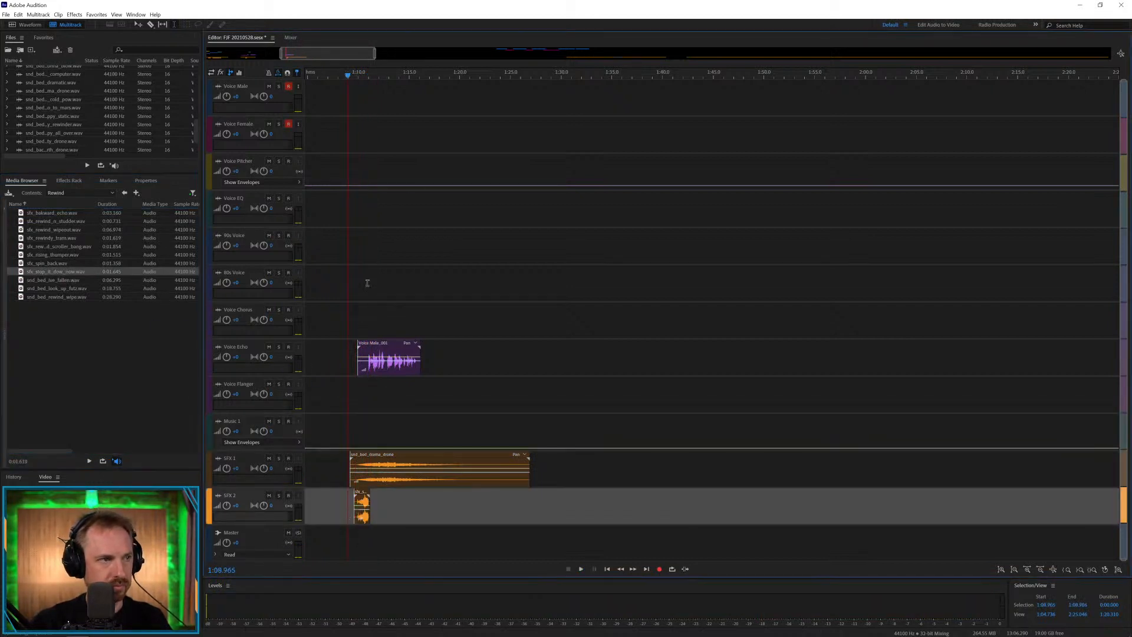
{"action": "scroll", "coordinate": [361, 76], "scroll_direction": "up", "scroll_amount": 5}
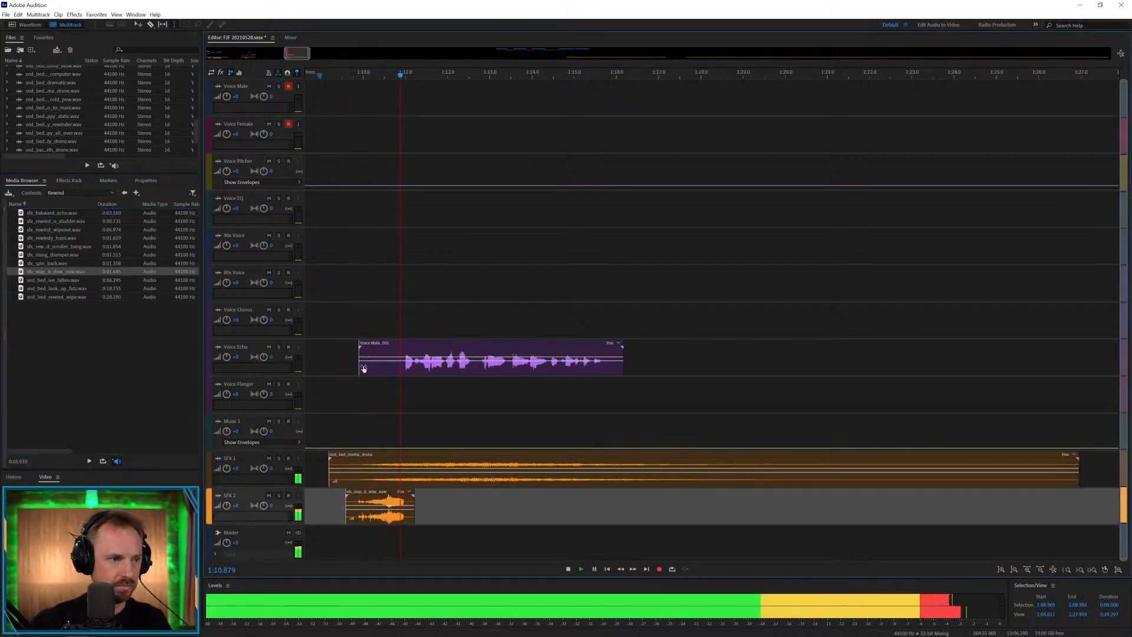
{"action": "key", "text": "space"}
Delete the opening of the SFX 1 drone up to about 1:10.4 and play the section.
{"action": "left_click_drag", "start_coordinate": [382, 477], "coordinate": [308, 479]}
{"action": "left_click", "coordinate": [363, 411]}
{"action": "key", "text": "Delete"}
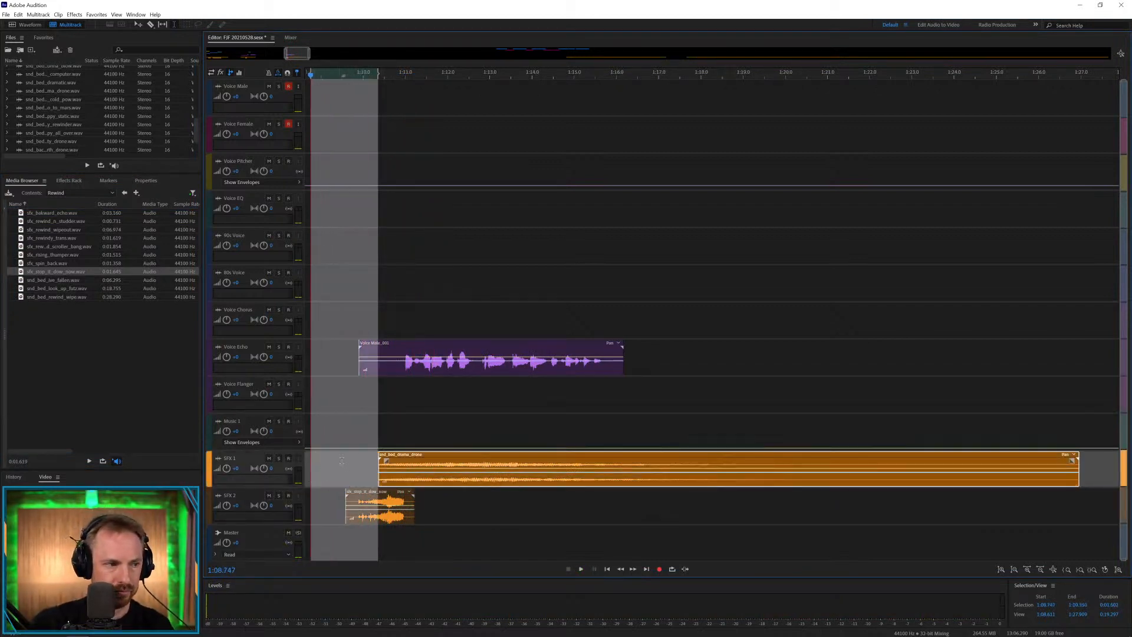
{"action": "left_click", "coordinate": [354, 438]}
{"action": "key", "text": "space"}
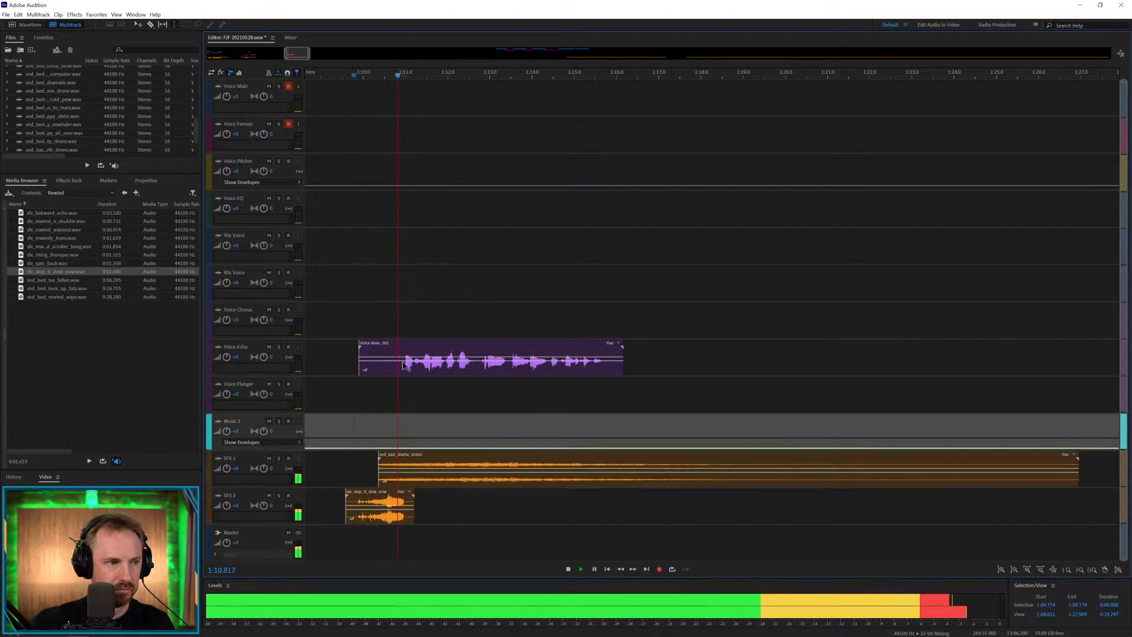
Shift the male Voice Echo clip to about 1:09.6, copy its first phrase to Voice Pitcher with a falling pitch envelope and play it.
{"action": "key", "text": "space"}
{"action": "left_click_drag", "start_coordinate": [411, 348], "coordinate": [459, 192]}
{"action": "left_click", "coordinate": [386, 189]}
{"action": "left_click", "coordinate": [390, 209]}
{"action": "key", "text": "space"}
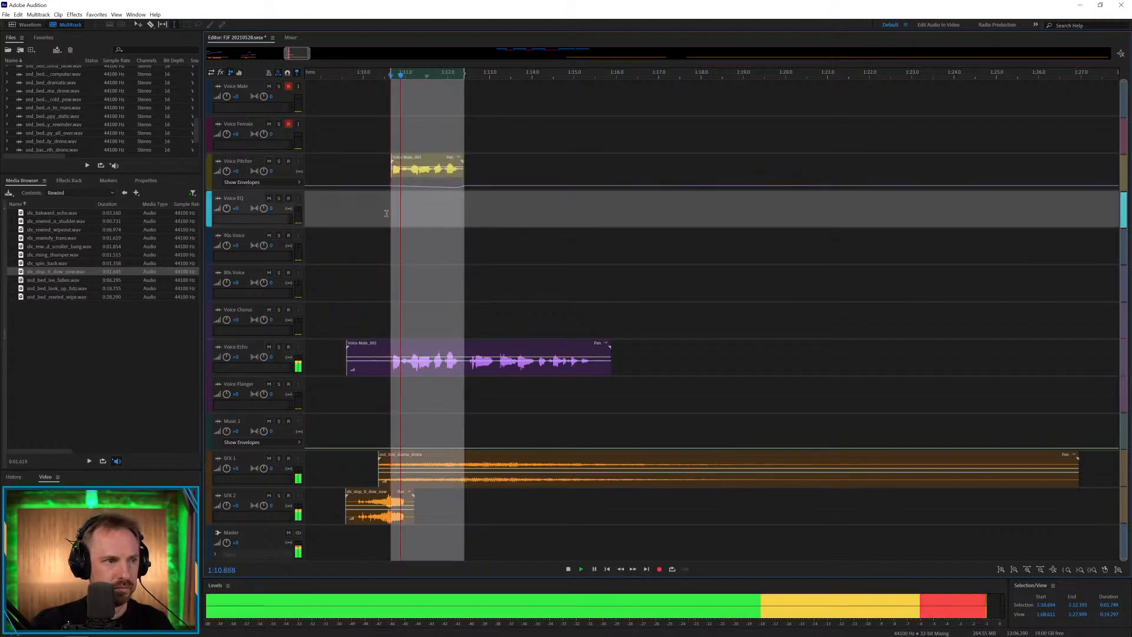
Raise the end point of the Voice Pitcher envelope slightly at about 1:12.4 and replay the phrase.
{"action": "left_click", "coordinate": [435, 219]}
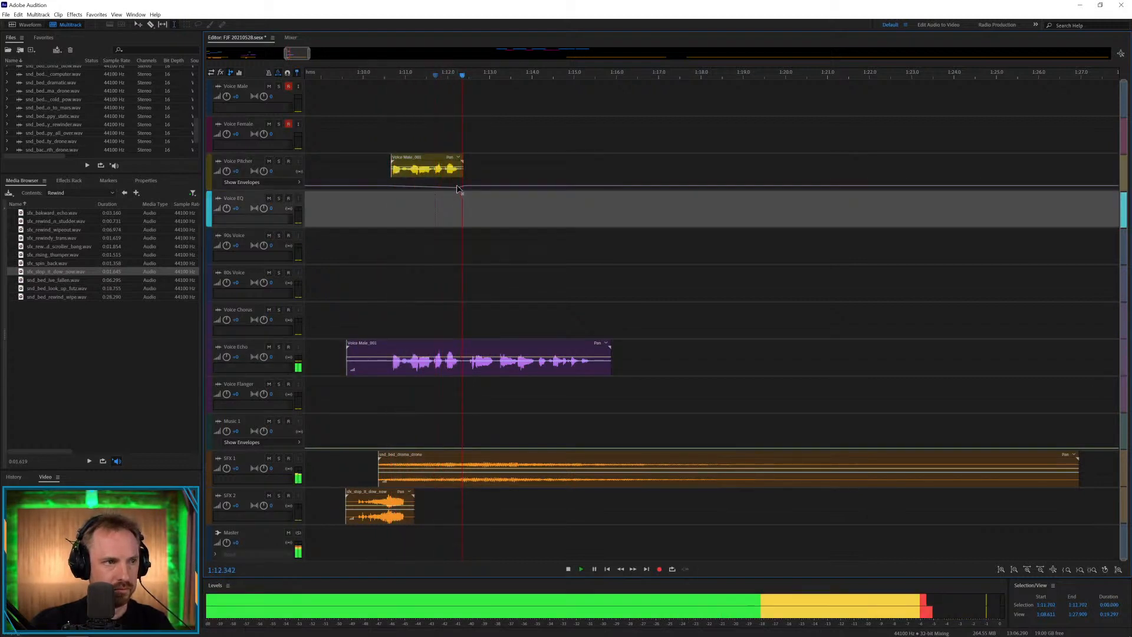
{"action": "key", "text": "space"}
{"action": "left_click_drag", "start_coordinate": [460, 188], "coordinate": [459, 187]}
{"action": "left_click_drag", "start_coordinate": [396, 206], "coordinate": [392, 206]}
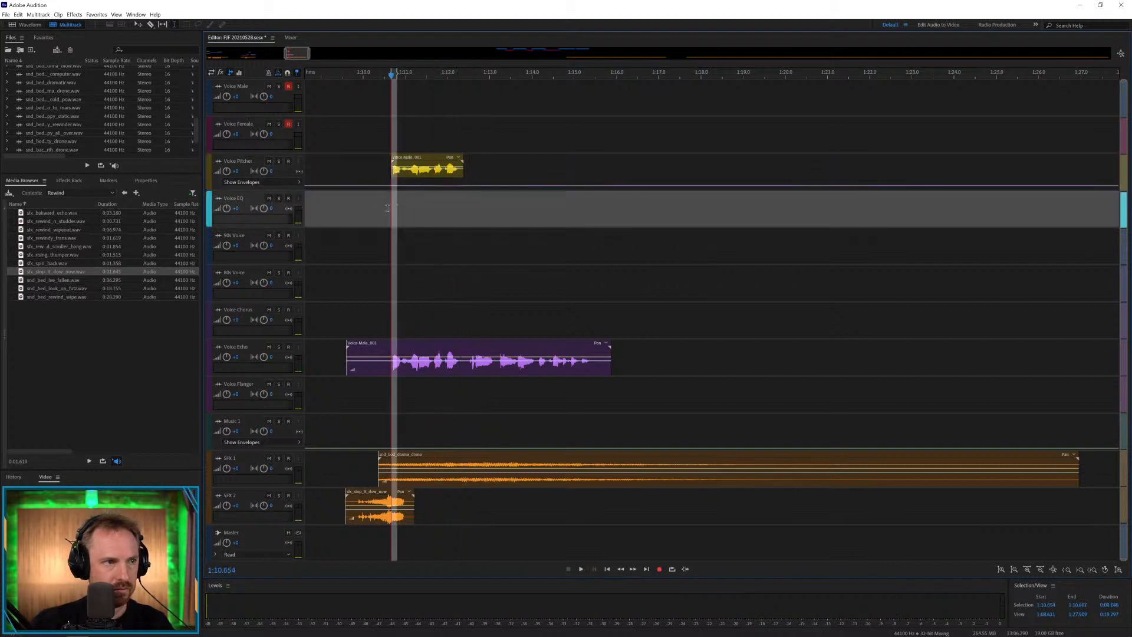
{"action": "key", "text": "space"}
Split the male Voice Echo clip at about 1:12.3, move the remainder to Voice Chorus and play the transition.
{"action": "left_click", "coordinate": [461, 366]}
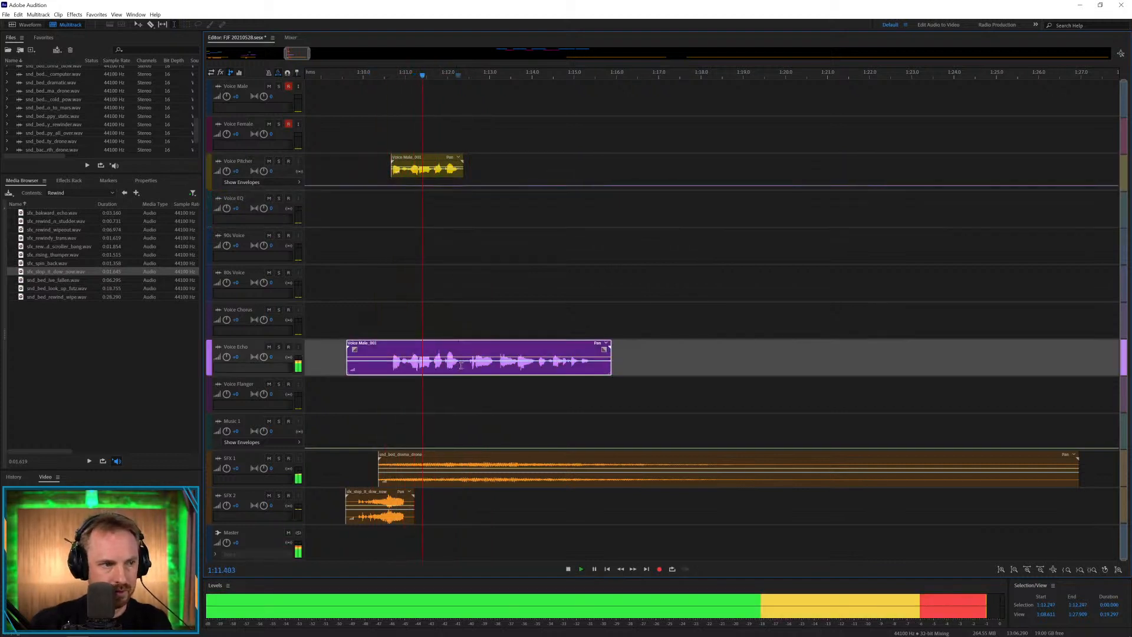
{"action": "left_click_drag", "start_coordinate": [461, 365], "coordinate": [464, 331]}
{"action": "key", "text": "space"}
{"action": "key", "text": "ctrl+k"}
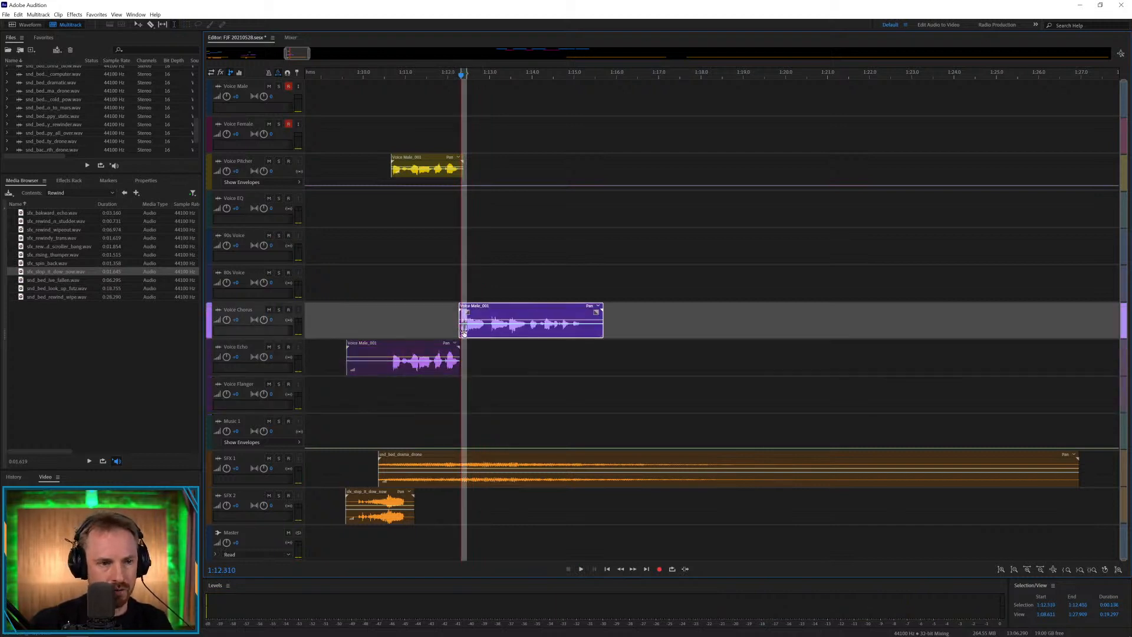
{"action": "key", "text": "space"}
{"action": "left_click", "coordinate": [450, 274]}
{"action": "key", "text": "space"}
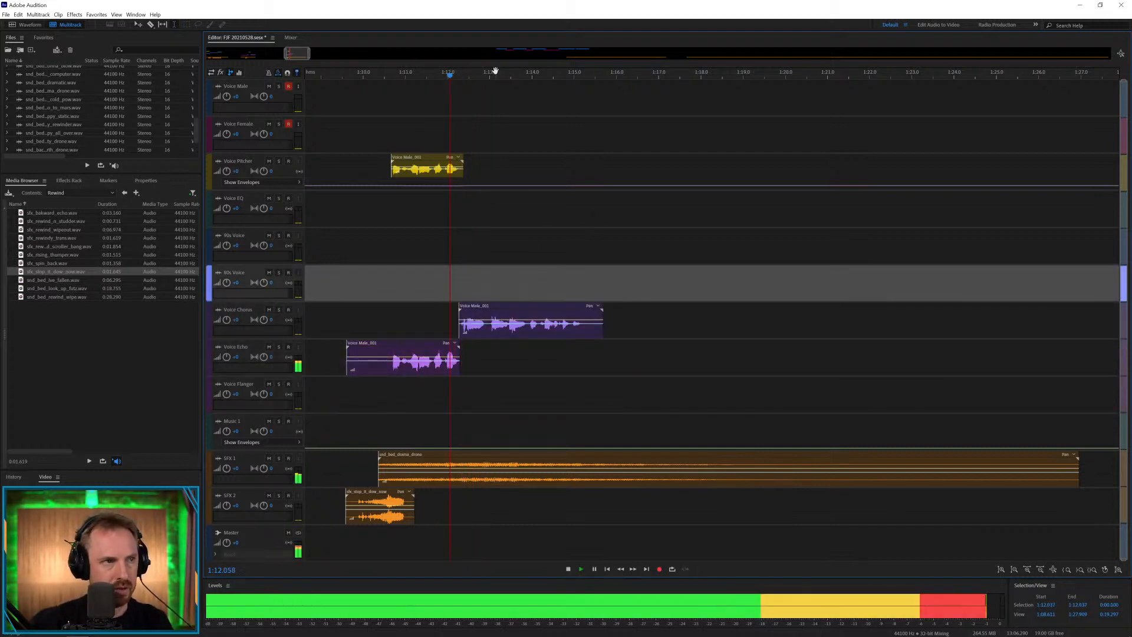
Move the next male clip to Voice Chorus at about 1:42 and add "snd_bed_rewind_wipe" to SFX 1 at about 1:38.
{"action": "key", "text": "backslash"}
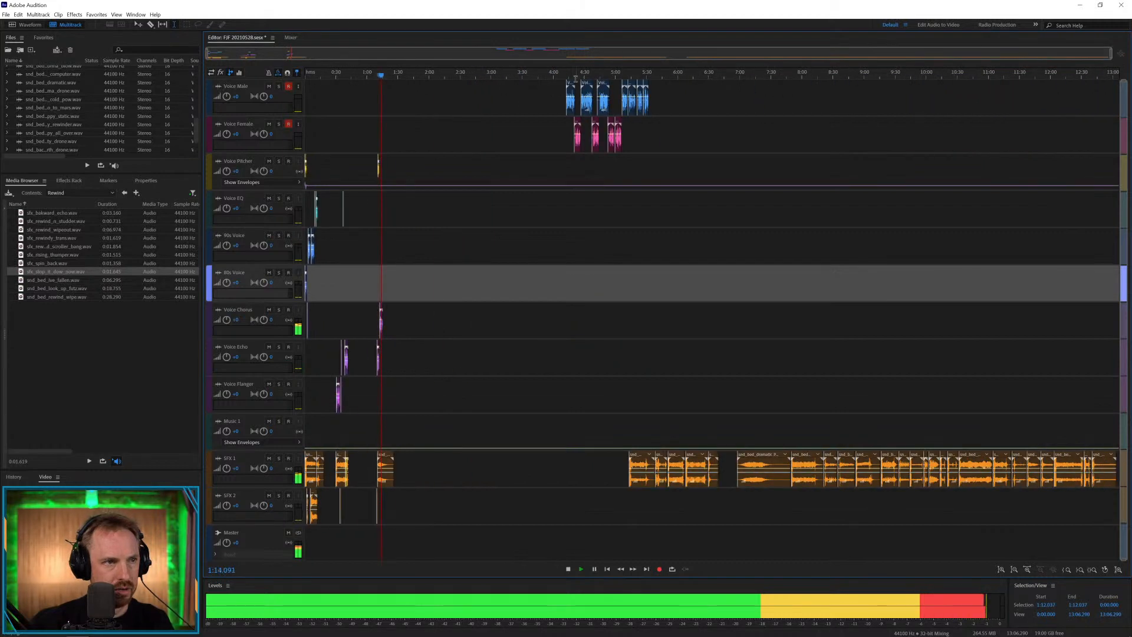
{"action": "left_click_drag", "start_coordinate": [572, 94], "coordinate": [415, 320]}
{"action": "key", "text": "space"}
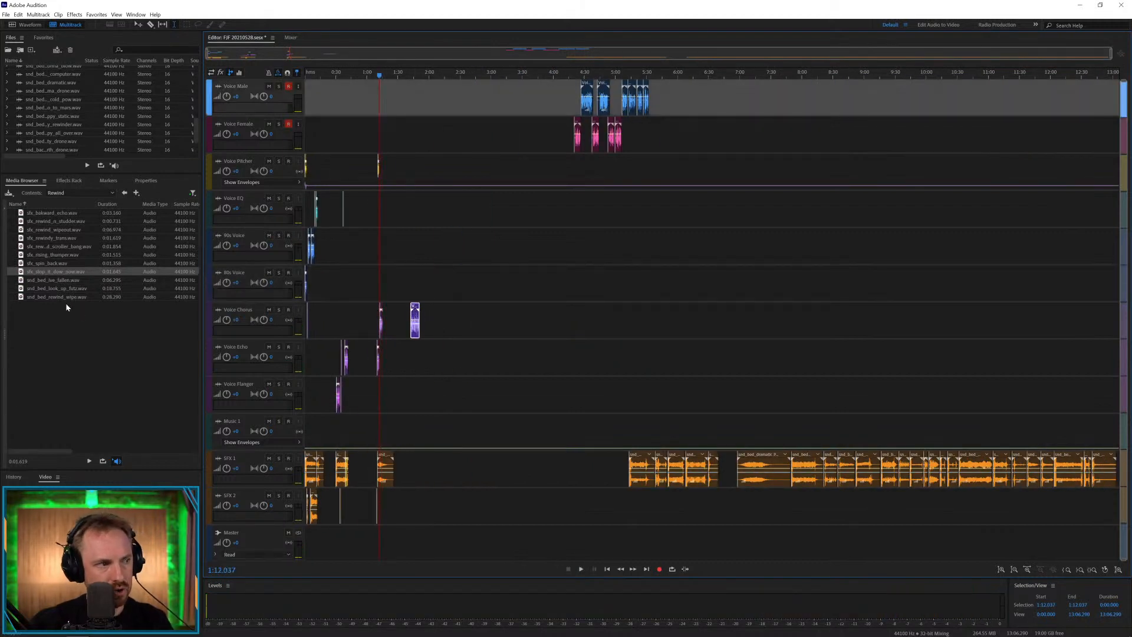
{"action": "left_click_drag", "start_coordinate": [59, 296], "coordinate": [406, 479]}
{"action": "left_click", "coordinate": [416, 431]}
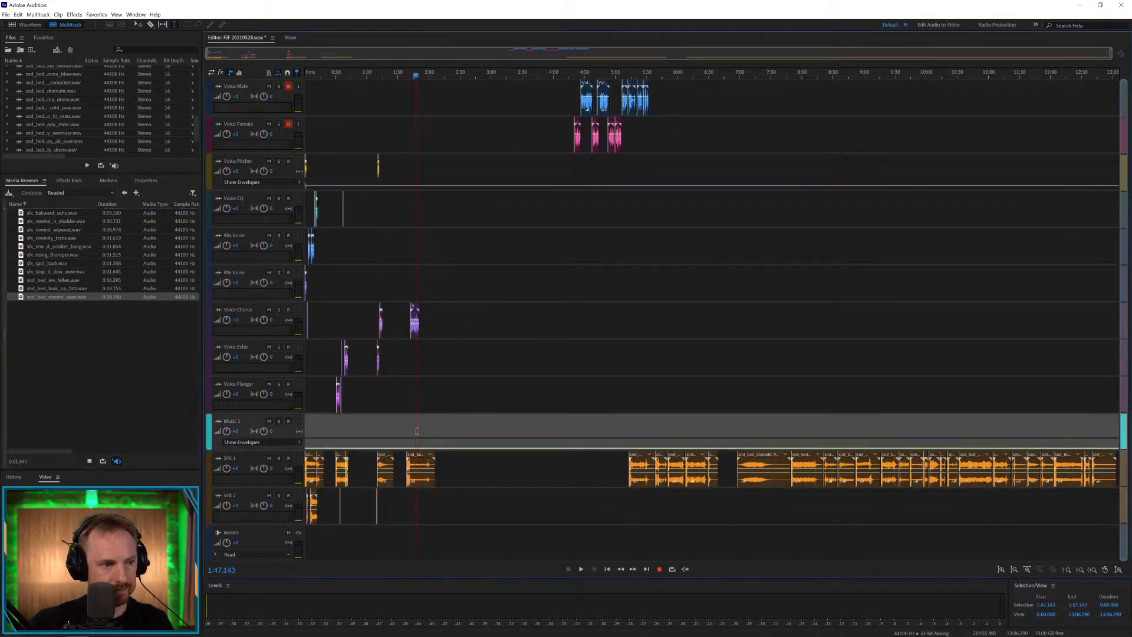
Shift the rewind wipe bed on SFX 1 to about 1:41.6, just before the male clip, and play it.
{"action": "scroll", "coordinate": [416, 72], "scroll_direction": "up", "scroll_amount": 10}
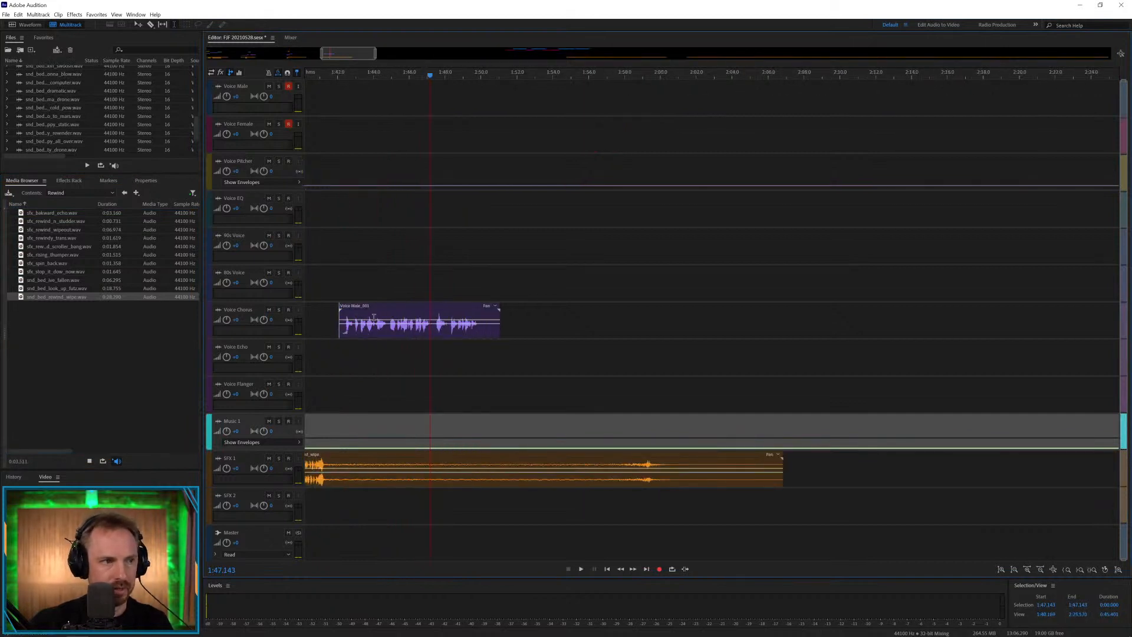
{"action": "left_click_drag", "start_coordinate": [318, 461], "coordinate": [373, 463]}
{"action": "left_click", "coordinate": [331, 420]}
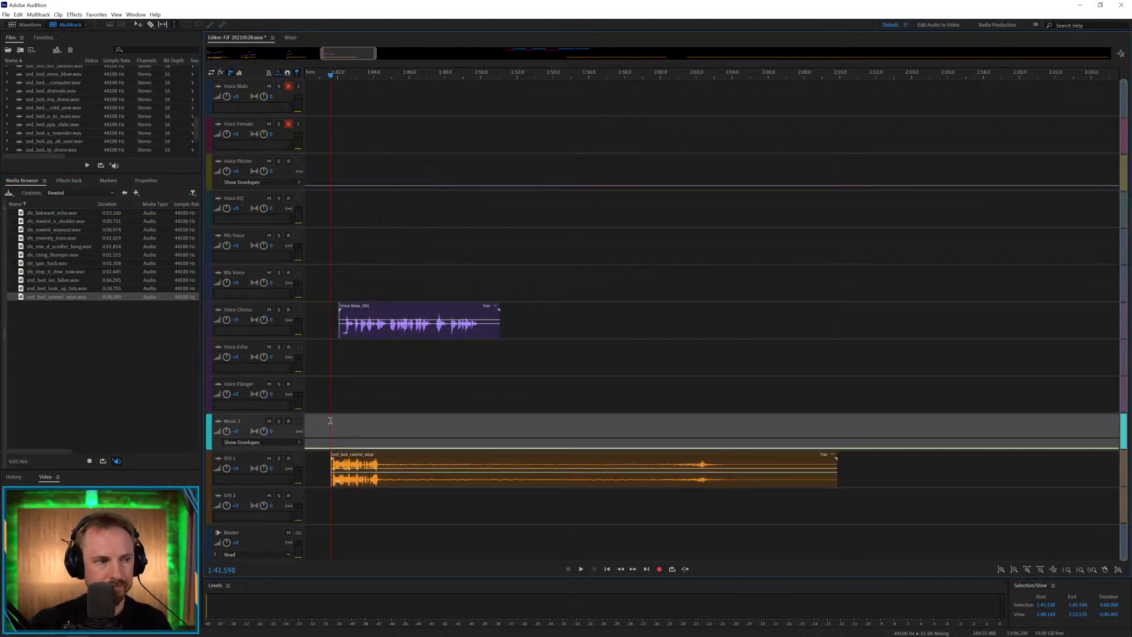
{"action": "key", "text": "space"}
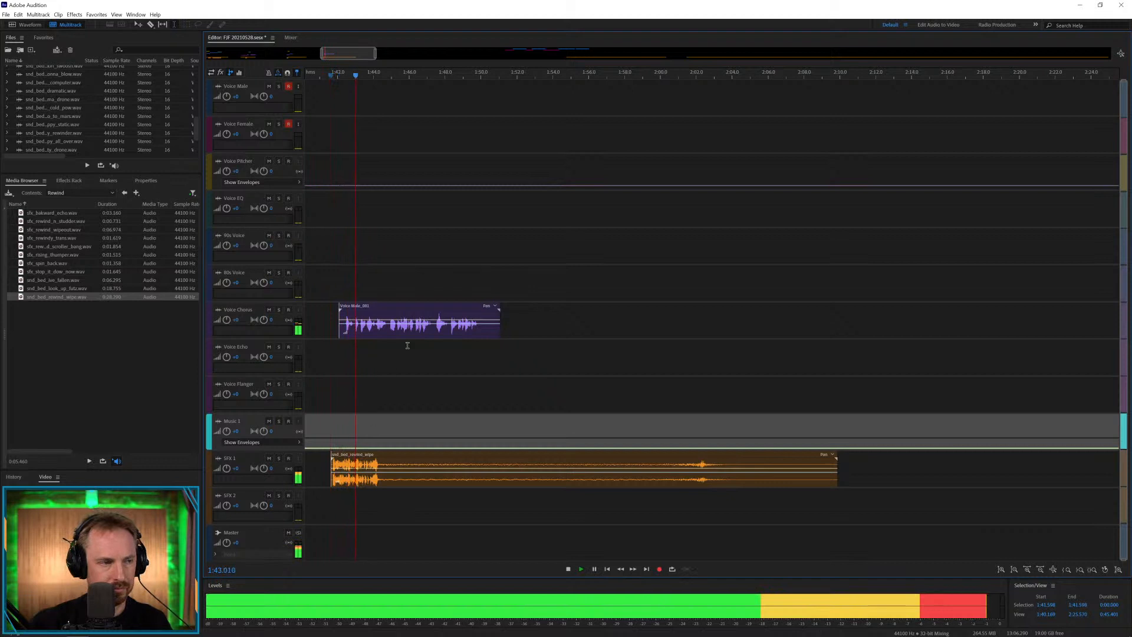
{"action": "key", "text": "space"}
Split the male Voice Chorus clip after its first phrase at about 1:44.8.
{"action": "left_click", "coordinate": [387, 330]}
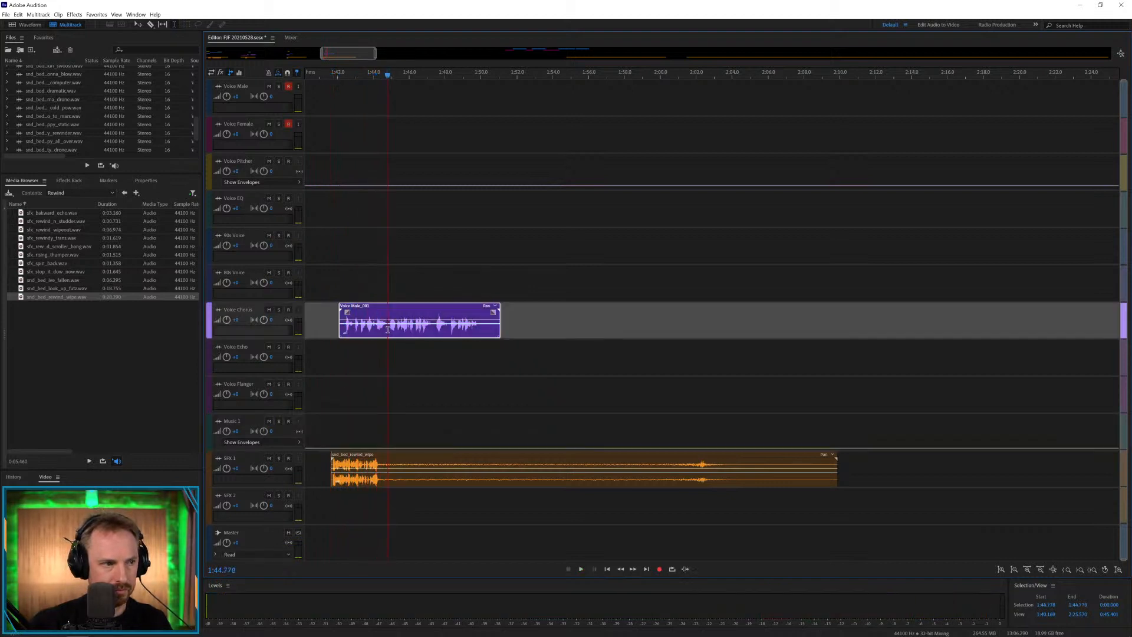
{"action": "key", "text": "ctrl+k"}
{"action": "left_click", "coordinate": [375, 350]}
{"action": "right_click", "coordinate": [375, 328]}
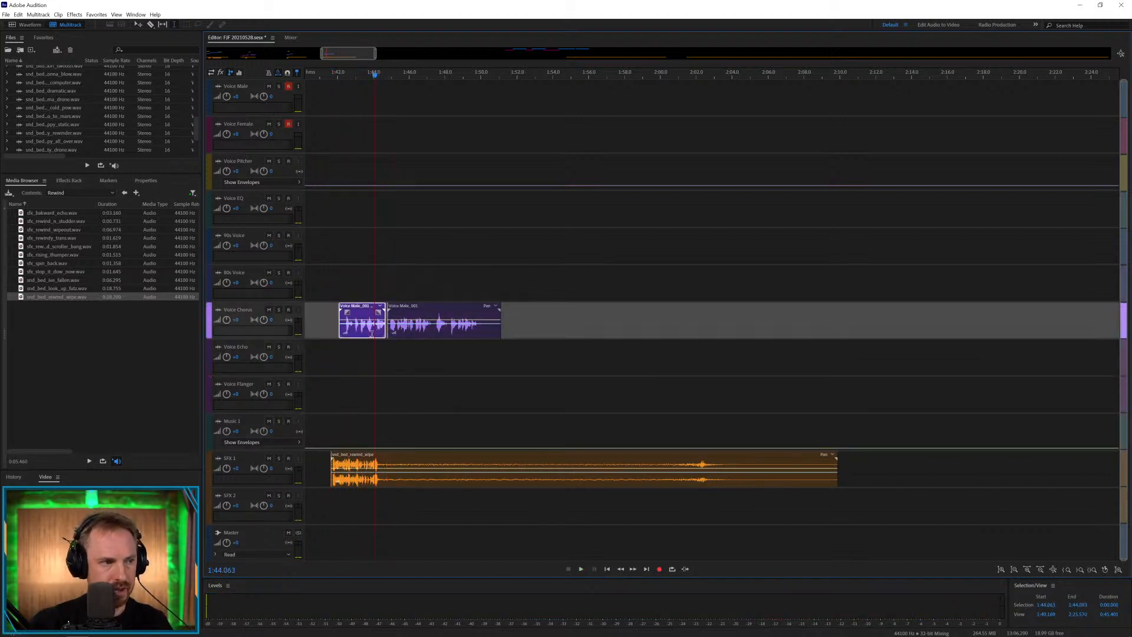
Copy the last 1.2 s of the first phrase to Voice Pitcher at about 1:43.5 with a rising-then-falling pitch envelope and play it.
{"action": "left_click_drag", "start_coordinate": [367, 330], "coordinate": [373, 189]}
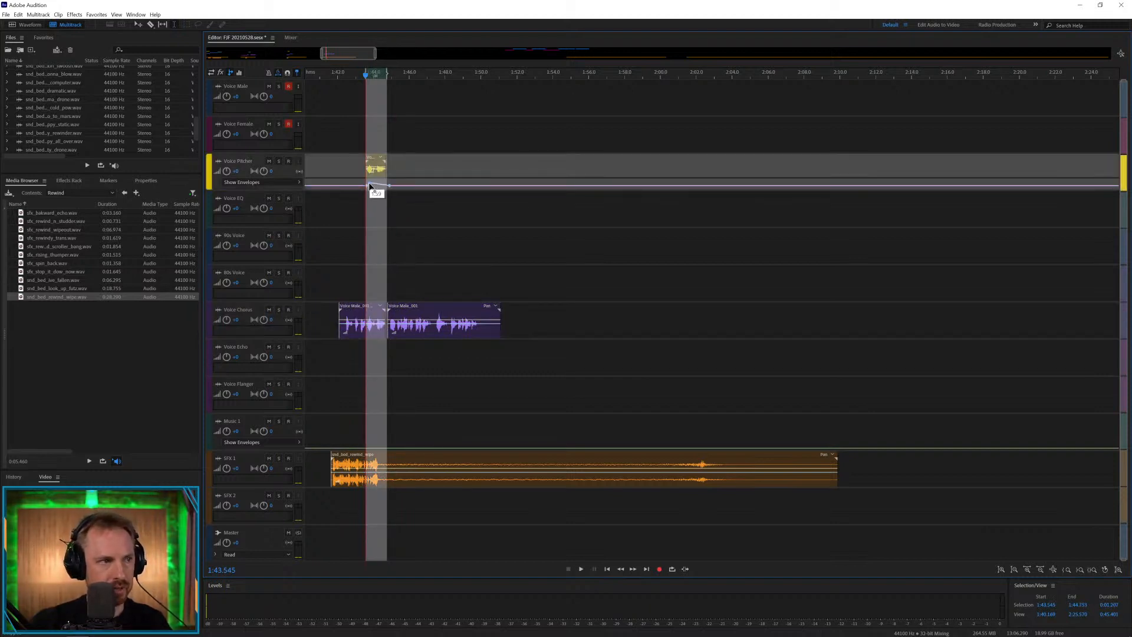
{"action": "left_click", "coordinate": [360, 194]}
{"action": "key", "text": "space"}
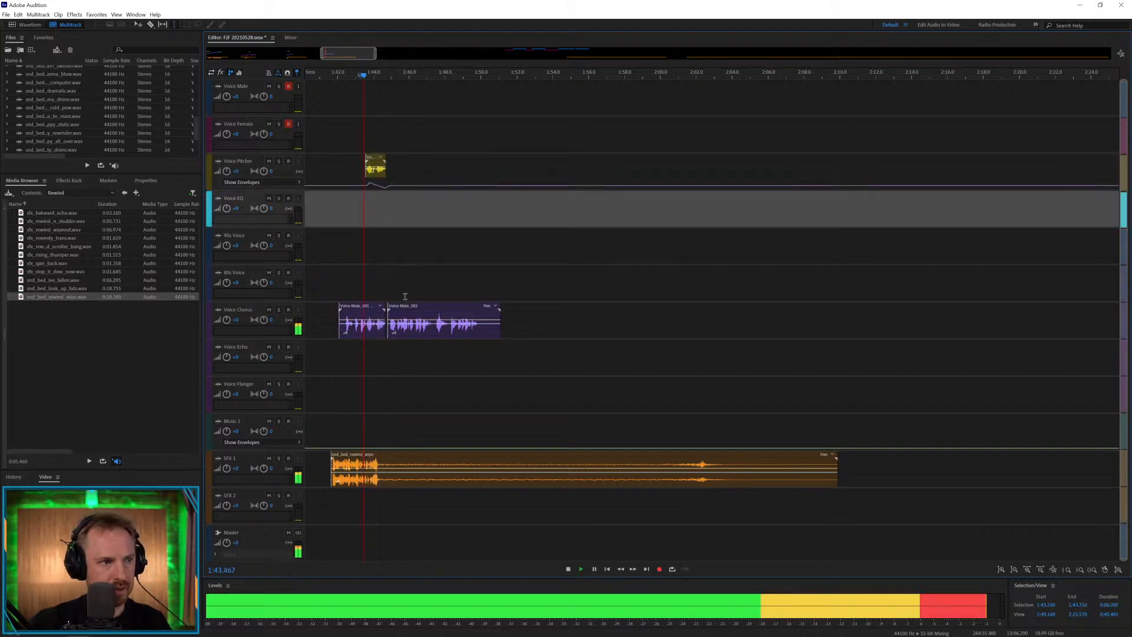
{"action": "scroll", "coordinate": [377, 67], "scroll_direction": "up", "scroll_amount": 1}
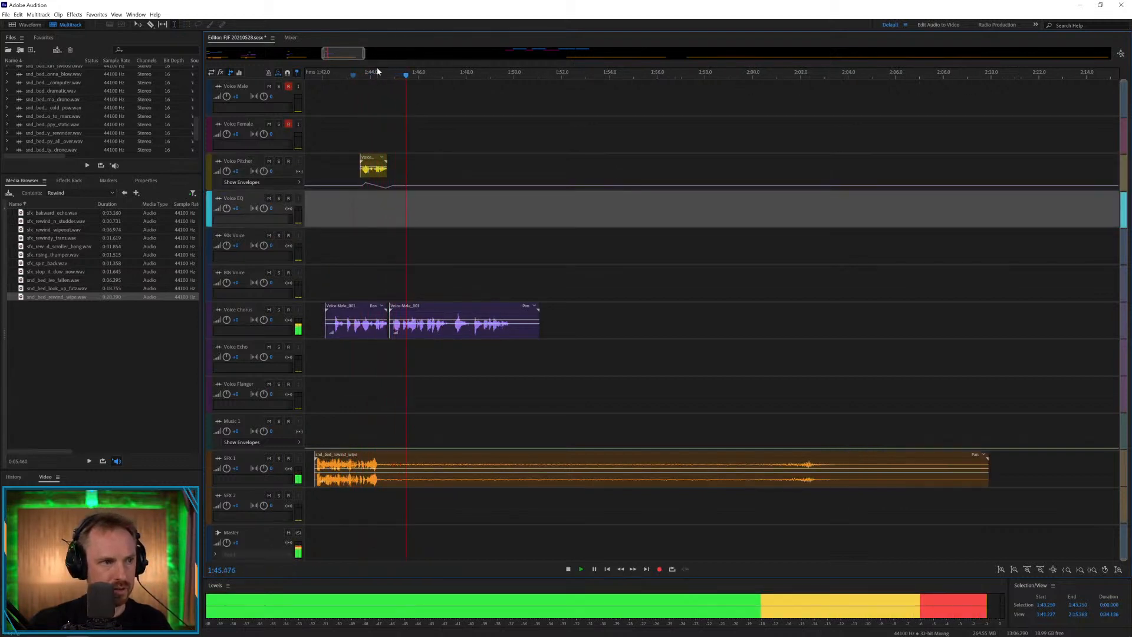
{"action": "key", "text": "space"}
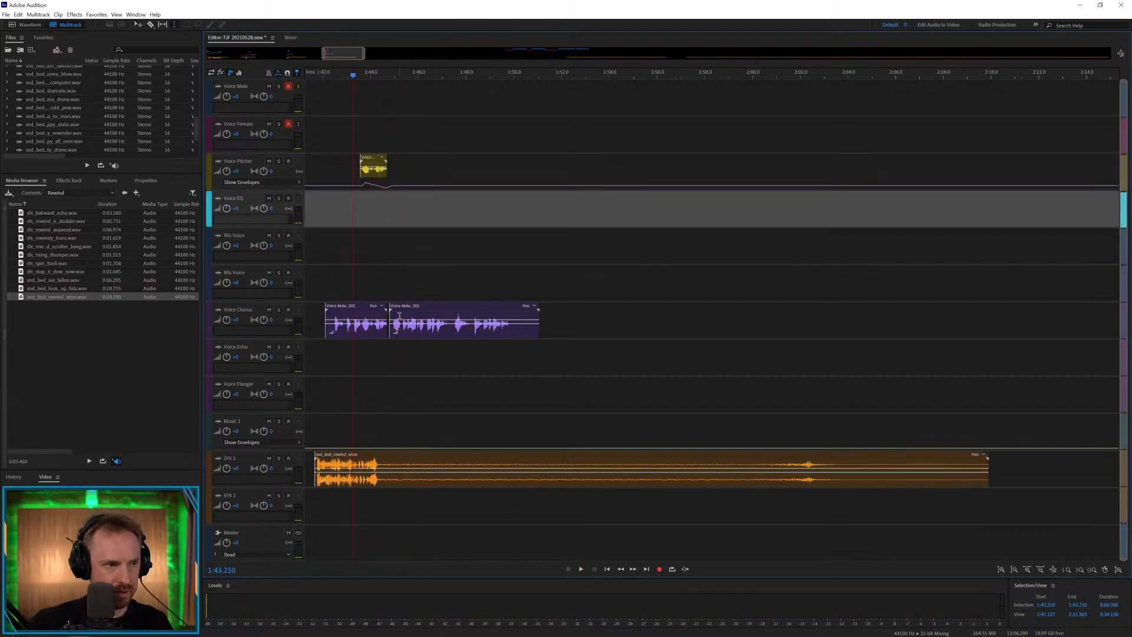
Shift the second Voice Chorus clip later to about 1:44.9 and select its first 0.18 s for copying.
{"action": "left_click", "coordinate": [387, 79]}
{"action": "scroll", "coordinate": [388, 79], "scroll_direction": "up", "scroll_amount": 7}
{"action": "left_click_drag", "start_coordinate": [405, 327], "coordinate": [431, 327]}
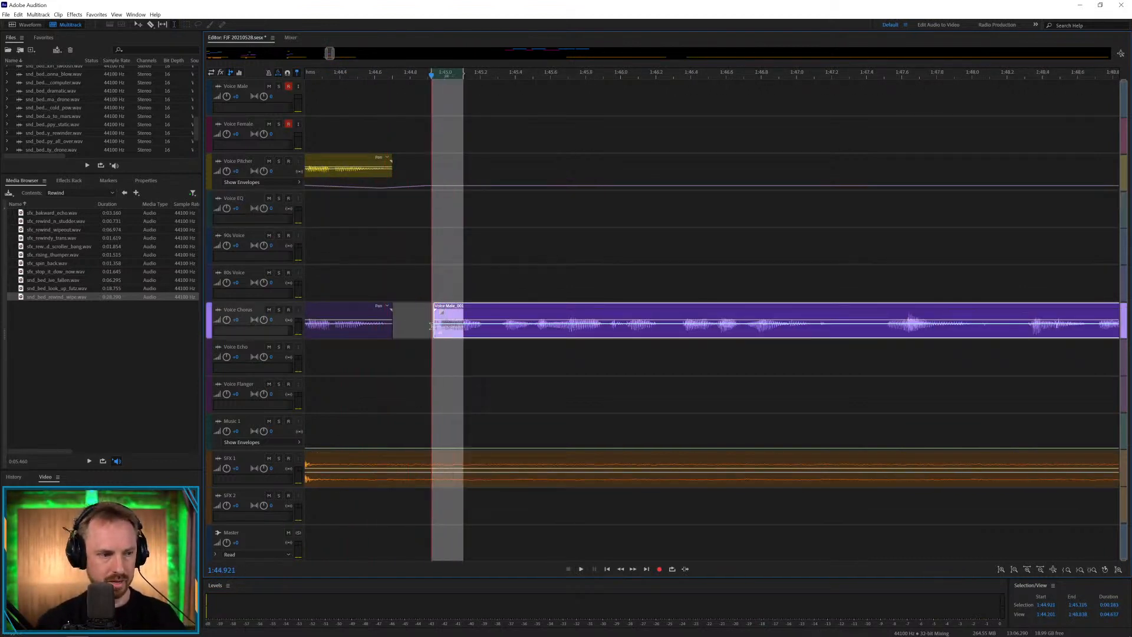
Paste the copied voice snippet at about 1:44.8 and 1:44.7 on Voice Chorus as a stutter and play it.
{"action": "left_click", "coordinate": [415, 324]}
{"action": "key", "text": "ctrl+v"}
{"action": "left_click", "coordinate": [395, 321]}
{"action": "key", "text": "ctrl+v"}
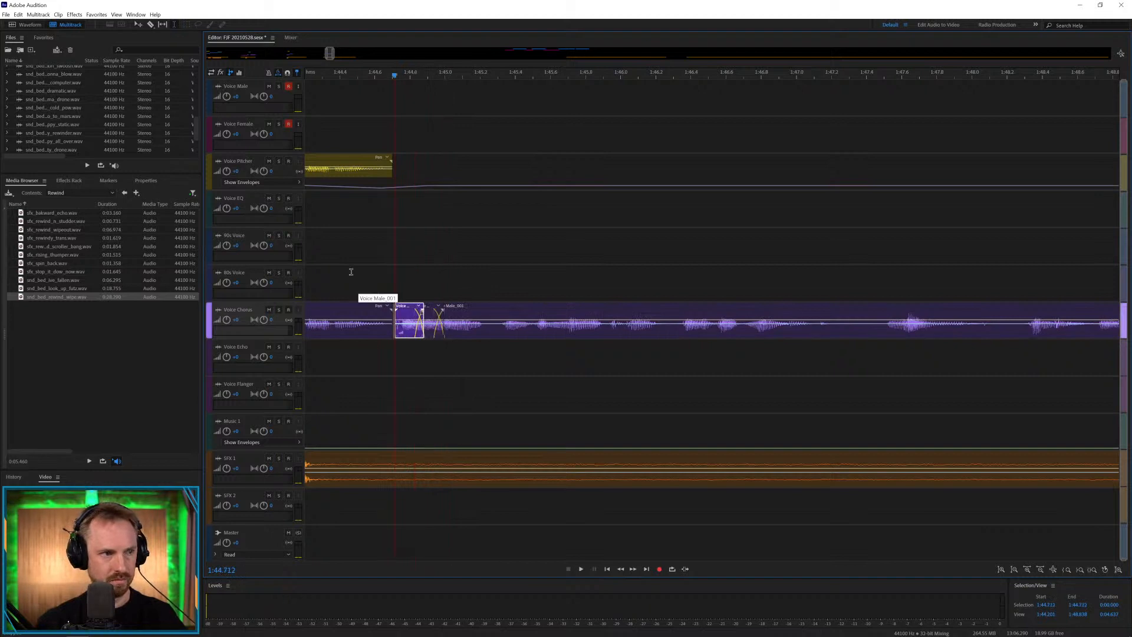
{"action": "left_click", "coordinate": [350, 272]}
{"action": "key", "text": "space"}
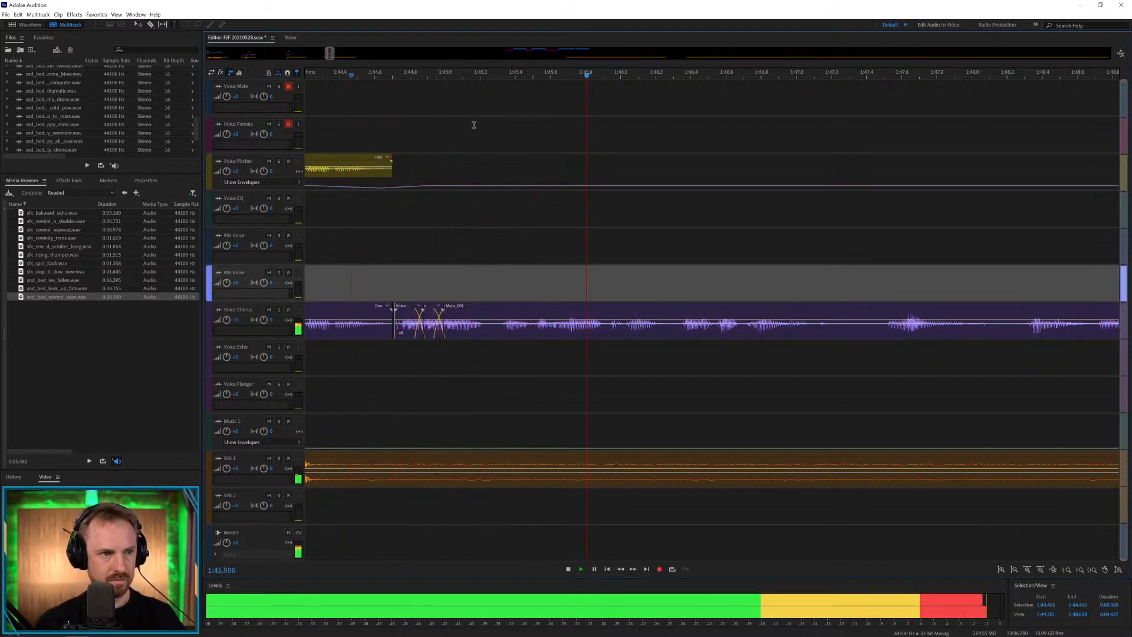
Copy three short male voice snippets from around 1:47.7 on Voice Chorus to Voice Echo at about 1:47.4, 1:47.3 and 1:47.2, and play them.
{"action": "scroll", "coordinate": [578, 72], "scroll_direction": "down", "scroll_amount": 3}
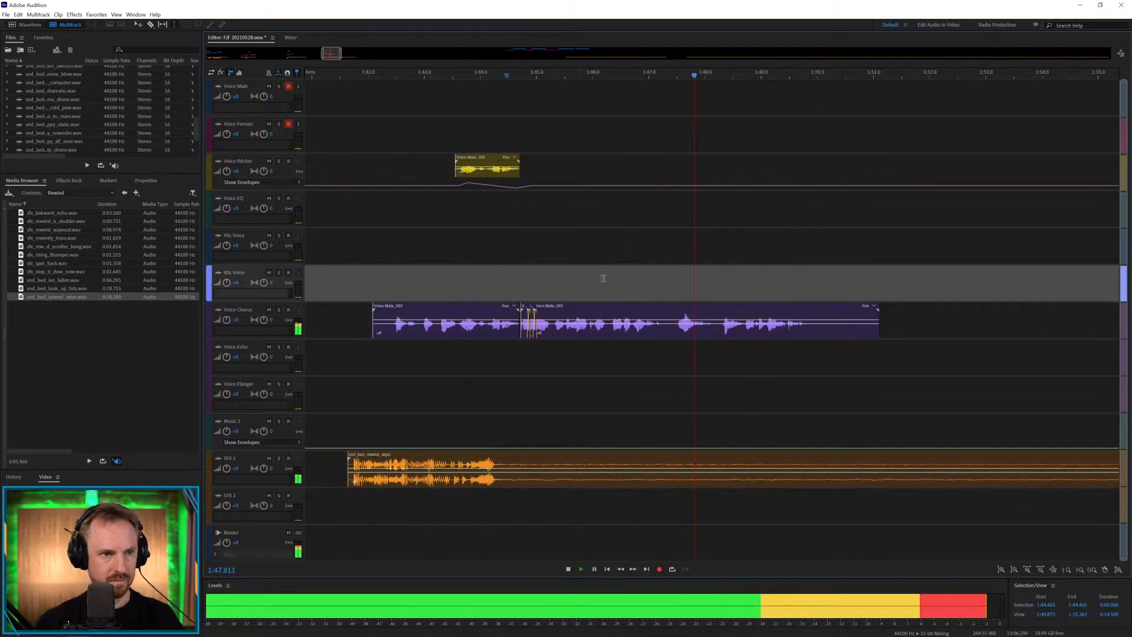
{"action": "key", "text": "space"}
{"action": "left_click", "coordinate": [684, 330]}
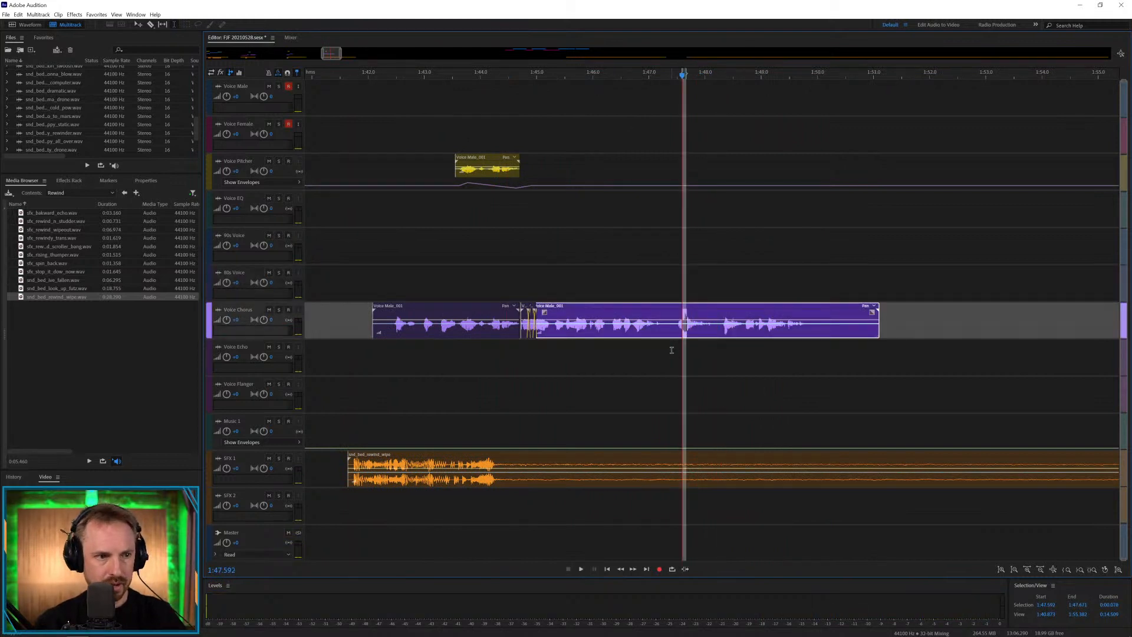
{"action": "left_click", "coordinate": [671, 351]}
{"action": "left_click", "coordinate": [695, 326]}
{"action": "left_click", "coordinate": [666, 349]}
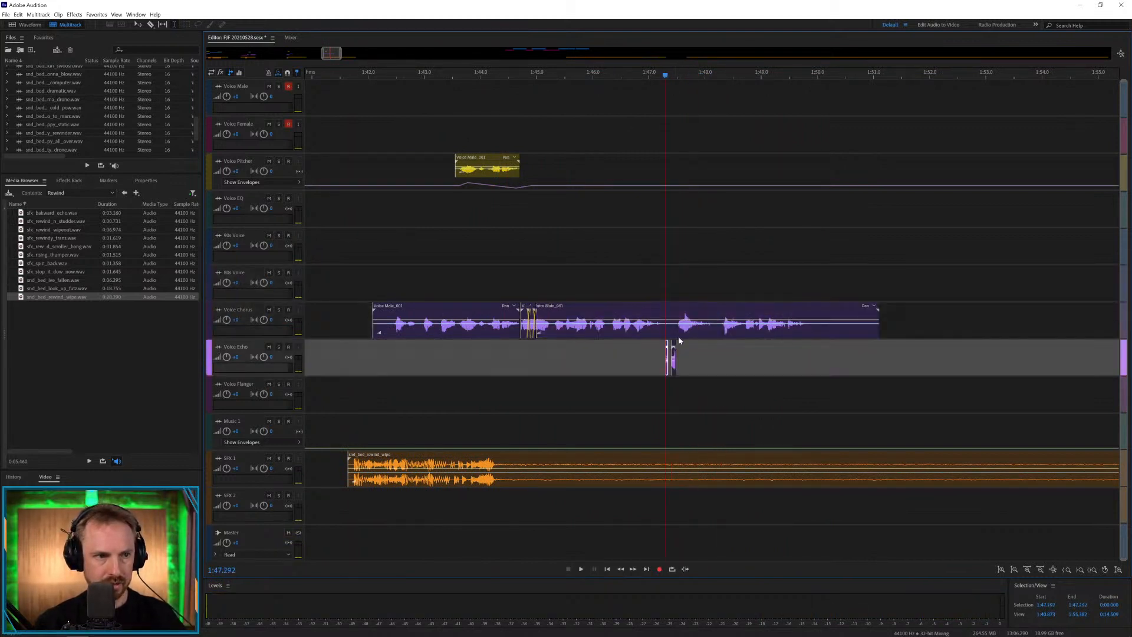
{"action": "left_click", "coordinate": [688, 328]}
{"action": "key", "text": "ctrl+k"}
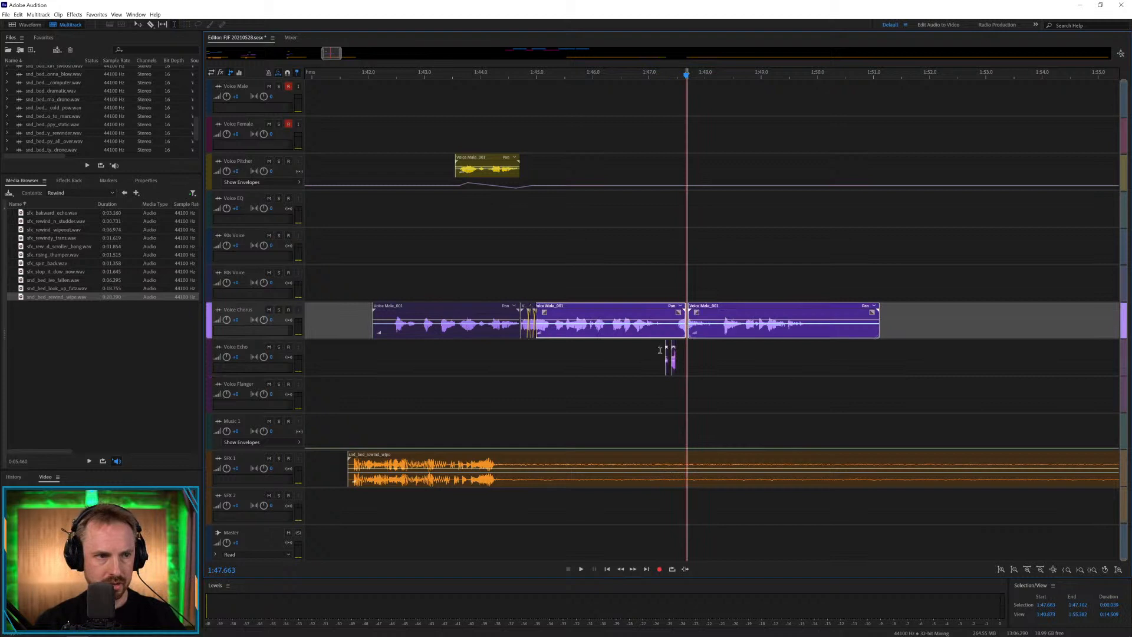
{"action": "left_click", "coordinate": [651, 348]}
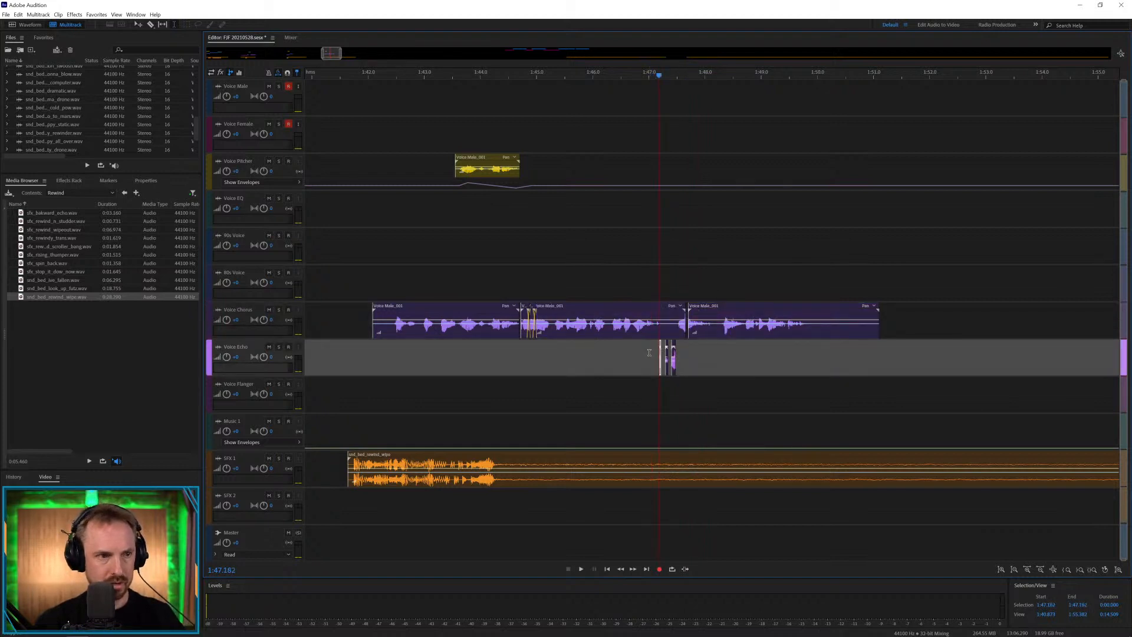
{"action": "key", "text": "space"}
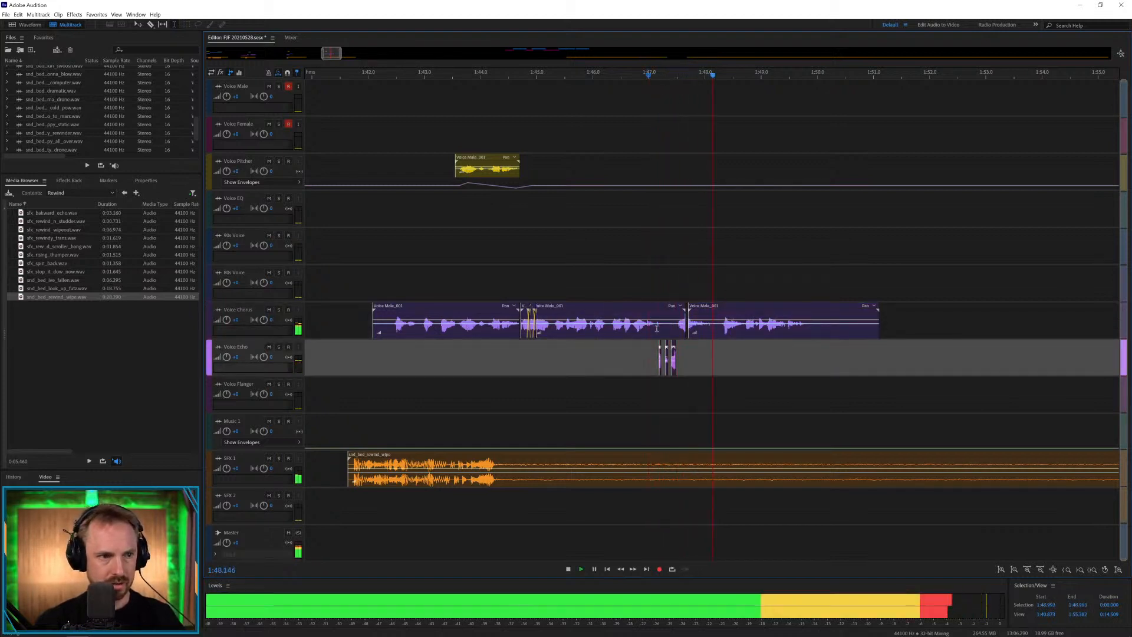
Close the gap in the Voice Chorus voice at about 1:47.7 by overlapping the two clips with a crossfade.
{"action": "scroll", "coordinate": [665, 77], "scroll_direction": "up", "scroll_amount": 3}
{"action": "key", "text": "space"}
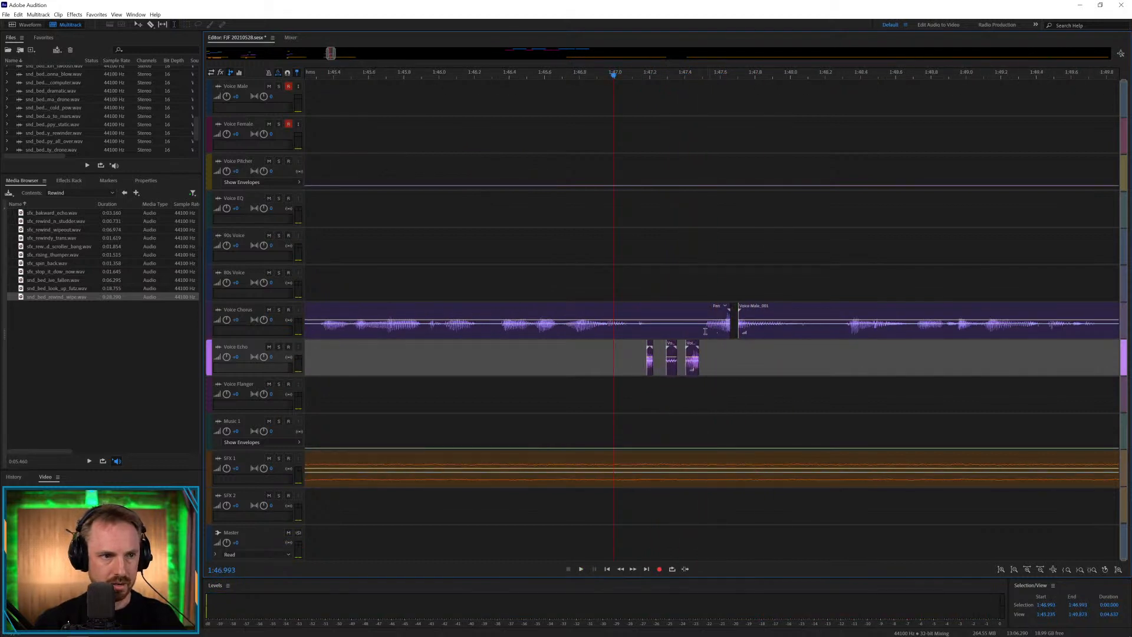
{"action": "left_click_drag", "start_coordinate": [739, 333], "coordinate": [731, 332]}
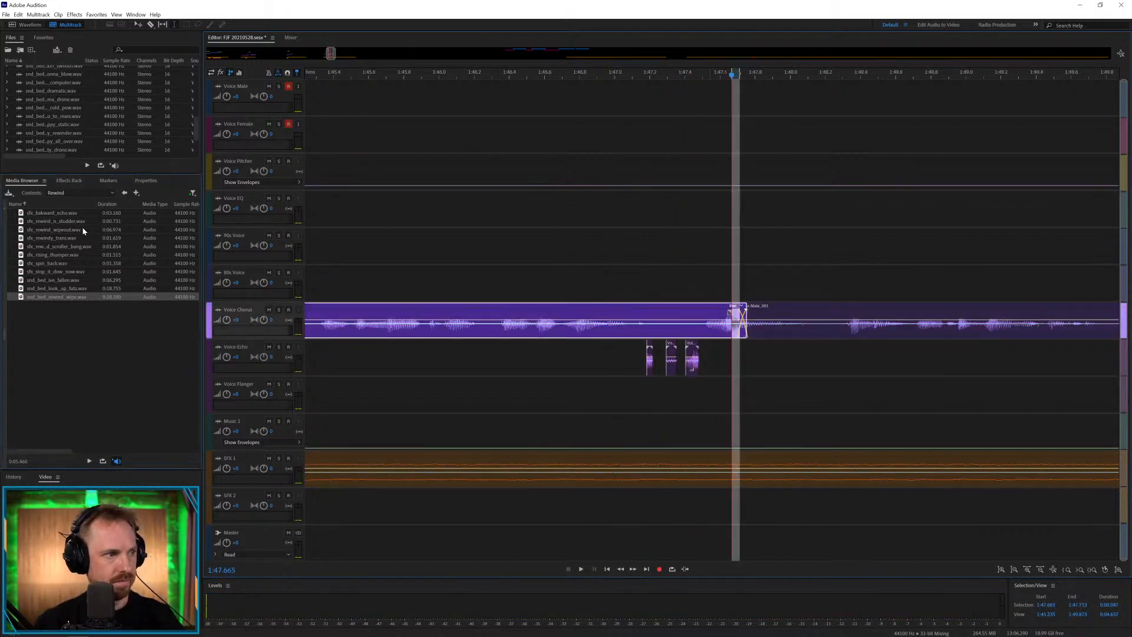
Place the rewind wipeout effect on SFX 2 at about 1:46.85 and play it with the voice.
{"action": "left_click_drag", "start_coordinate": [82, 228], "coordinate": [643, 496]}
{"action": "left_click", "coordinate": [582, 430]}
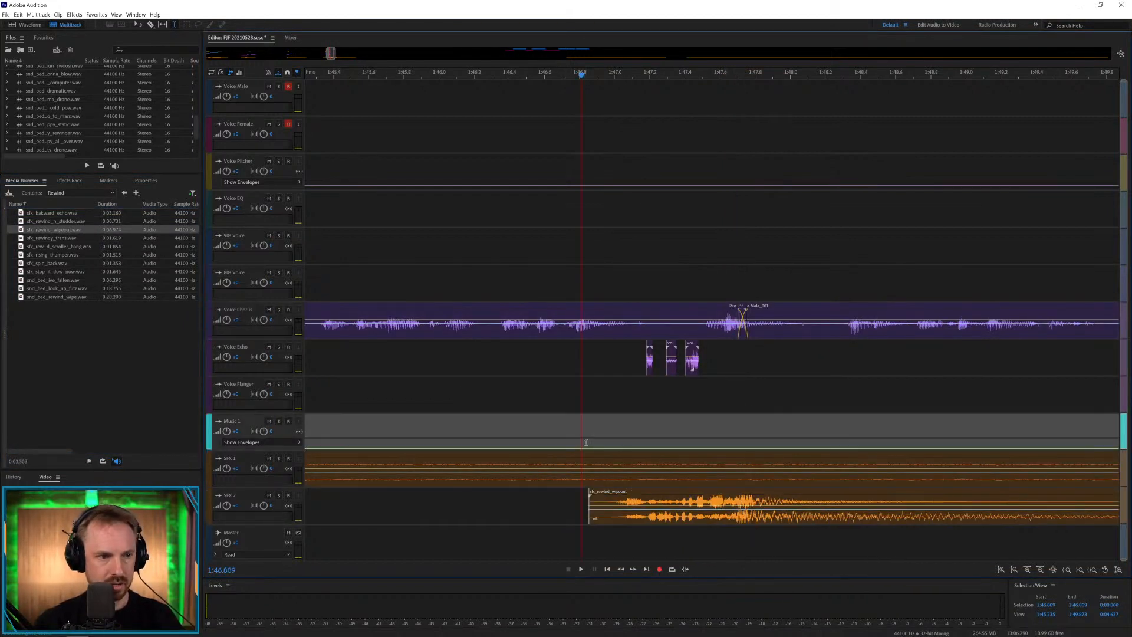
{"action": "key", "text": "space"}
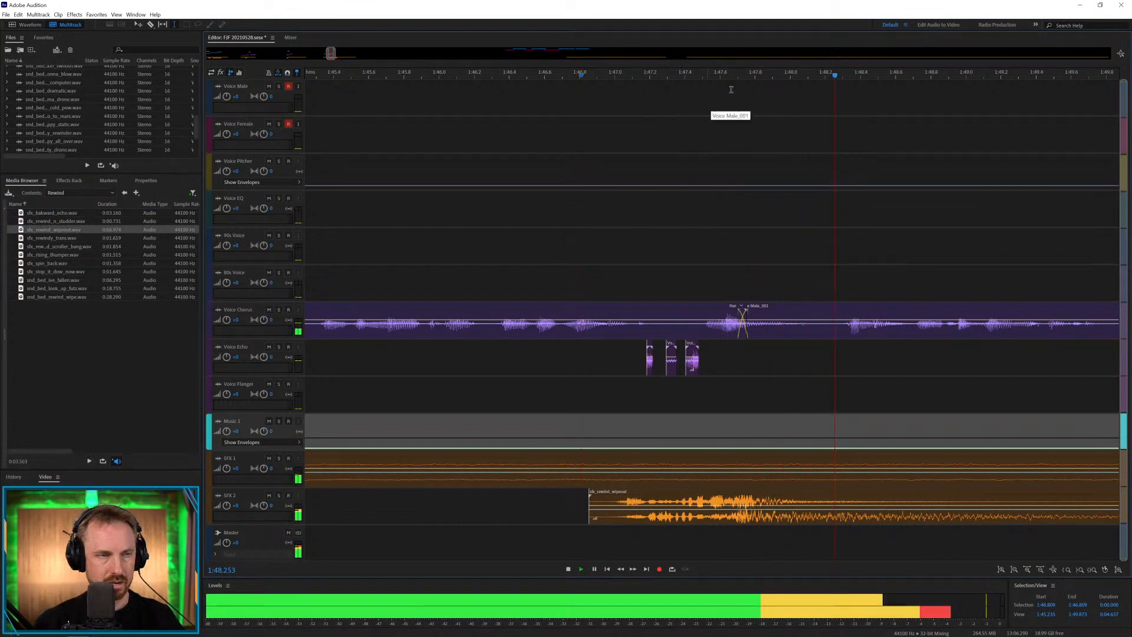
{"action": "key", "text": "space"}
{"action": "scroll", "coordinate": [721, 78], "scroll_direction": "down", "scroll_amount": 3}
{"action": "key", "text": "space"}
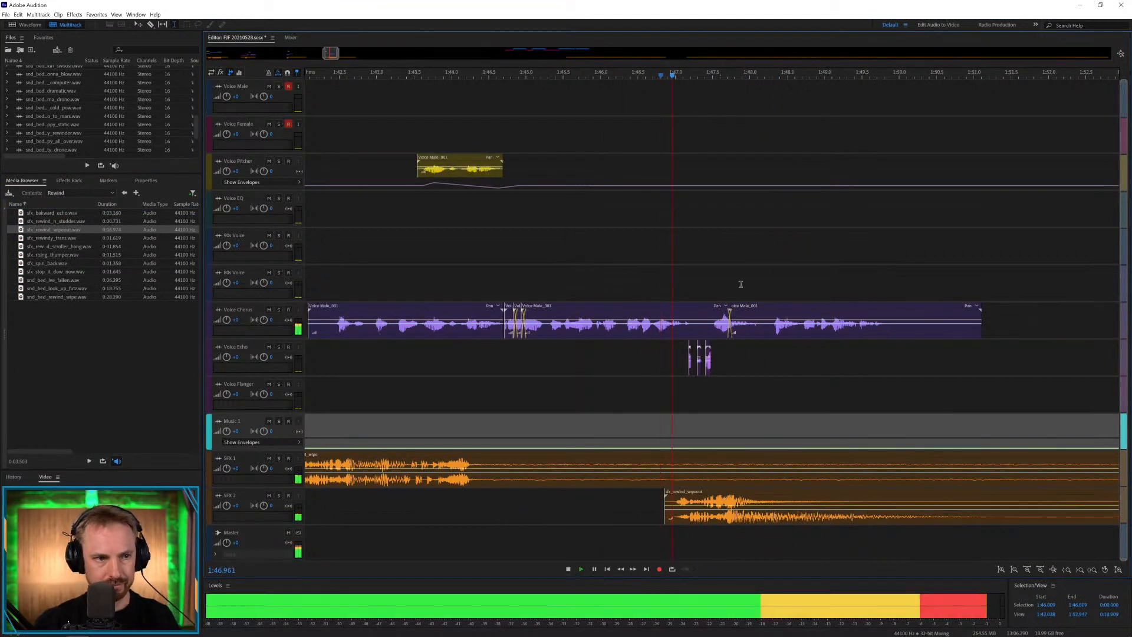
{"action": "key", "text": "space"}
Cut the last Voice Chorus clip at about 1:48.2, move the remainder to the track directly above at about 1:48.0, and play it.
{"action": "left_click", "coordinate": [765, 332]}
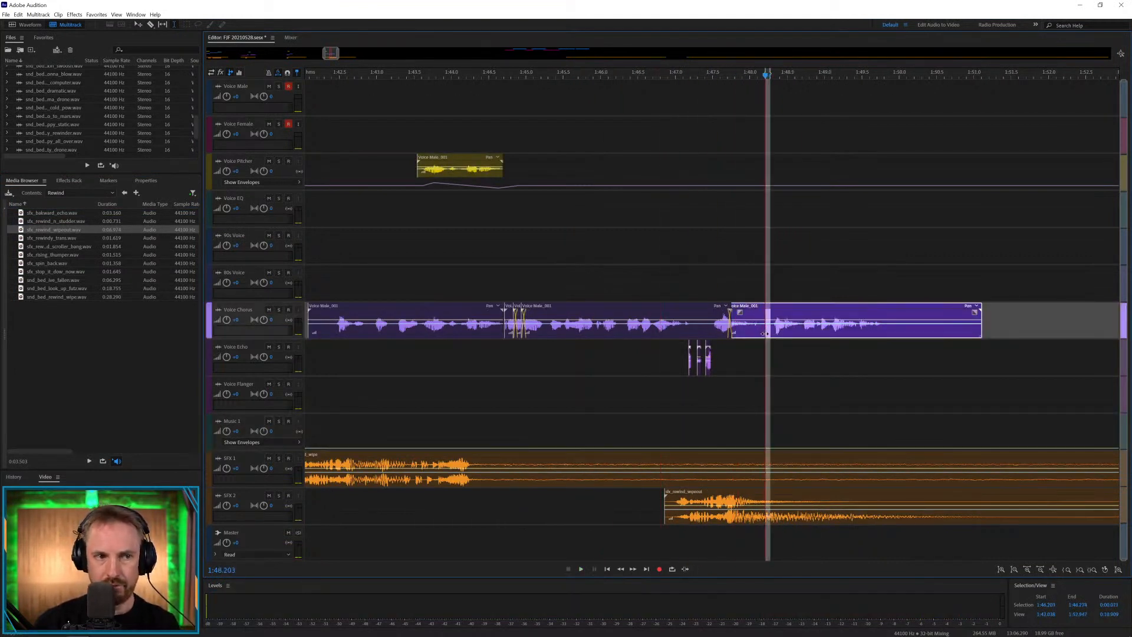
{"action": "key", "text": "Delete"}
{"action": "left_click", "coordinate": [784, 278]}
{"action": "left_click_drag", "start_coordinate": [781, 307], "coordinate": [758, 275]}
{"action": "left_click", "coordinate": [698, 275]}
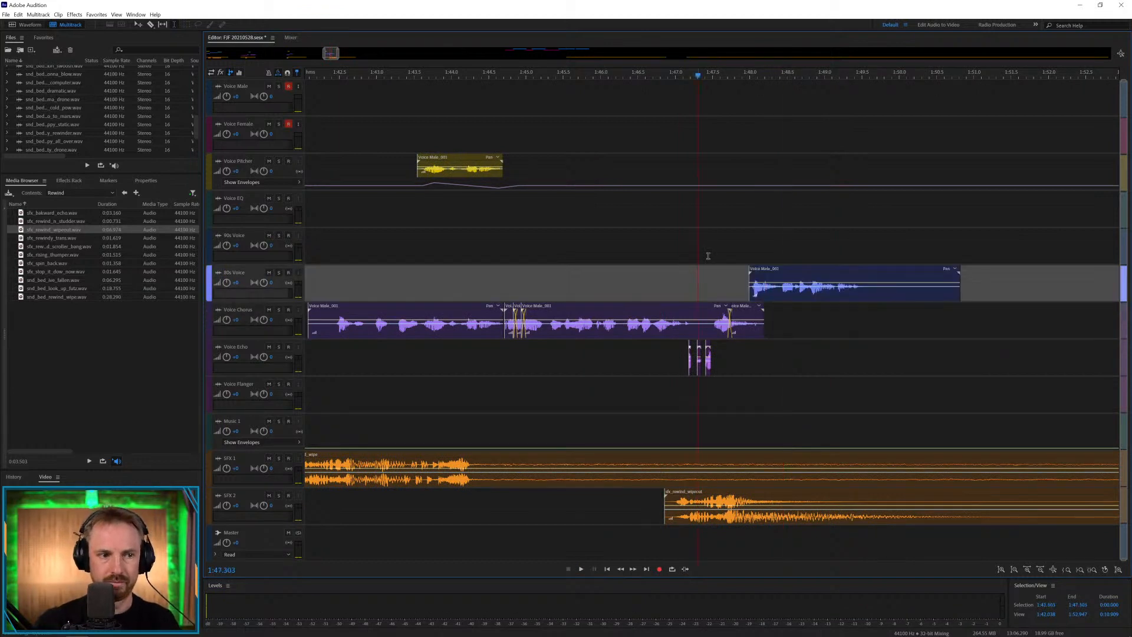
{"action": "key", "text": "space"}
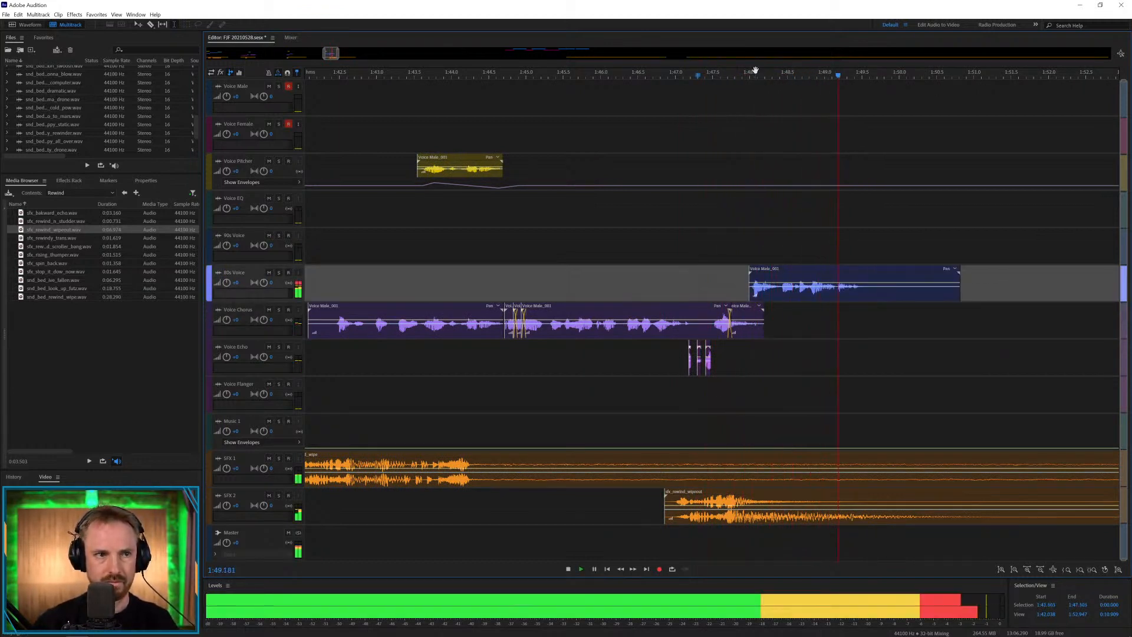
Shorten the male clip on the track above Voice Chorus to end at about 1:49.8 with a short fade-out.
{"action": "key", "text": "space"}
{"action": "left_click_drag", "start_coordinate": [881, 298], "coordinate": [865, 276]}
{"action": "left_click", "coordinate": [832, 245]}
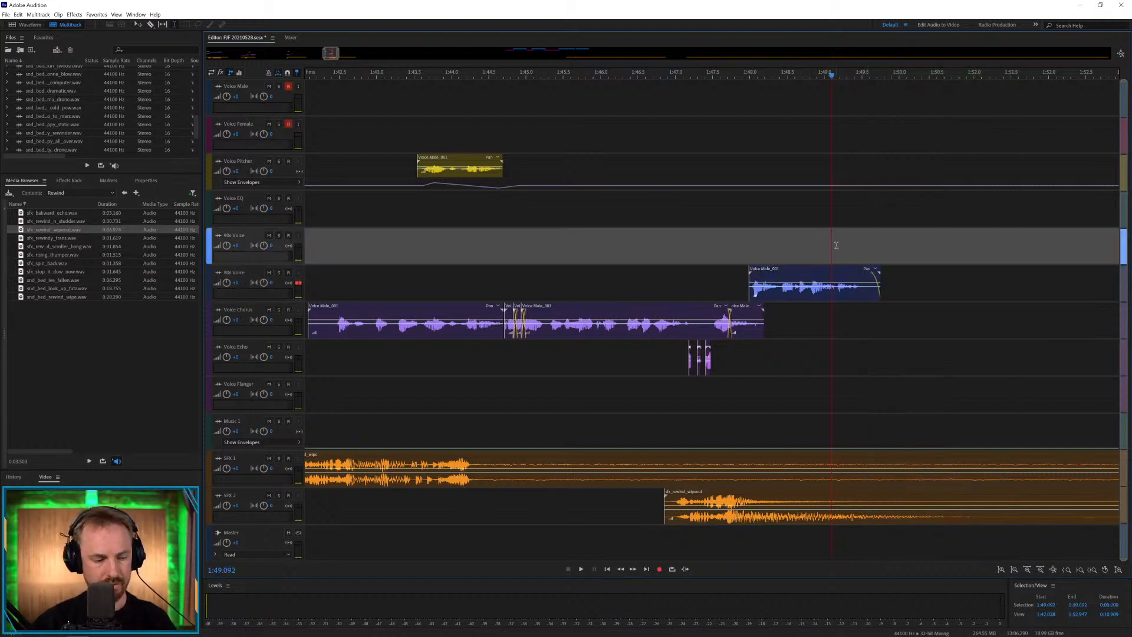
Move a female voice clip to Voice Echo at about 2:26.5 and the choppy rewinder bed on SFX 1 to about 2:24.6, and play them.
{"action": "key", "text": "backslash"}
{"action": "left_click_drag", "start_coordinate": [572, 136], "coordinate": [462, 368]}
{"action": "left_click_drag", "start_coordinate": [655, 451], "coordinate": [457, 453]}
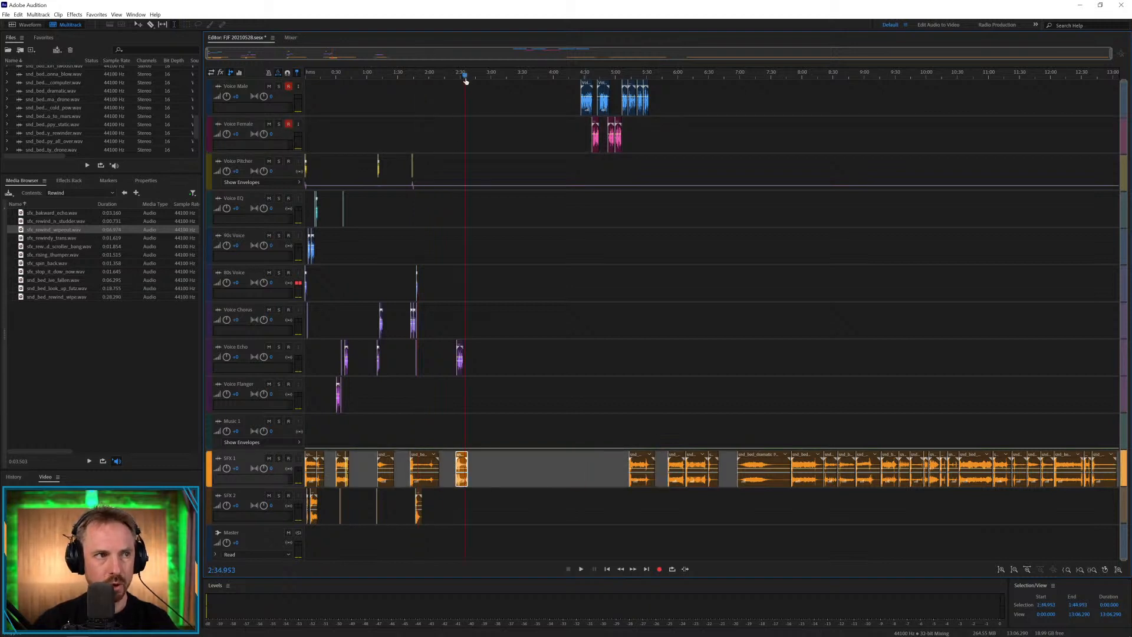
{"action": "scroll", "coordinate": [466, 80], "scroll_direction": "up", "scroll_amount": 5}
{"action": "mouse_move", "coordinate": [432, 460]}
{"action": "left_mouse_down"}
{"action": "mouse_move", "coordinate": [408, 460]}
{"action": "mouse_move", "coordinate": [421, 460]}
{"action": "left_mouse_up"}
{"action": "left_click", "coordinate": [379, 437]}
{"action": "key", "text": "space"}
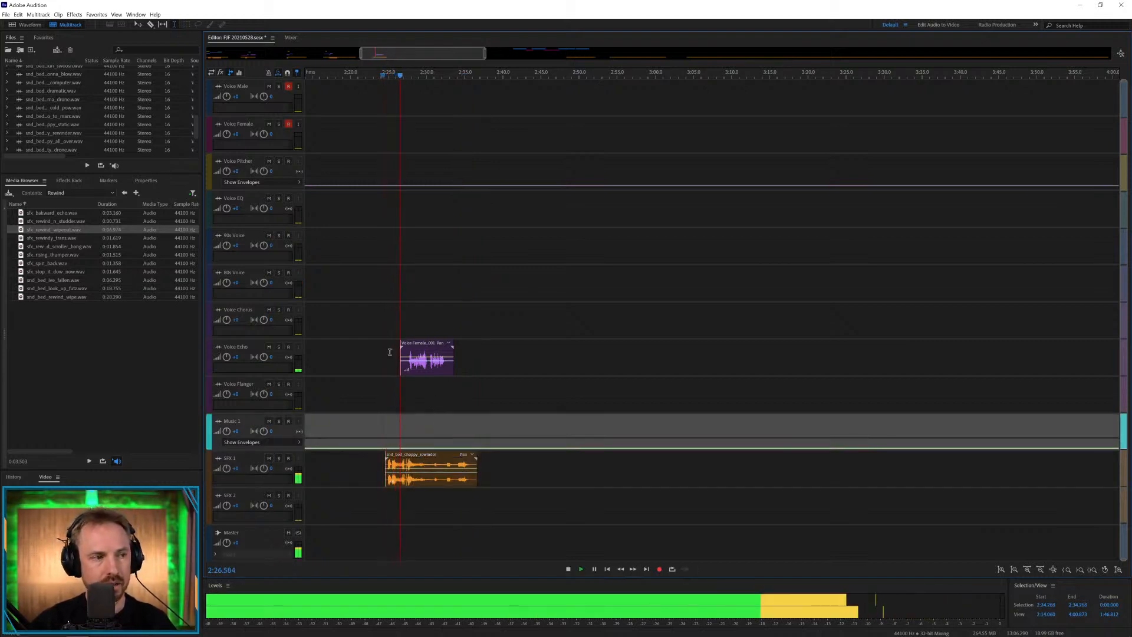
{"action": "key", "text": "space"}
Shift the female Voice Echo clip earlier to about 2:24.1 and remove the silence before its first word at about 2:25.3.
{"action": "scroll", "coordinate": [383, 76], "scroll_direction": "up", "scroll_amount": 6}
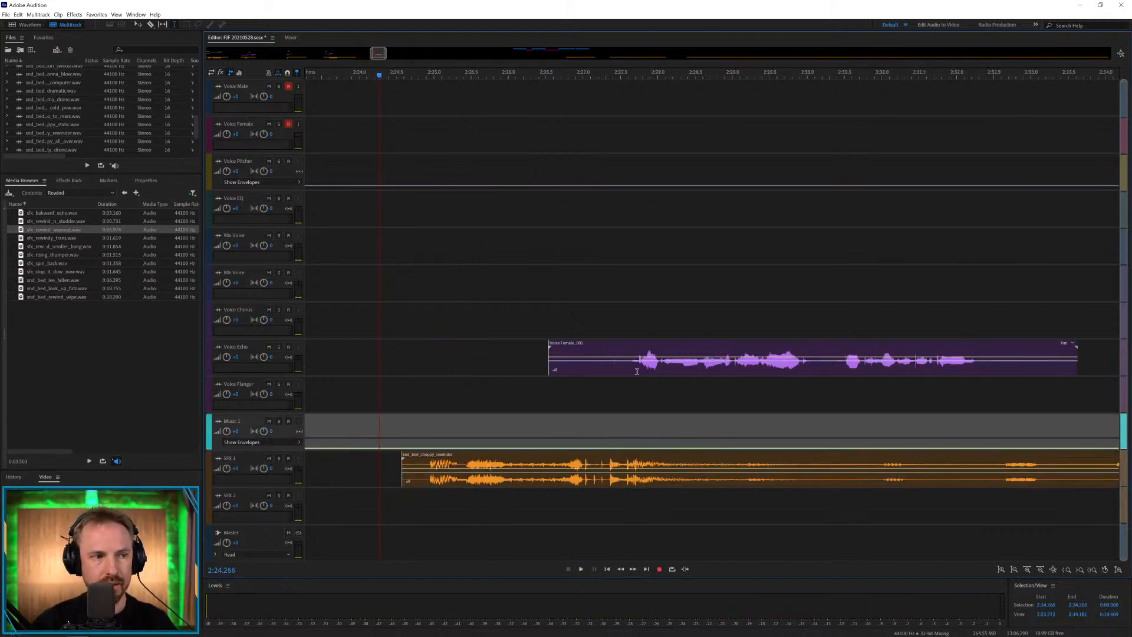
{"action": "left_click_drag", "start_coordinate": [630, 347], "coordinate": [452, 347]}
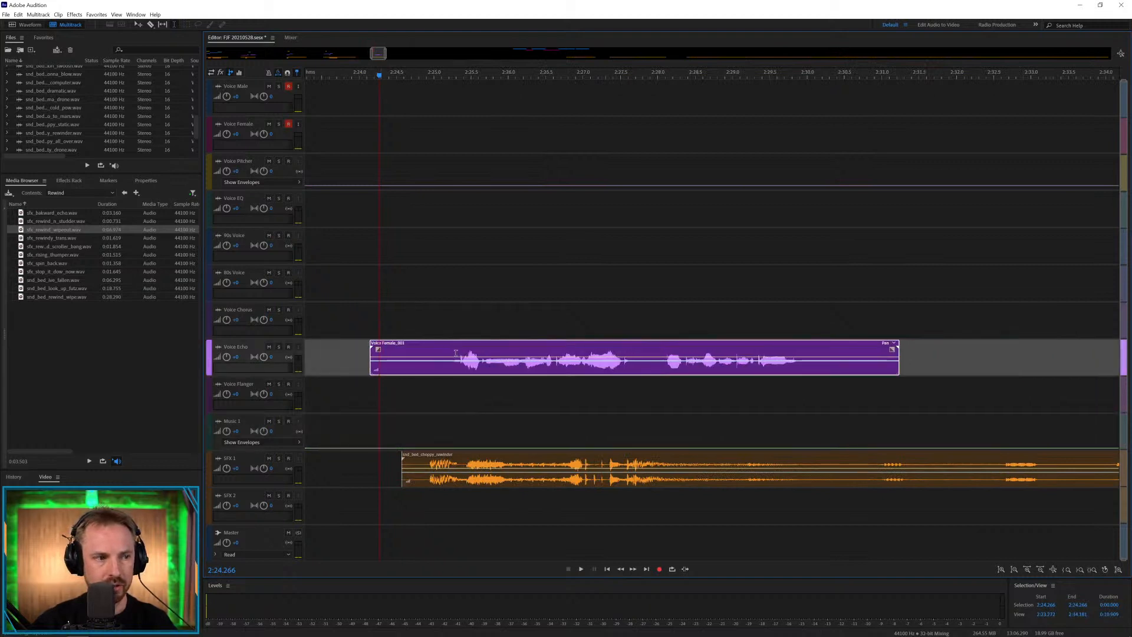
{"action": "key", "text": "space"}
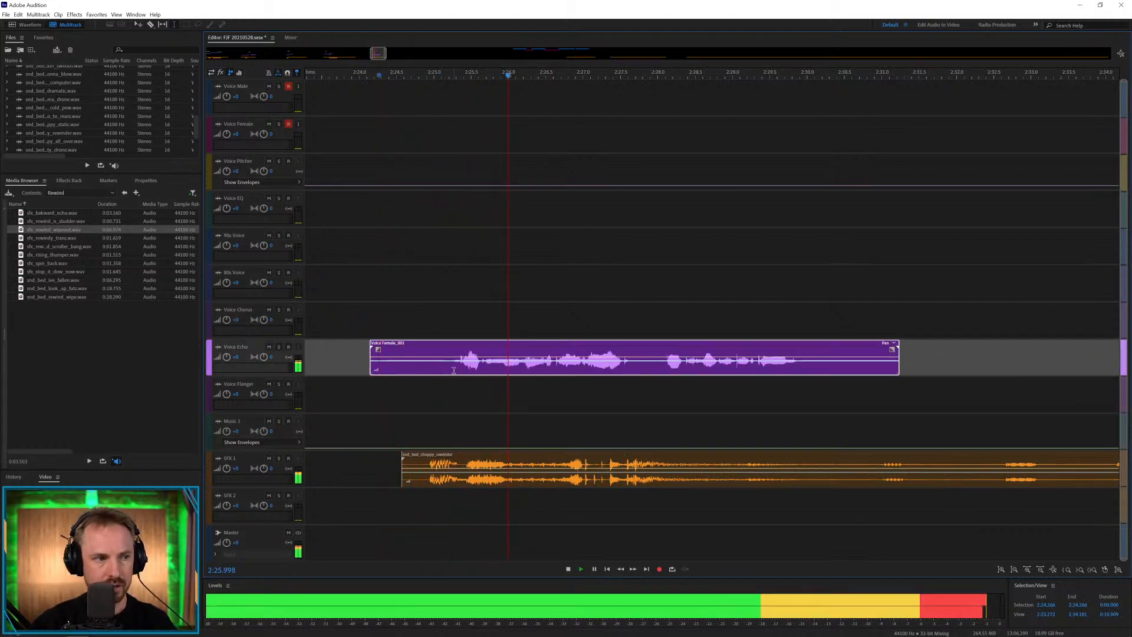
{"action": "left_click_drag", "start_coordinate": [454, 370], "coordinate": [346, 369]}
{"action": "key", "text": "Delete"}
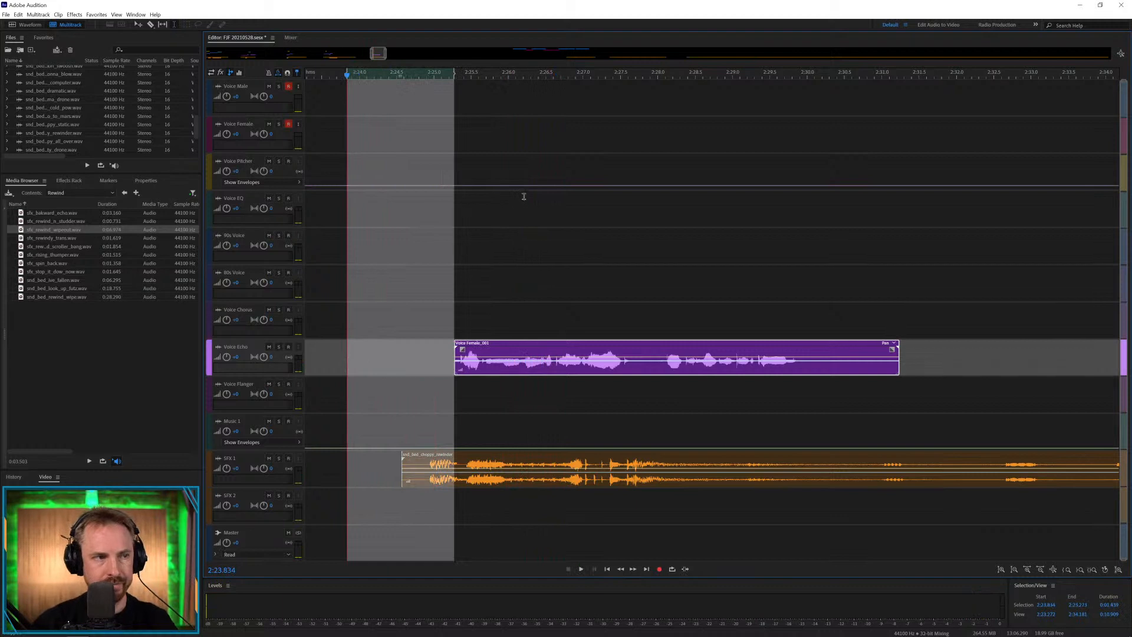
Split the female Voice Echo clip at about 2:26.0 and 2:26.2 to isolate a short snippet.
{"action": "scroll", "coordinate": [522, 71], "scroll_direction": "up", "scroll_amount": 3}
{"action": "left_click", "coordinate": [447, 388]}
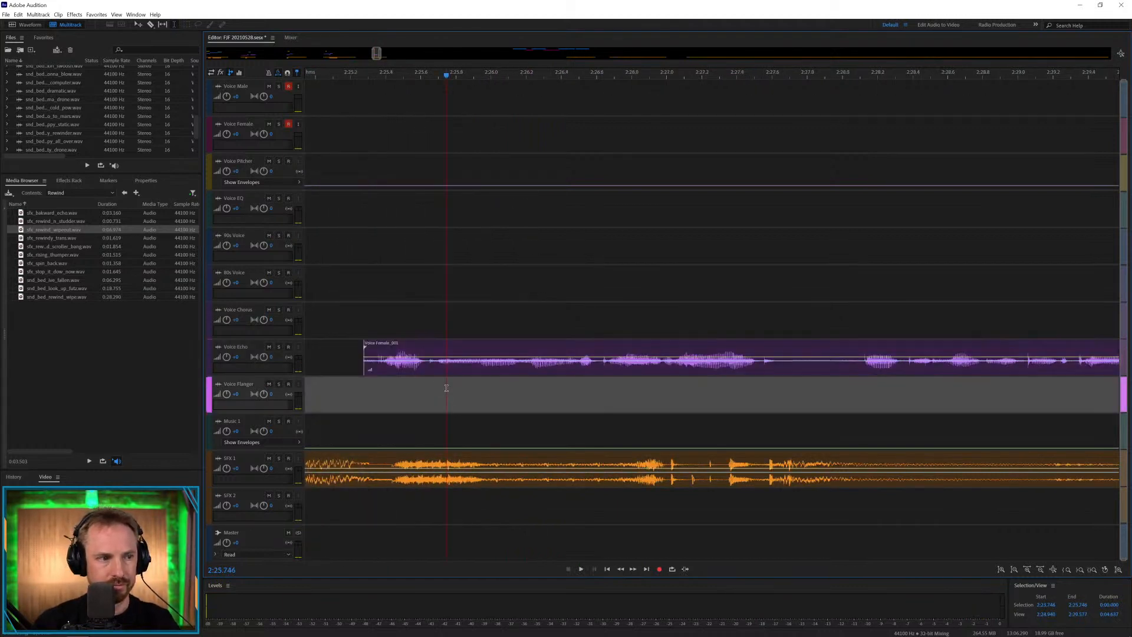
{"action": "left_click", "coordinate": [491, 370]}
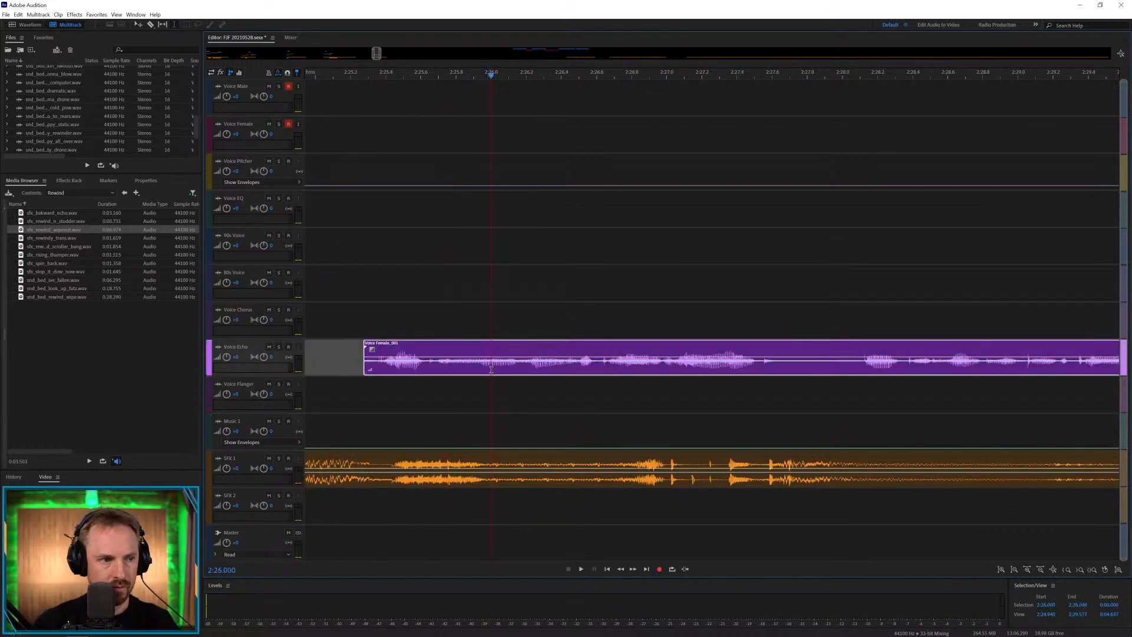
{"action": "key", "text": "ctrl+k"}
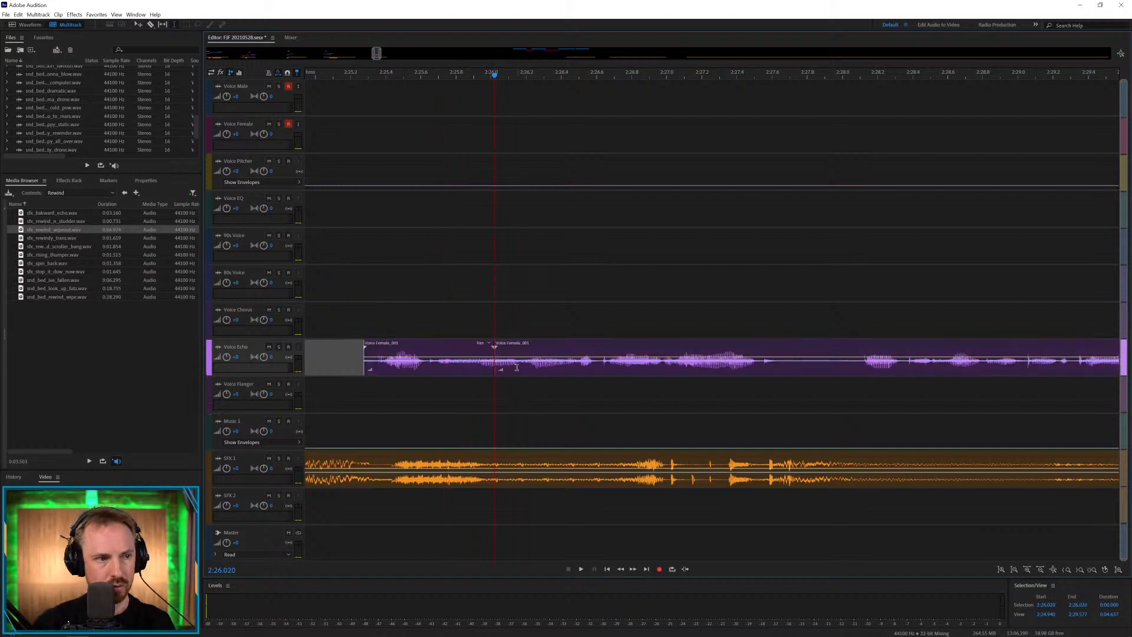
{"action": "left_click", "coordinate": [524, 367]}
{"action": "key", "text": "ctrl+k"}
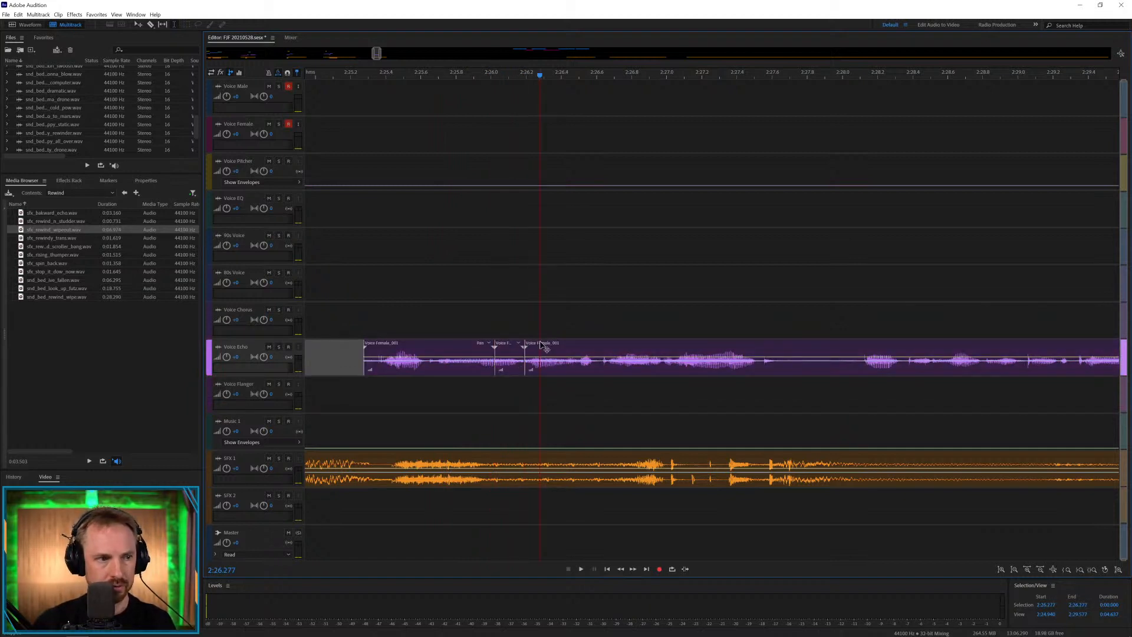
Move the rest of the female clip to about 2:27.2 and repeat the snippet with four crossfaded copies up to about 2:26.8.
{"action": "left_click_drag", "start_coordinate": [541, 343], "coordinate": [725, 343]}
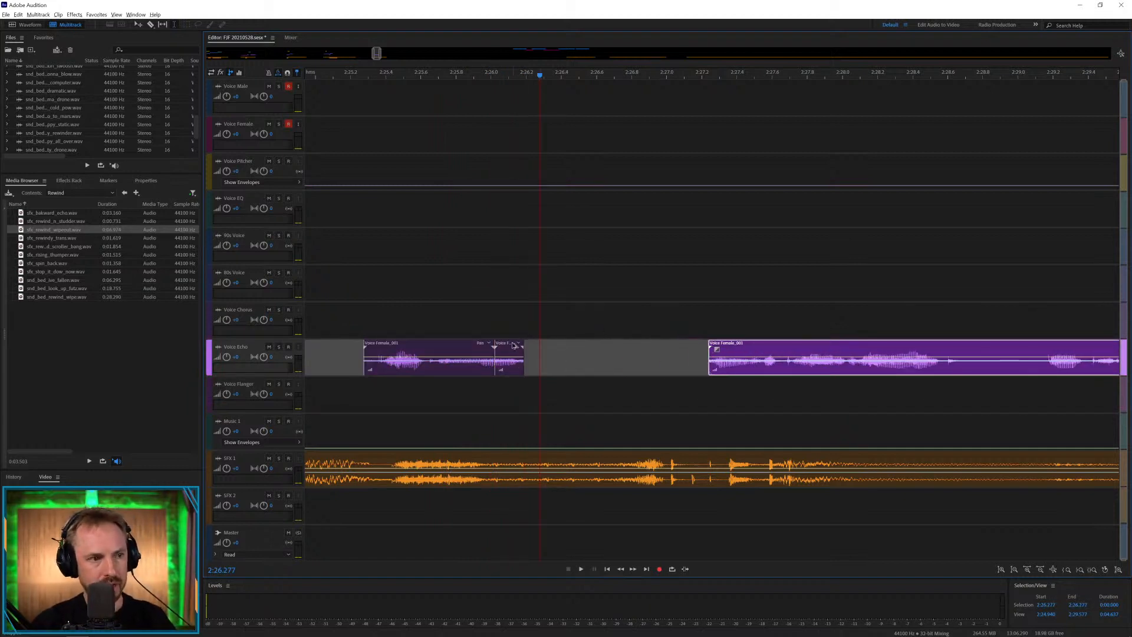
{"action": "left_click_drag", "start_coordinate": [514, 346], "coordinate": [610, 346]}
Join the rest of the female clip to the stutter at about 2:26.6, end it at about 2:28.6 with a fade-out, and play it.
{"action": "left_click", "coordinate": [740, 361]}
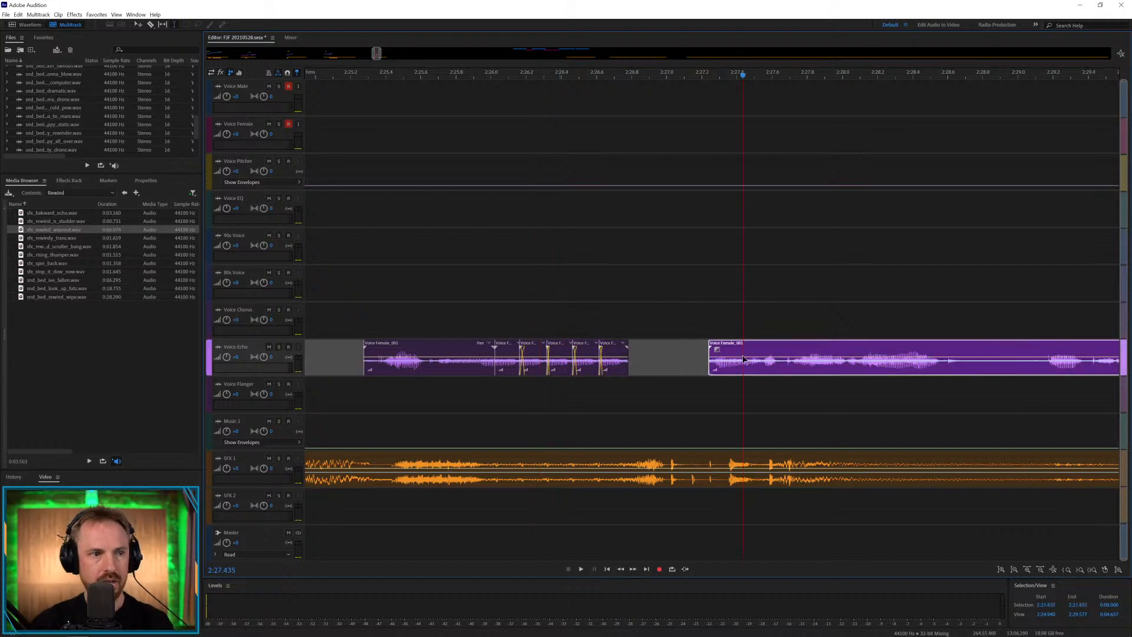
{"action": "key", "text": "Delete"}
{"action": "left_click_drag", "start_coordinate": [627, 366], "coordinate": [856, 364]}
{"action": "left_click", "coordinate": [353, 287]}
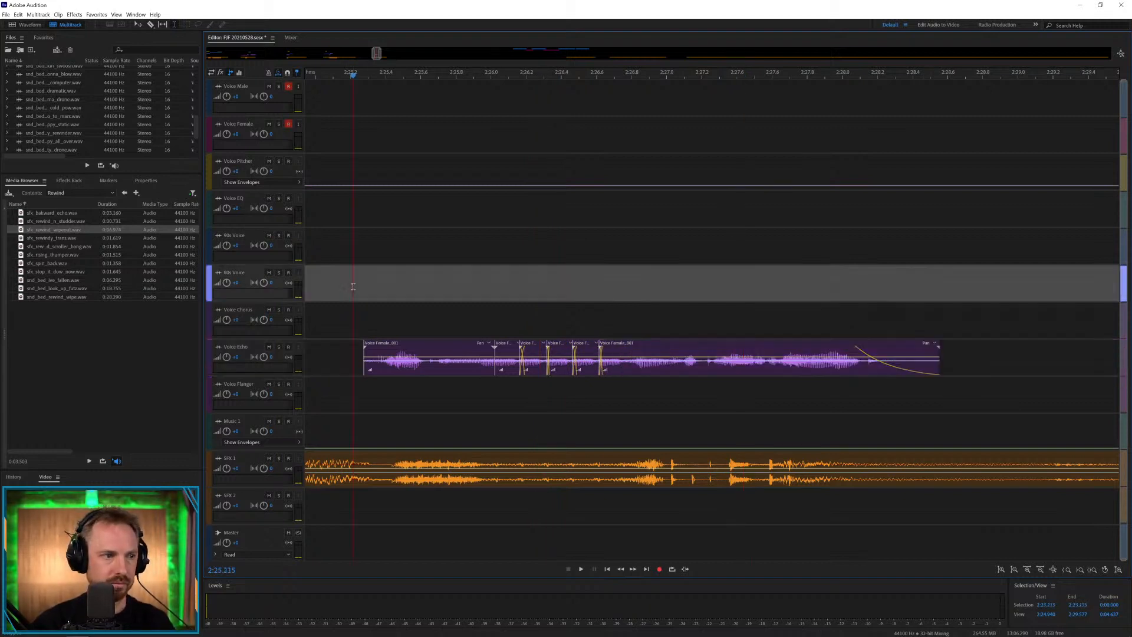
{"action": "key", "text": "space"}
Add a short fade-in to the first Voice Echo clip at about 2:25.3 and play the promo from its start.
{"action": "left_click", "coordinate": [369, 365]}
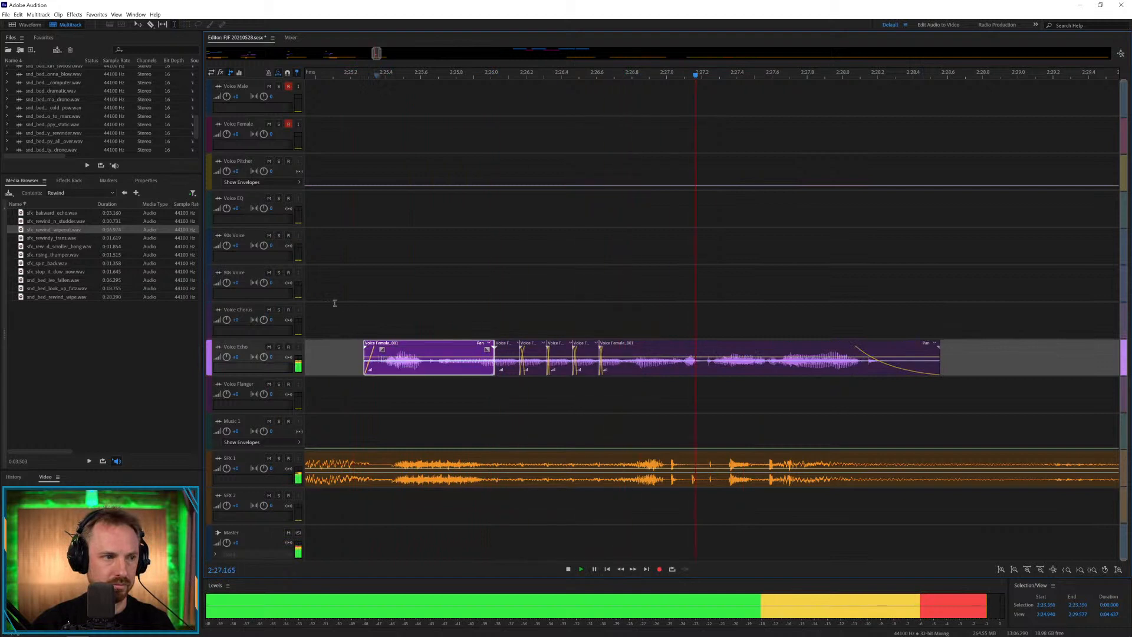
{"action": "scroll", "coordinate": [396, 220], "scroll_direction": "down", "scroll_amount": 5}
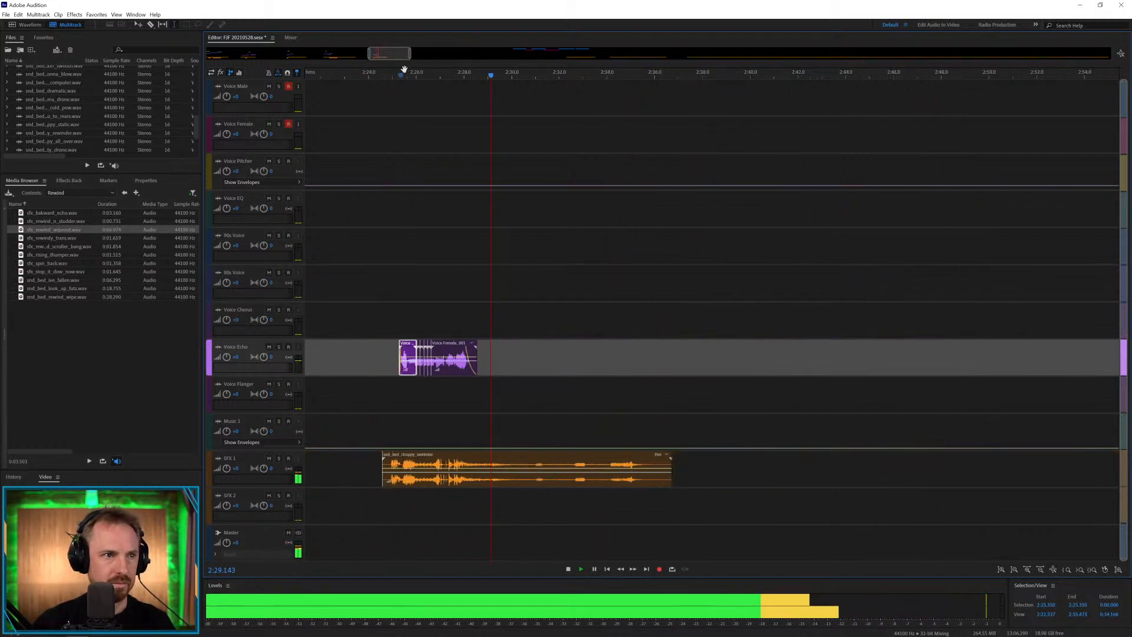
{"action": "left_click", "coordinate": [378, 245]}
{"action": "key", "text": "space"}
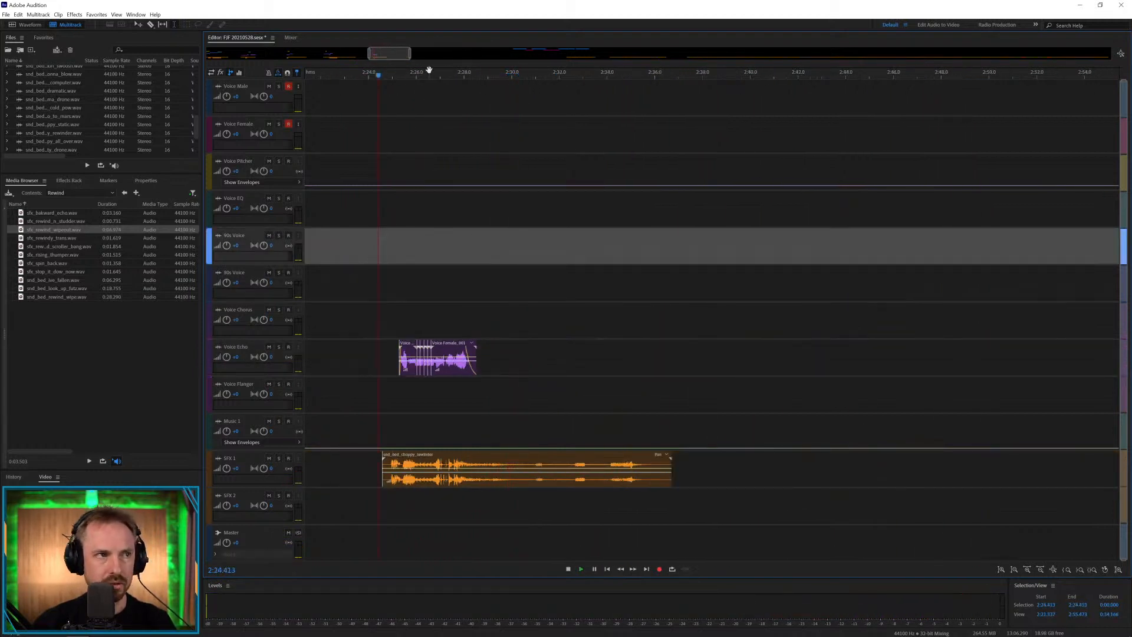
{"action": "key", "text": "space"}
Move the next male voice clip to Voice Chorus at about 2:48 and the choppy static bed on SFX 1 to about 2:49.
{"action": "scroll", "coordinate": [431, 78], "scroll_direction": "down", "scroll_amount": 6}
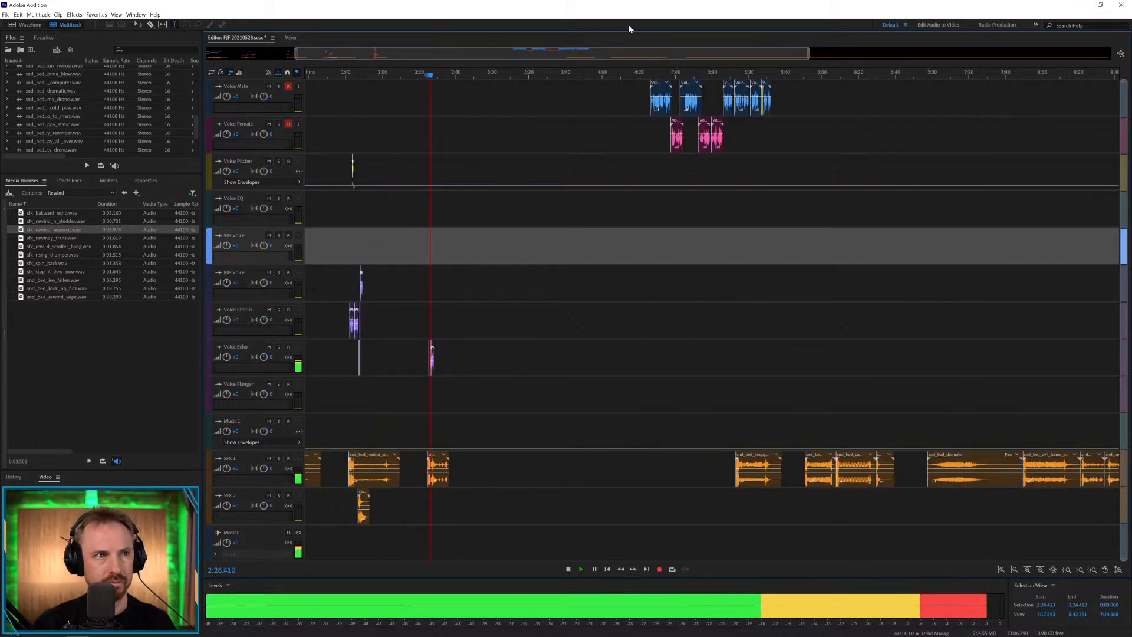
{"action": "key", "text": "space"}
{"action": "left_click_drag", "start_coordinate": [656, 86], "coordinate": [476, 311]}
{"action": "left_click", "coordinate": [466, 305]}
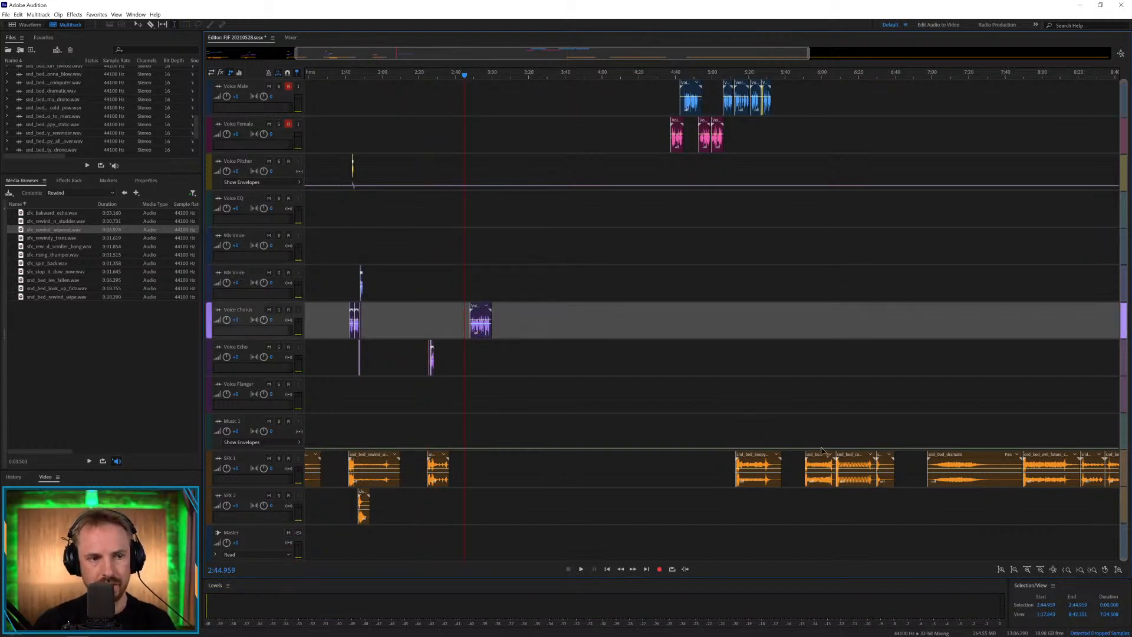
{"action": "left_click_drag", "start_coordinate": [823, 451], "coordinate": [485, 472]}
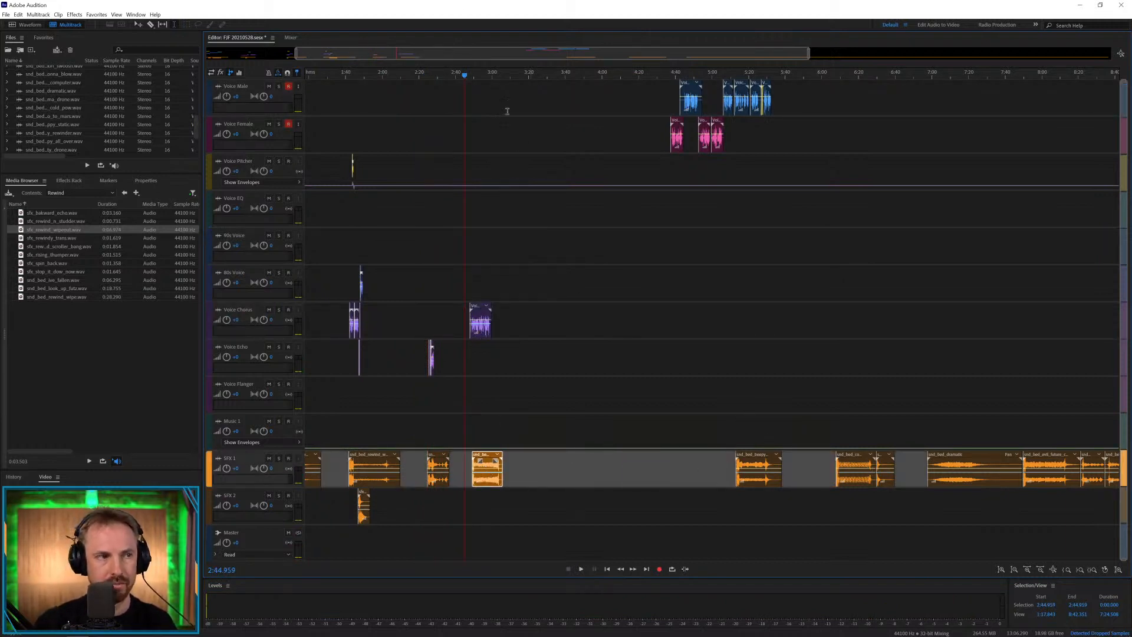
{"action": "scroll", "coordinate": [477, 78], "scroll_direction": "up", "scroll_amount": 5}
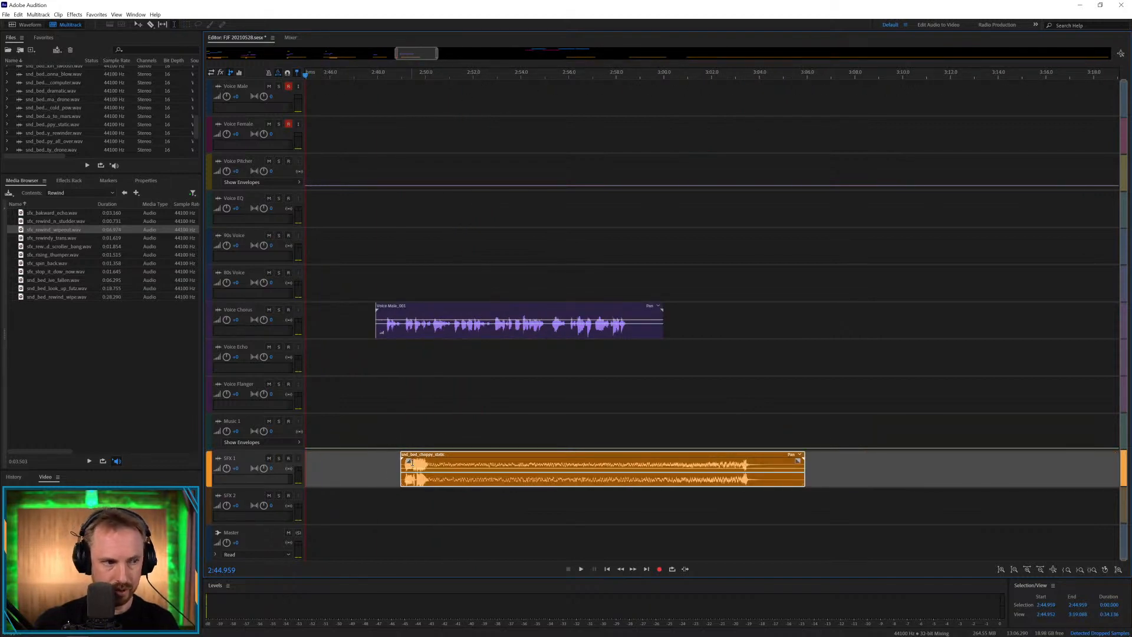
Move the choppy static bed on SFX 1 to start at about 2:47.4 and play from its start.
{"action": "left_click_drag", "start_coordinate": [417, 457], "coordinate": [380, 457]}
{"action": "left_click", "coordinate": [357, 425]}
{"action": "key", "text": "space"}
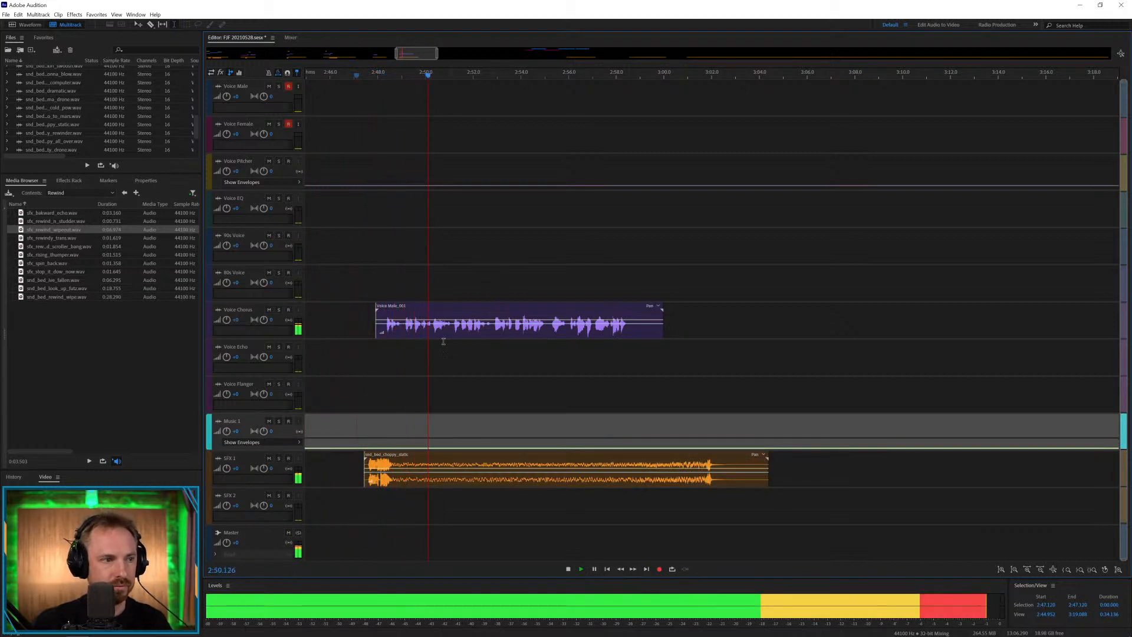
Split the male voice clip on Voice Chorus at about 2:49.0 and 2:50.3.
{"action": "left_click", "coordinate": [402, 332]}
{"action": "key", "text": "space"}
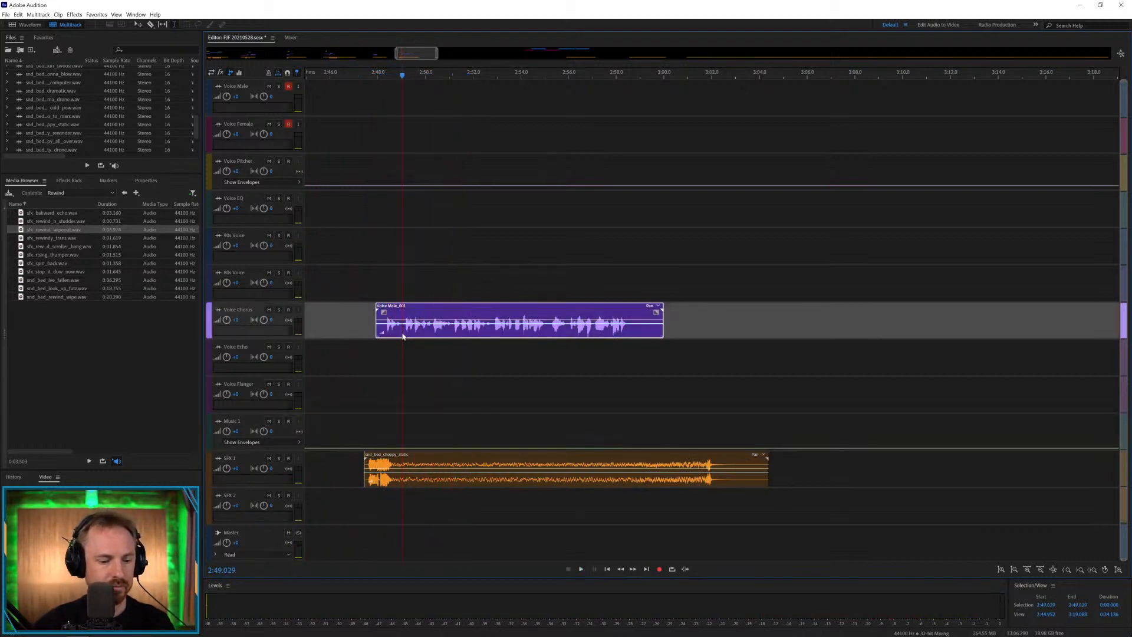
{"action": "key", "text": "ctrl+k"}
{"action": "left_click", "coordinate": [427, 331]}
{"action": "left_click", "coordinate": [433, 330]}
{"action": "key", "text": "ctrl+k"}
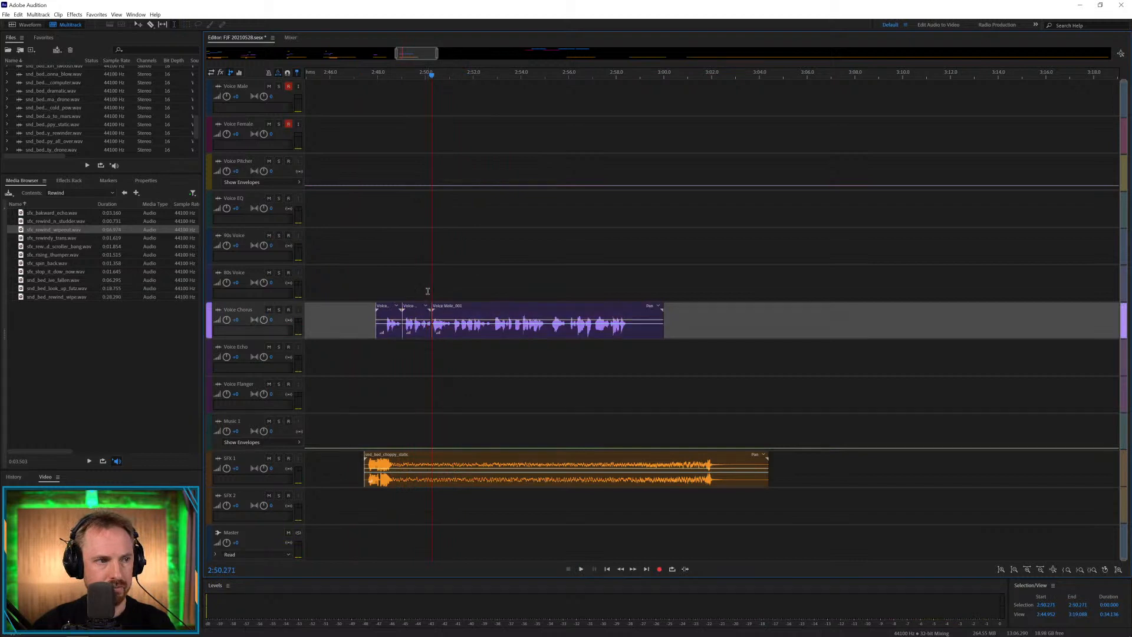
Move the middle piece of the male clip to Voice Echo, starting at about 2:48.9, and listen to it.
{"action": "left_click", "coordinate": [424, 307]}
{"action": "left_click", "coordinate": [410, 312]}
{"action": "left_click_drag", "start_coordinate": [411, 309], "coordinate": [408, 349]}
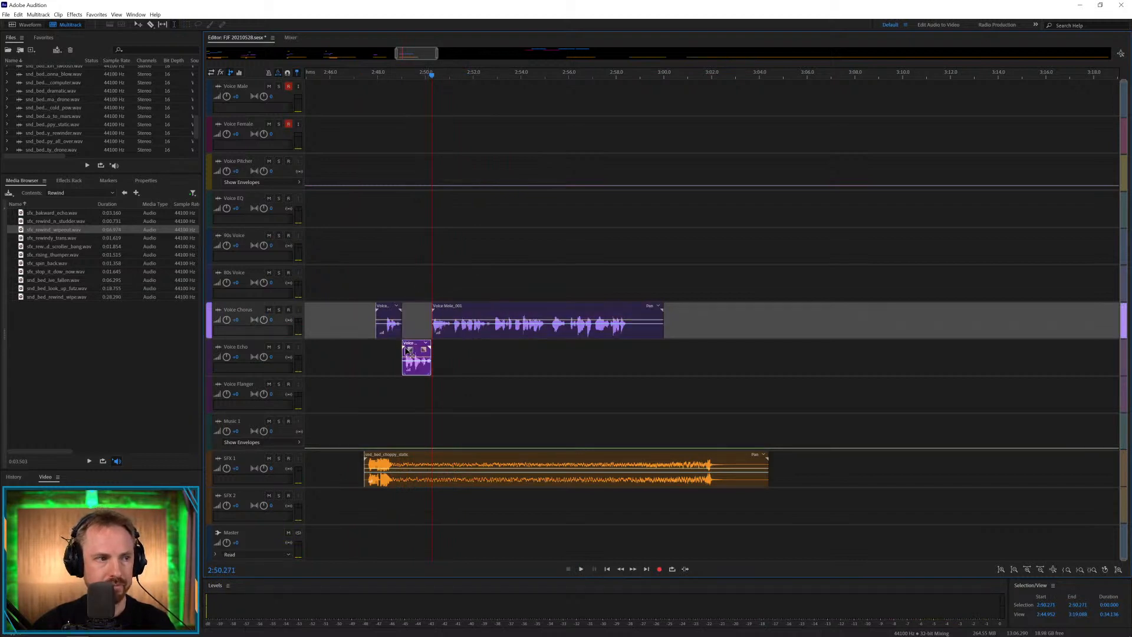
{"action": "left_click", "coordinate": [395, 362]}
{"action": "key", "text": "space"}
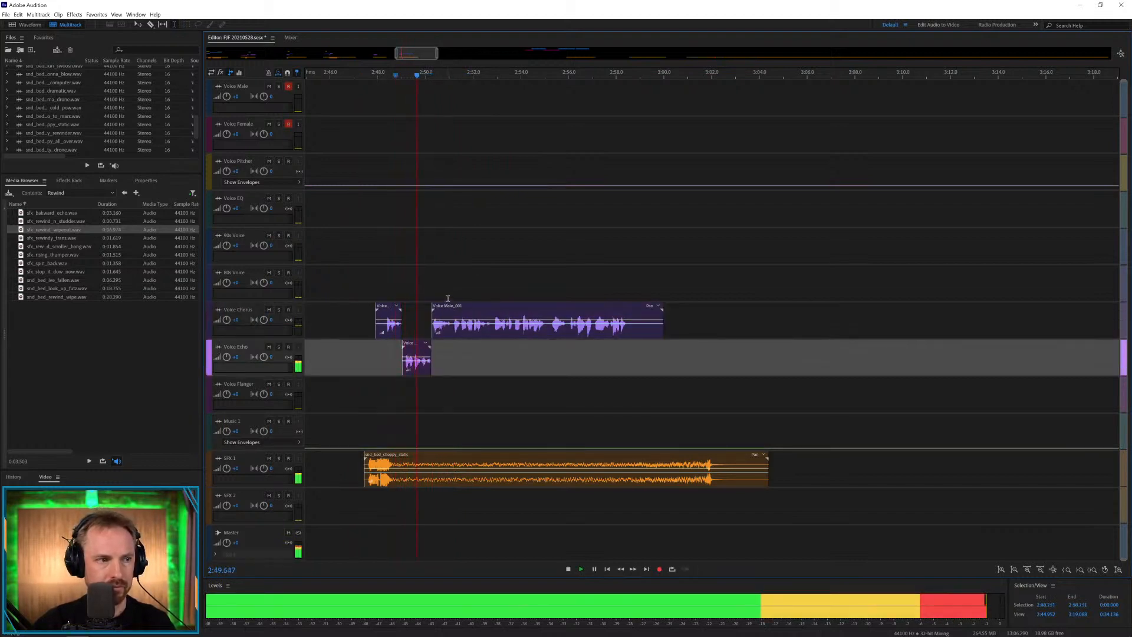
{"action": "key", "text": "space"}
{"action": "left_click_drag", "start_coordinate": [417, 349], "coordinate": [410, 346]}
Move the rest of the male clip to the track just above Voice Chorus at about 2:49.9 and play it.
{"action": "key", "text": "space"}
{"action": "left_click_drag", "start_coordinate": [446, 300], "coordinate": [443, 301]}
{"action": "left_click_drag", "start_coordinate": [444, 306], "coordinate": [448, 270]}
{"action": "key", "text": "space"}
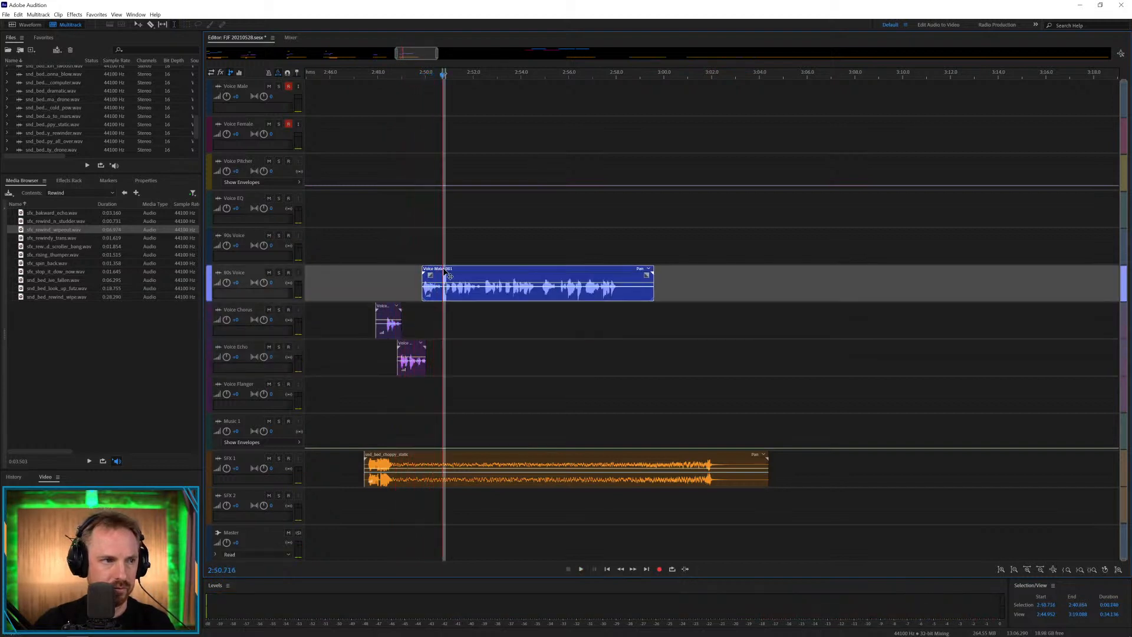
{"action": "left_click", "coordinate": [415, 270]}
{"action": "key", "text": "space"}
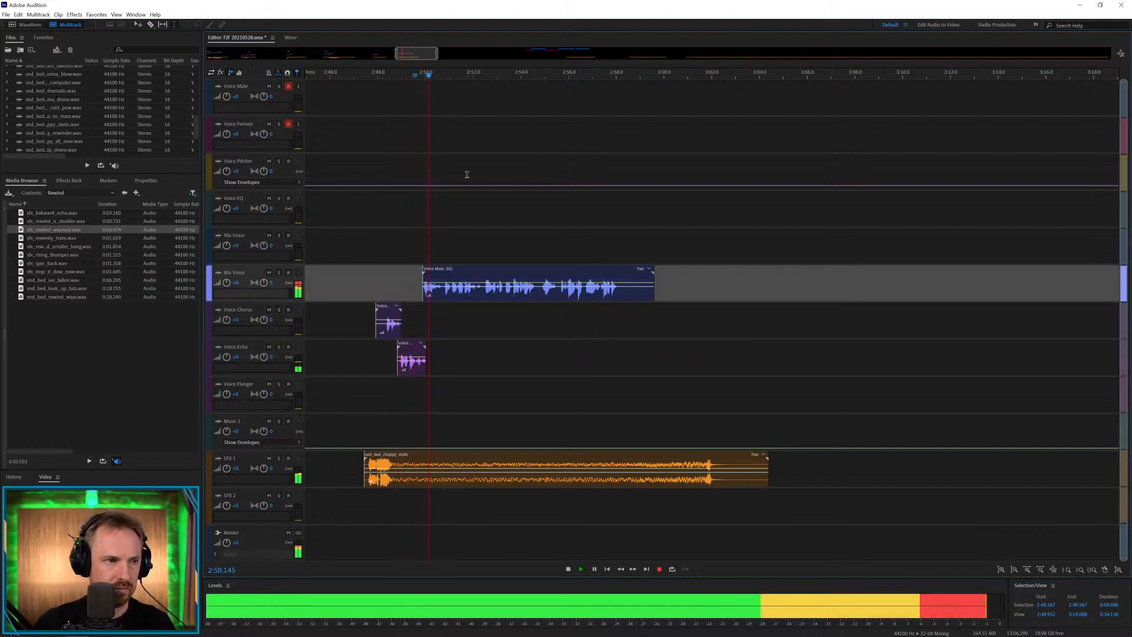
{"action": "key", "text": "space"}
Split the male clip at about 2:52.4 and add the scroller bang rewind effect on SFX 2 at about 2:51.5.
{"action": "left_click", "coordinate": [482, 286]}
{"action": "key", "text": "ctrl+k"}
{"action": "left_click_drag", "start_coordinate": [59, 247], "coordinate": [483, 498]}
{"action": "left_click", "coordinate": [460, 502]}
{"action": "key", "text": "space"}
{"action": "key", "text": "space"}
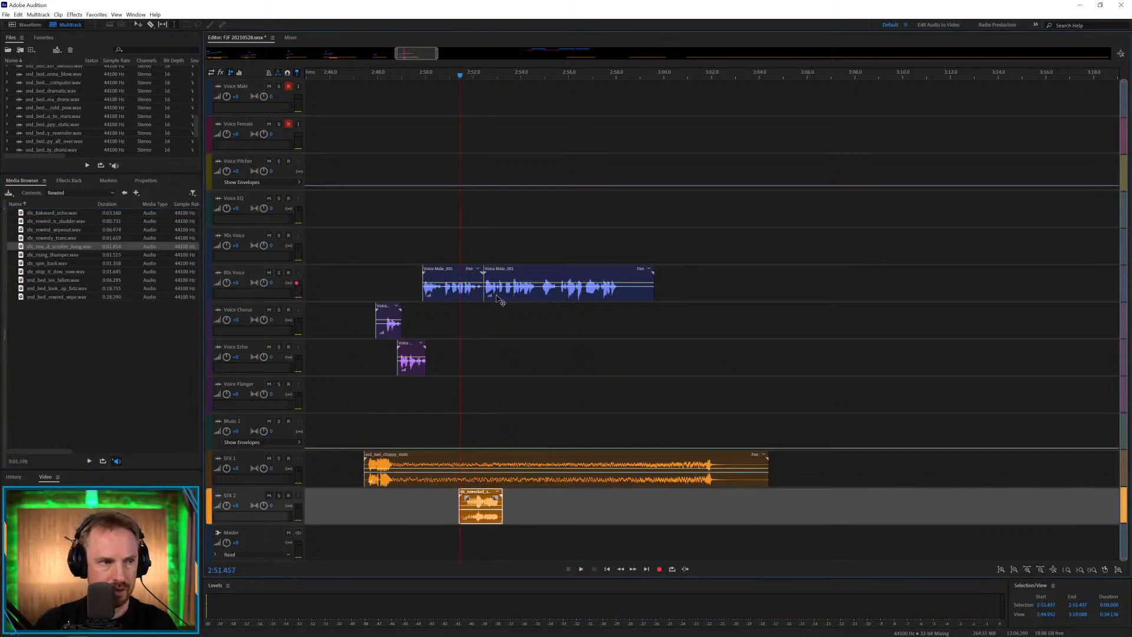
Move the rest of the male clip to Voice Echo at about 2:52.8 and cut out its short pause at about 2:55.1.
{"action": "key", "text": "space"}
{"action": "left_click_drag", "start_coordinate": [507, 287], "coordinate": [516, 357]}
{"action": "key", "text": "space"}
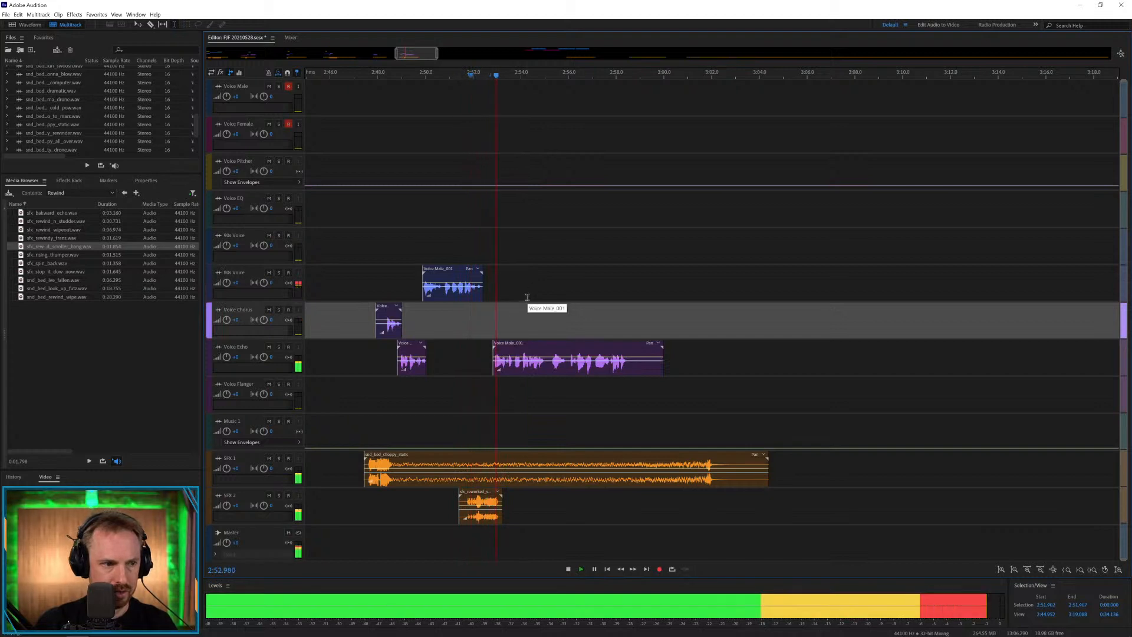
{"action": "left_click_drag", "start_coordinate": [549, 371], "coordinate": [559, 400]}
{"action": "key", "text": "Delete"}
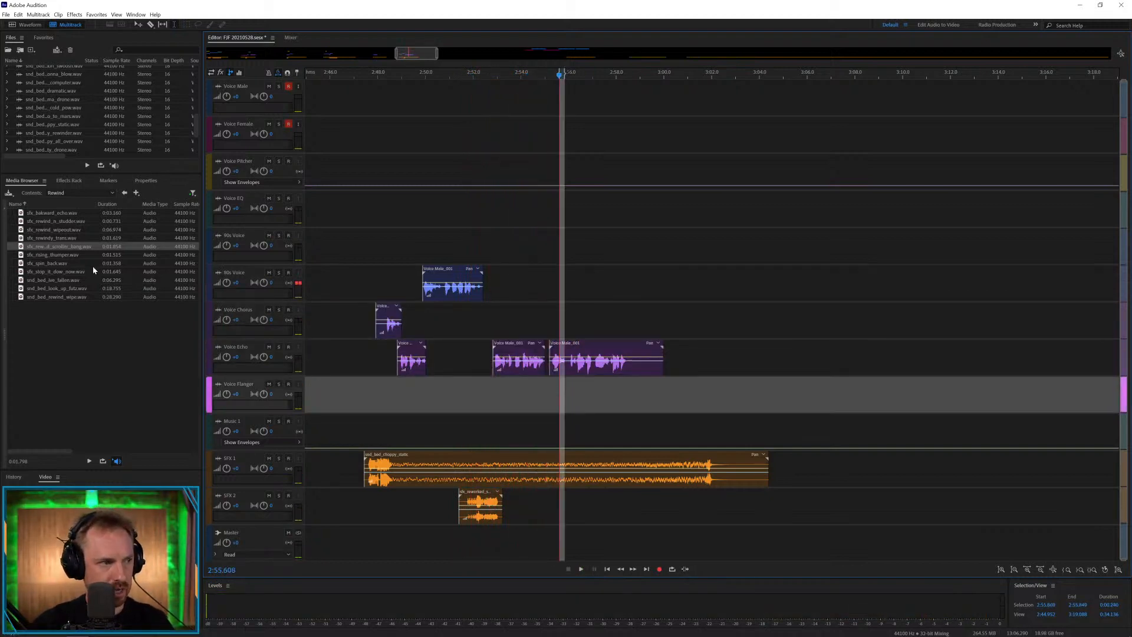
Add sfs_stop_it_slow_now.wav on SFX 2 at about 2:54.0 and play the following section.
{"action": "left_click", "coordinate": [38, 273]}
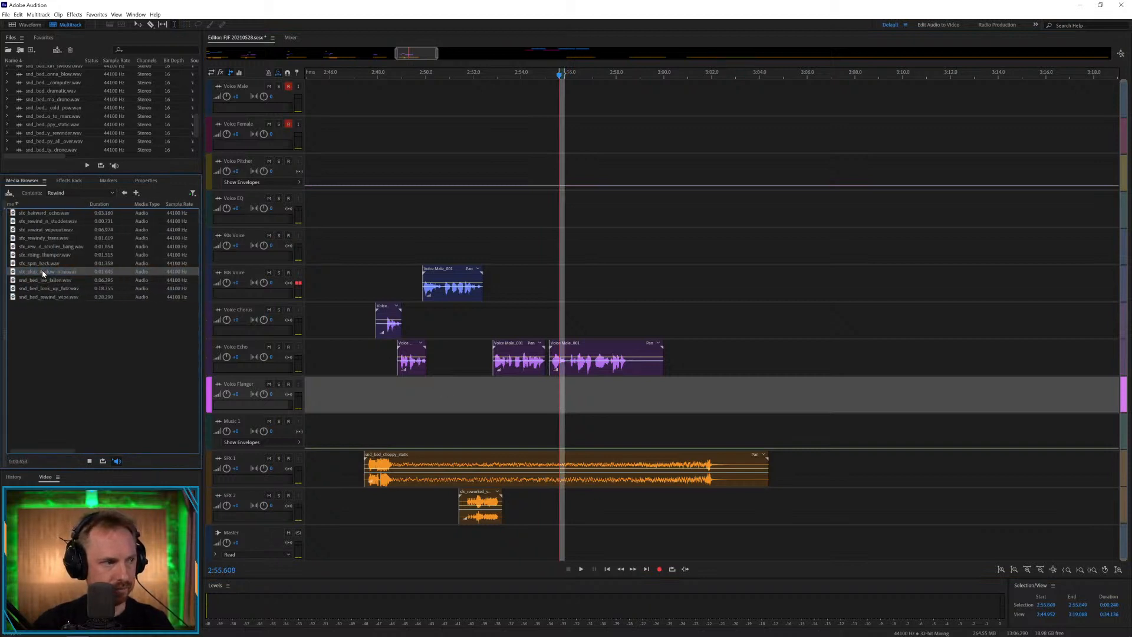
{"action": "left_click_drag", "start_coordinate": [42, 272], "coordinate": [522, 499]}
{"action": "left_click", "coordinate": [529, 434]}
{"action": "key", "text": "space"}
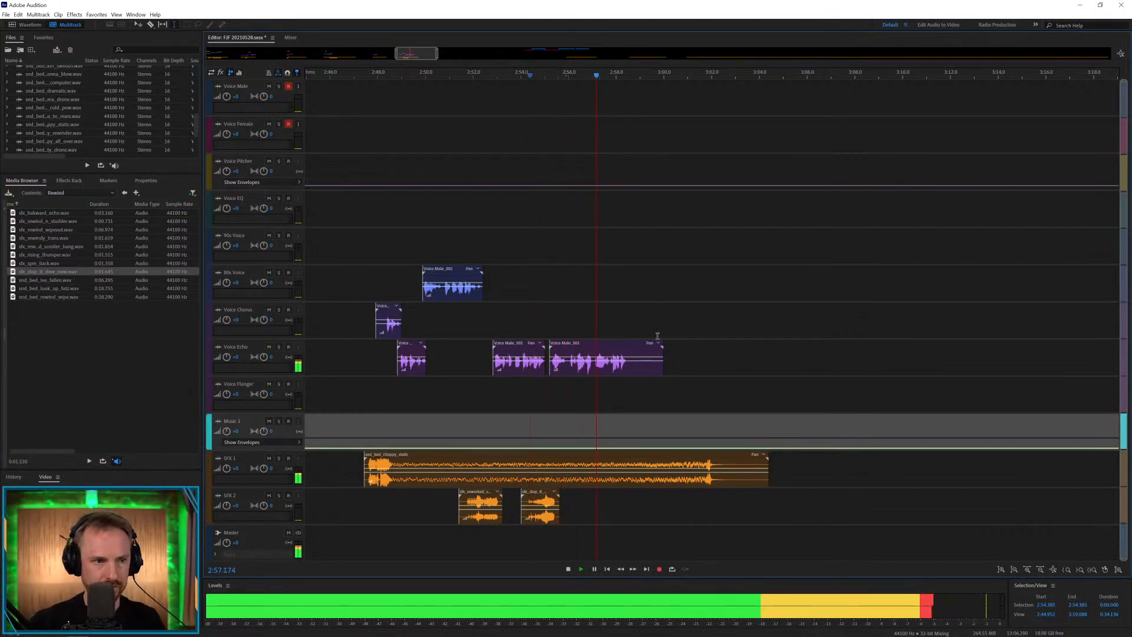
Shorten the choppy static bed by crossfading its ending in from about 2:54.9 so it ends at about 3:00.6, and play it.
{"action": "key", "text": "space"}
{"action": "left_click_drag", "start_coordinate": [632, 463], "coordinate": [560, 461]}
{"action": "key", "text": "Delete"}
{"action": "left_click", "coordinate": [612, 429]}
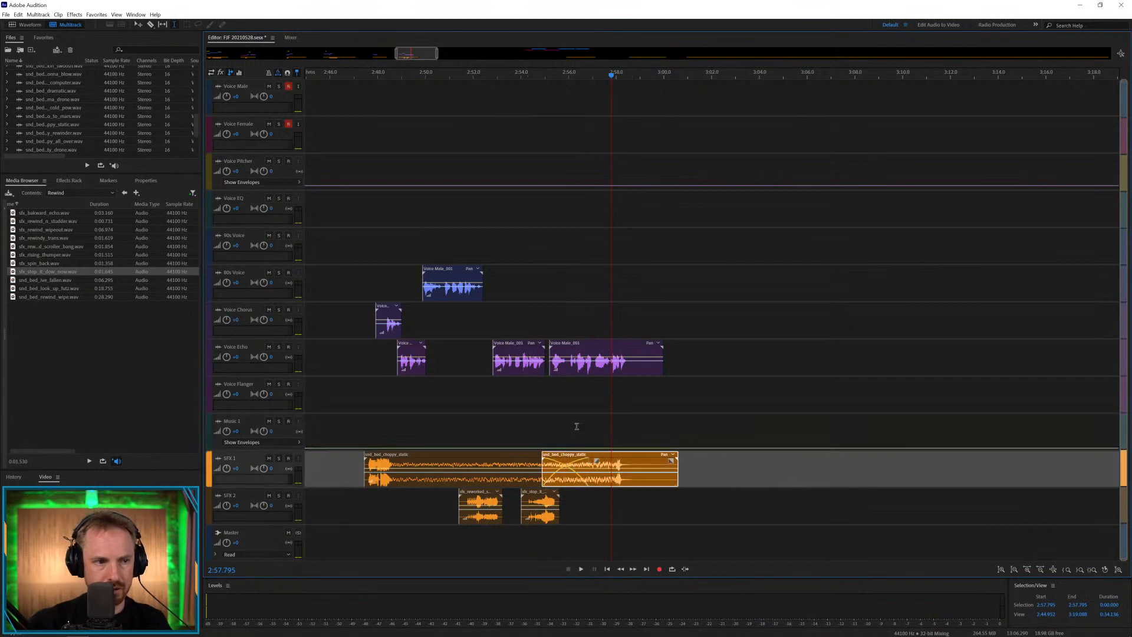
{"action": "left_click", "coordinate": [577, 430]}
{"action": "key", "text": "space"}
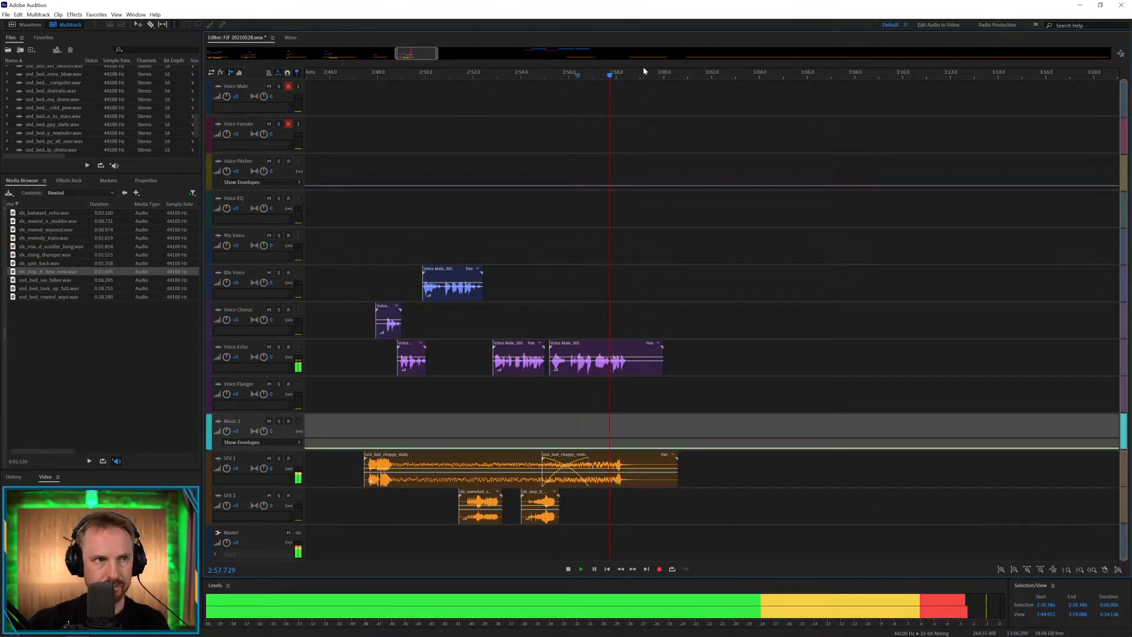
Move the next female clip to the track just above Voice Chorus at about 3:38.1 and the loopy bed on SFX 1 to about 3:32.6.
{"action": "scroll", "coordinate": [642, 69], "scroll_direction": "down", "scroll_amount": 3}
{"action": "scroll", "coordinate": [642, 69], "scroll_direction": "down", "scroll_amount": 5}
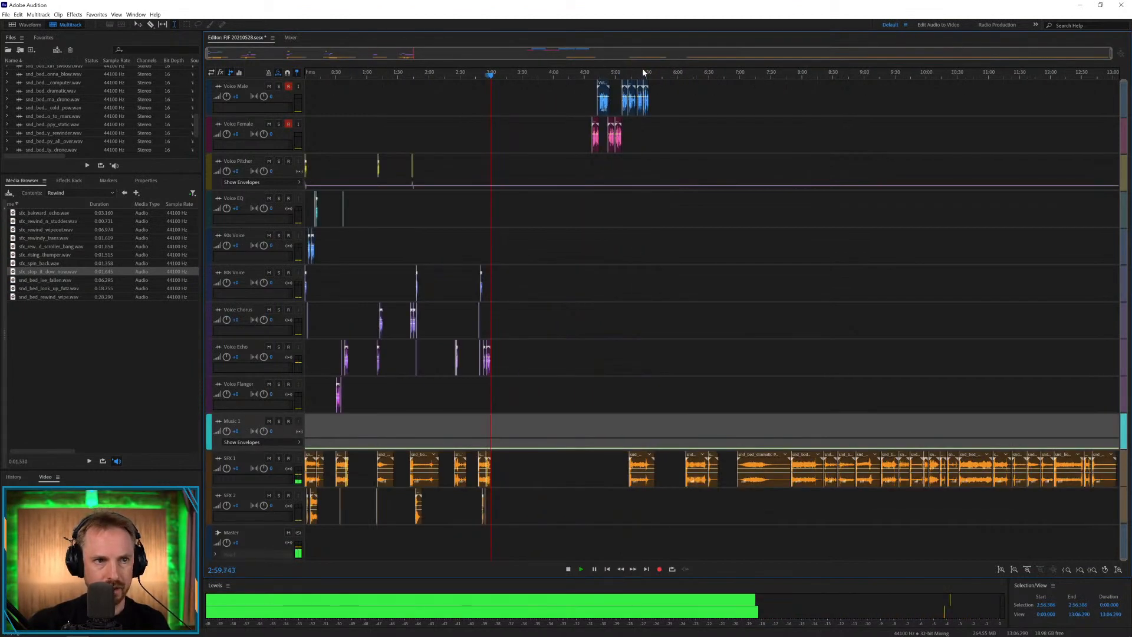
{"action": "key", "text": "space"}
{"action": "left_click_drag", "start_coordinate": [595, 124], "coordinate": [533, 289]}
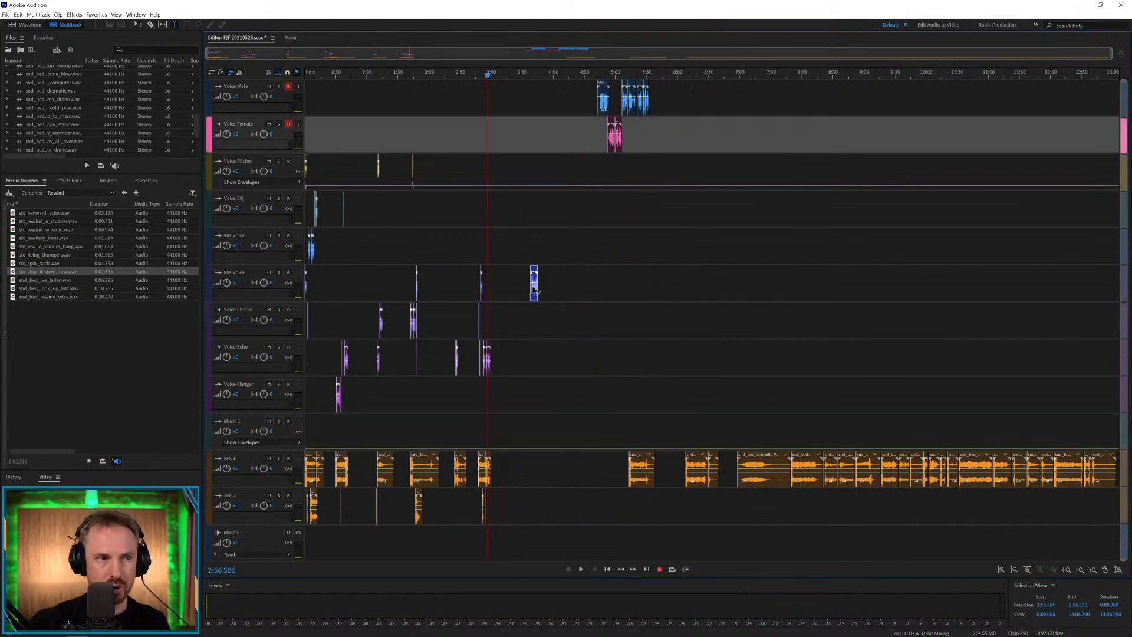
{"action": "left_click_drag", "start_coordinate": [634, 460], "coordinate": [532, 466]}
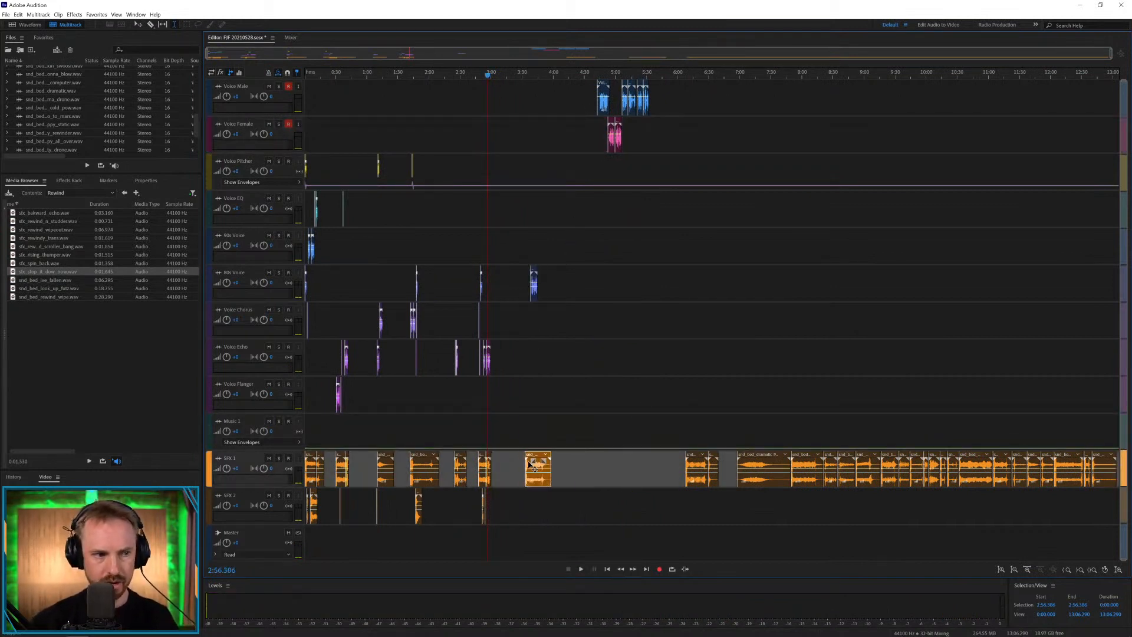
{"action": "scroll", "coordinate": [542, 74], "scroll_direction": "up", "scroll_amount": 3}
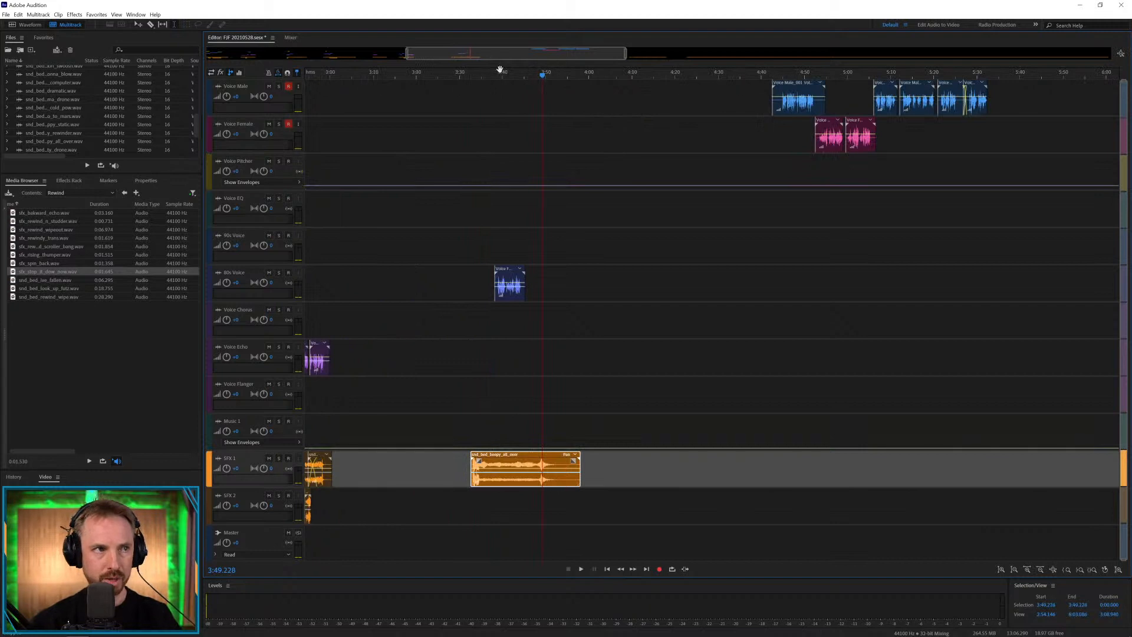
{"action": "scroll", "coordinate": [512, 71], "scroll_direction": "up", "scroll_amount": 3}
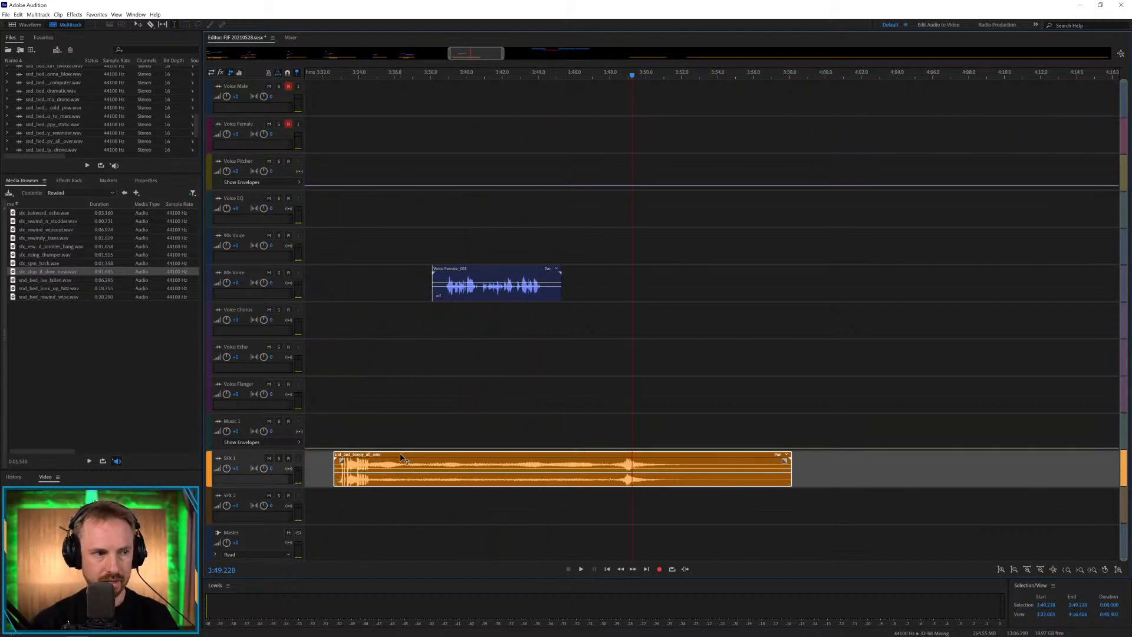
Move the loopy bed on SFX 1 to start at about 3:36.5 and play it with the female clip.
{"action": "left_click_drag", "start_coordinate": [401, 457], "coordinate": [471, 457]}
{"action": "left_click", "coordinate": [402, 427]}
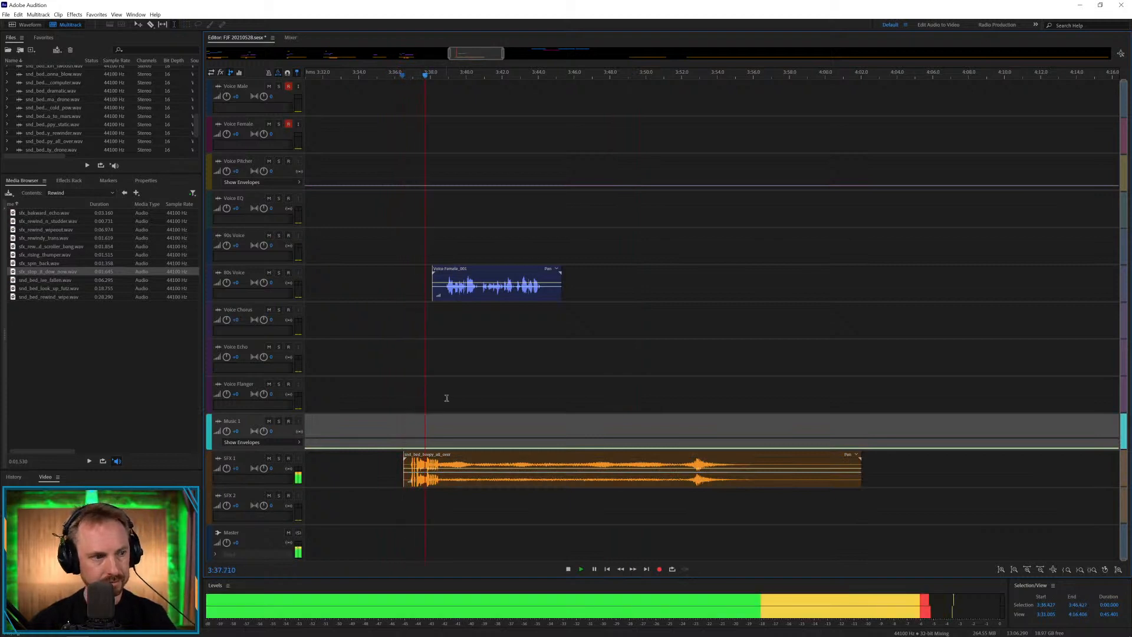
{"action": "scroll", "coordinate": [422, 79], "scroll_direction": "up", "scroll_amount": 3}
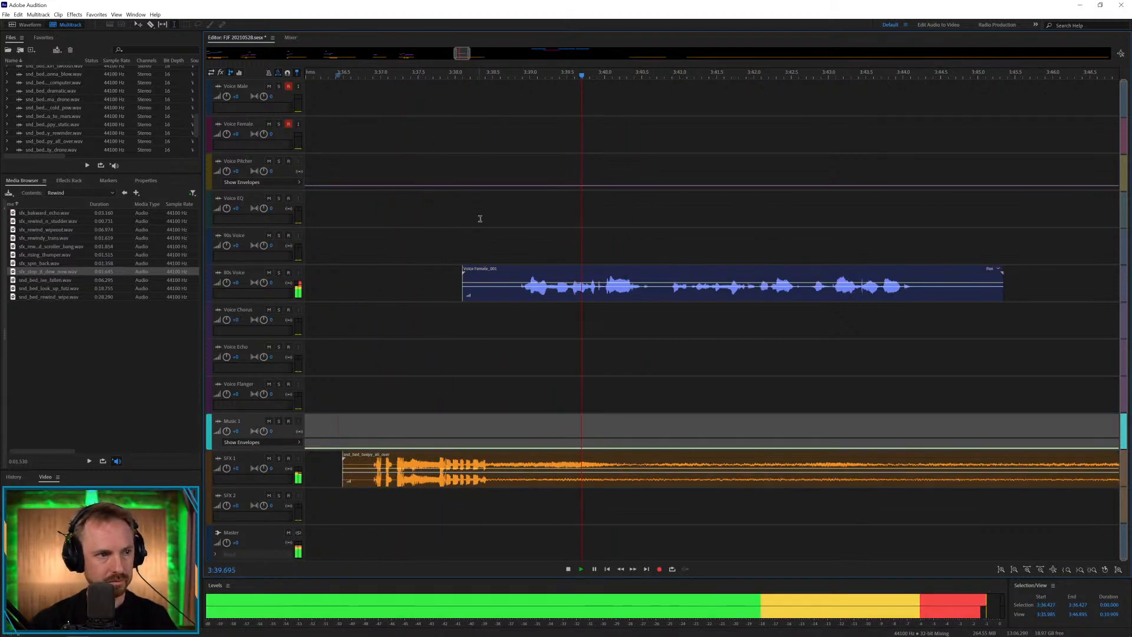
{"action": "key", "text": "space"}
Move the female clip to about 3:37.7 and copy two tiny snippets of it to Voice Echo at about 3:38.3 and 3:38.1.
{"action": "mouse_move", "coordinate": [512, 272]}
{"action": "left_mouse_down"}
{"action": "mouse_move", "coordinate": [479, 273]}
{"action": "mouse_move", "coordinate": [509, 290]}
{"action": "left_mouse_up"}
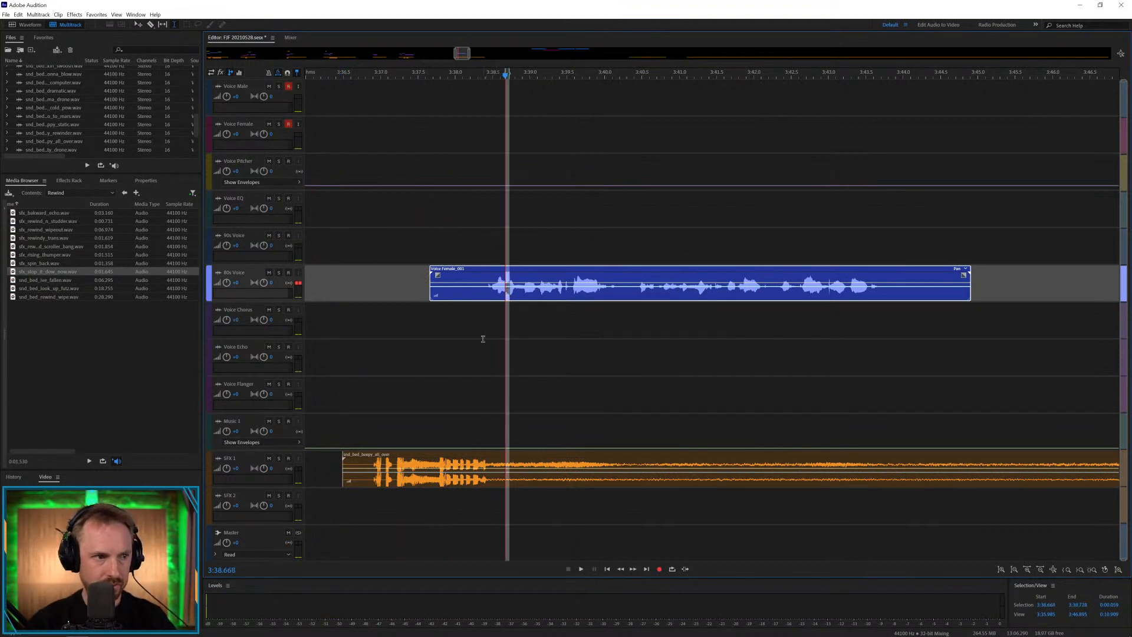
{"action": "left_click", "coordinate": [471, 361]}
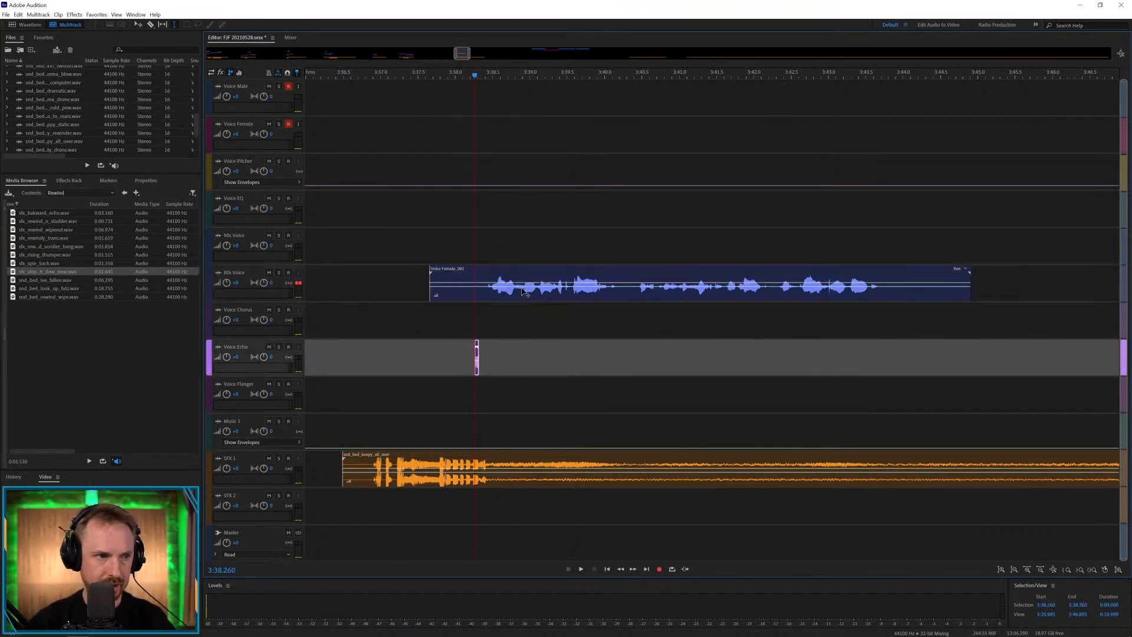
{"action": "left_click_drag", "start_coordinate": [523, 291], "coordinate": [528, 291]}
{"action": "left_click", "coordinate": [464, 365]}
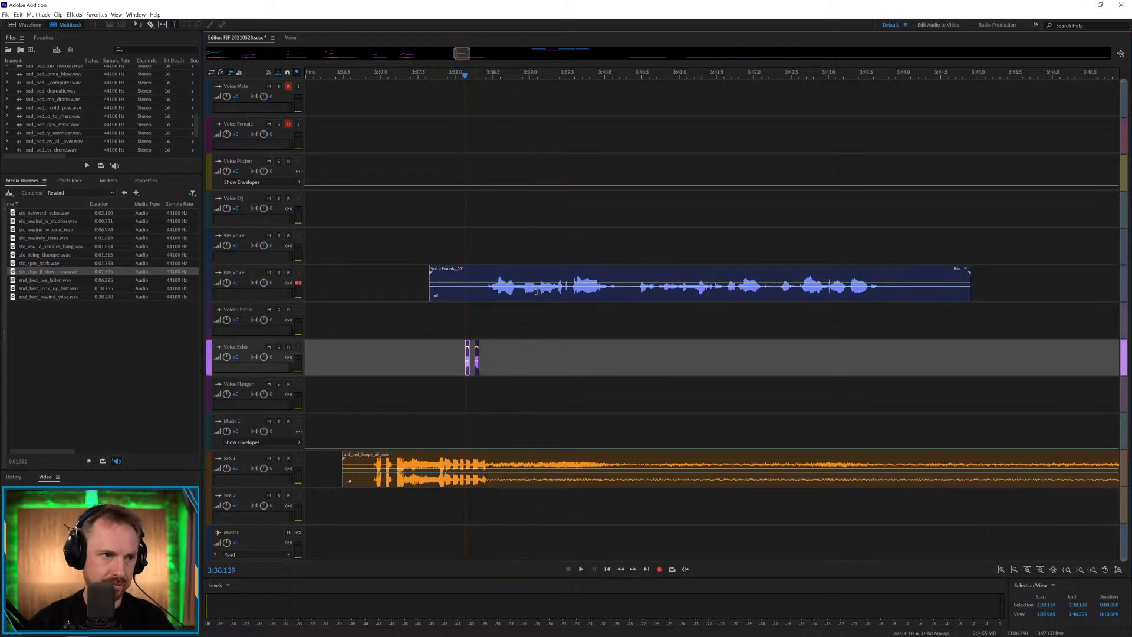
Copy three more tiny female snippets to Voice Echo at about 3:38.06, 3:37.95 and 3:37.87, and play the stutter.
{"action": "left_click_drag", "start_coordinate": [538, 292], "coordinate": [546, 291]}
{"action": "left_click", "coordinate": [457, 365]}
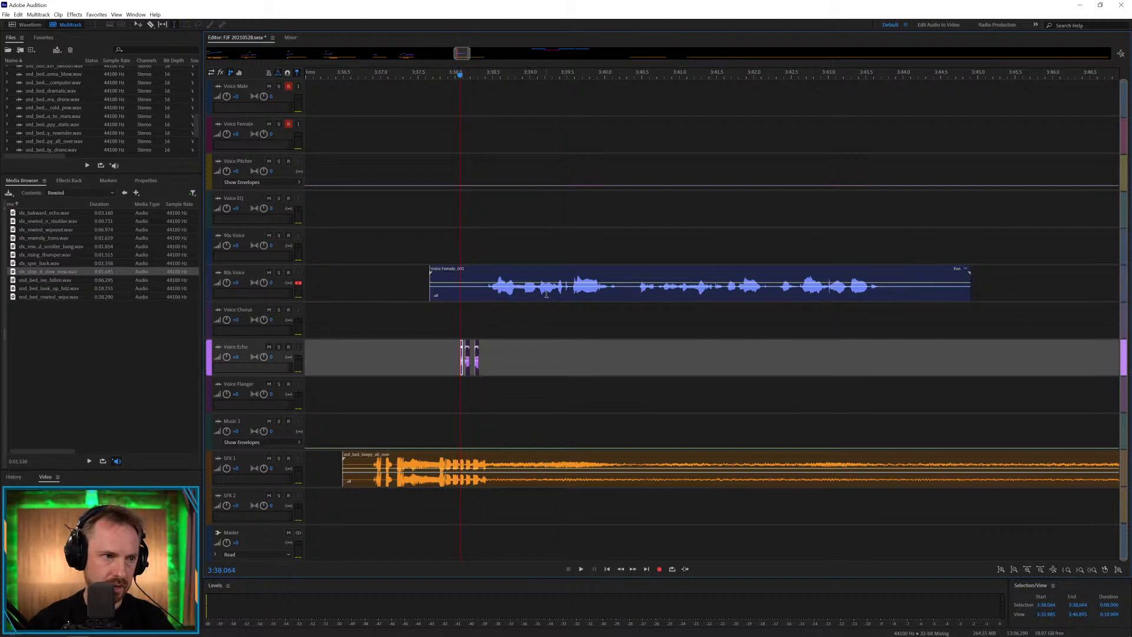
{"action": "left_click_drag", "start_coordinate": [549, 293], "coordinate": [553, 293]}
{"action": "left_click", "coordinate": [452, 353]}
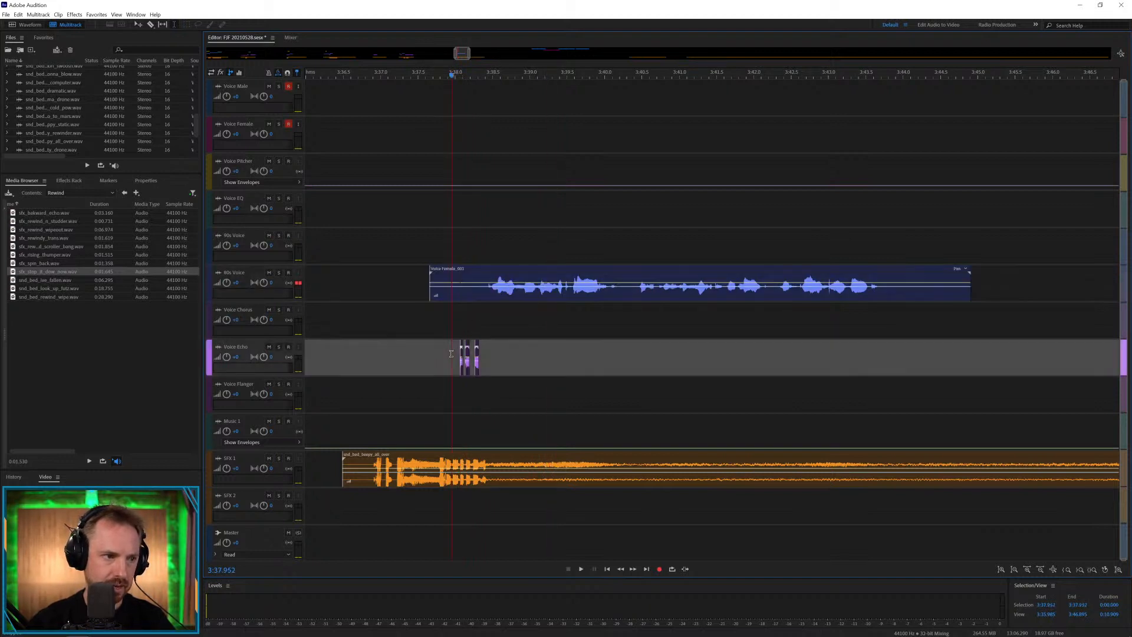
{"action": "left_click_drag", "start_coordinate": [530, 291], "coordinate": [535, 291]}
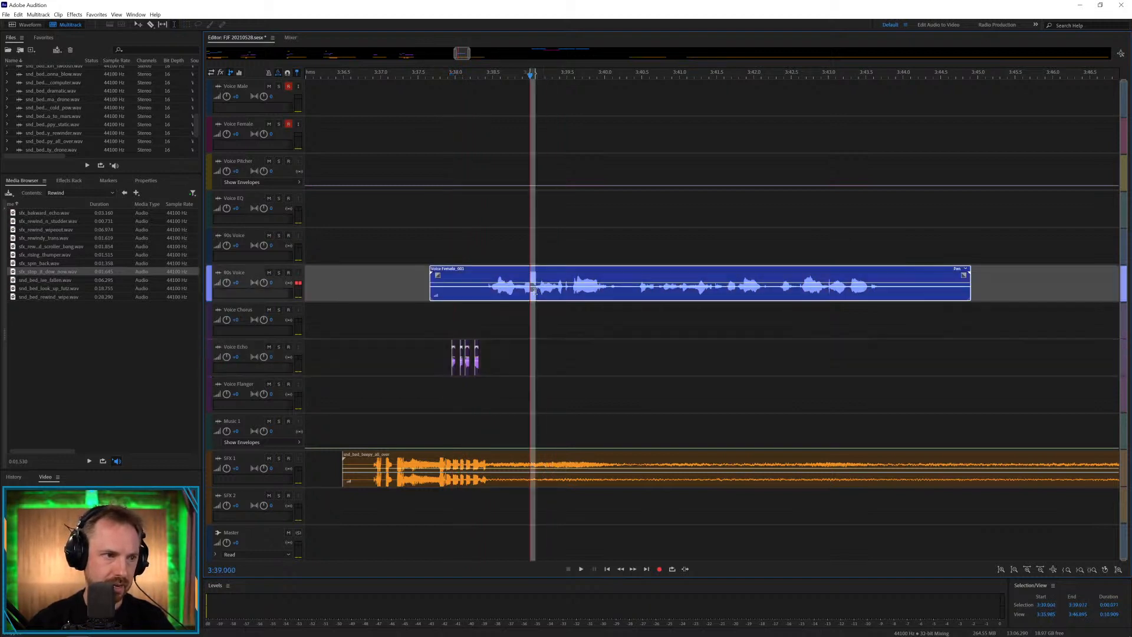
{"action": "left_click", "coordinate": [445, 360]}
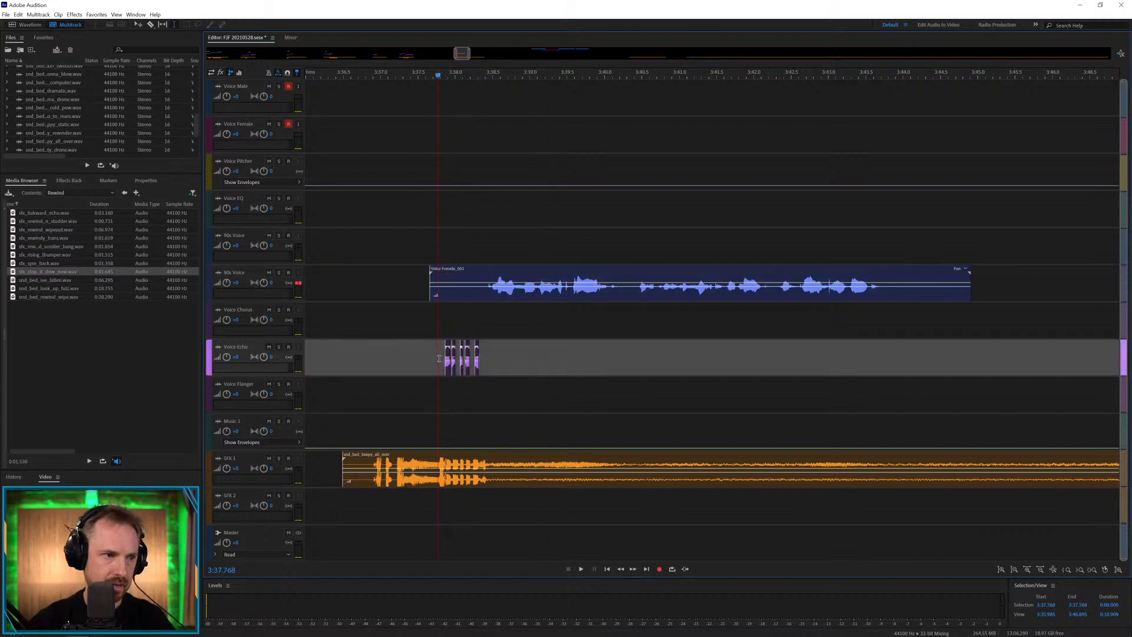
{"action": "key", "text": "space"}
{"action": "key", "text": "space"}
{"action": "key", "text": "space"}
Trim the lead-in of the female clip so its speech starts at about 3:38.3, right after the Voice Echo snippets.
{"action": "left_click_drag", "start_coordinate": [497, 271], "coordinate": [363, 294]}
{"action": "key", "text": "space"}
{"action": "key", "text": "Delete"}
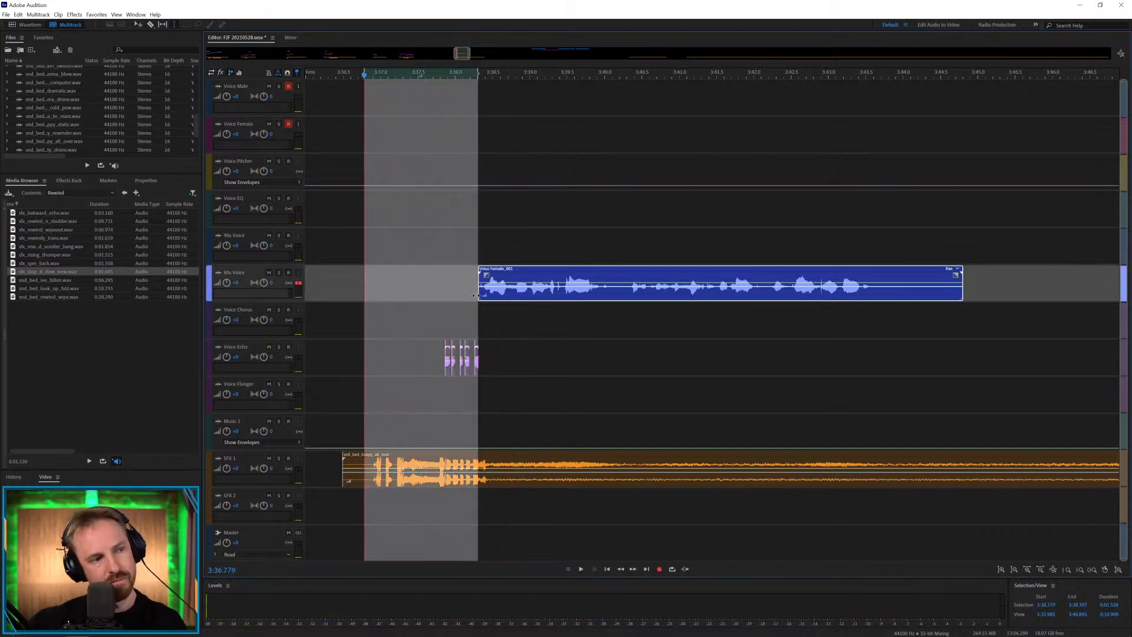
{"action": "left_click_drag", "start_coordinate": [490, 295], "coordinate": [475, 296]}
{"action": "left_click", "coordinate": [478, 306]}
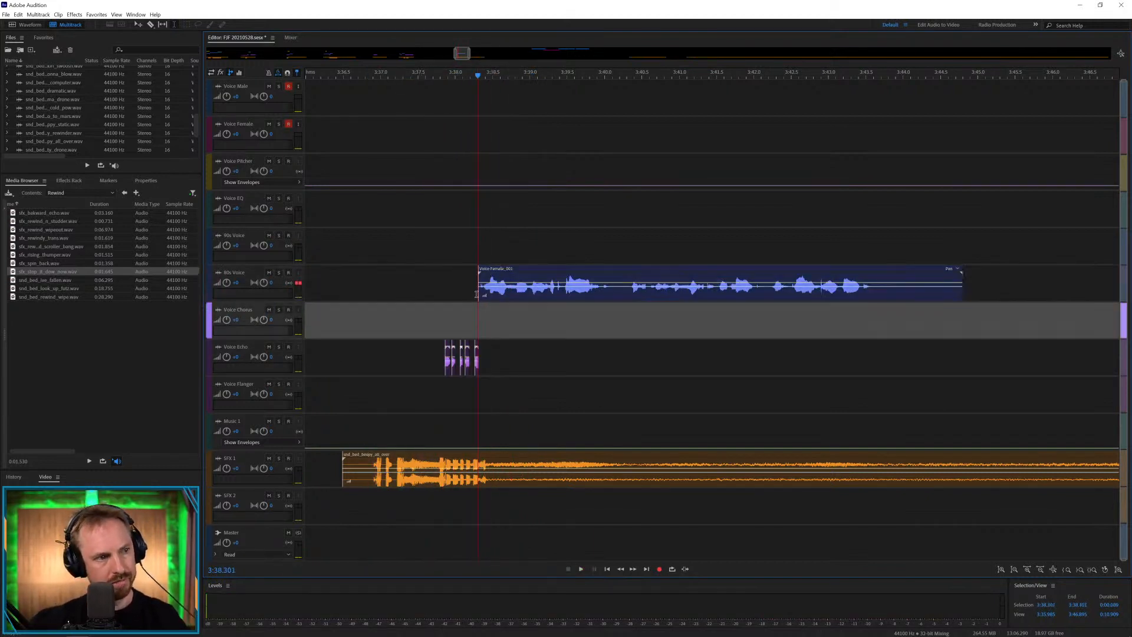
Paste the copied snippet just before the female clip at about 3:38.25 and play the joined stutter.
{"action": "left_click", "coordinate": [473, 294]}
{"action": "key", "text": "ctrl+v"}
{"action": "left_click", "coordinate": [466, 286]}
{"action": "key", "text": "space"}
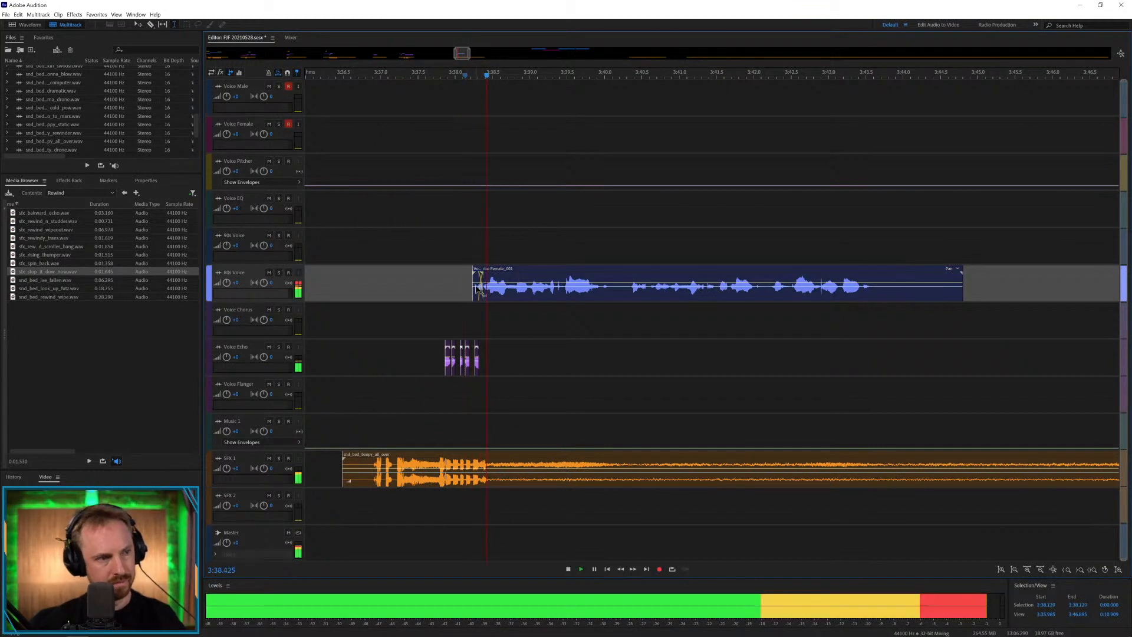
{"action": "key", "text": "space"}
Move the female clip with its leading snippet to Voice Echo at about 3:38.3 and play from before the stutter.
{"action": "left_click_drag", "start_coordinate": [511, 277], "coordinate": [508, 349]}
{"action": "left_click", "coordinate": [406, 320]}
{"action": "key", "text": "space"}
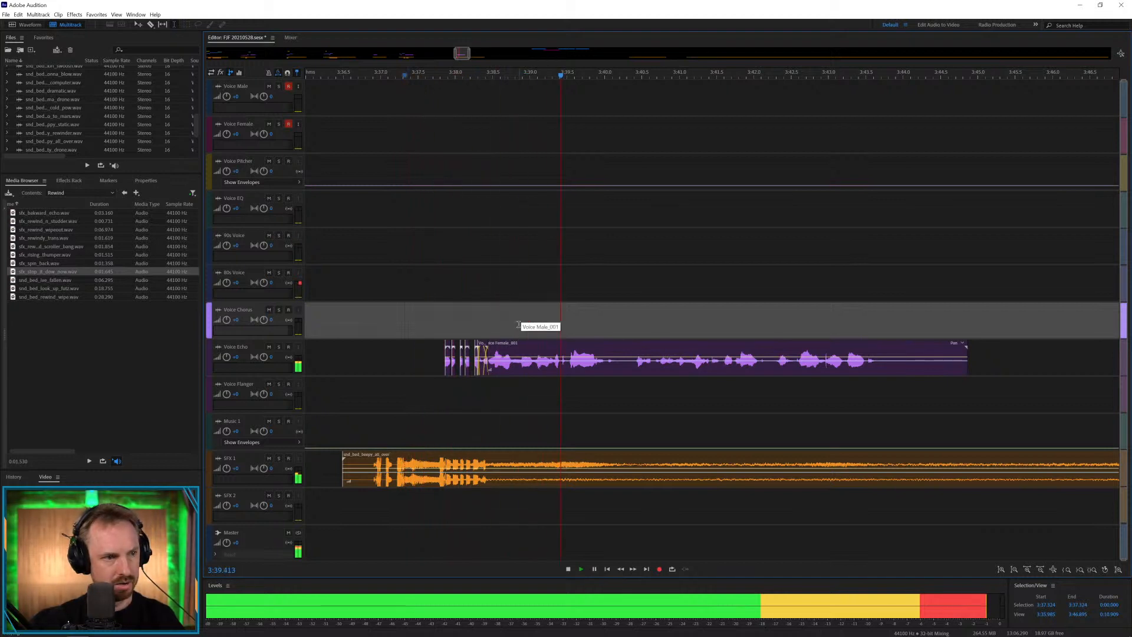
Cut out the female clip's pause at about 3:40.1 and move the rest to Voice Chorus, starting at about 3:39.8.
{"action": "key", "text": "space"}
{"action": "key", "text": "Delete"}
{"action": "left_click_drag", "start_coordinate": [615, 364], "coordinate": [619, 319]}
{"action": "left_click", "coordinate": [637, 386]}
{"action": "left_click", "coordinate": [377, 321]}
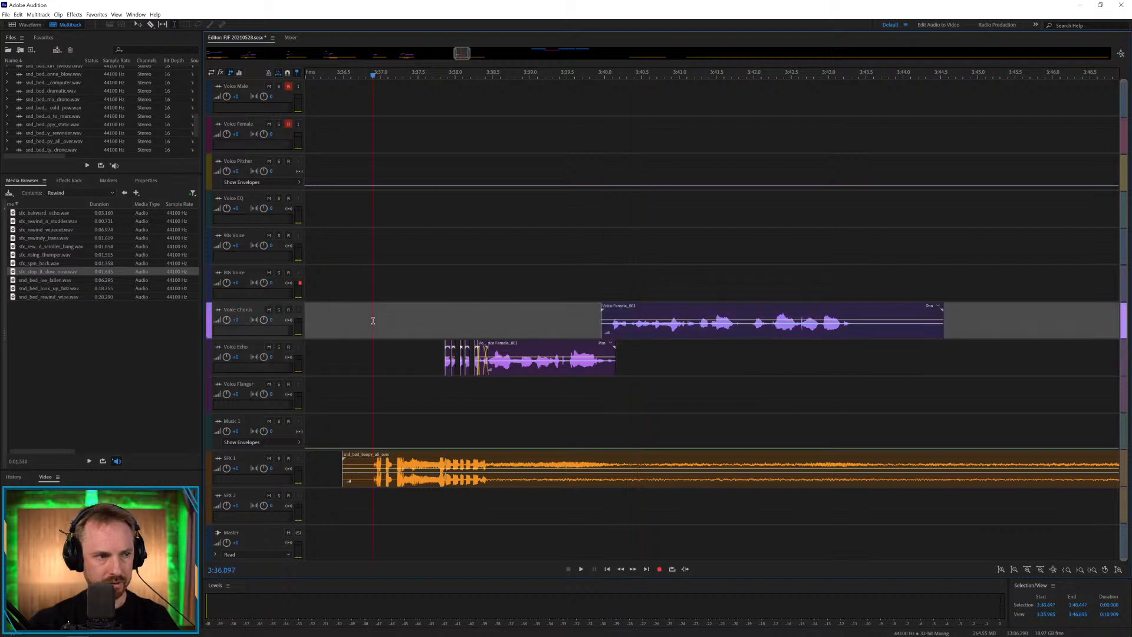
{"action": "key", "text": "space"}
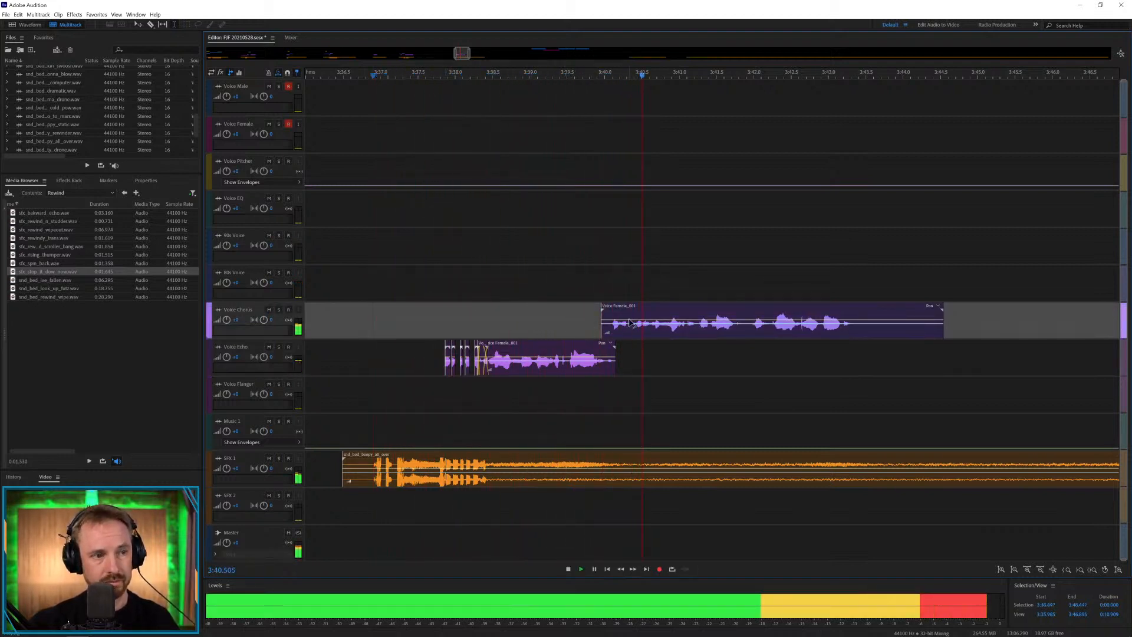
{"action": "left_click_drag", "start_coordinate": [623, 311], "coordinate": [609, 311]}
{"action": "left_click", "coordinate": [568, 304]}
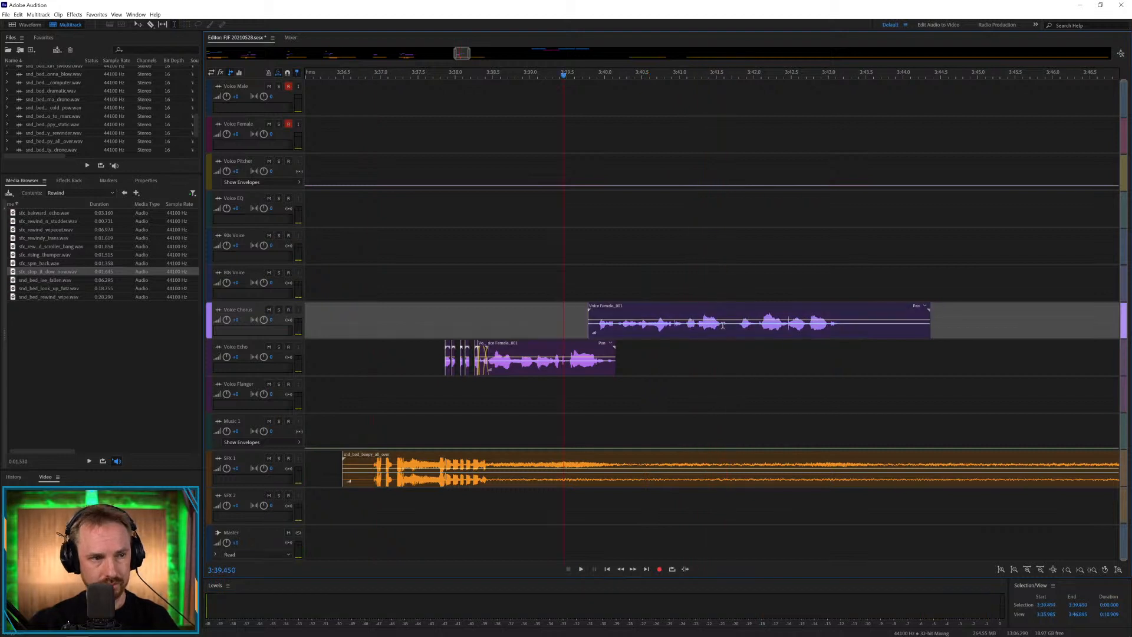
Cut out the female clip's gap at about 3:41.8, move the remainder to Voice EQ at about 3:41.6, and play the join.
{"action": "key", "text": "space"}
{"action": "left_click_drag", "start_coordinate": [733, 329], "coordinate": [770, 269]}
{"action": "key", "text": "space"}
{"action": "key", "text": "Delete"}
{"action": "left_click", "coordinate": [743, 338]}
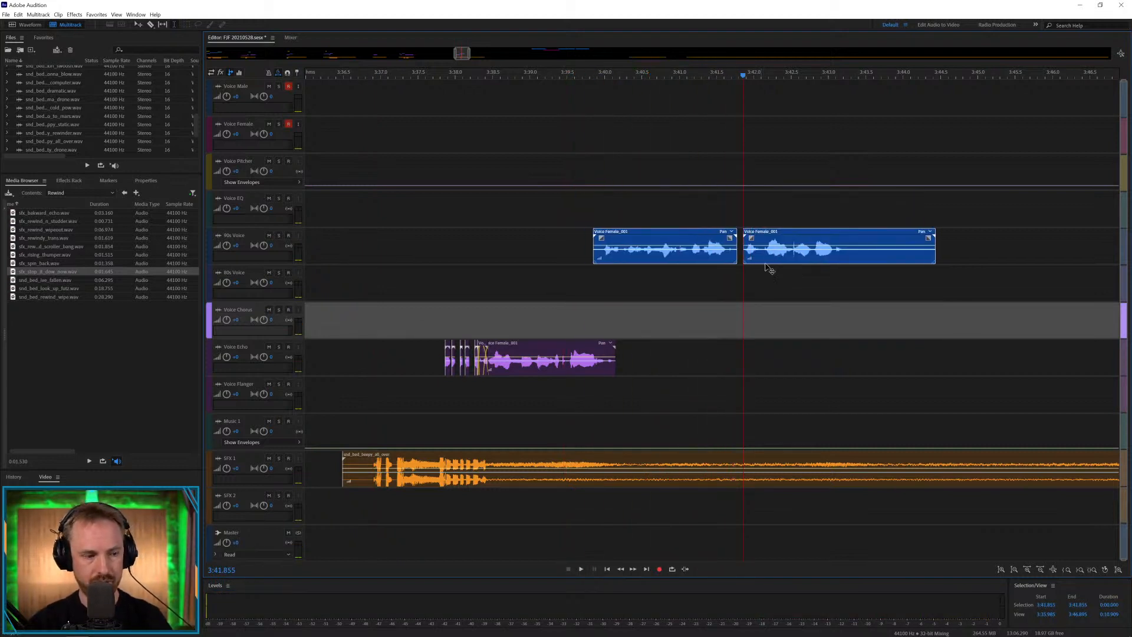
{"action": "key", "text": "ctrl+z"}
{"action": "left_click_drag", "start_coordinate": [772, 334], "coordinate": [757, 223]}
{"action": "left_click", "coordinate": [728, 247]}
{"action": "key", "text": "space"}
{"action": "scroll", "coordinate": [728, 253], "scroll_direction": "down", "scroll_amount": 5}
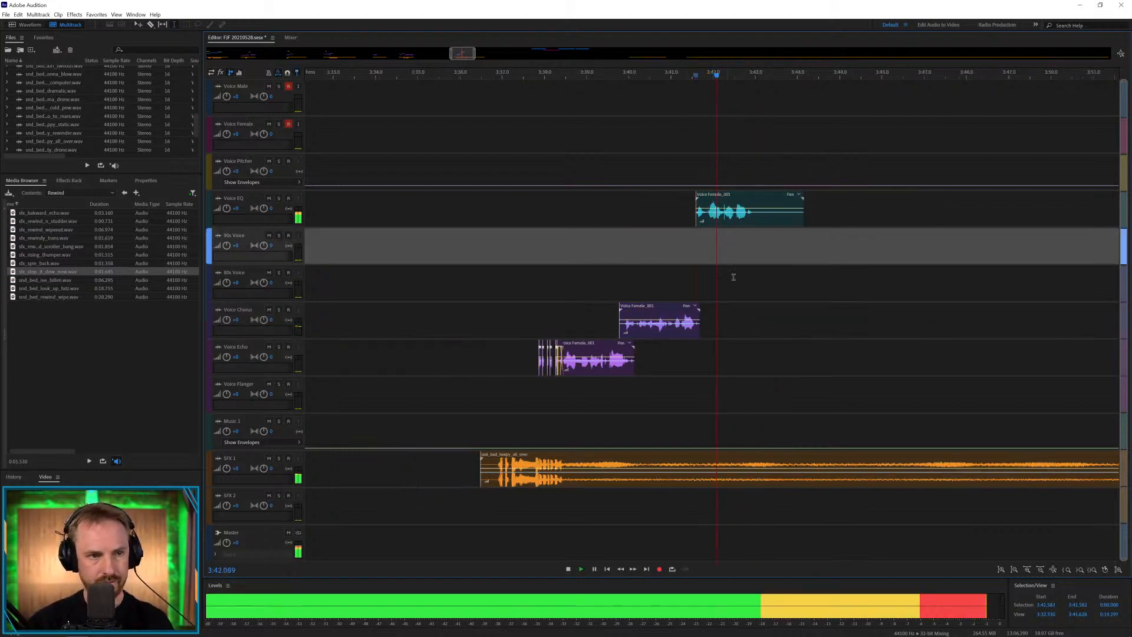
{"action": "key", "text": "space"}
Cut out the middle of the beepy SFX 1 bed, crossfade its ending in at about 3:41, and play the promo.
{"action": "left_click_drag", "start_coordinate": [869, 470], "coordinate": [712, 470]}
{"action": "key", "text": "Delete"}
{"action": "left_click", "coordinate": [829, 427]}
{"action": "left_click_drag", "start_coordinate": [938, 458], "coordinate": [743, 465]}
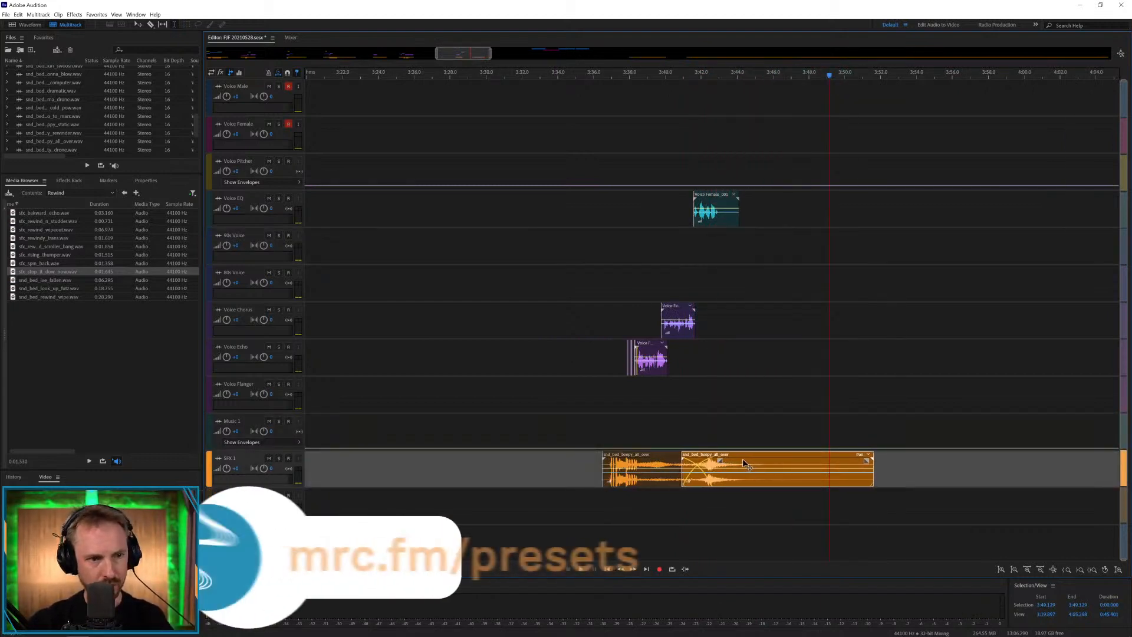
{"action": "left_click", "coordinate": [608, 413]}
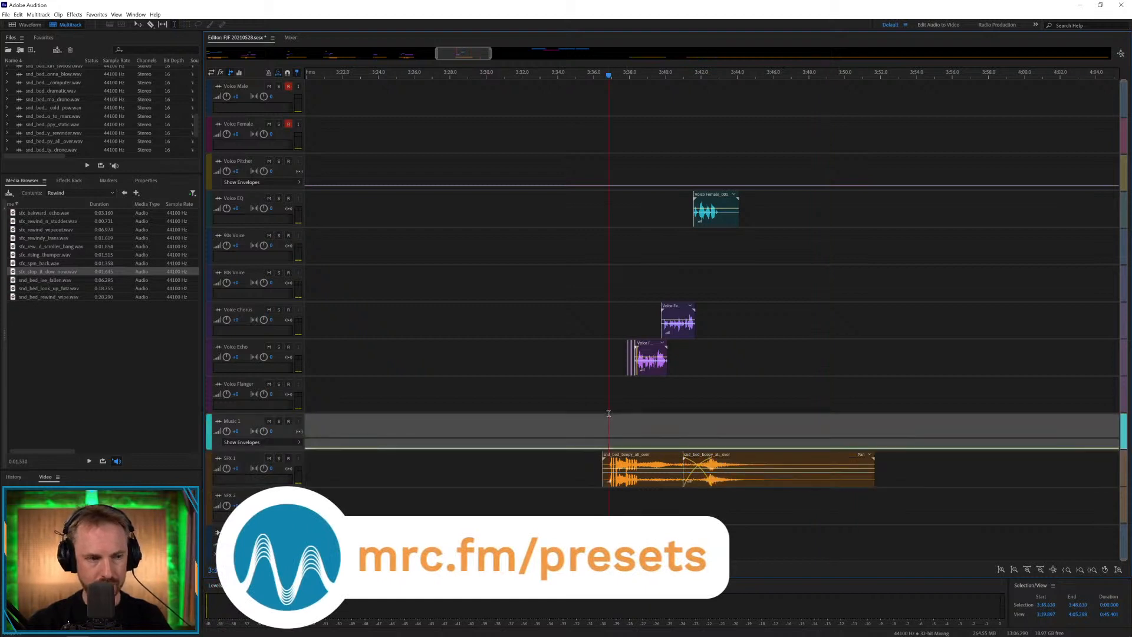
{"action": "key", "text": "space"}
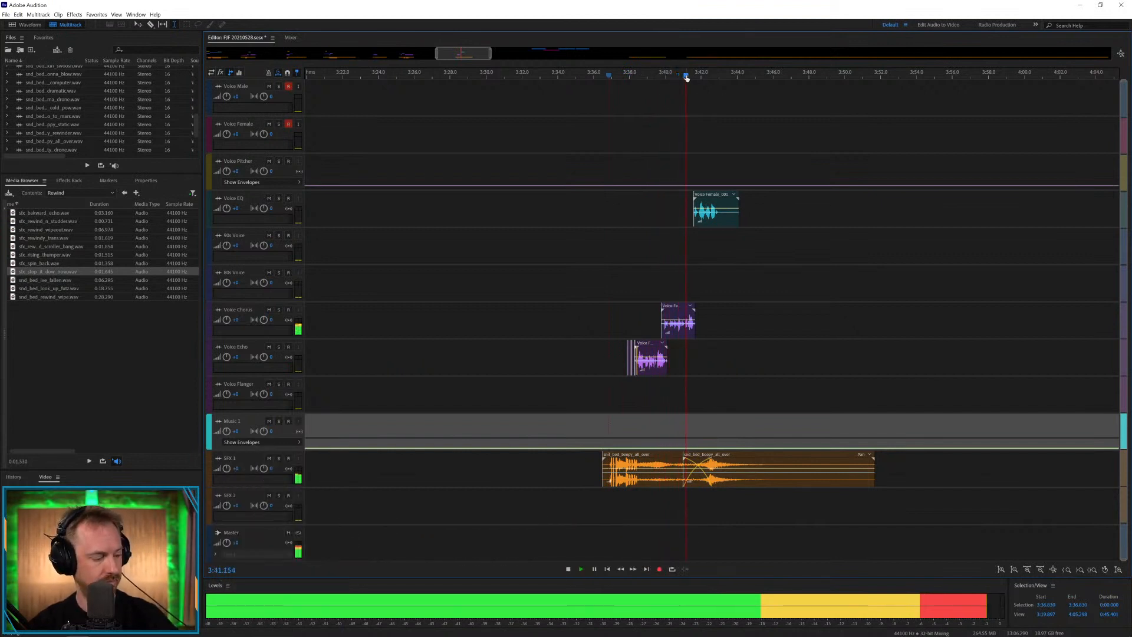
{"action": "scroll", "coordinate": [686, 79], "scroll_direction": "down", "scroll_amount": 8}
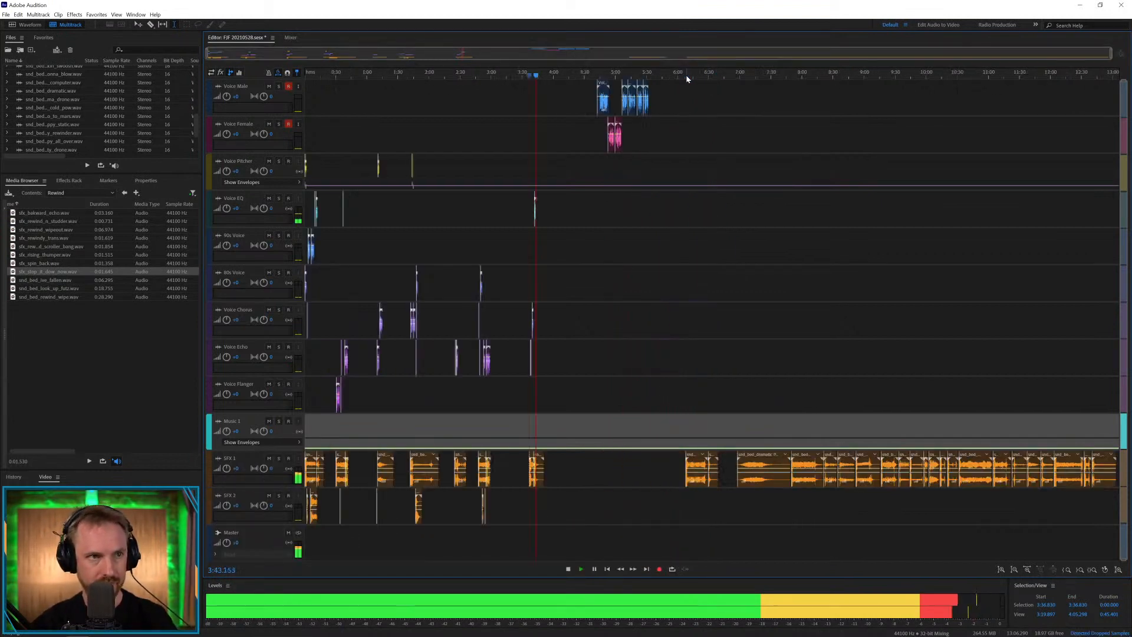
{"action": "key", "text": "space"}
Move the raw male and female clips out past 6:00, with the first male clip placed on Voice Chorus at about 4:06.
{"action": "left_click_drag", "start_coordinate": [571, 95], "coordinate": [712, 136]}
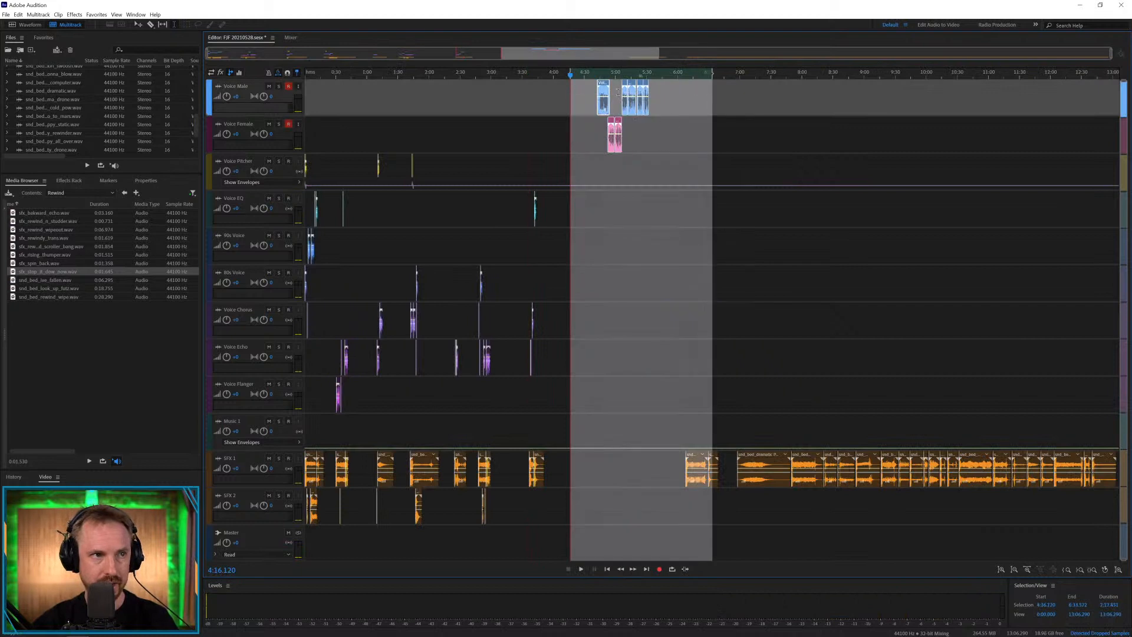
{"action": "left_click_drag", "start_coordinate": [607, 85], "coordinate": [566, 327]}
{"action": "left_click", "coordinate": [784, 138]}
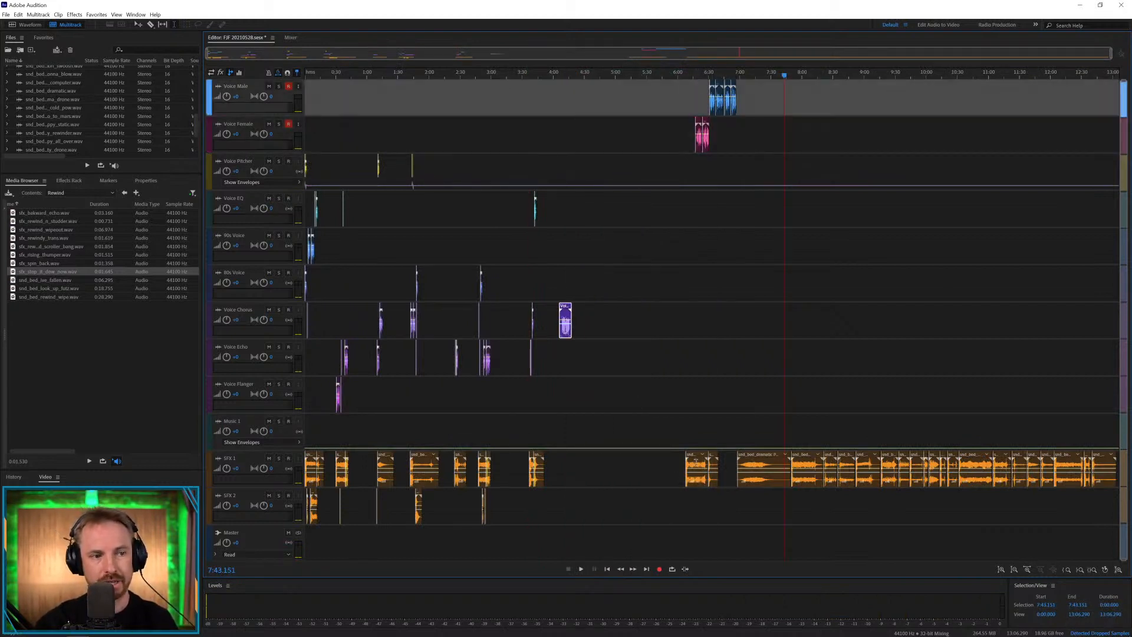
Move the next SFX 1 bed under the male clip, starting at about 4:06.9, and play the combination.
{"action": "right_click", "coordinate": [698, 455]}
{"action": "left_click_drag", "start_coordinate": [692, 459], "coordinate": [575, 467]}
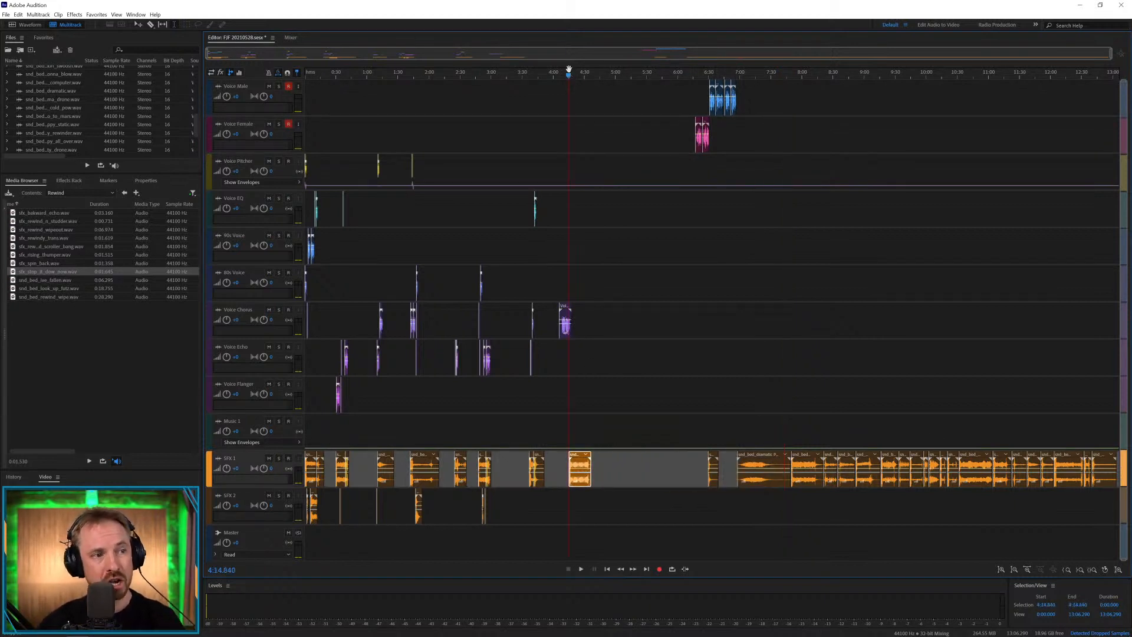
{"action": "scroll", "coordinate": [569, 69], "scroll_direction": "up", "scroll_amount": 5}
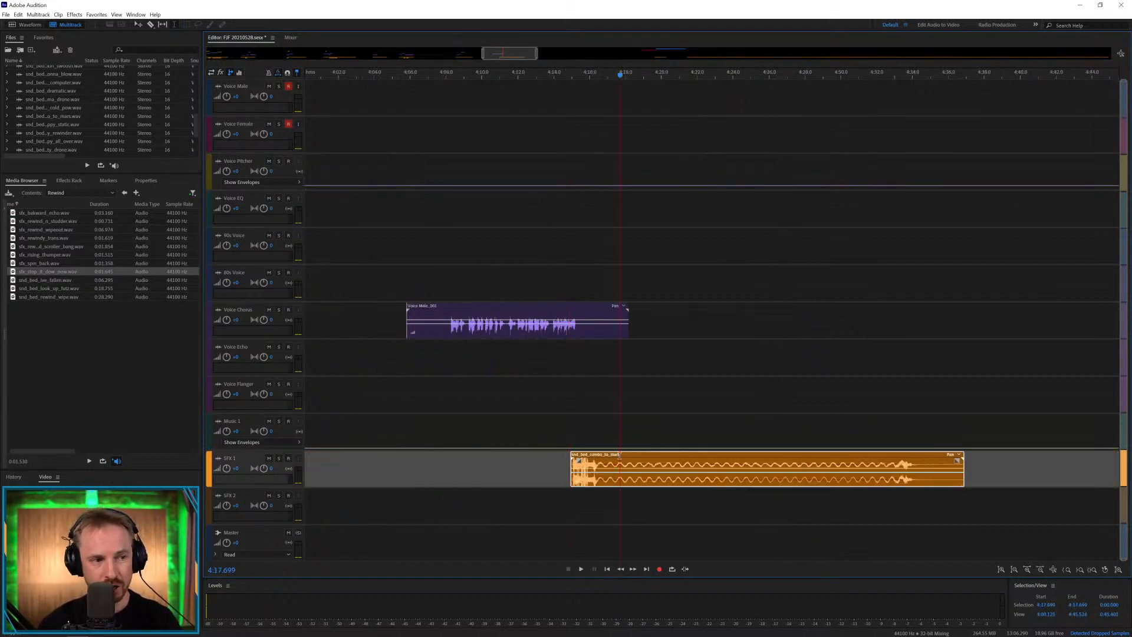
{"action": "left_click_drag", "start_coordinate": [619, 455], "coordinate": [475, 466]}
{"action": "left_click", "coordinate": [424, 434]}
{"action": "key", "text": "space"}
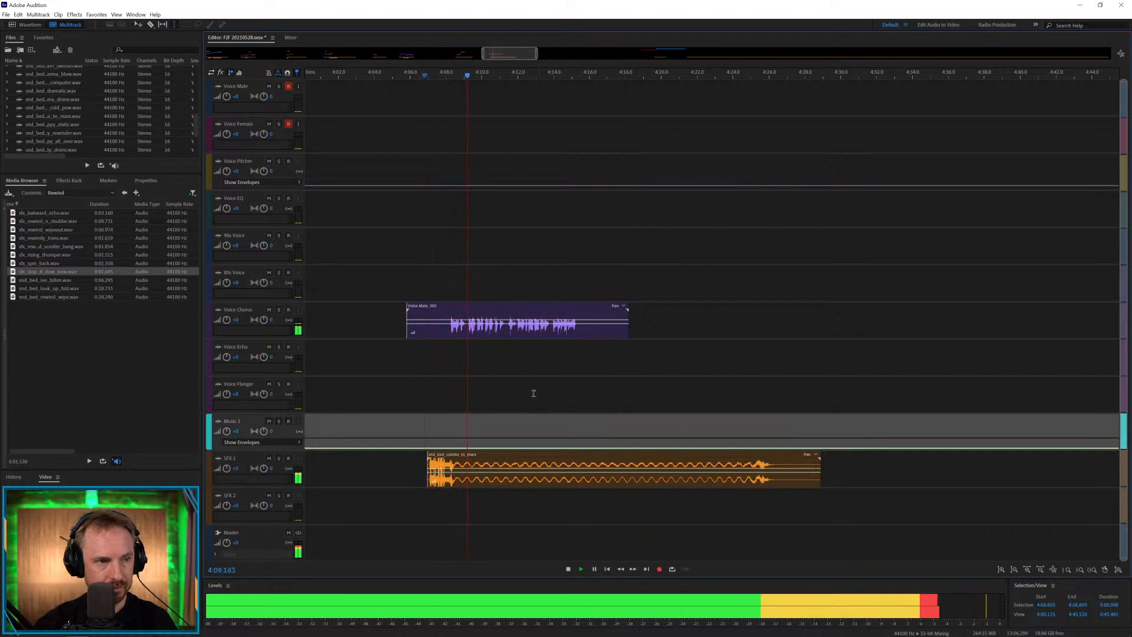
{"action": "key", "text": "space"}
Add sfx_rewind_n_studder to SFX 2 at about 4:10.9, shorten the bed with a crossfade at about 4:10.3, and play it back.
{"action": "left_click_drag", "start_coordinate": [65, 226], "coordinate": [503, 509]}
{"action": "left_click_drag", "start_coordinate": [525, 469], "coordinate": [501, 457]}
{"action": "key", "text": "Delete"}
{"action": "left_click", "coordinate": [660, 438]}
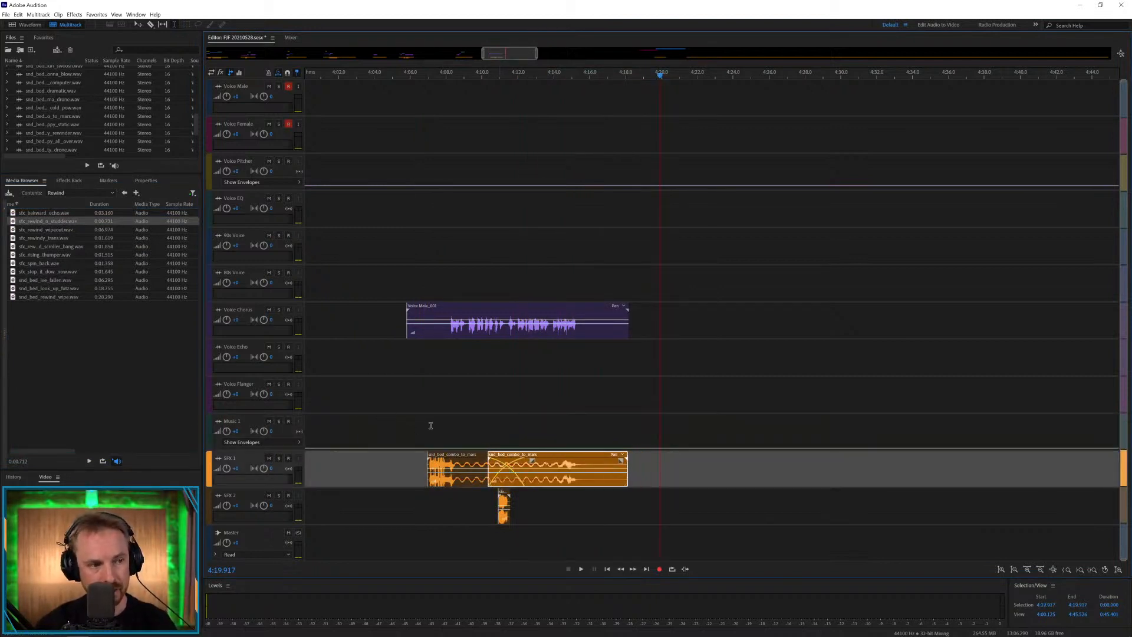
{"action": "left_click", "coordinate": [430, 425]}
{"action": "key", "text": "space"}
{"action": "key", "text": "space"}
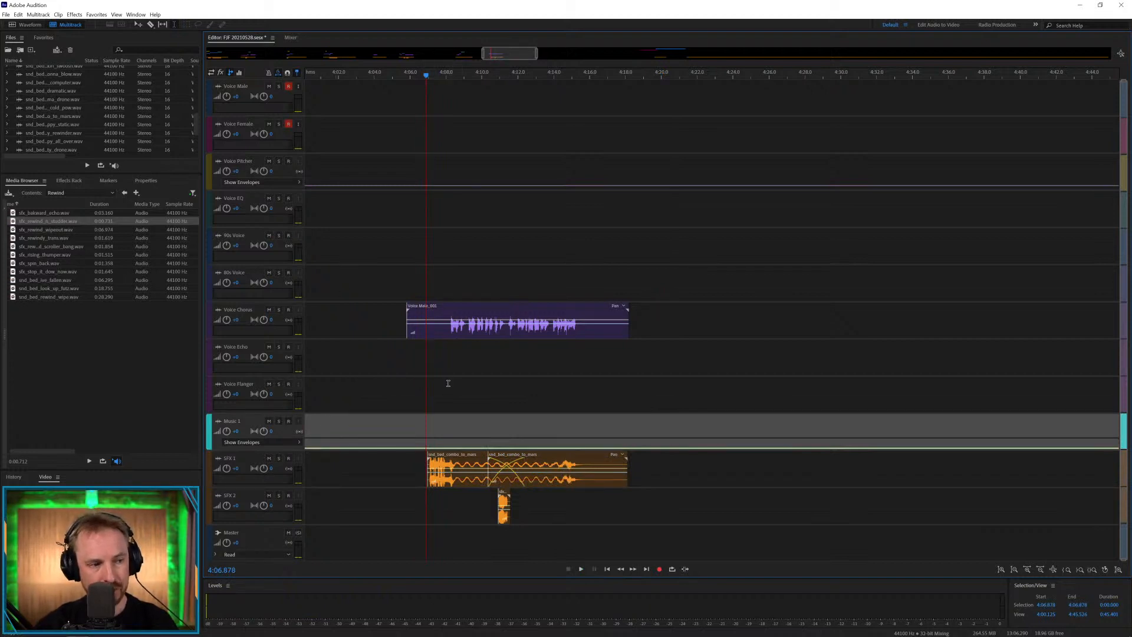
{"action": "key", "text": "space"}
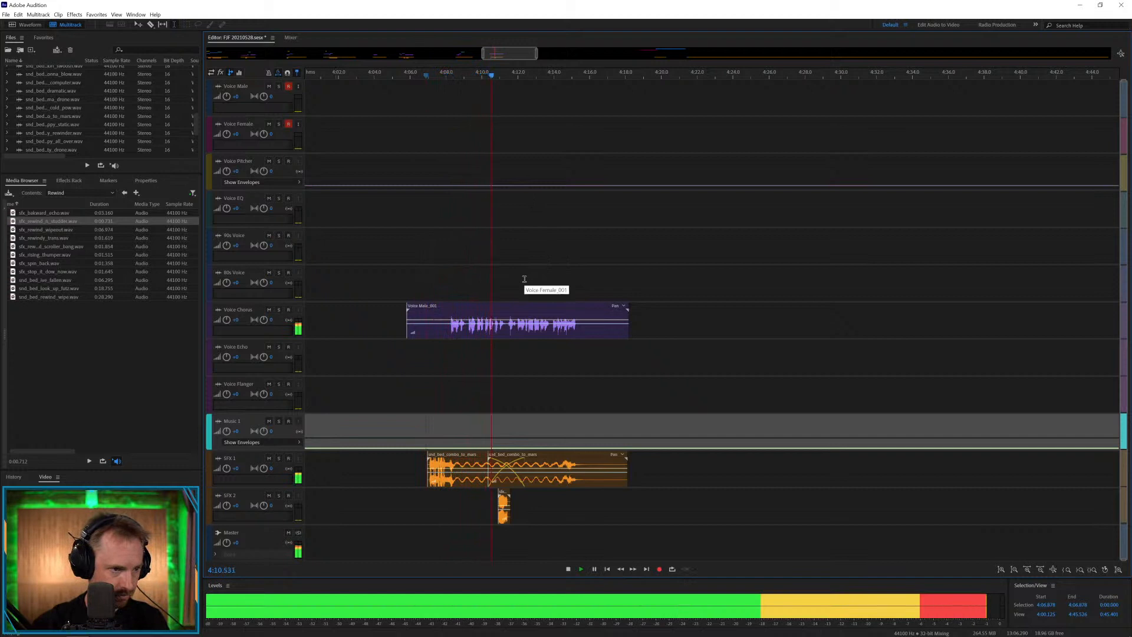
{"action": "key", "text": "space"}
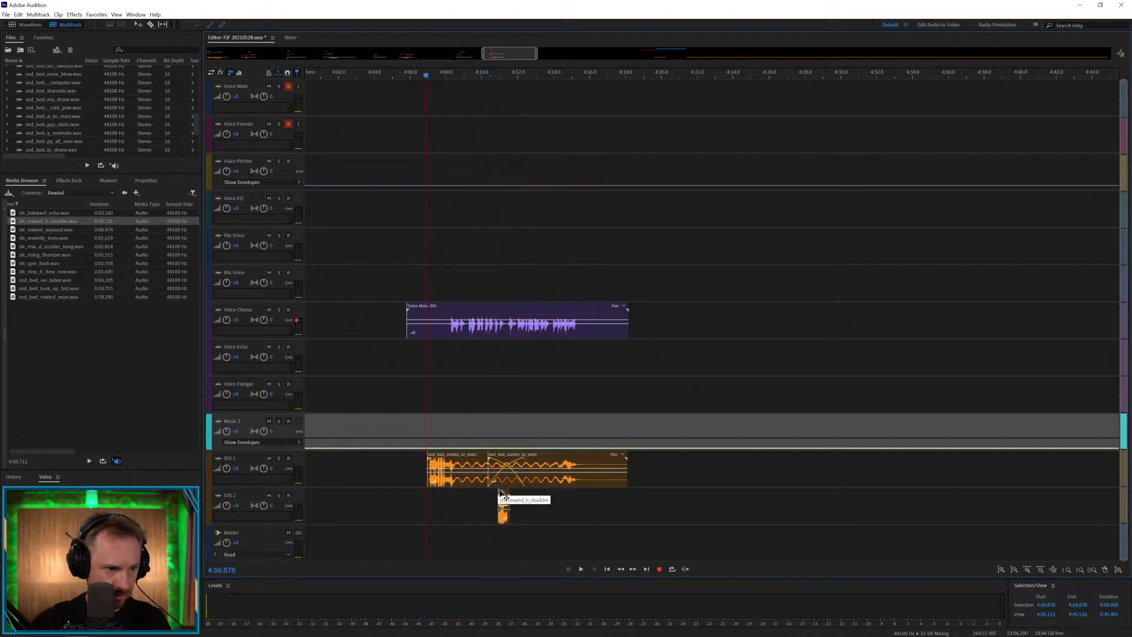
Shift the rewind effect on SFX 2 slightly to start at about 4:11.1 and play from just before it.
{"action": "left_click", "coordinate": [506, 494]}
{"action": "left_click", "coordinate": [489, 497]}
{"action": "key", "text": "space"}
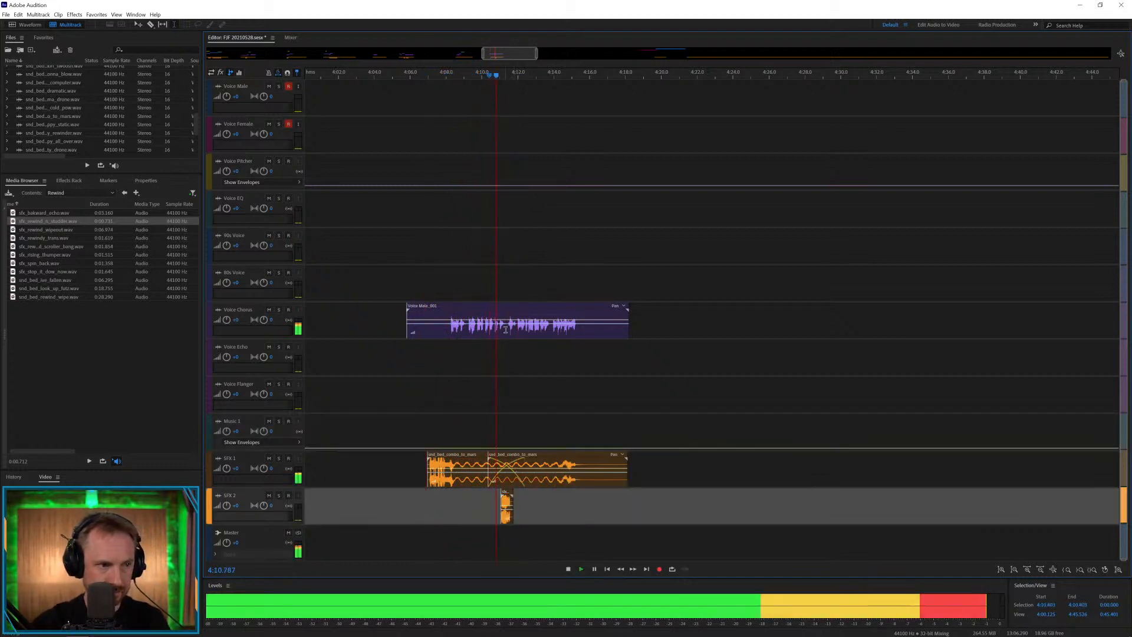
Copy the male clip's section at about 4:11.4 to 4:11.9 onto Voice Pitcher, dip the pitch envelope under it, and play.
{"action": "left_click_drag", "start_coordinate": [508, 329], "coordinate": [510, 329]}
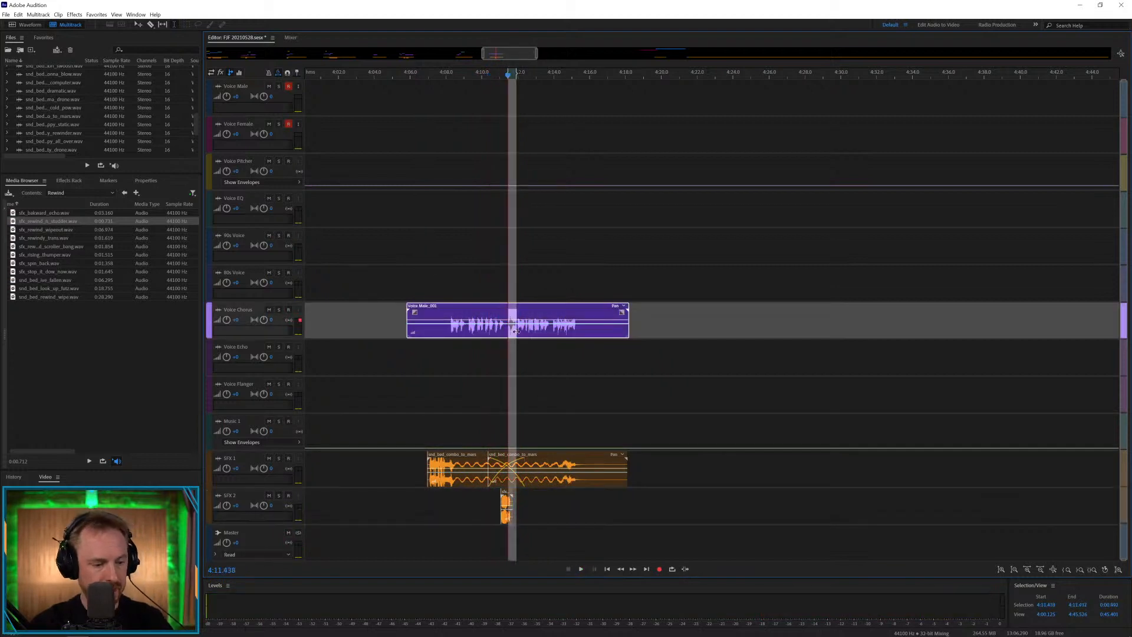
{"action": "left_click_drag", "start_coordinate": [508, 285], "coordinate": [505, 179]}
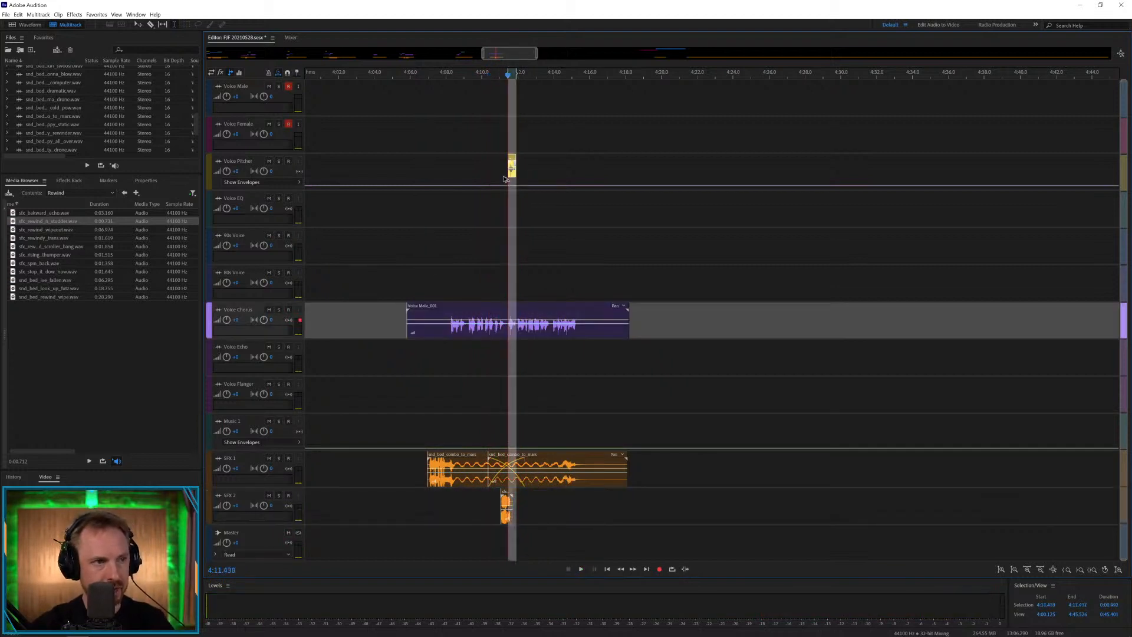
{"action": "left_click", "coordinate": [522, 187]}
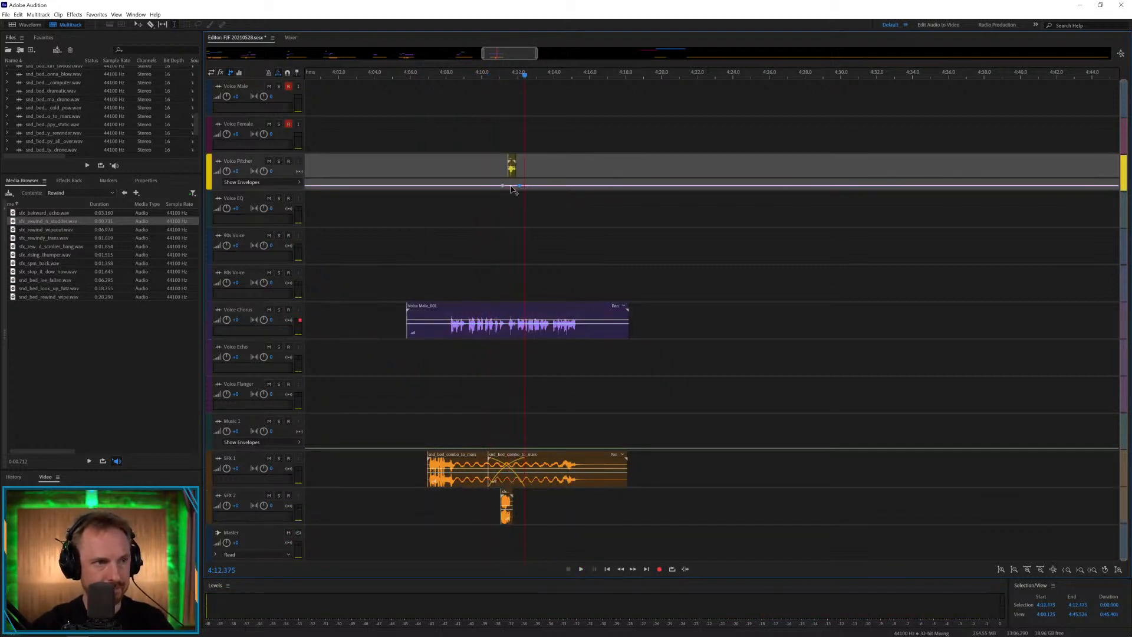
{"action": "left_click", "coordinate": [499, 206]}
{"action": "key", "text": "space"}
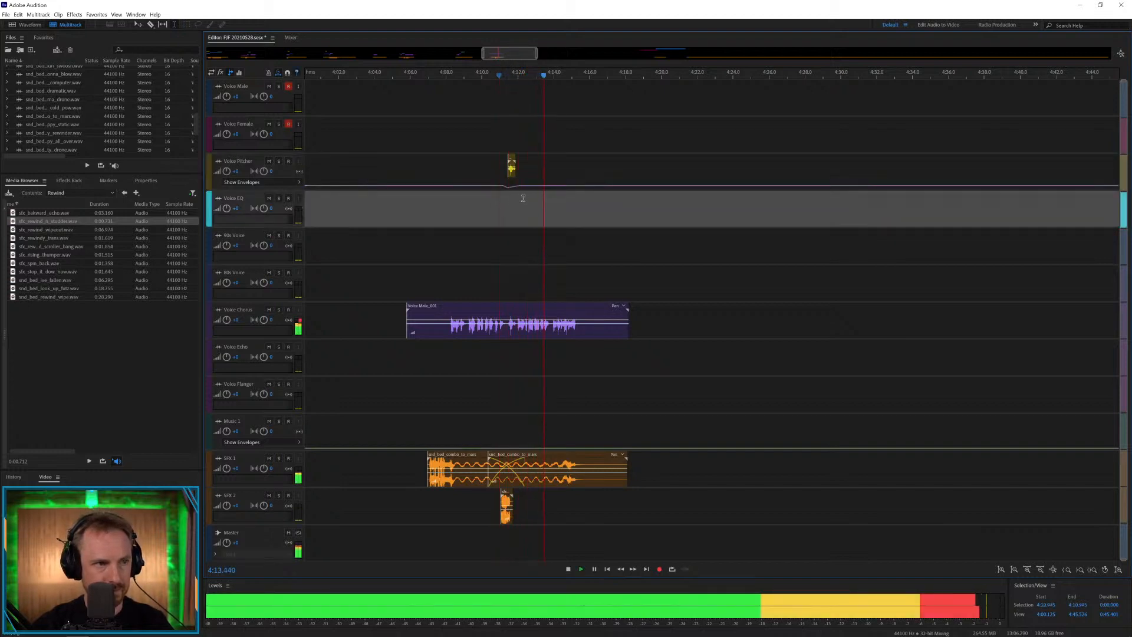
{"action": "key", "text": "space"}
Copy the male section from about 4:11.9 to 4:13.9 onto Voice Pitcher, raise the pitch envelope mid-section, and play from about 4:10.
{"action": "left_click_drag", "start_coordinate": [552, 328], "coordinate": [524, 172]}
{"action": "scroll", "coordinate": [530, 309], "scroll_direction": "left", "scroll_amount": 1}
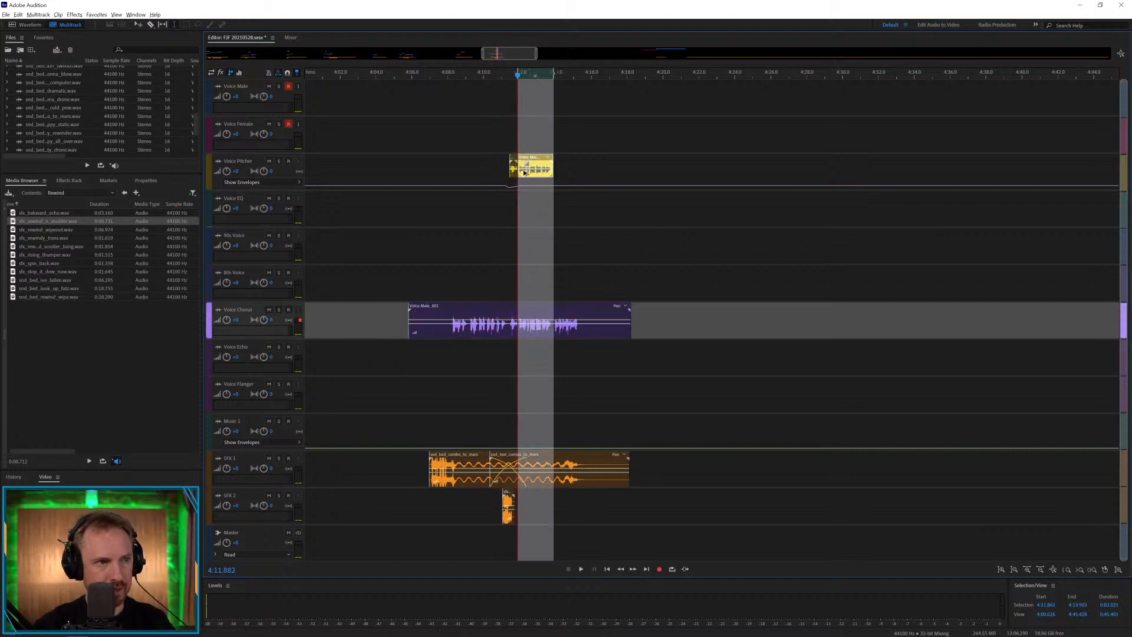
{"action": "left_click", "coordinate": [533, 193]}
{"action": "left_click", "coordinate": [548, 187]}
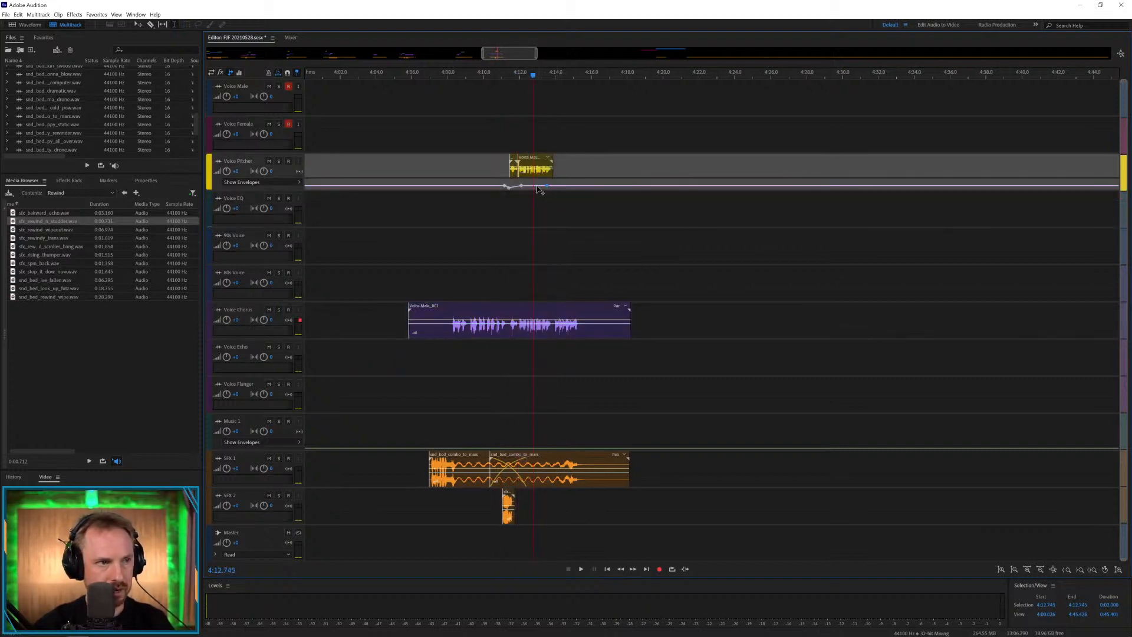
{"action": "left_click", "coordinate": [536, 185]}
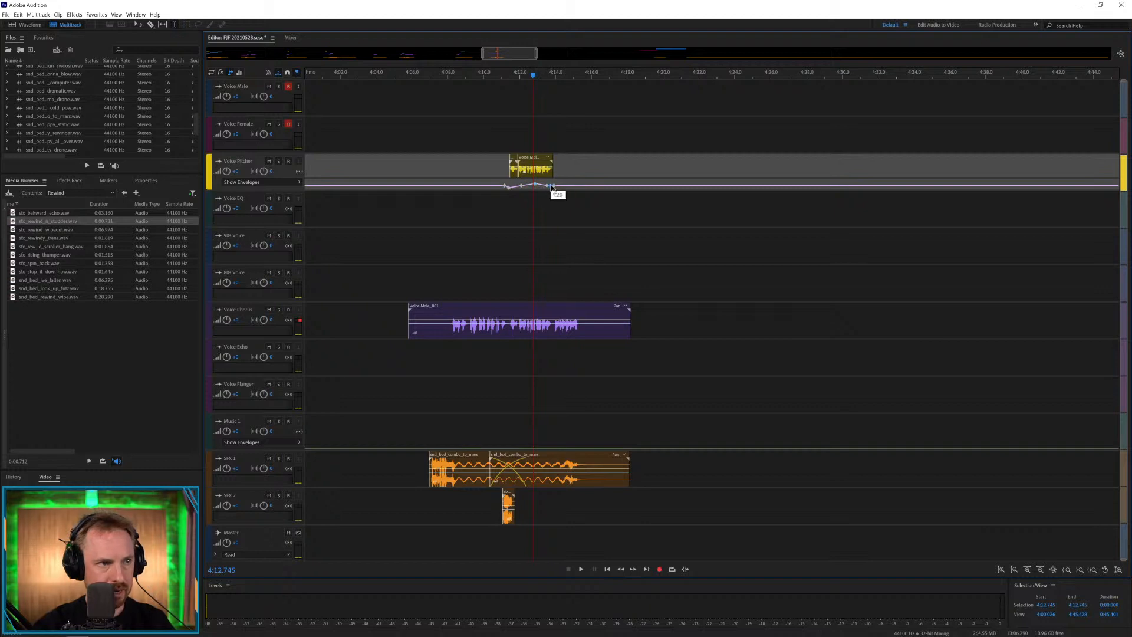
{"action": "left_click", "coordinate": [504, 205]}
{"action": "left_click", "coordinate": [483, 215]}
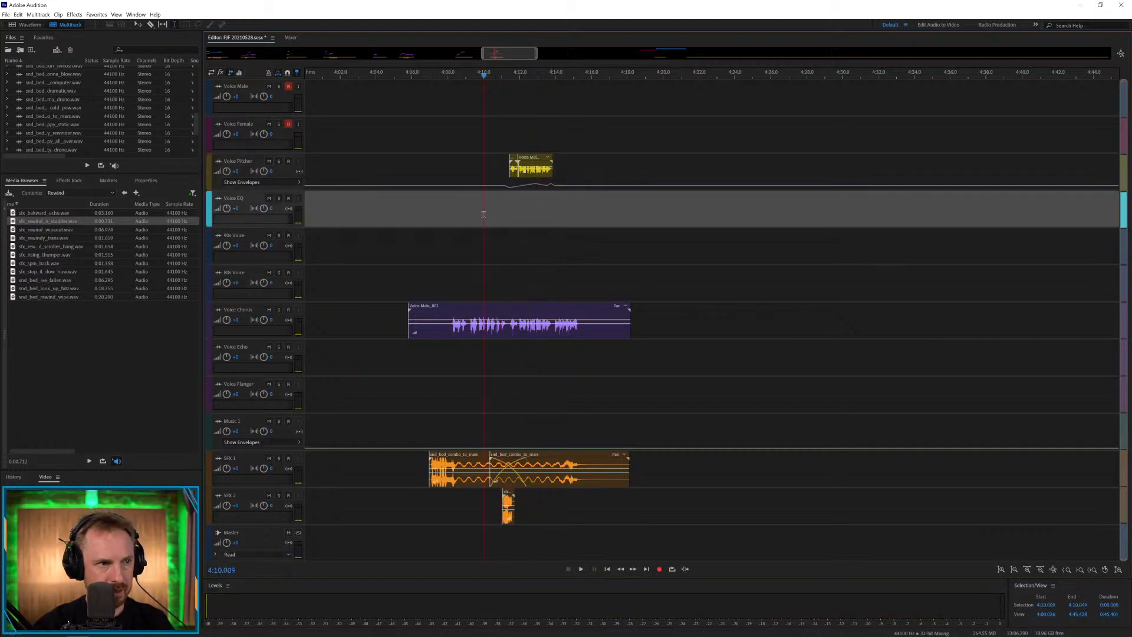
{"action": "key", "text": "space"}
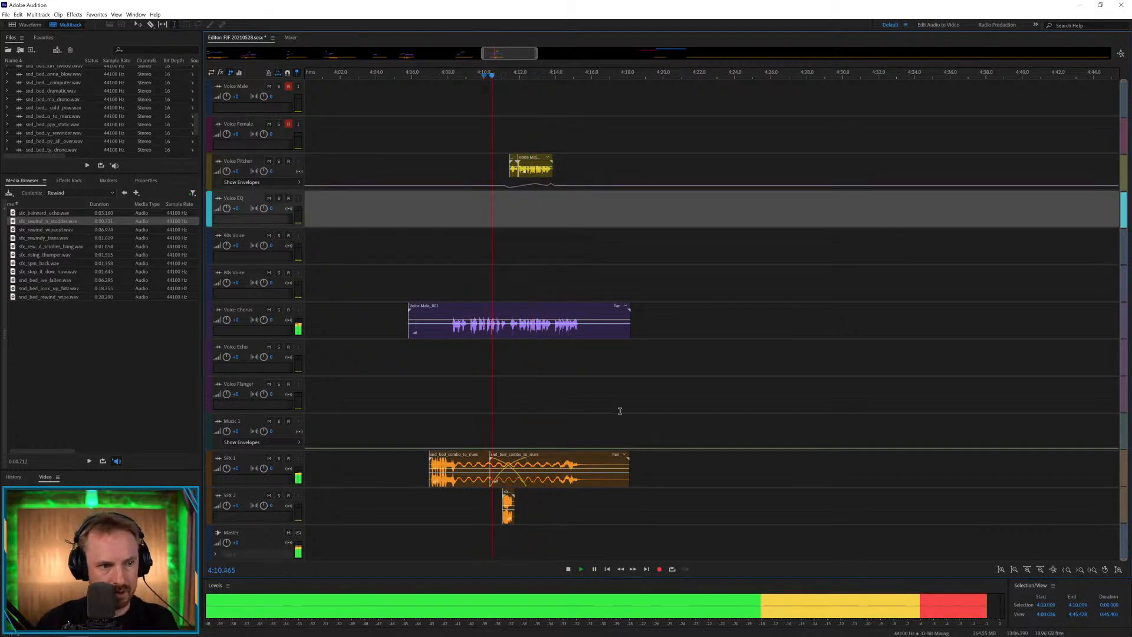
{"action": "key", "text": "space"}
Split the male clip at about 4:13.9, move the remainder to Voice Echo at the same time, and play the change.
{"action": "left_click", "coordinate": [553, 331]}
{"action": "key", "text": "ctrl+k"}
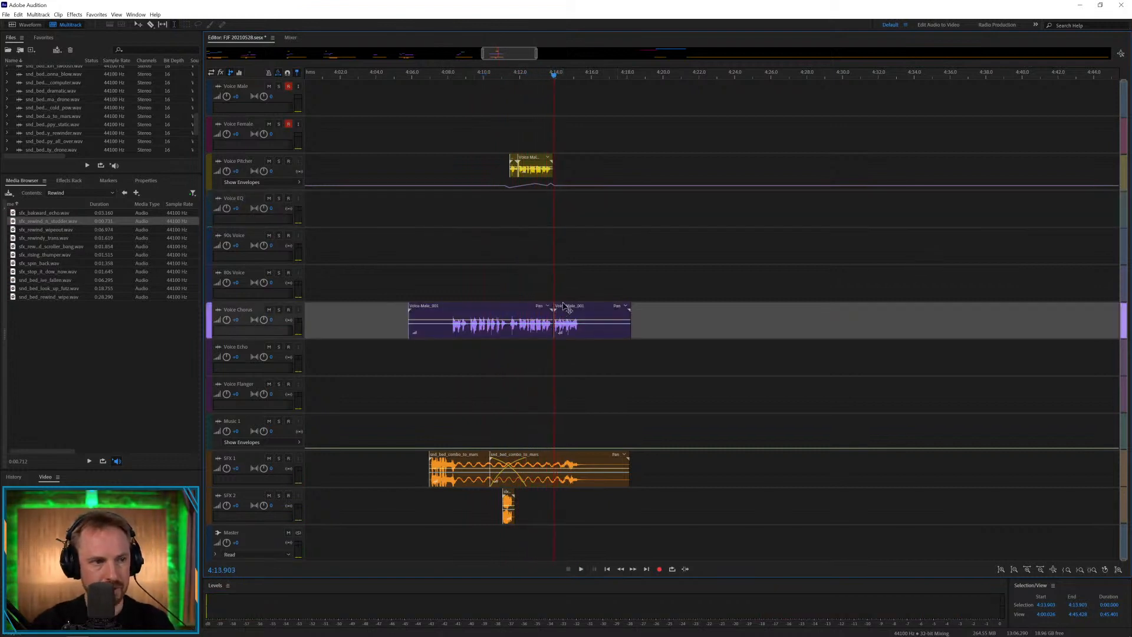
{"action": "left_click_drag", "start_coordinate": [564, 307], "coordinate": [563, 344]}
{"action": "key", "text": "space"}
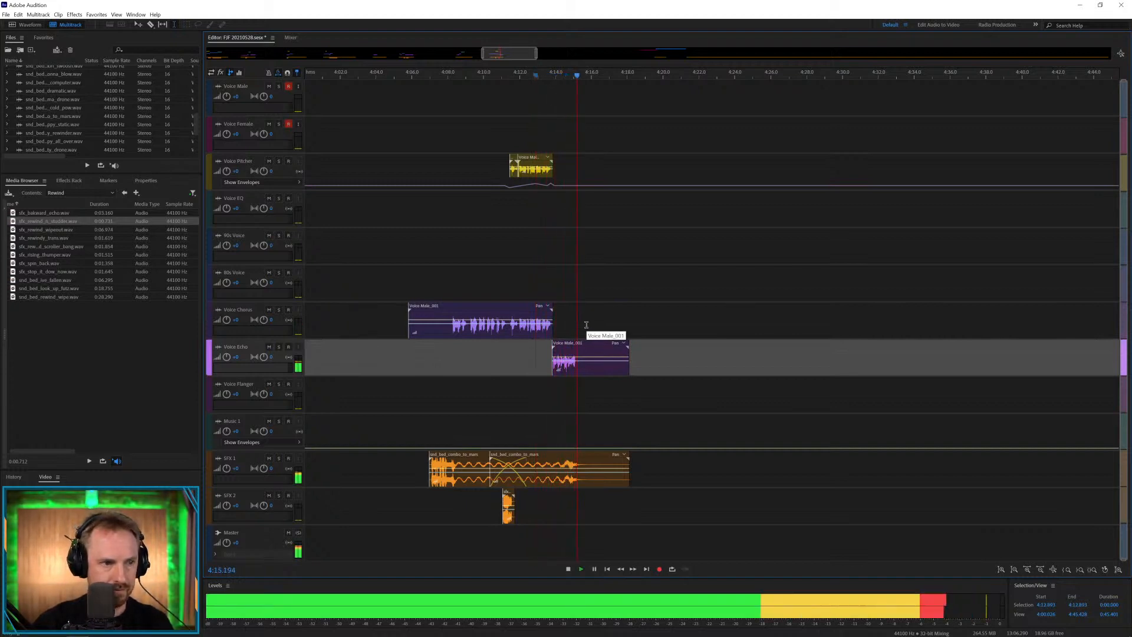
{"action": "key", "text": "space"}
Place the next female clip on Voice Echo at about 4:42.7 and the snd_bed_deep_cold_pow bed at about 4:43.1, and play them.
{"action": "scroll", "coordinate": [579, 74], "scroll_direction": "down", "scroll_amount": 2}
{"action": "scroll", "coordinate": [579, 73], "scroll_direction": "down", "scroll_amount": 4}
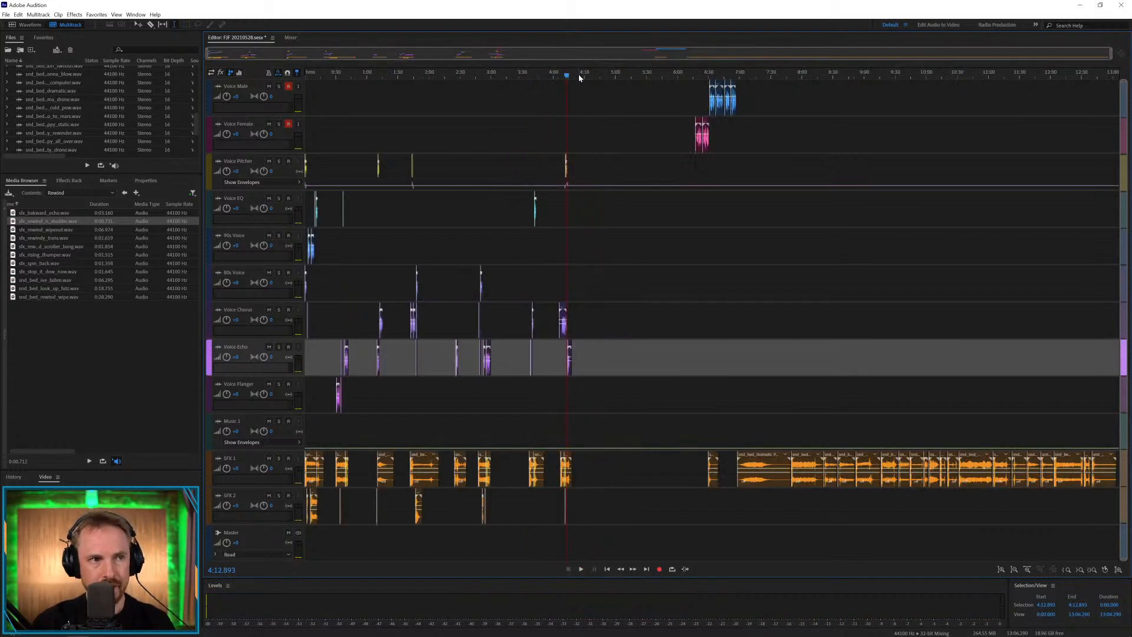
{"action": "left_click_drag", "start_coordinate": [698, 125], "coordinate": [600, 349]}
{"action": "left_click_drag", "start_coordinate": [713, 460], "coordinate": [601, 465]}
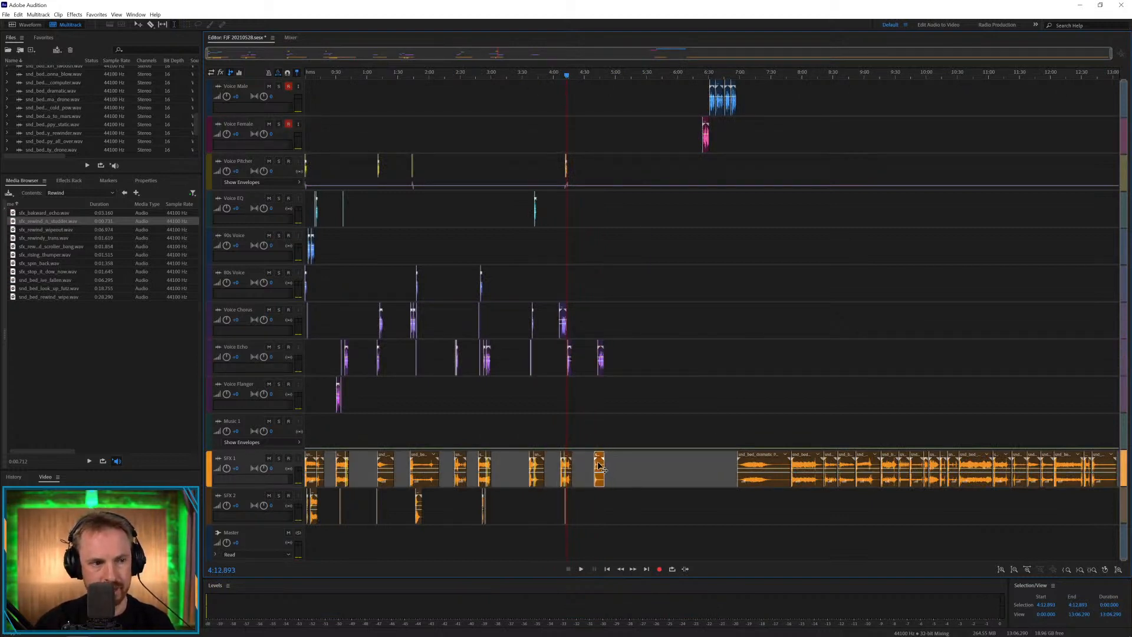
{"action": "left_click", "coordinate": [596, 76]}
{"action": "scroll", "coordinate": [595, 76], "scroll_direction": "up", "scroll_amount": 8}
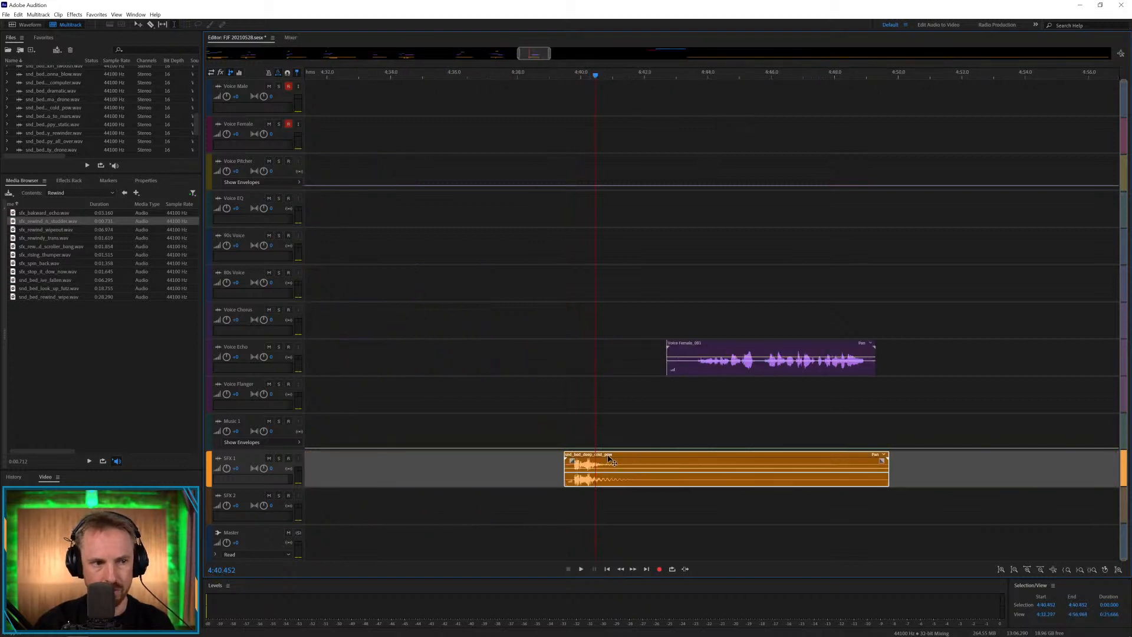
{"action": "left_click_drag", "start_coordinate": [610, 459], "coordinate": [725, 462]}
{"action": "left_click", "coordinate": [694, 433]}
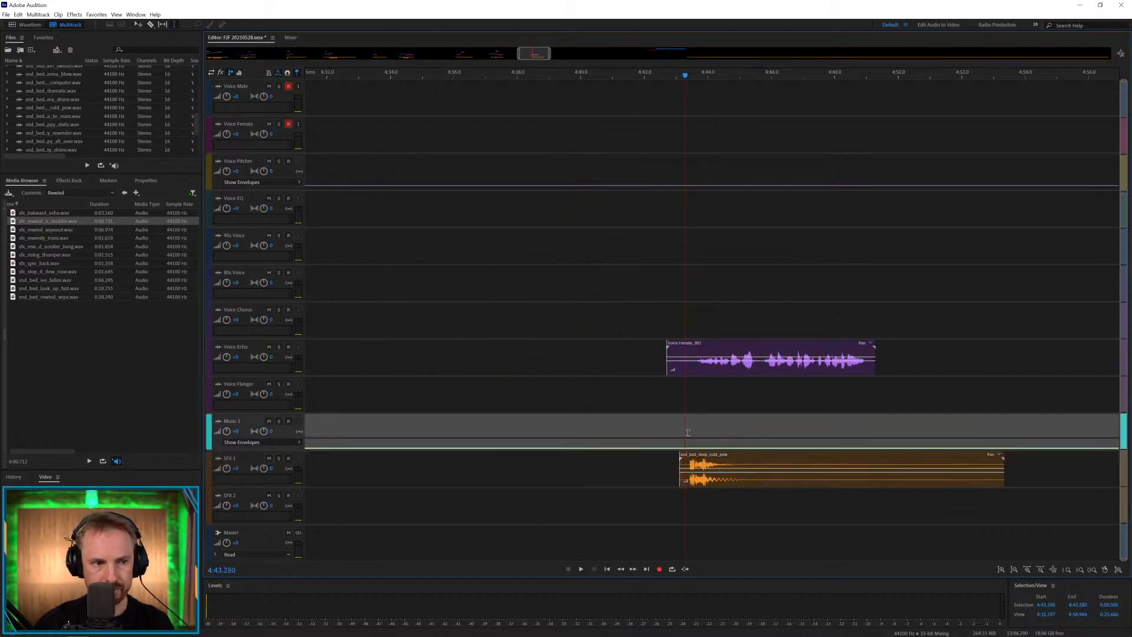
{"action": "key", "text": "space"}
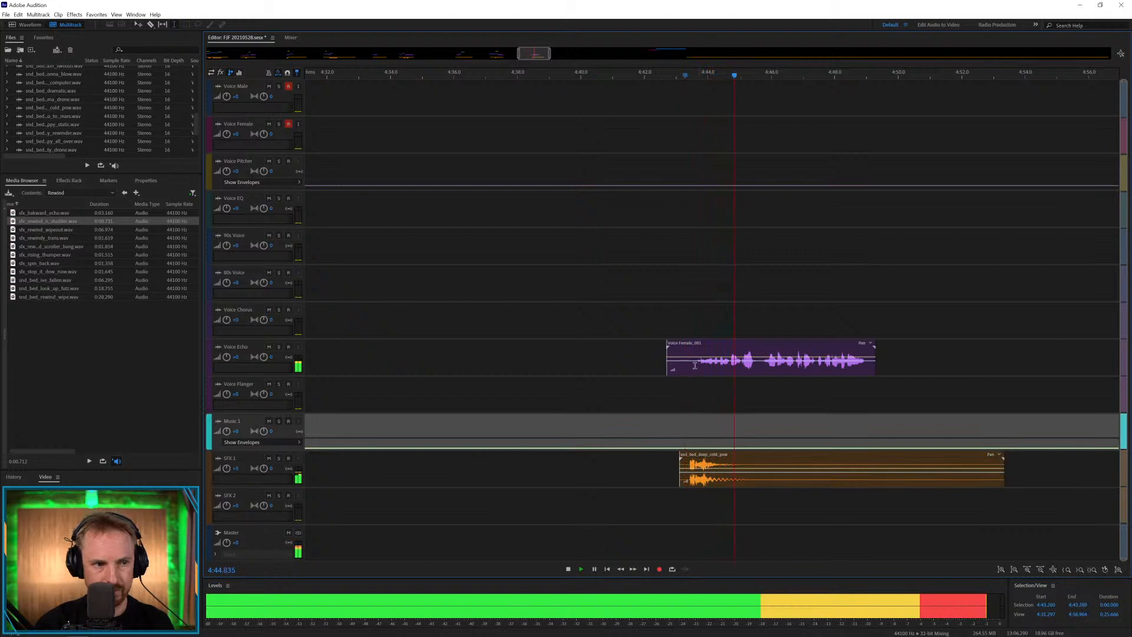
Trim the female clip's silent lead-in so it starts at about 4:43.6 on Voice Echo.
{"action": "left_click_drag", "start_coordinate": [694, 365], "coordinate": [635, 365]}
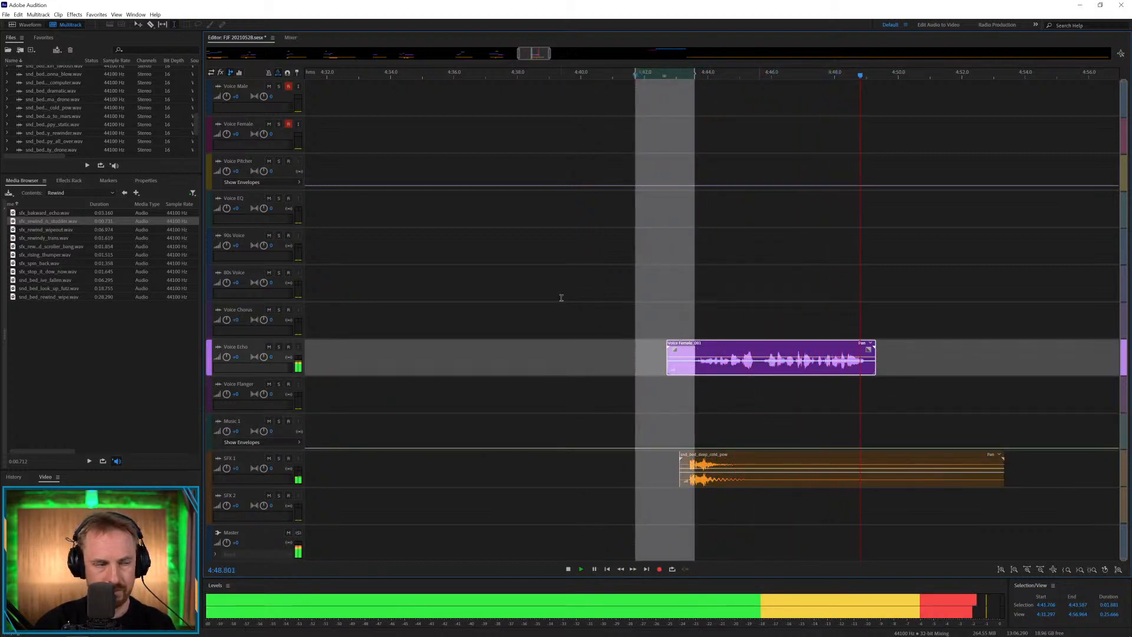
{"action": "key", "text": "space"}
{"action": "key", "text": "Delete"}
Add sfx_rewindy_trans to SFX 2 at about 4:45.2, open a gap in the female clip from about 4:45.4 to 4:46.4, and play.
{"action": "left_click", "coordinate": [44, 235]}
{"action": "left_click", "coordinate": [44, 238]}
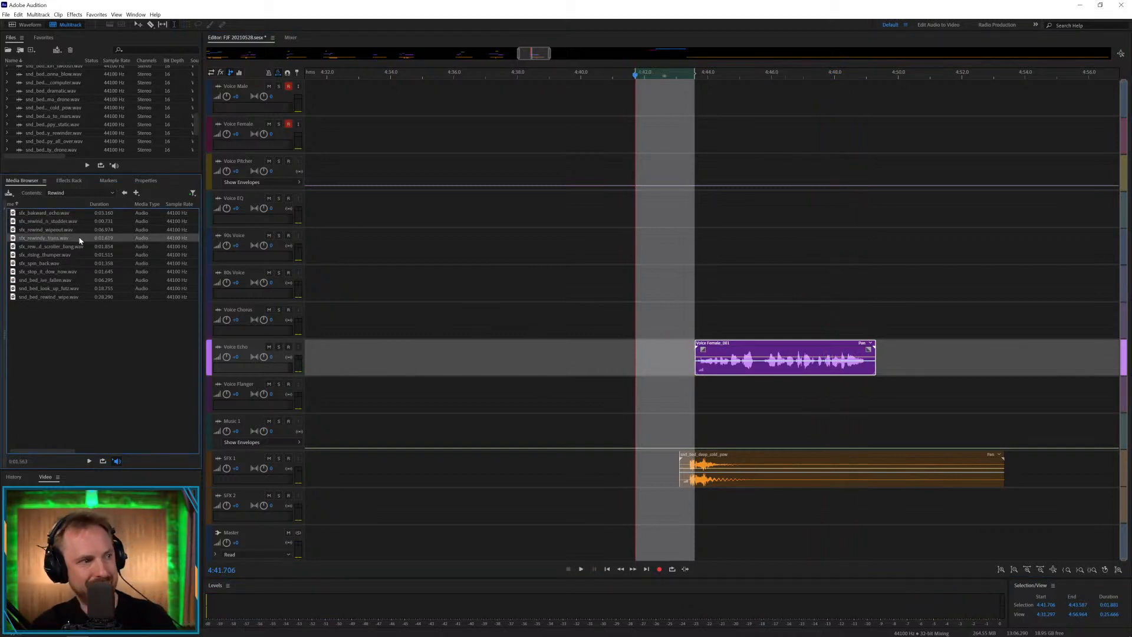
{"action": "left_click_drag", "start_coordinate": [79, 240], "coordinate": [745, 502]}
{"action": "left_click_drag", "start_coordinate": [753, 354], "coordinate": [811, 347]}
{"action": "key", "text": "Delete"}
{"action": "left_click", "coordinate": [783, 397]}
{"action": "left_click", "coordinate": [663, 387]}
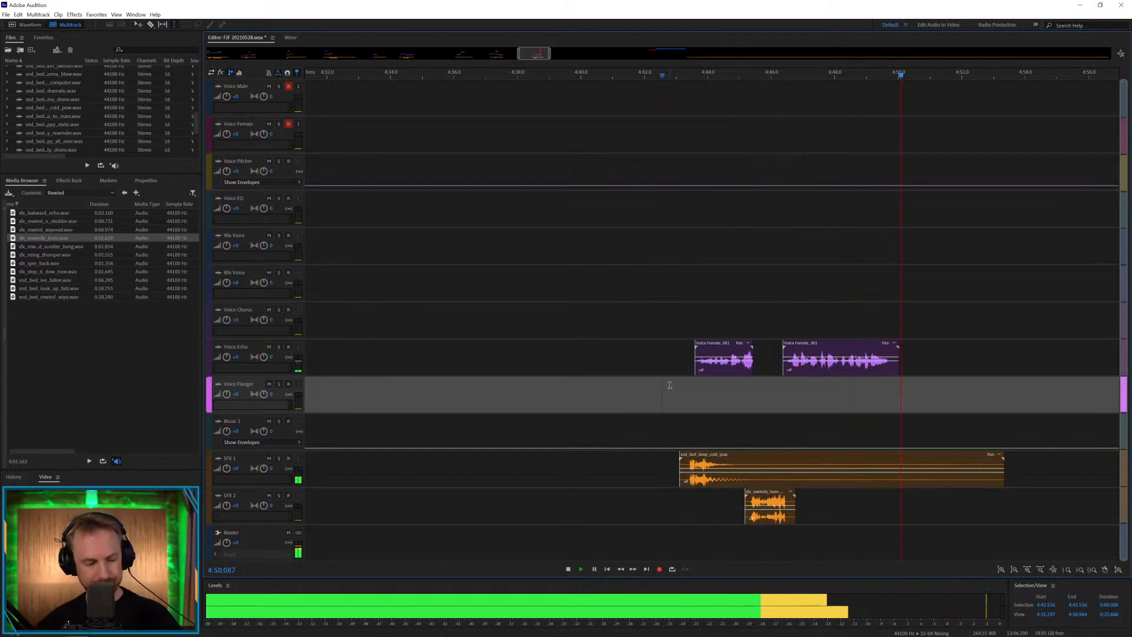
Shift the row of unused beds at the end of SFX 1 later, so the dramatic bed starts at about 7:43.
{"action": "key", "text": "backslash"}
{"action": "key", "text": "space"}
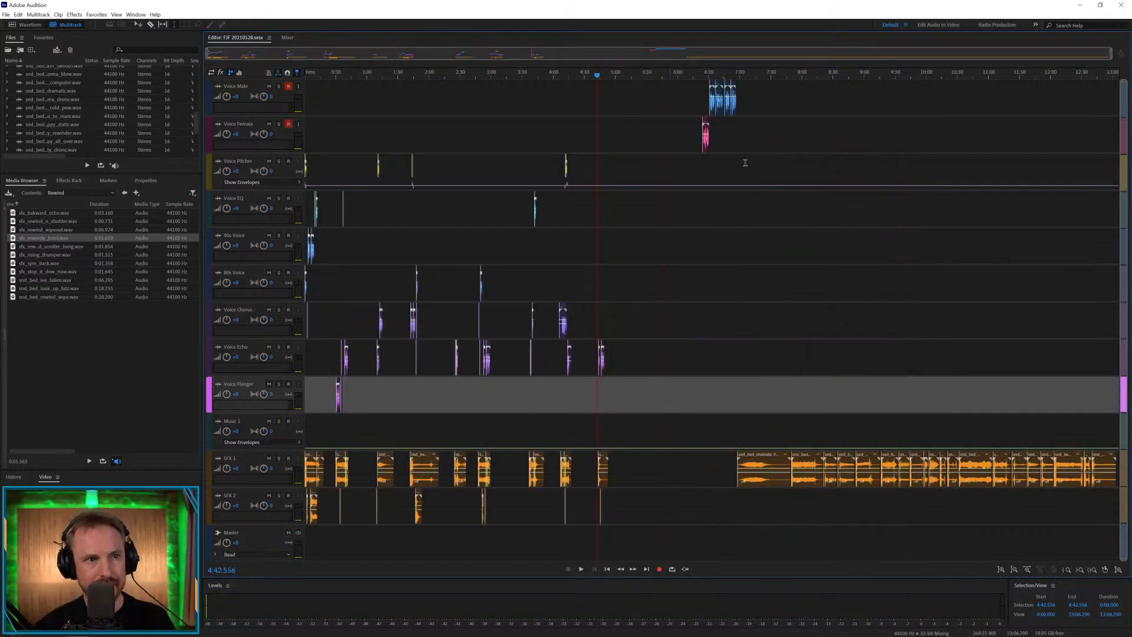
{"action": "left_click_drag", "start_coordinate": [714, 463], "coordinate": [879, 438]}
{"action": "left_click", "coordinate": [879, 438]}
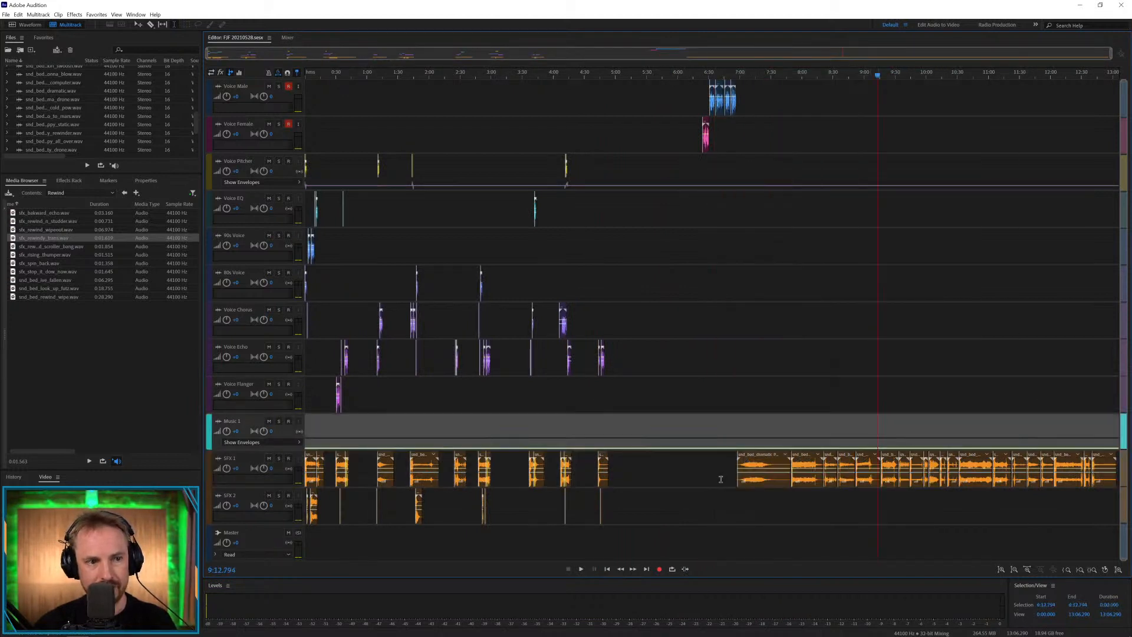
{"action": "left_click_drag", "start_coordinate": [721, 477], "coordinate": [1119, 463]}
{"action": "left_click_drag", "start_coordinate": [761, 457], "coordinate": [808, 456]}
{"action": "left_click", "coordinate": [828, 407]}
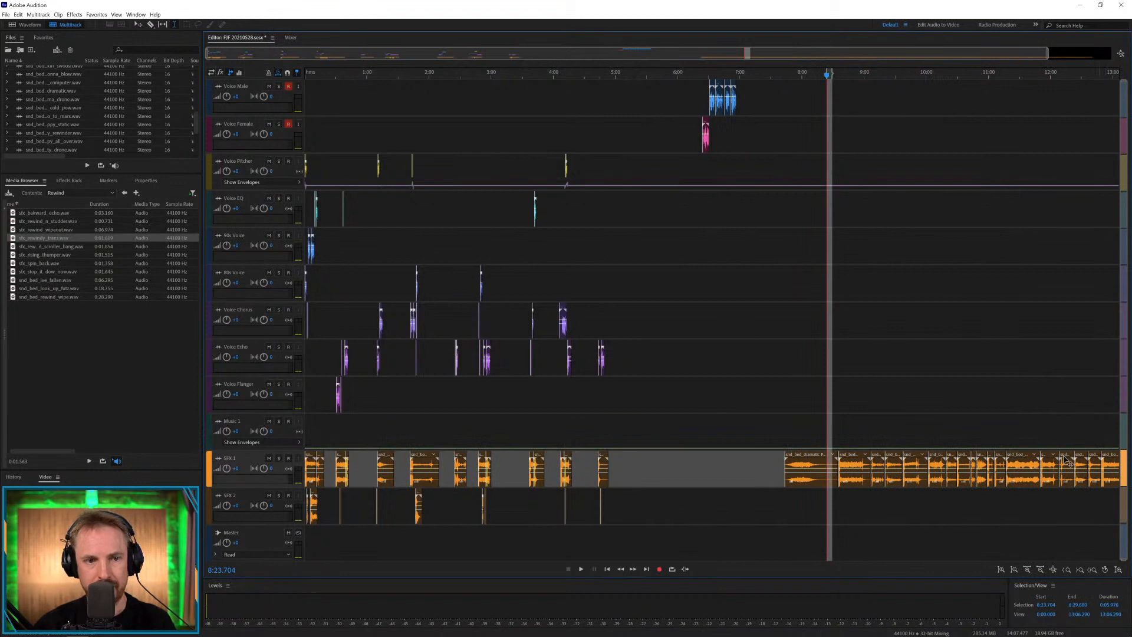
Pull two reserve beds onto SFX 1 and SFX 2 near 6:00, and place the next female clip on Voice Echo at about 5:15.
{"action": "left_click_drag", "start_coordinate": [1066, 461], "coordinate": [689, 470]}
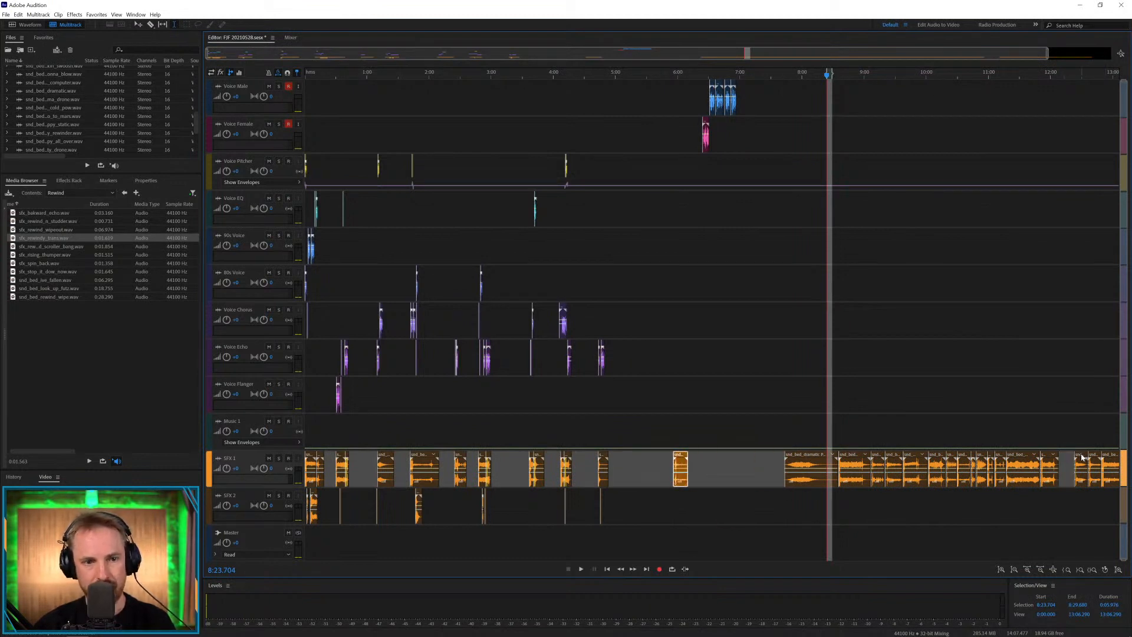
{"action": "left_click_drag", "start_coordinate": [1081, 457], "coordinate": [688, 503]}
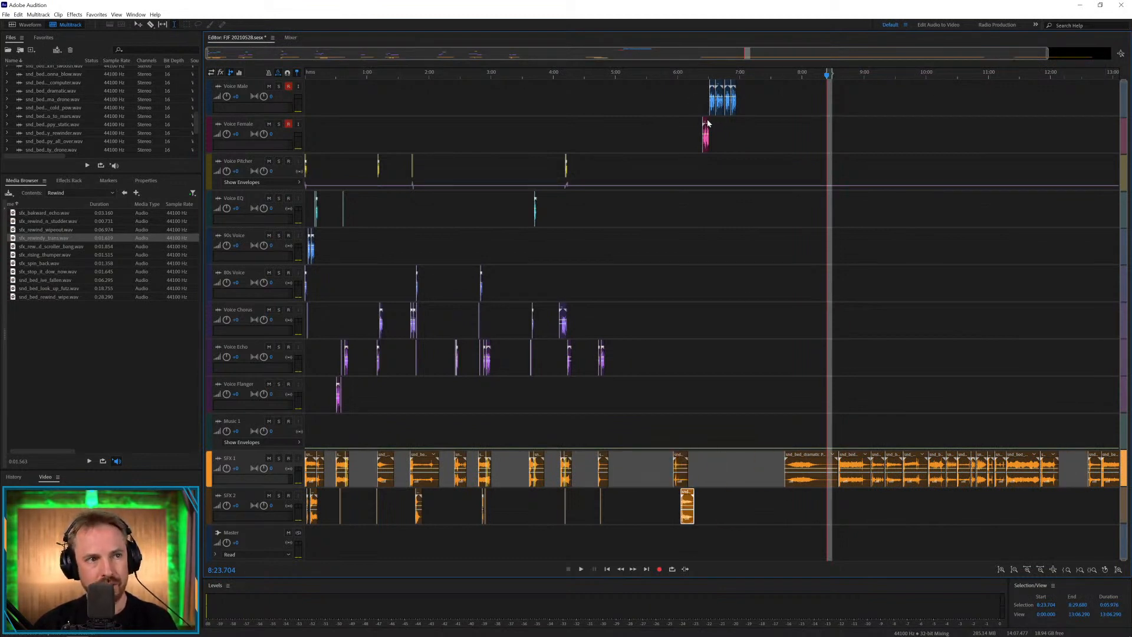
{"action": "left_click_drag", "start_coordinate": [708, 122], "coordinate": [640, 372]}
{"action": "left_click", "coordinate": [634, 75]}
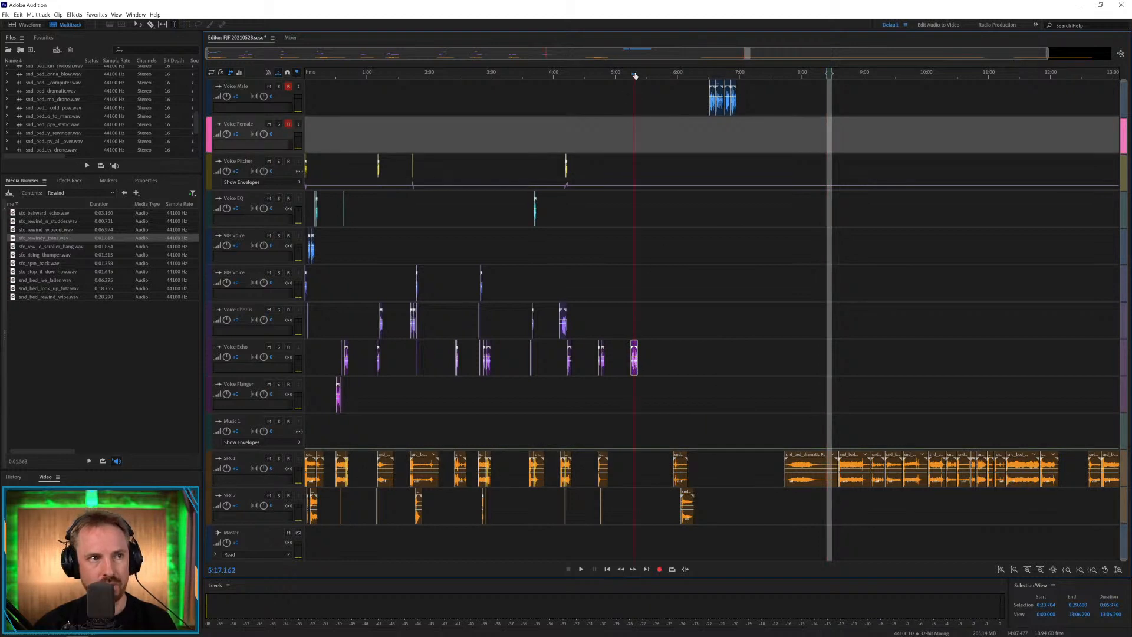
{"action": "scroll", "coordinate": [634, 75], "scroll_direction": "up", "scroll_amount": 9}
{"action": "scroll", "coordinate": [652, 68], "scroll_direction": "down", "scroll_amount": 5}
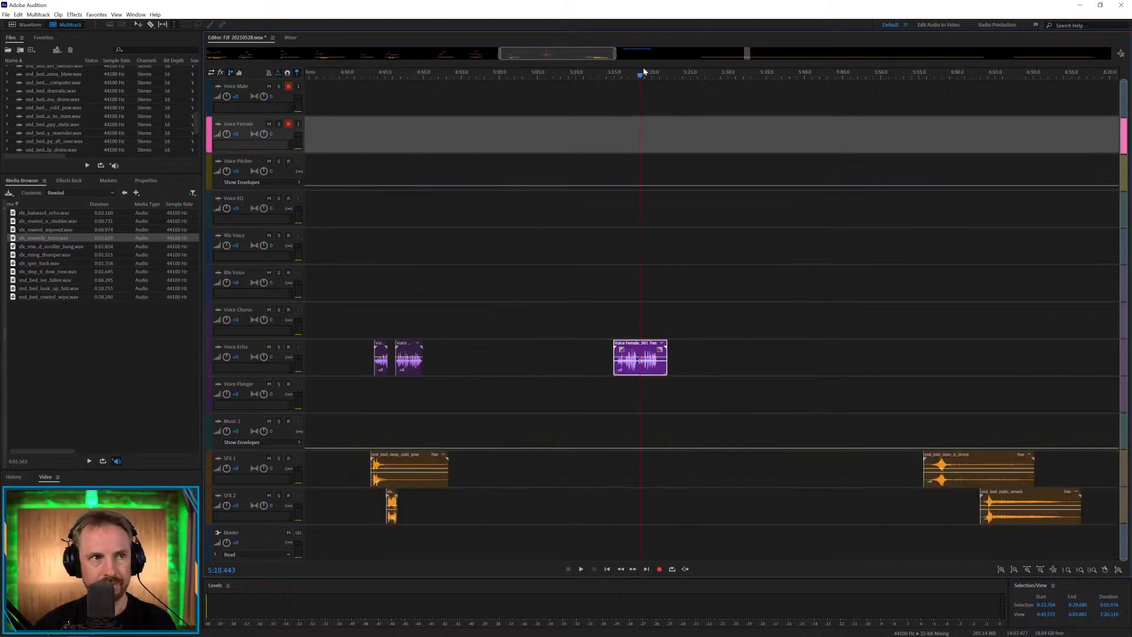
Move the drone bed to about 5:13 on SFX 1 and the static bed to about 5:17 on SFX 2, and play them.
{"action": "left_click_drag", "start_coordinate": [884, 462], "coordinate": [641, 464]}
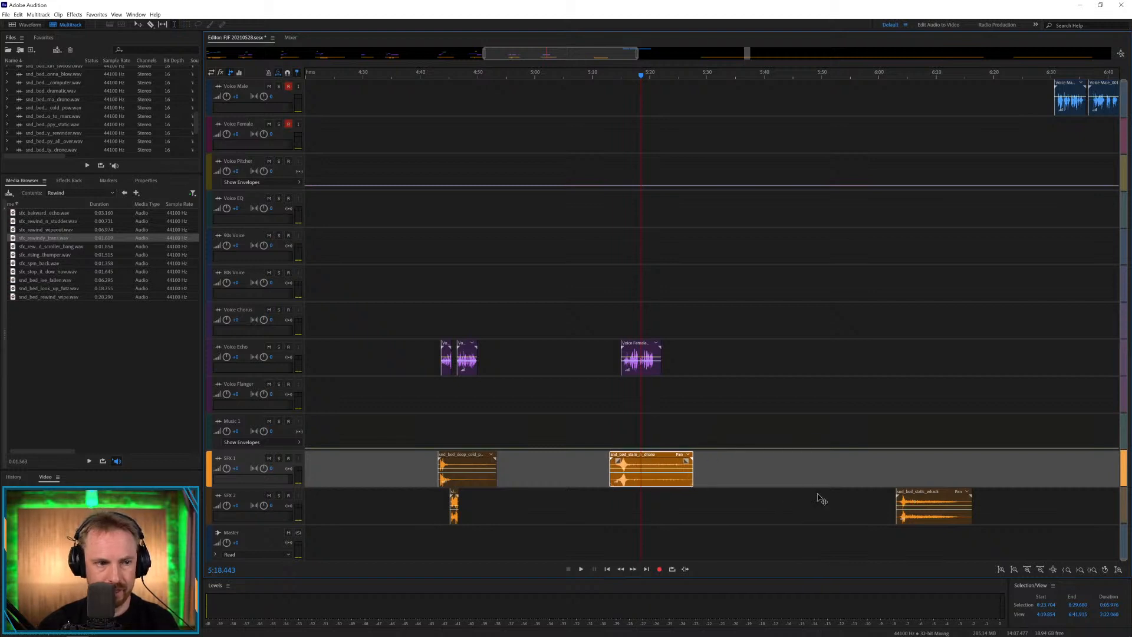
{"action": "left_click_drag", "start_coordinate": [928, 504], "coordinate": [664, 504]}
{"action": "left_click", "coordinate": [620, 503]}
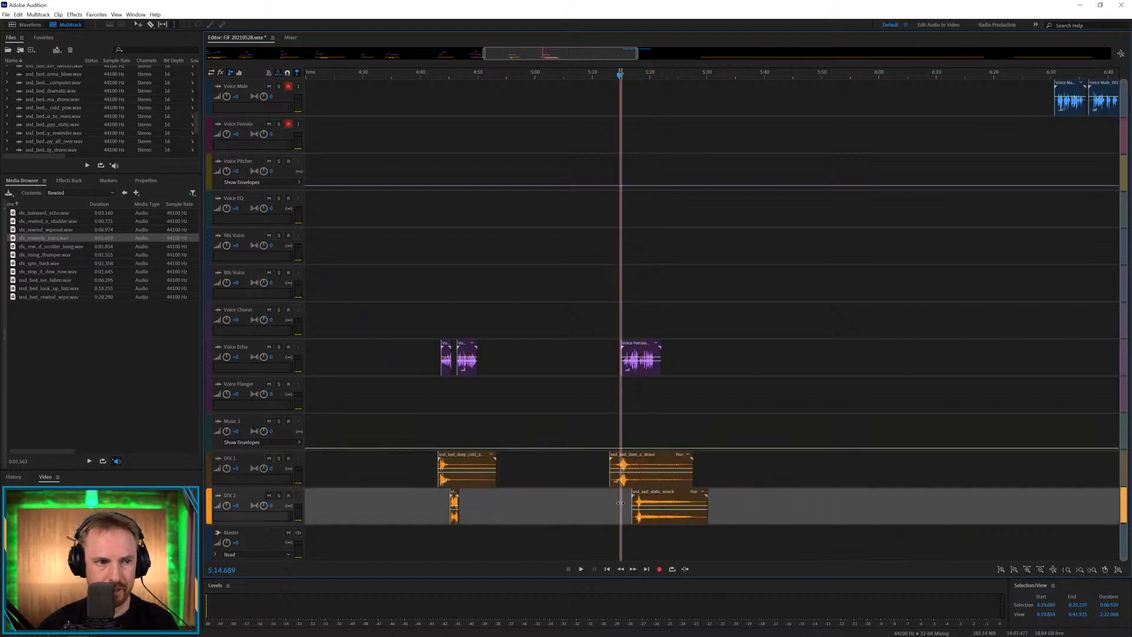
{"action": "left_click", "coordinate": [607, 423]}
{"action": "key", "text": "space"}
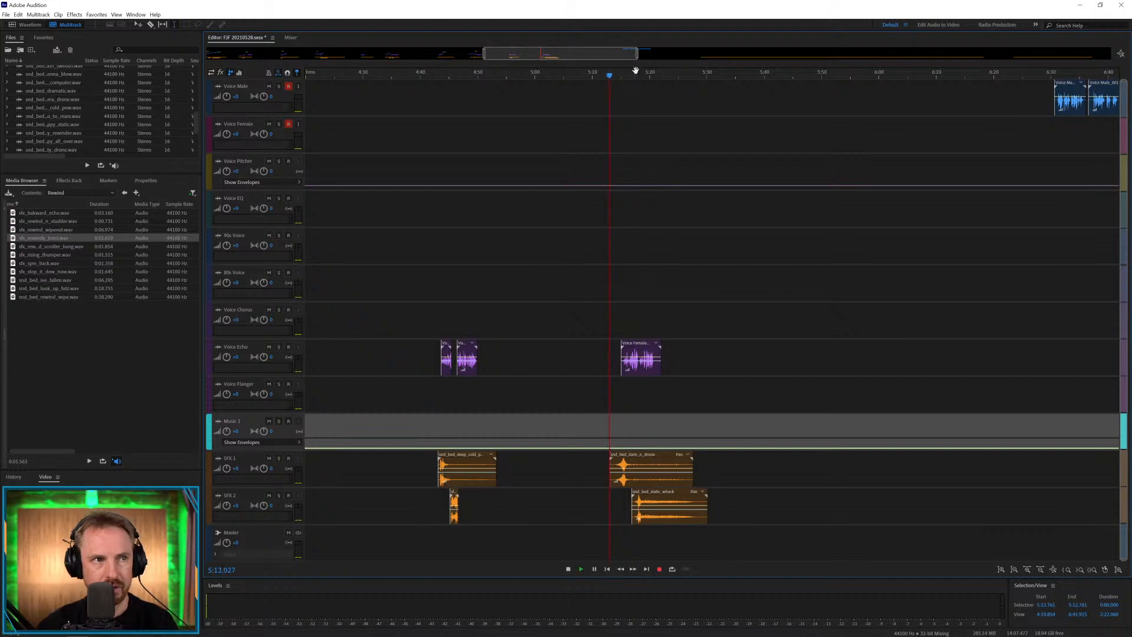
{"action": "scroll", "coordinate": [637, 72], "scroll_direction": "up", "scroll_amount": 3}
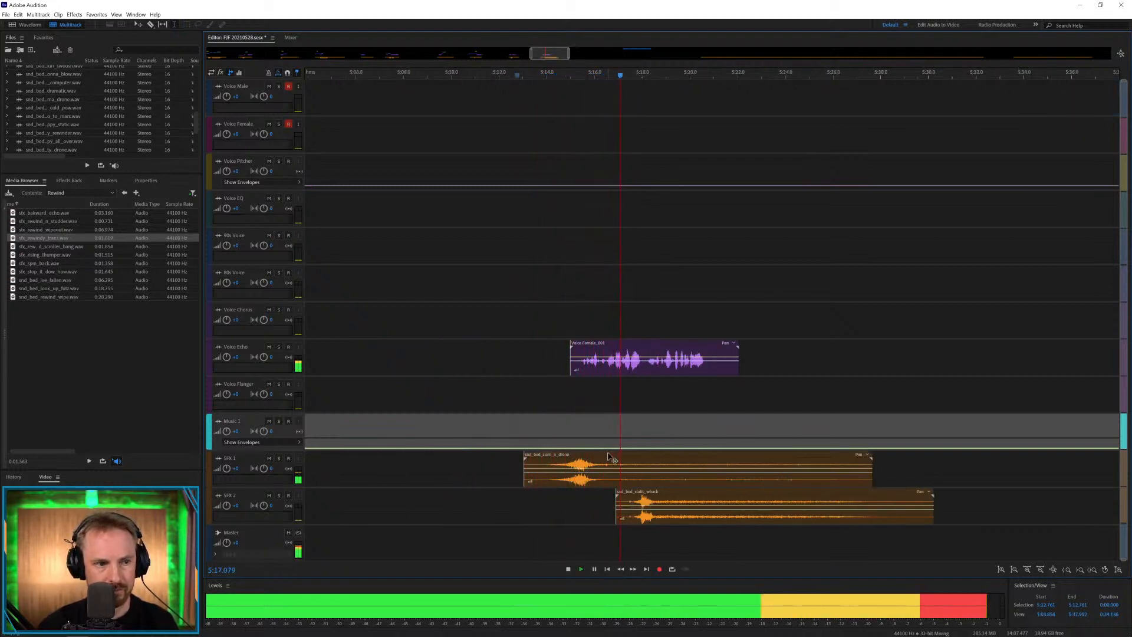
{"action": "key", "text": "space"}
Cut the drone bed's tail after about 5:18 and the female clip's tail after about 5:20.7.
{"action": "left_click_drag", "start_coordinate": [643, 482], "coordinate": [934, 475]}
{"action": "key", "text": "Delete"}
{"action": "left_click", "coordinate": [631, 420]}
{"action": "key", "text": "space"}
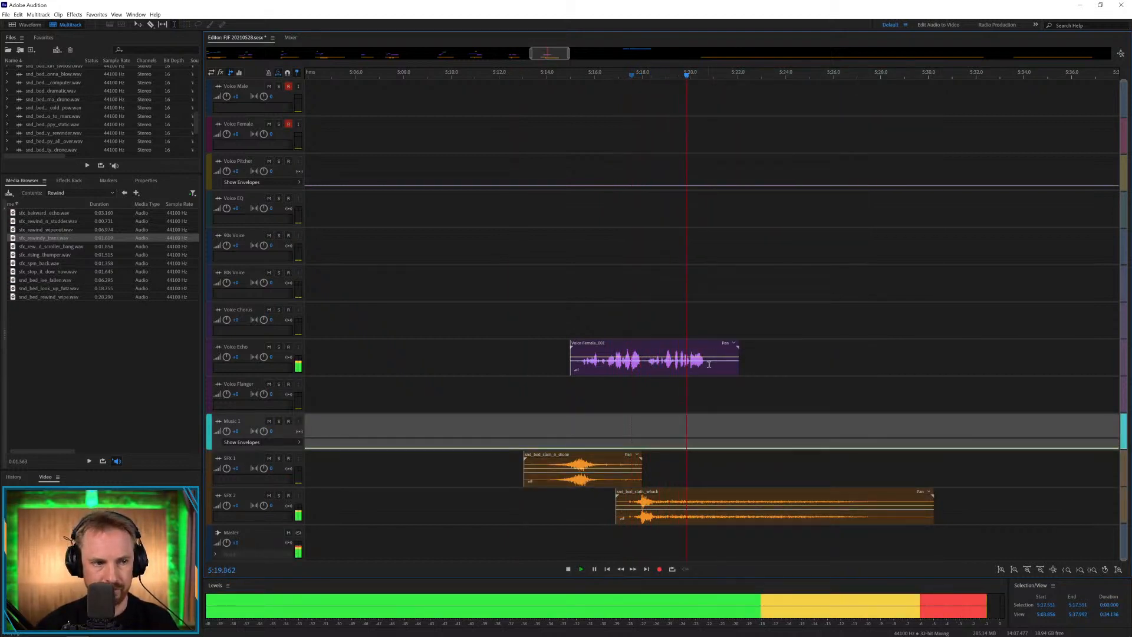
{"action": "left_click_drag", "start_coordinate": [707, 366], "coordinate": [816, 367]}
{"action": "key", "text": "space"}
{"action": "key", "text": "Delete"}
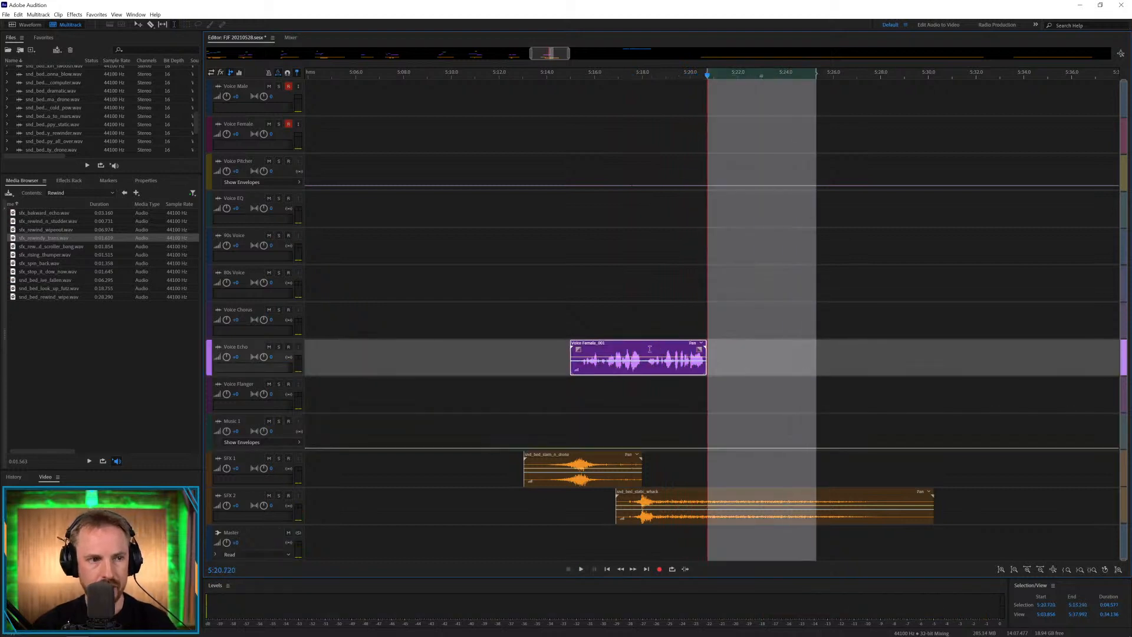
Copy the female clip from about 5:18.1 to its end onto the voice track directly below Voice EQ, and play it.
{"action": "left_click_drag", "start_coordinate": [644, 367], "coordinate": [767, 362]}
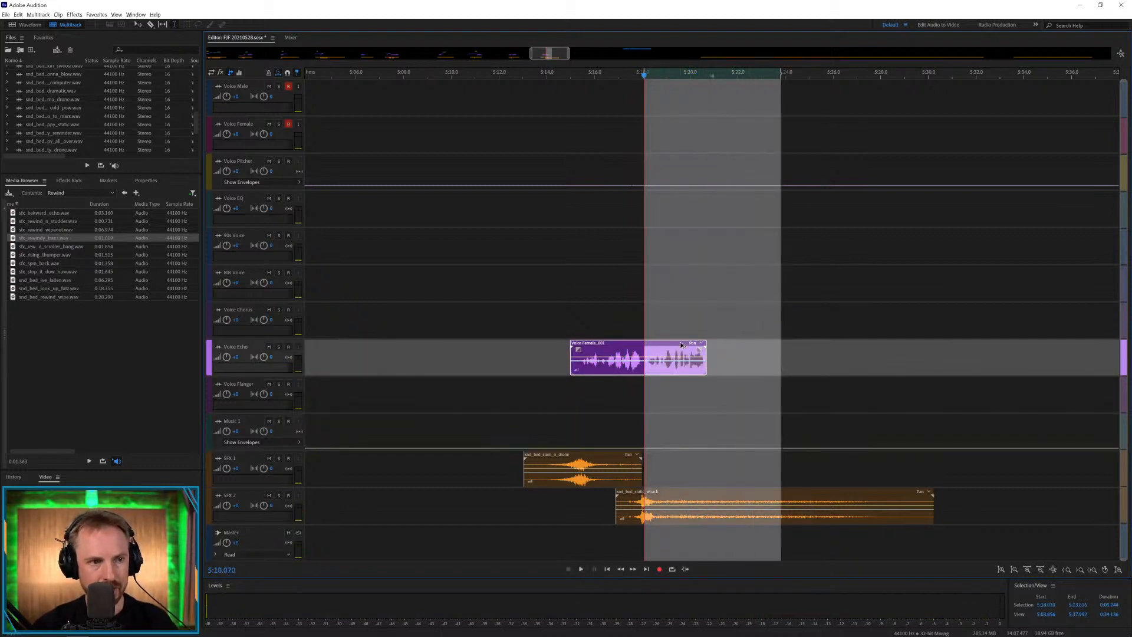
{"action": "left_click_drag", "start_coordinate": [680, 345], "coordinate": [679, 245]}
{"action": "left_click", "coordinate": [629, 275]}
{"action": "key", "text": "space"}
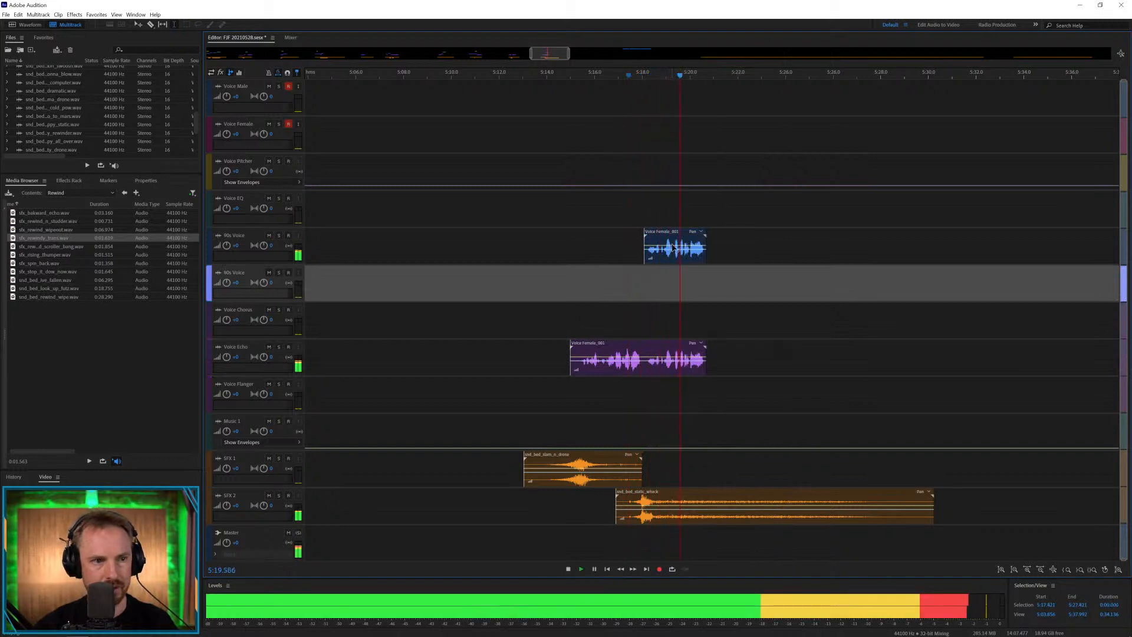
{"action": "key", "text": "space"}
Nudge the copied female clip slightly later, fade it in up to about 5:20, and play it.
{"action": "left_click", "coordinate": [674, 234]}
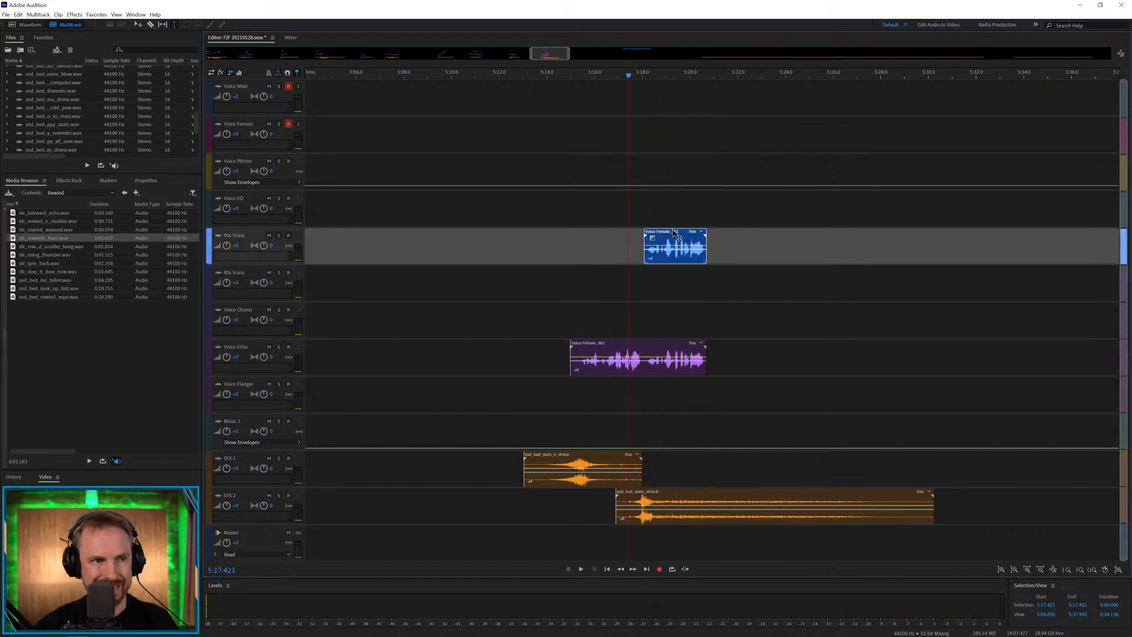
{"action": "left_click_drag", "start_coordinate": [673, 230], "coordinate": [675, 231]}
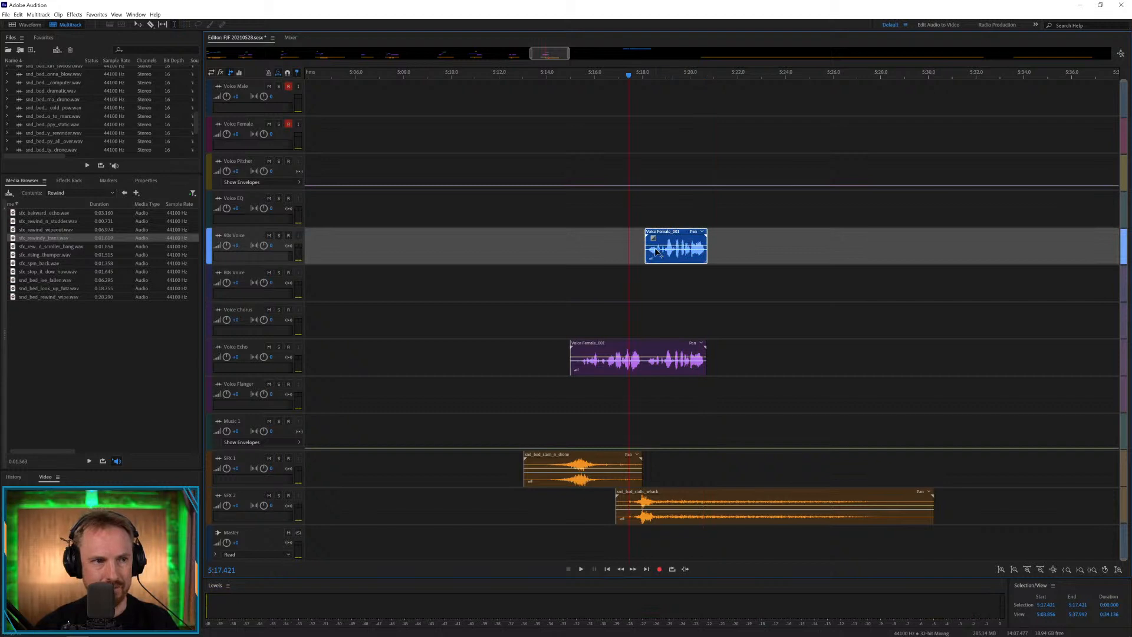
{"action": "left_click_drag", "start_coordinate": [657, 253], "coordinate": [689, 242]}
{"action": "key", "text": "space"}
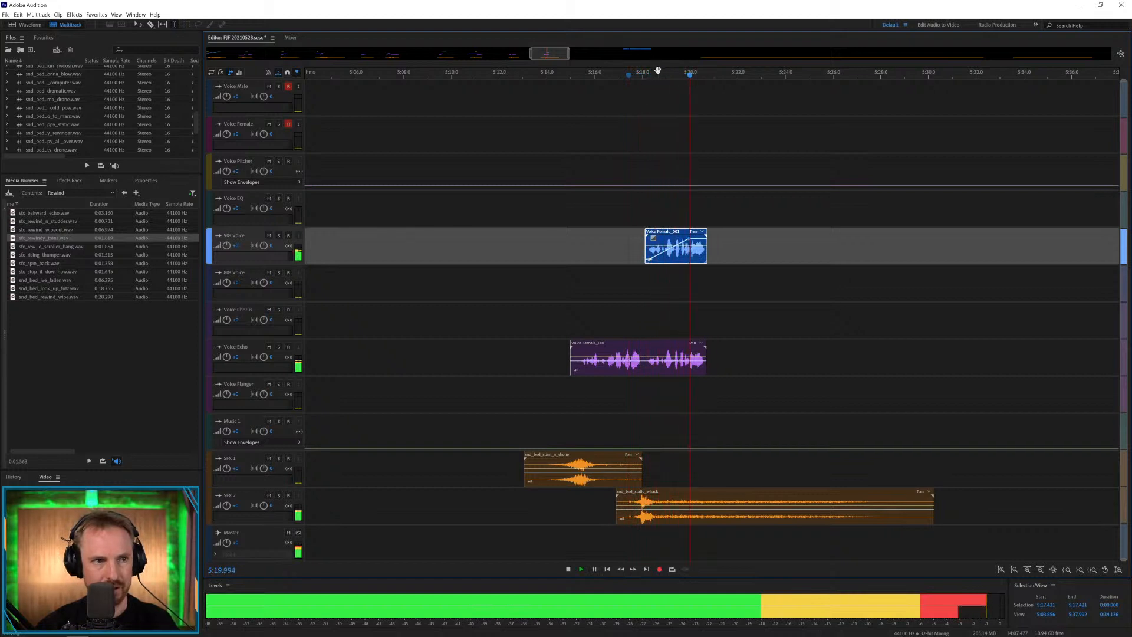
{"action": "key", "text": "space"}
Place the next male clip on Voice Chorus at about 5:40.1 and the evil_future_computer bed on SFX 1 at about 5:39.4, and play them.
{"action": "key", "text": "backslash"}
{"action": "scroll", "coordinate": [658, 73], "scroll_direction": "up", "scroll_amount": 3}
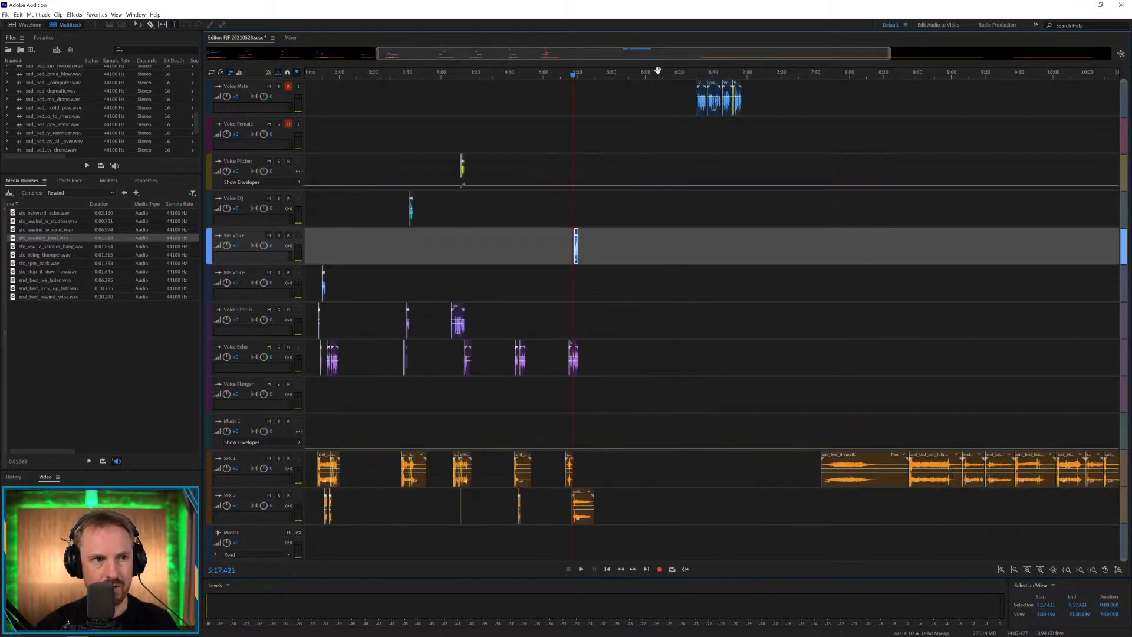
{"action": "left_click_drag", "start_coordinate": [702, 86], "coordinate": [617, 308]}
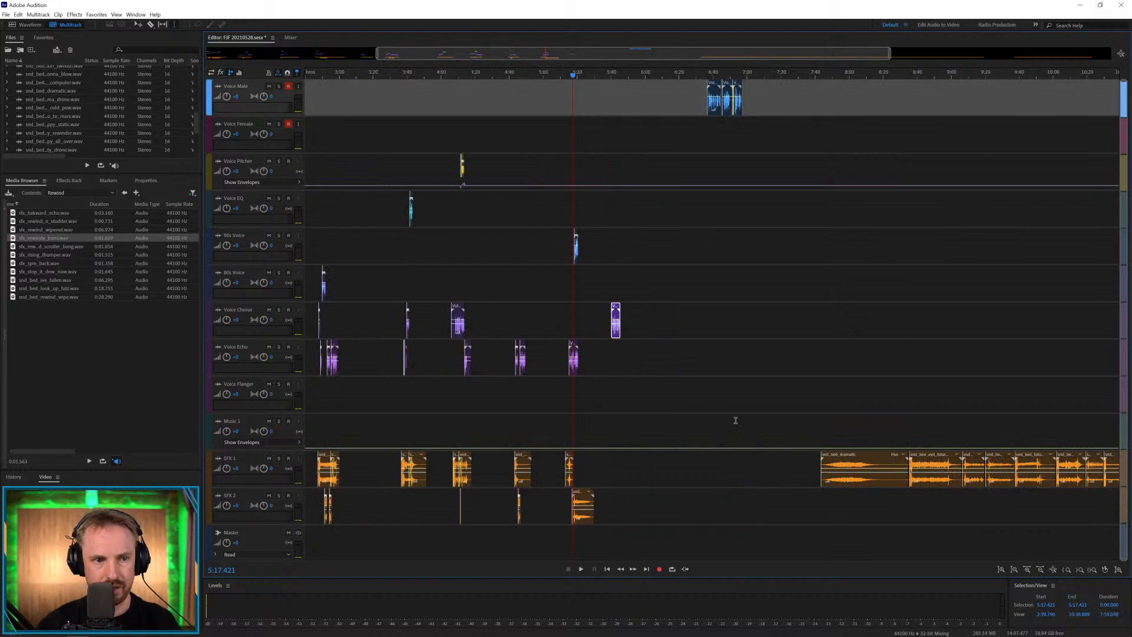
{"action": "left_click_drag", "start_coordinate": [932, 462], "coordinate": [626, 462]}
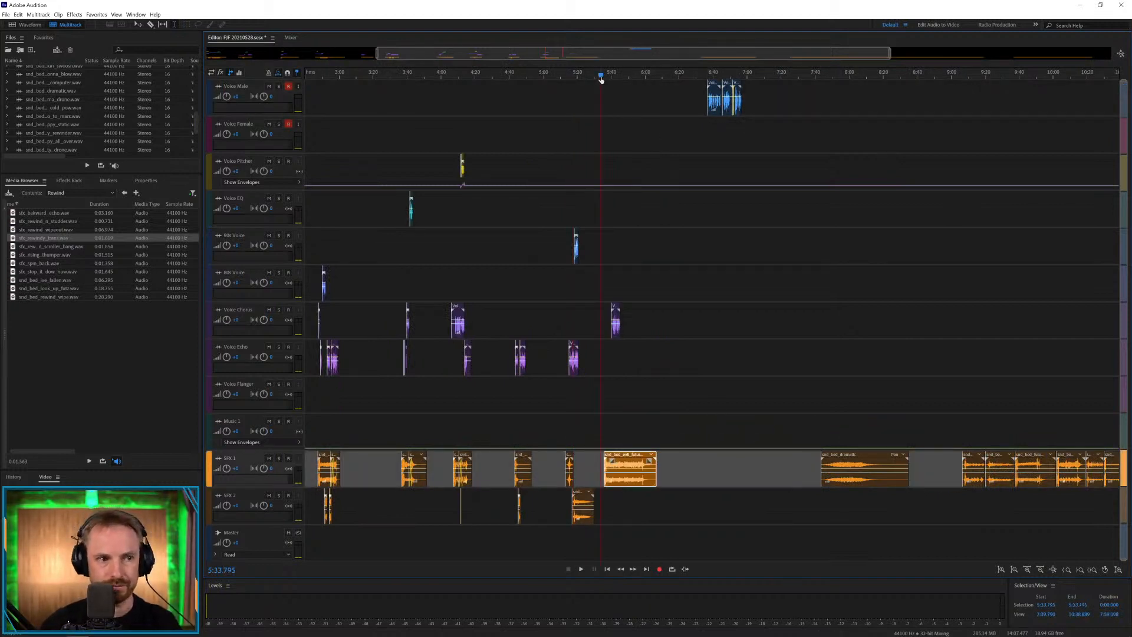
{"action": "scroll", "coordinate": [600, 79], "scroll_direction": "up", "scroll_amount": 10}
{"action": "left_click_drag", "start_coordinate": [694, 457], "coordinate": [779, 462]}
{"action": "left_click", "coordinate": [723, 430]}
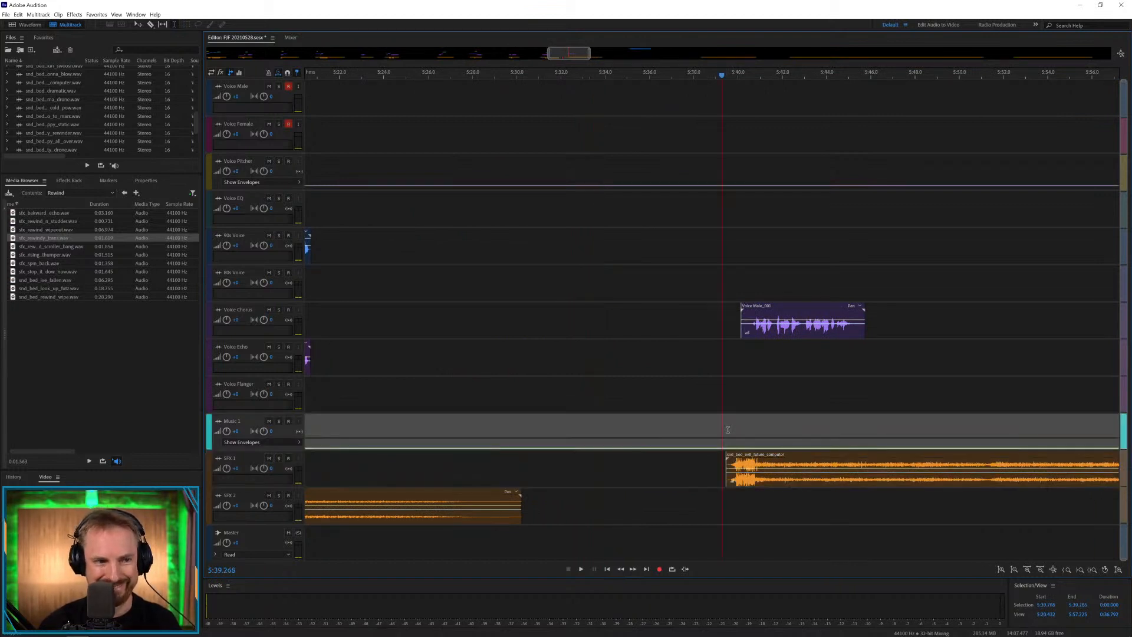
{"action": "key", "text": "space"}
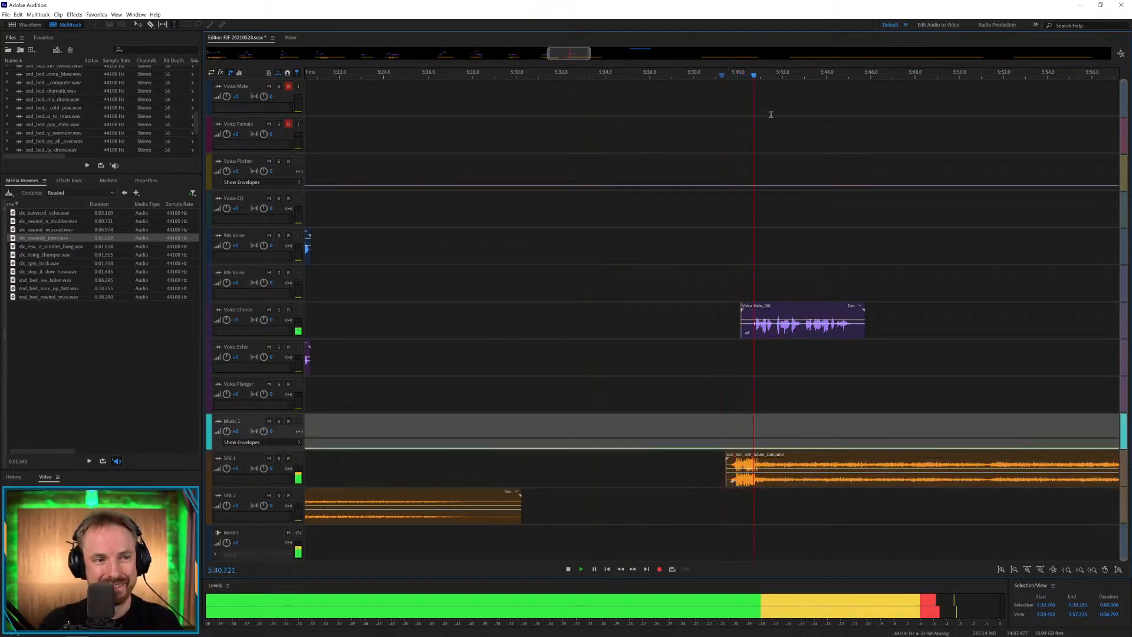
{"action": "scroll", "coordinate": [776, 78], "scroll_direction": "up", "scroll_amount": 3}
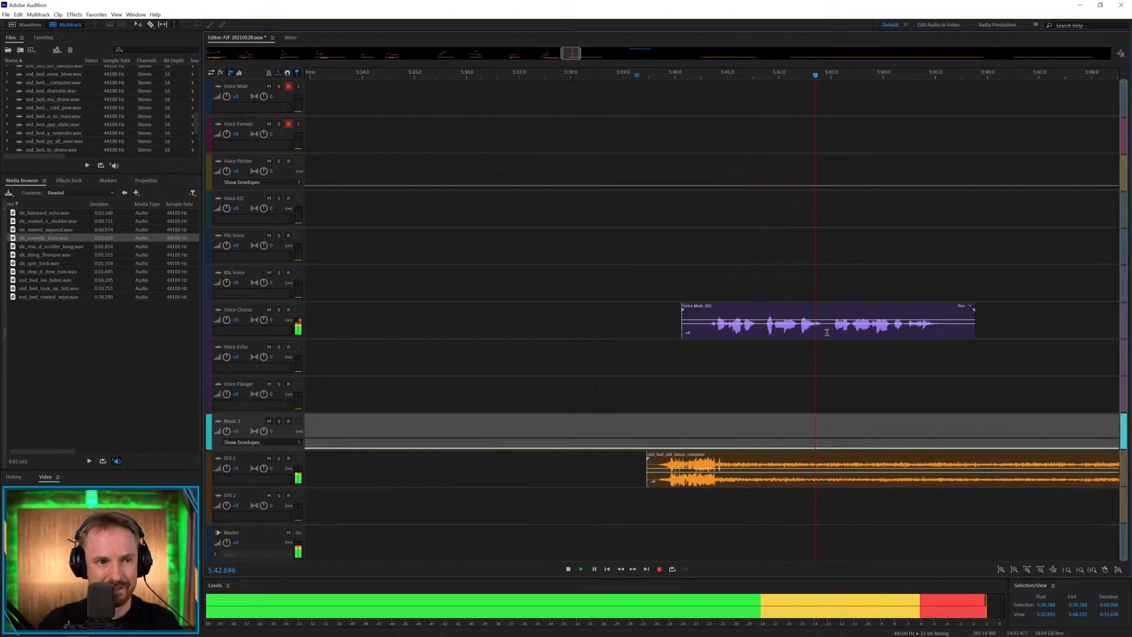
{"action": "key", "text": "space"}
Split the male clip at about 5:41.6 and 5:42.9, move the middle part to Voice EQ at about 5:41.5, and play.
{"action": "left_click", "coordinate": [826, 332]}
{"action": "key", "text": "ctrl+k"}
{"action": "left_click", "coordinate": [761, 335]}
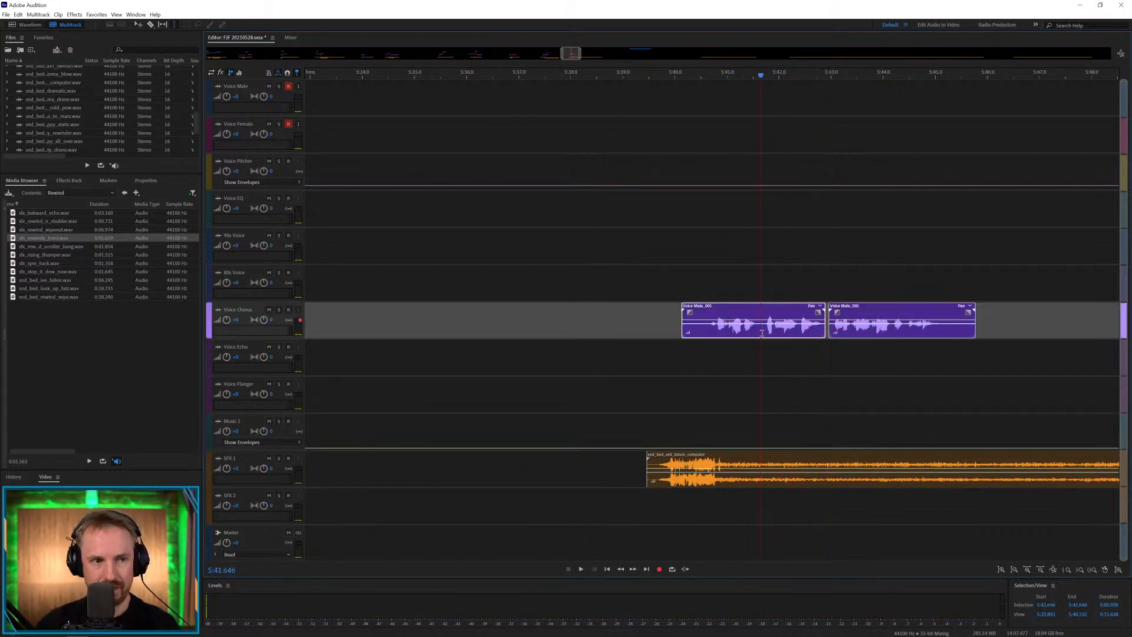
{"action": "left_click_drag", "start_coordinate": [762, 334], "coordinate": [761, 193]}
{"action": "key", "text": "Delete"}
{"action": "left_click", "coordinate": [776, 299]}
{"action": "left_click", "coordinate": [738, 242]}
{"action": "key", "text": "space"}
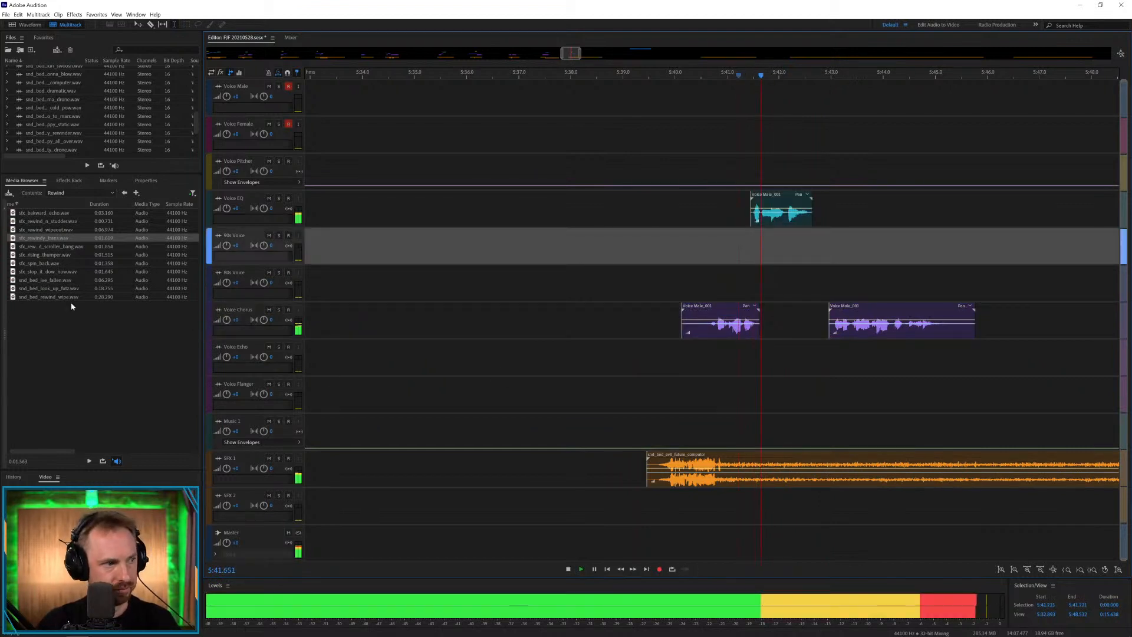
Add the snd_bed_look_up bed to SFX 2 at about 5:42.2 and shift the last male part to start at about 5:43.5.
{"action": "left_click_drag", "start_coordinate": [49, 288], "coordinate": [763, 497]}
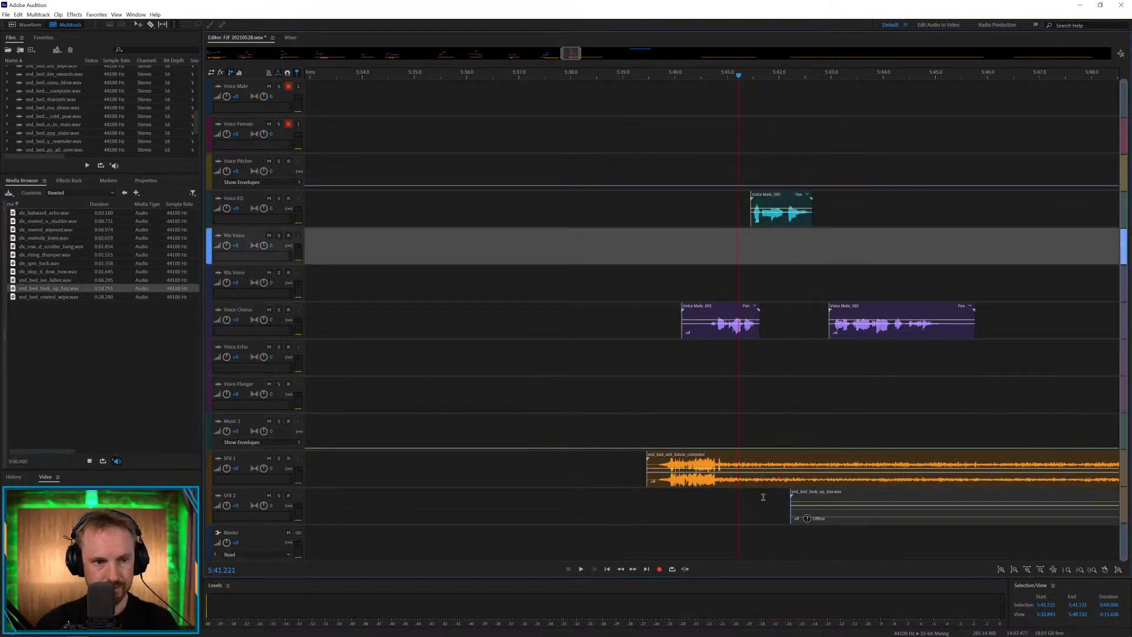
{"action": "left_click", "coordinate": [763, 497]}
{"action": "key", "text": "space"}
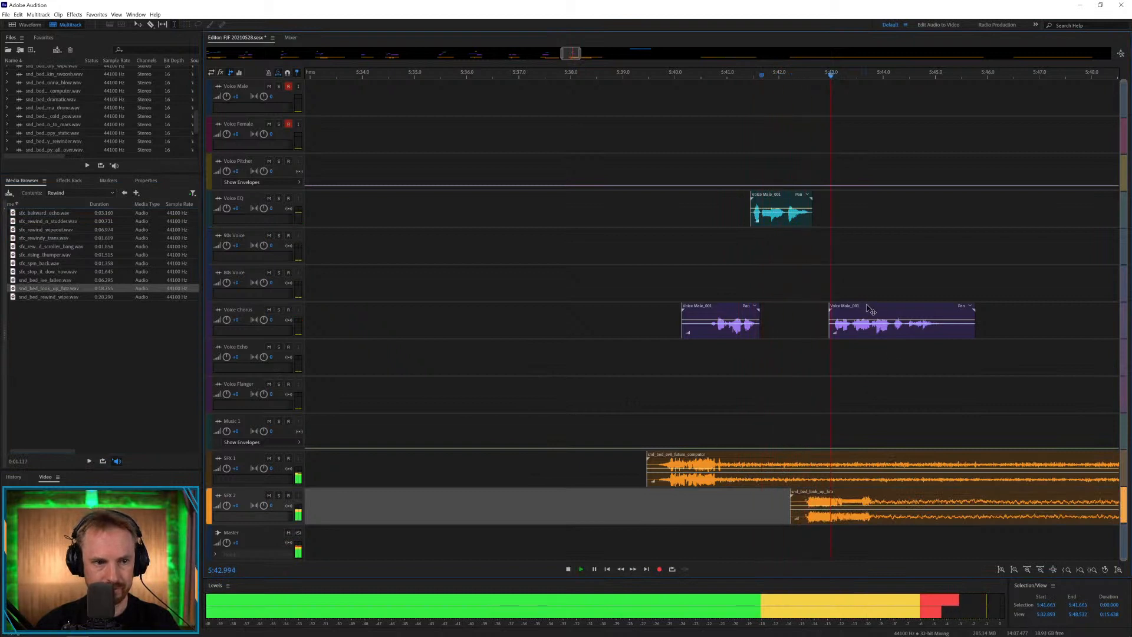
{"action": "left_click_drag", "start_coordinate": [869, 308], "coordinate": [898, 308]}
{"action": "key", "text": "space"}
Cut the evil_future_computer bed on SFX 1 after about 5:43.5 and play the transition.
{"action": "left_click_drag", "start_coordinate": [859, 477], "coordinate": [914, 460]}
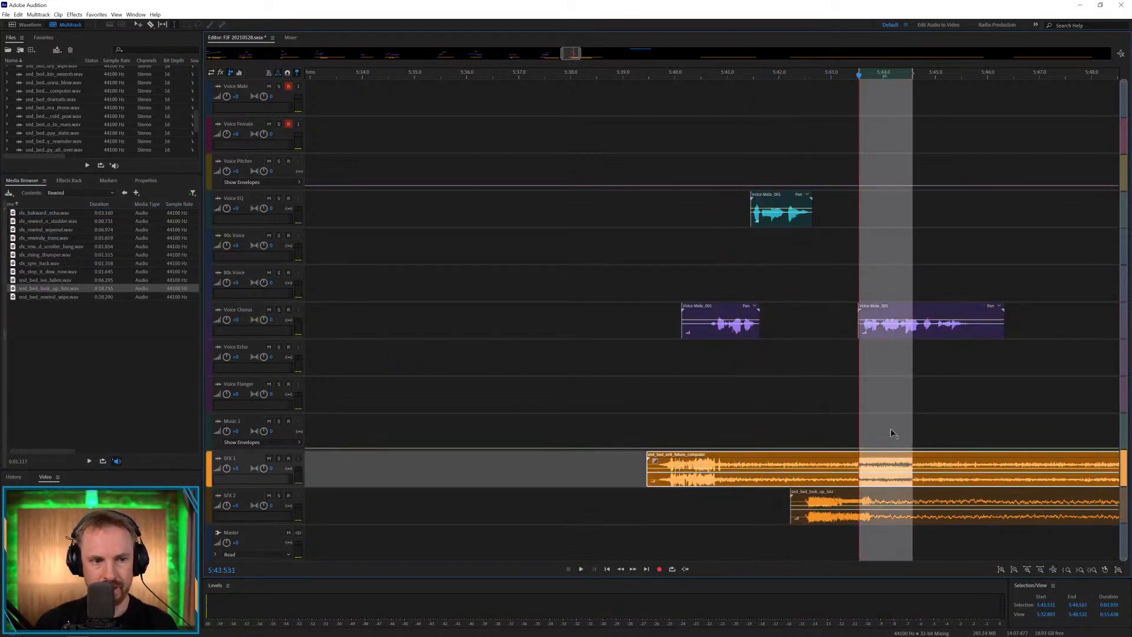
{"action": "key", "text": "Delete"}
{"action": "left_click", "coordinate": [896, 435]}
{"action": "left_click", "coordinate": [926, 468]}
{"action": "key", "text": "Delete"}
{"action": "left_click", "coordinate": [762, 373]}
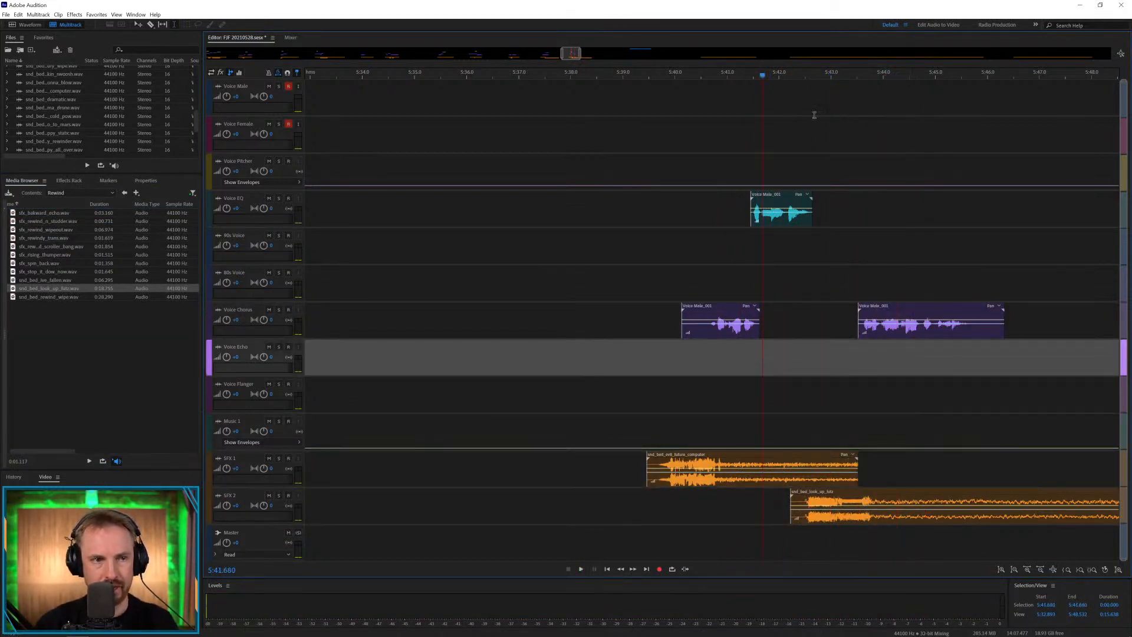
{"action": "key", "text": "space"}
Cut the look_up bed on SFX 2 after about 5:48 and fade out what remains of it.
{"action": "scroll", "coordinate": [836, 79], "scroll_direction": "down", "scroll_amount": 7}
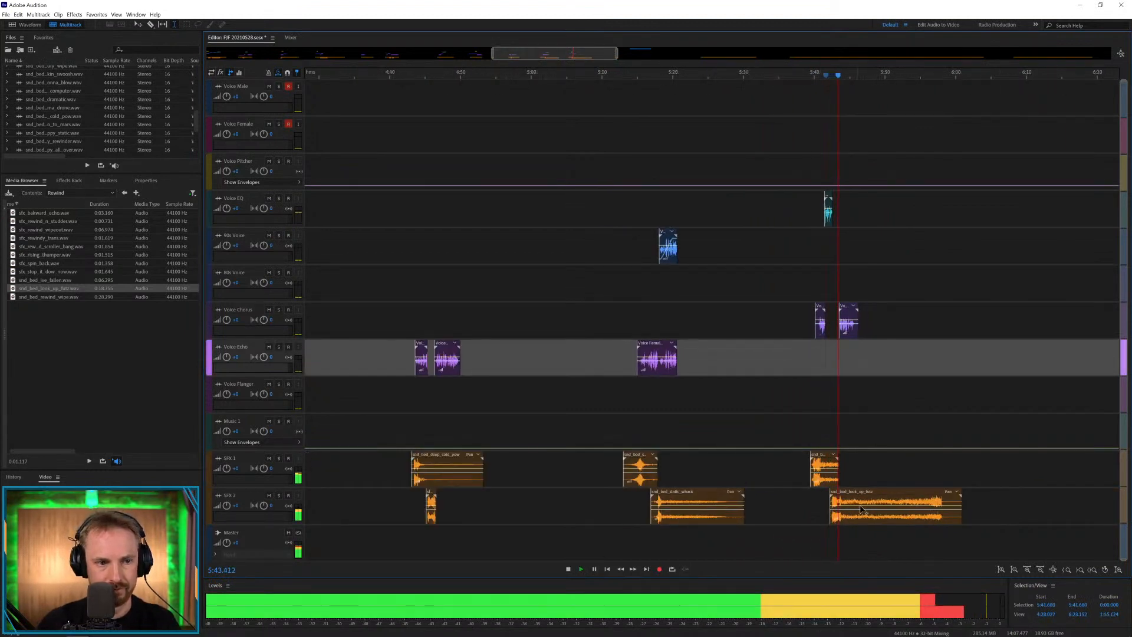
{"action": "left_click_drag", "start_coordinate": [871, 501], "coordinate": [1010, 501]}
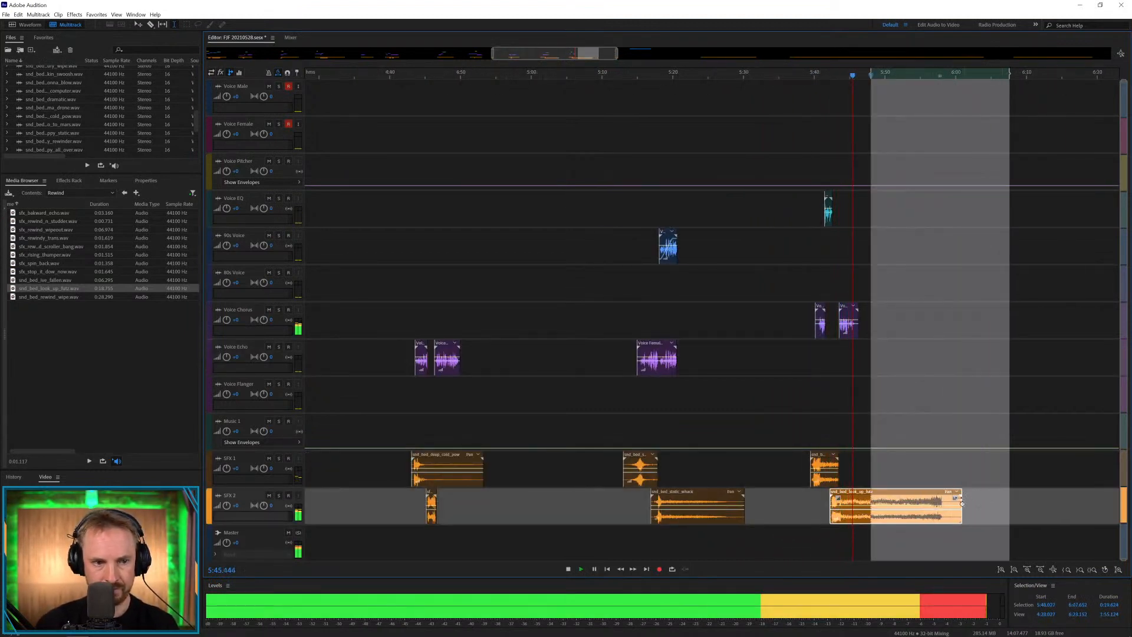
{"action": "key", "text": "space"}
{"action": "key", "text": "Delete"}
{"action": "left_click", "coordinate": [857, 502]}
{"action": "left_click_drag", "start_coordinate": [863, 499], "coordinate": [847, 500]}
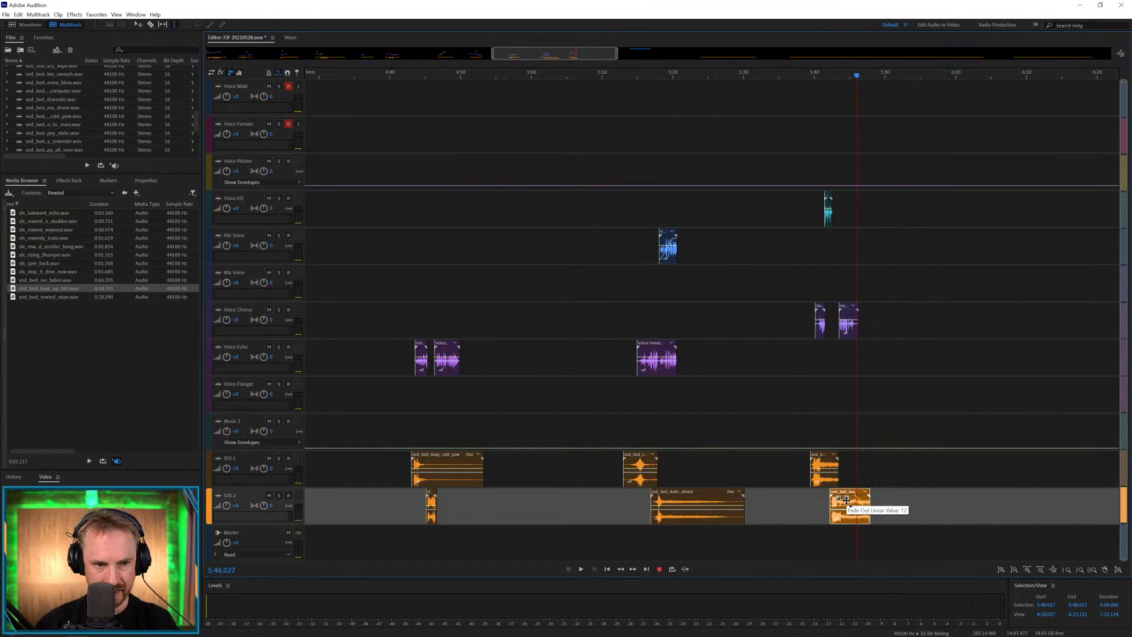
Place the remaining three male clips on Voice Chorus at about 6:12, 6:57 and 7:31.
{"action": "left_click", "coordinate": [880, 370]}
{"action": "key", "text": "backslash"}
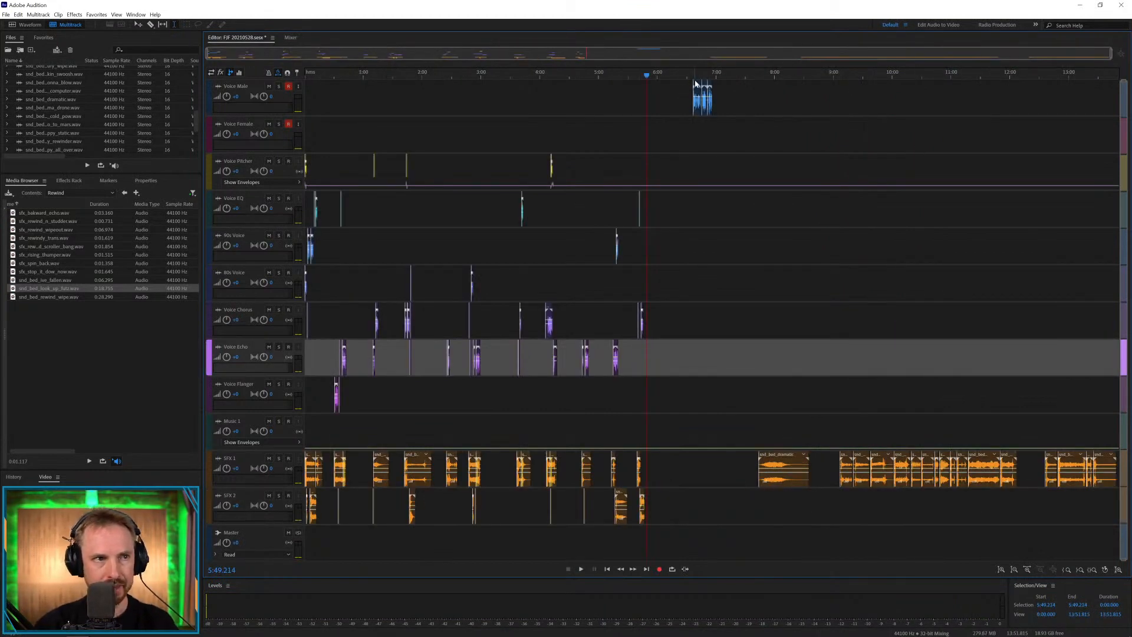
{"action": "left_click_drag", "start_coordinate": [696, 84], "coordinate": [672, 310]}
{"action": "left_click_drag", "start_coordinate": [696, 101], "coordinate": [753, 308]}
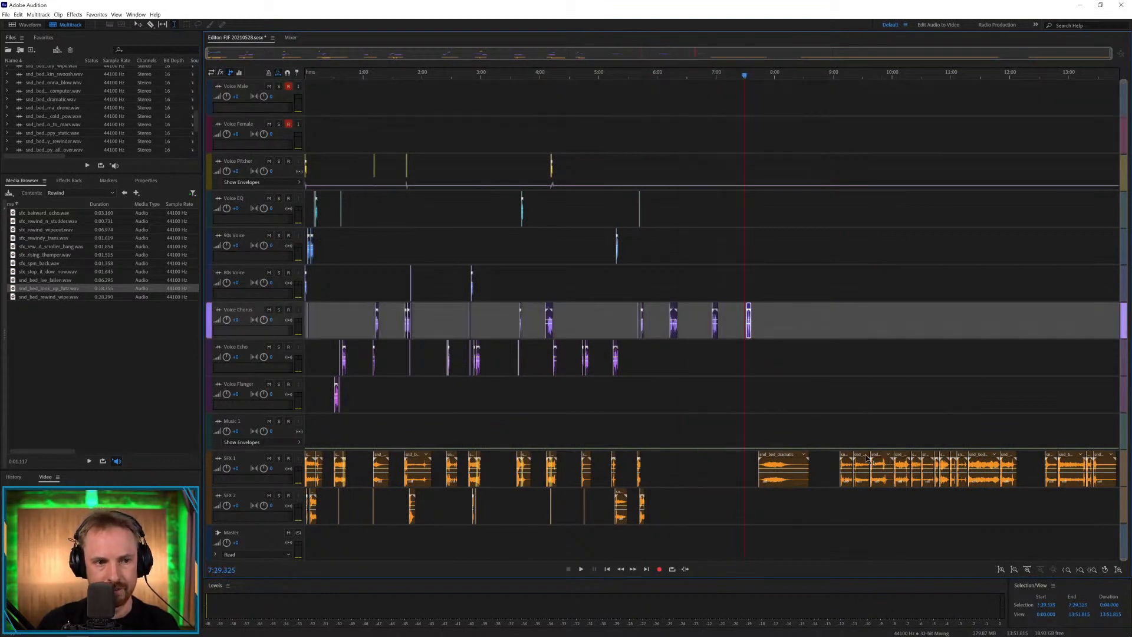
Move two SFX 1 beds under the male clips at about 6:12 and 6:57, and delete the snd_bed_dramatic bed.
{"action": "left_click_drag", "start_coordinate": [877, 457], "coordinate": [668, 458]}
{"action": "left_click_drag", "start_coordinate": [848, 460], "coordinate": [716, 460]}
{"action": "left_click", "coordinate": [803, 455]}
{"action": "left_click", "coordinate": [780, 456]}
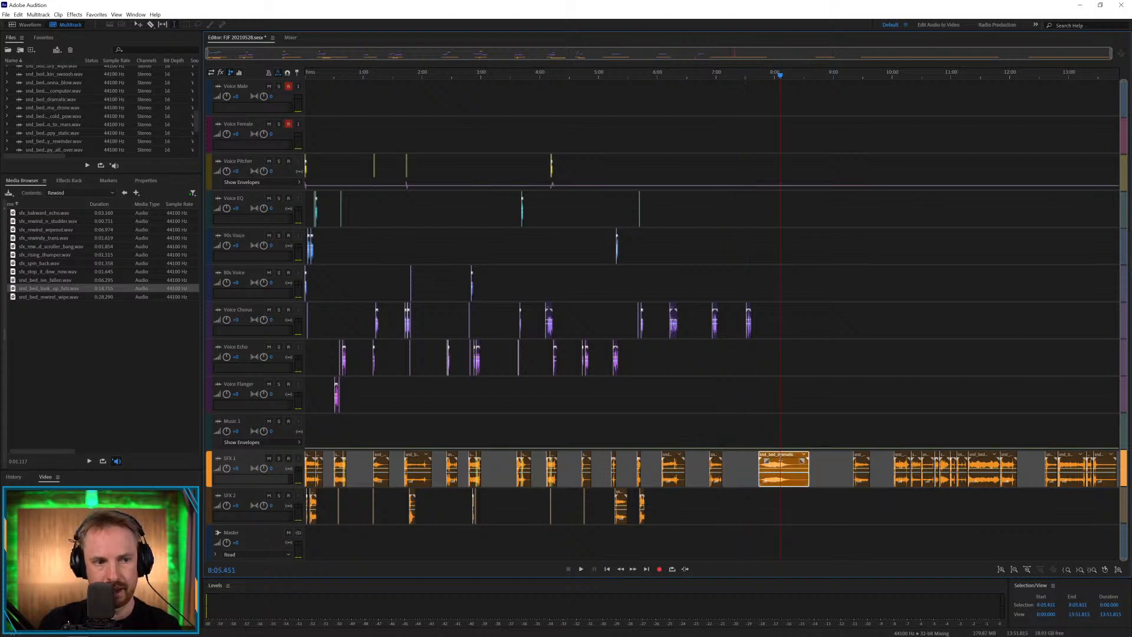
{"action": "key", "text": "Delete"}
Move one bed to Music 1 at about 7:38 and another to SFX 2 at about 6:34, deleting the remaining unused SFX 1 beds.
{"action": "left_click_drag", "start_coordinate": [859, 457], "coordinate": [761, 420]}
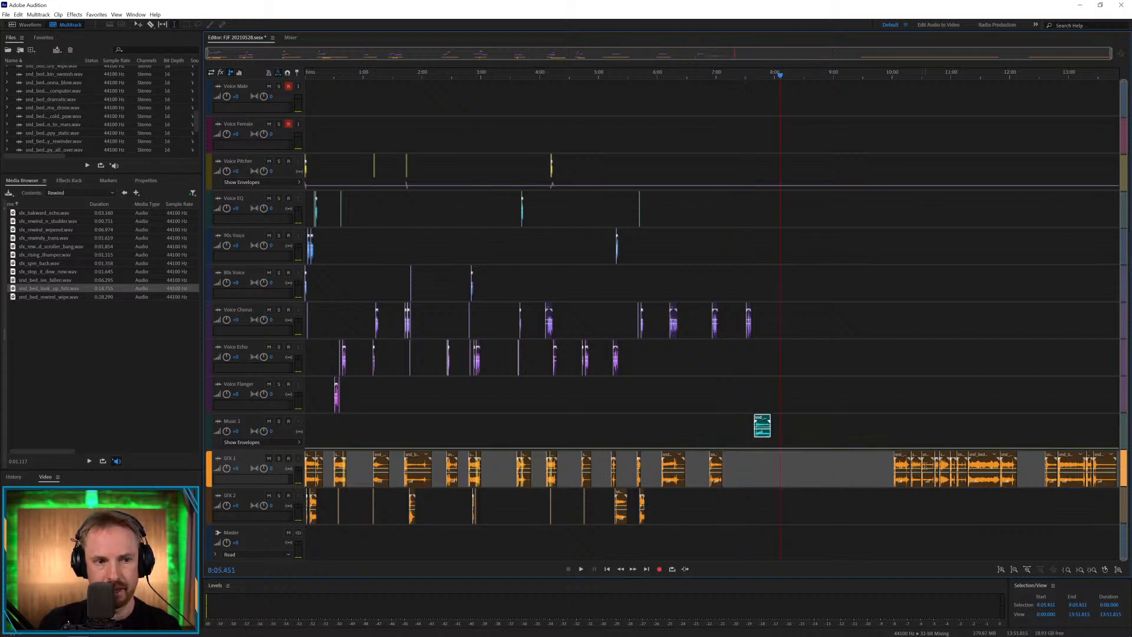
{"action": "left_click_drag", "start_coordinate": [926, 458], "coordinate": [697, 495]}
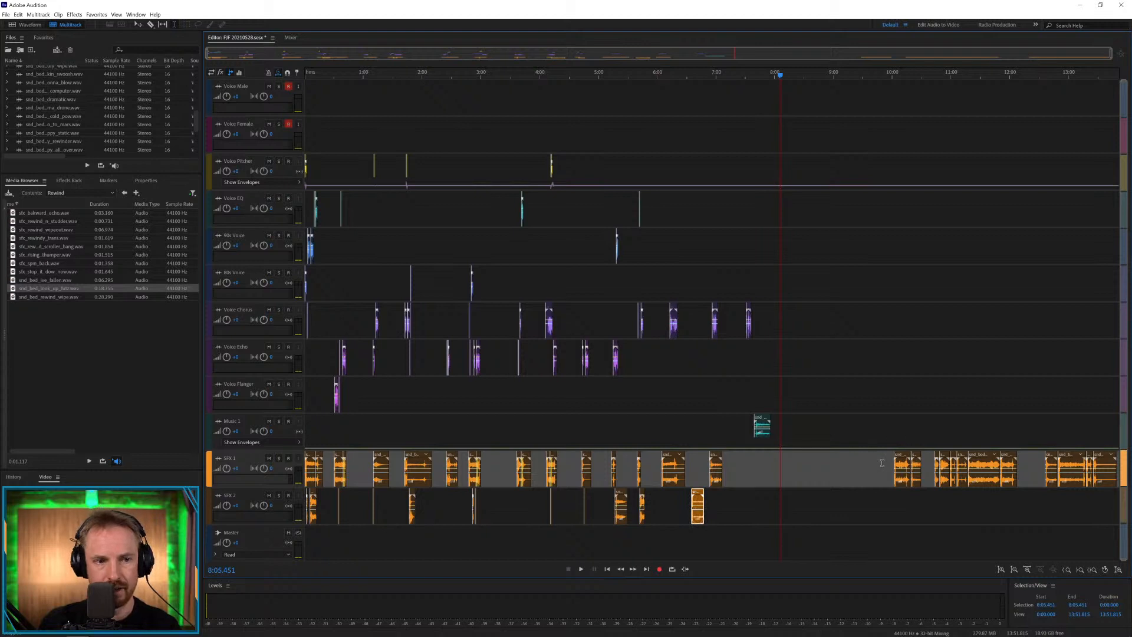
{"action": "left_click_drag", "start_coordinate": [875, 463], "coordinate": [1120, 462]}
{"action": "key", "text": "Delete"}
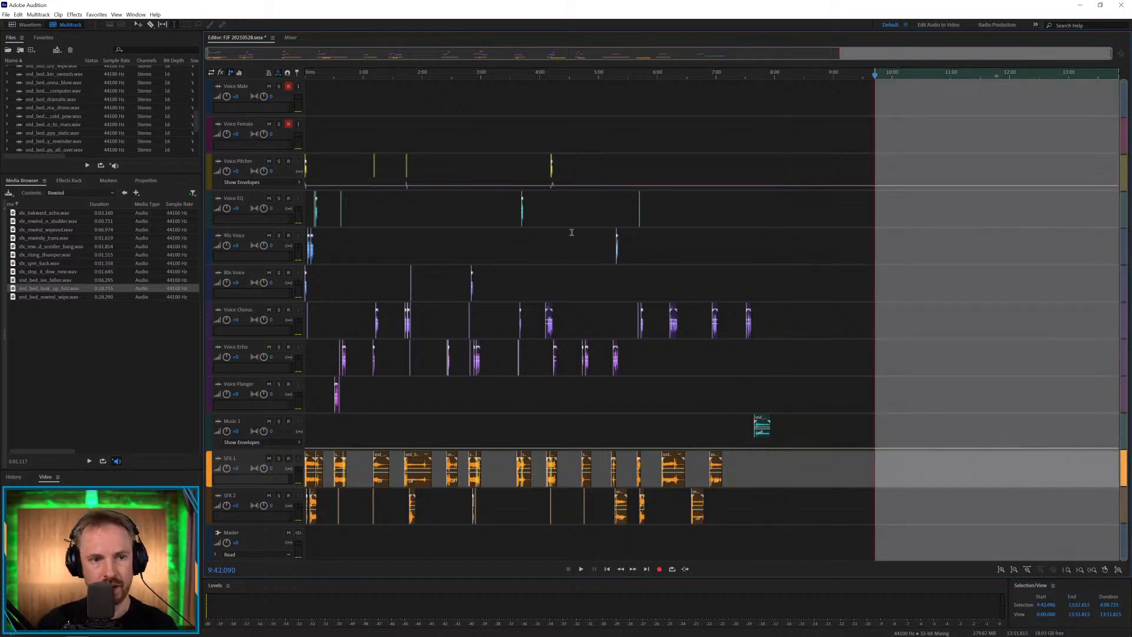
Open the Hit sound effects folder, and move the first remaining male clip to about 6:05.5 over the slightly shifted SFX 1 bed.
{"action": "left_click", "coordinate": [124, 193]}
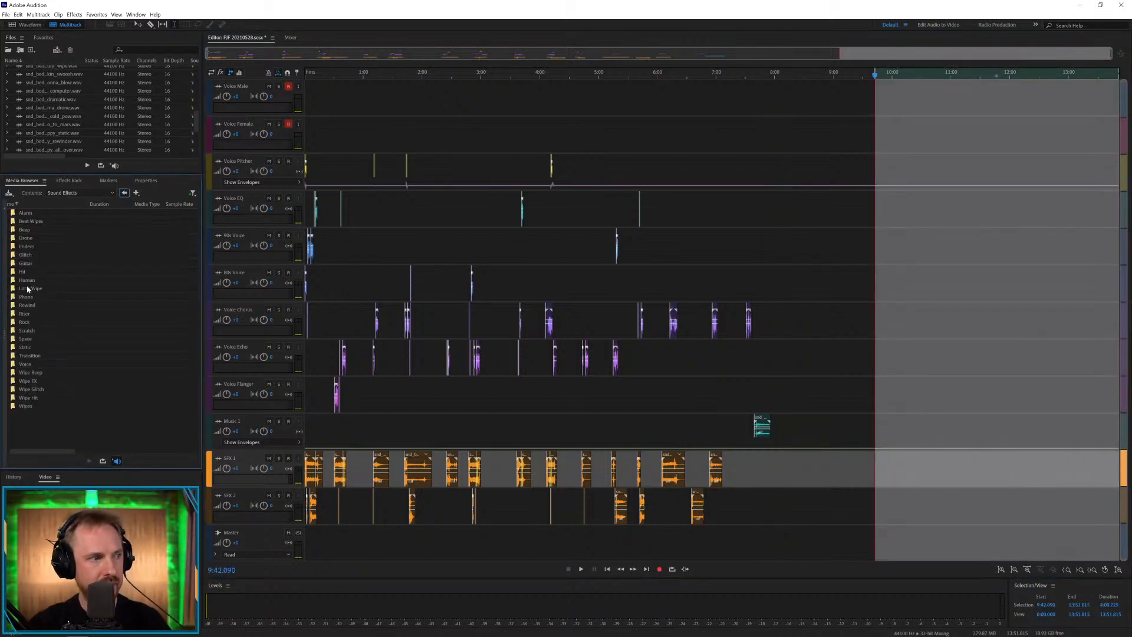
{"action": "double_click", "coordinate": [23, 272]}
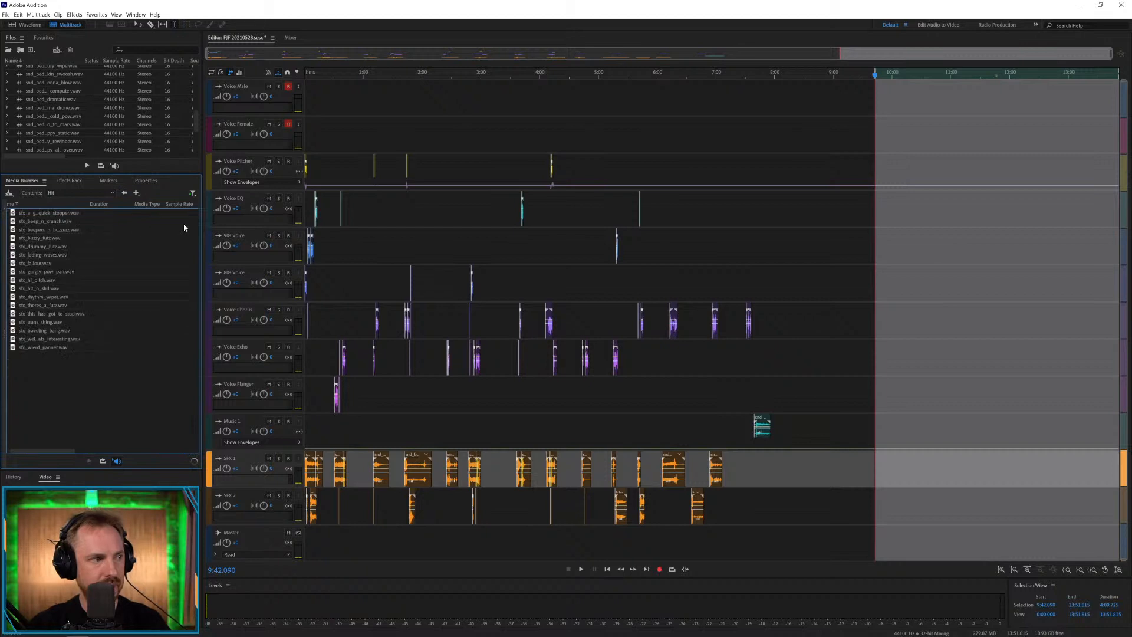
{"action": "left_click", "coordinate": [672, 76]}
{"action": "scroll", "coordinate": [672, 75], "scroll_direction": "up", "scroll_amount": 5}
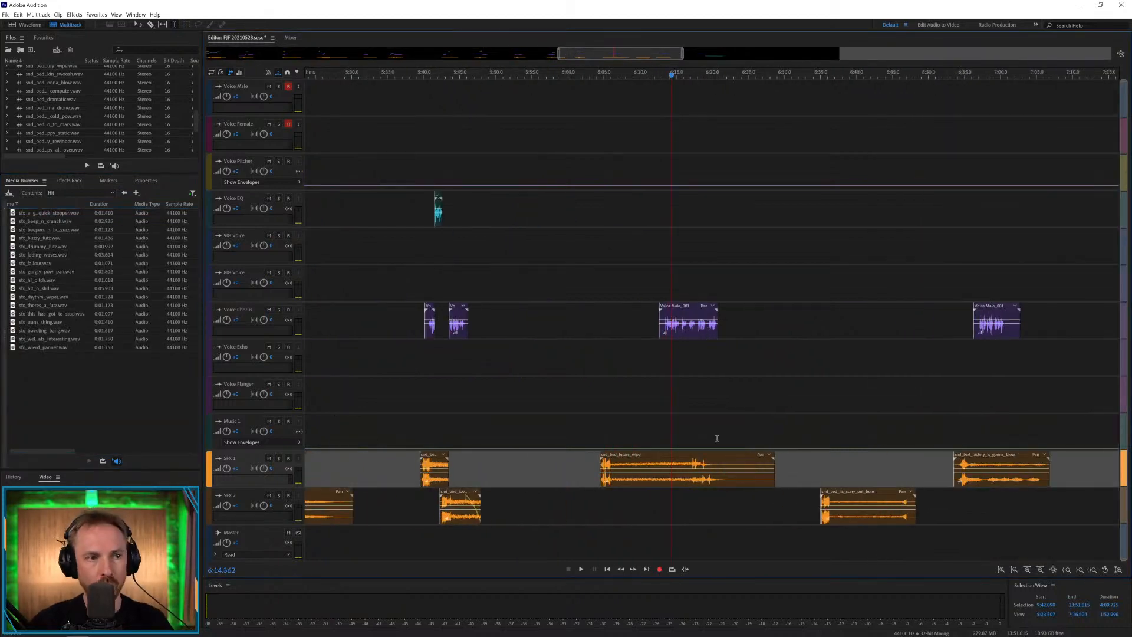
{"action": "left_click_drag", "start_coordinate": [671, 457], "coordinate": [676, 457]}
{"action": "left_click_drag", "start_coordinate": [691, 307], "coordinate": [640, 307]}
{"action": "left_click", "coordinate": [612, 368]}
{"action": "key", "text": "space"}
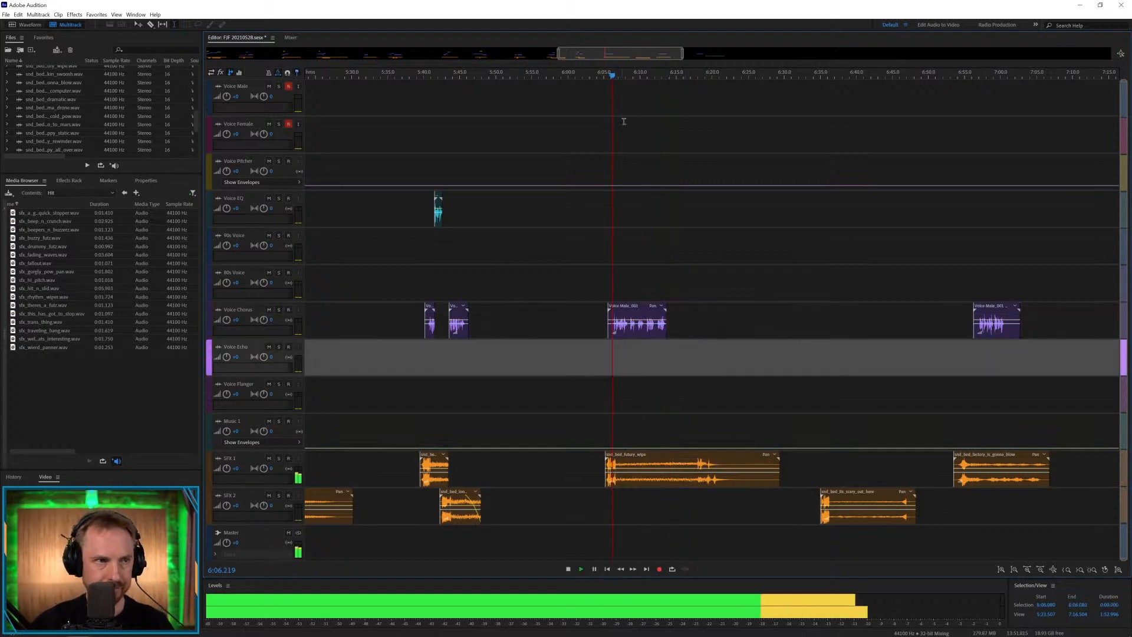
Play the promo's opening and trim the male clip on Voice Chorus to start at about 6:06.3.
{"action": "scroll", "coordinate": [610, 89], "scroll_direction": "up", "scroll_amount": 5}
{"action": "key", "text": "space"}
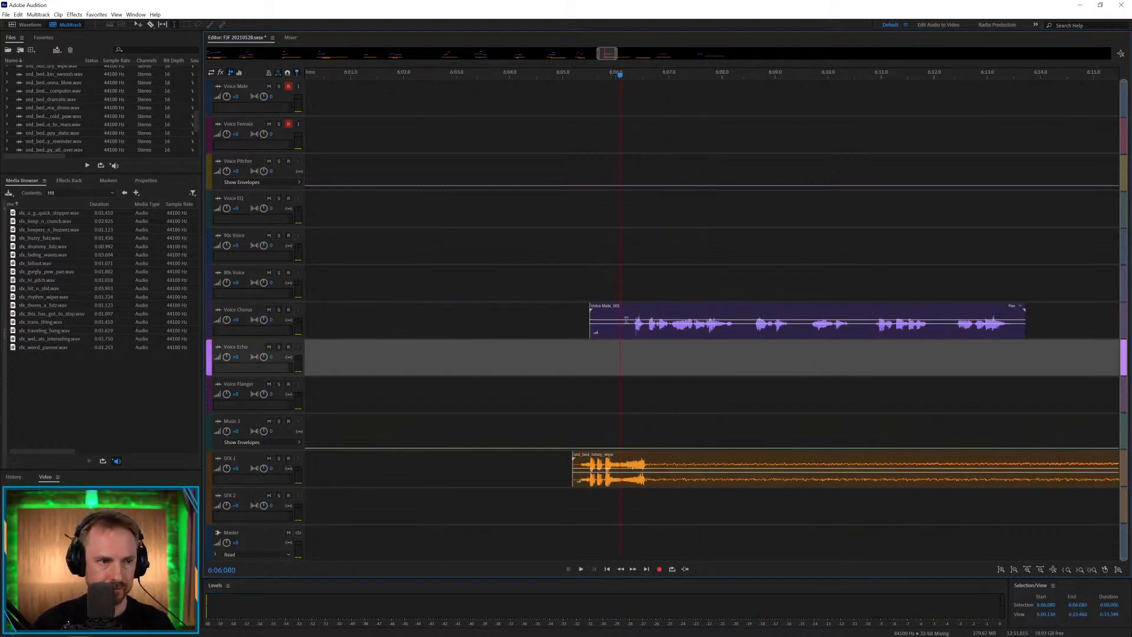
{"action": "key", "text": "space"}
{"action": "key", "text": "space"}
{"action": "key", "text": "Delete"}
Copy the opening word of the male clip and paste two overlapping copies on Voice Pitcher from about 6:06.
{"action": "left_click_drag", "start_coordinate": [556, 327], "coordinate": [644, 318]}
{"action": "left_click", "coordinate": [623, 171]}
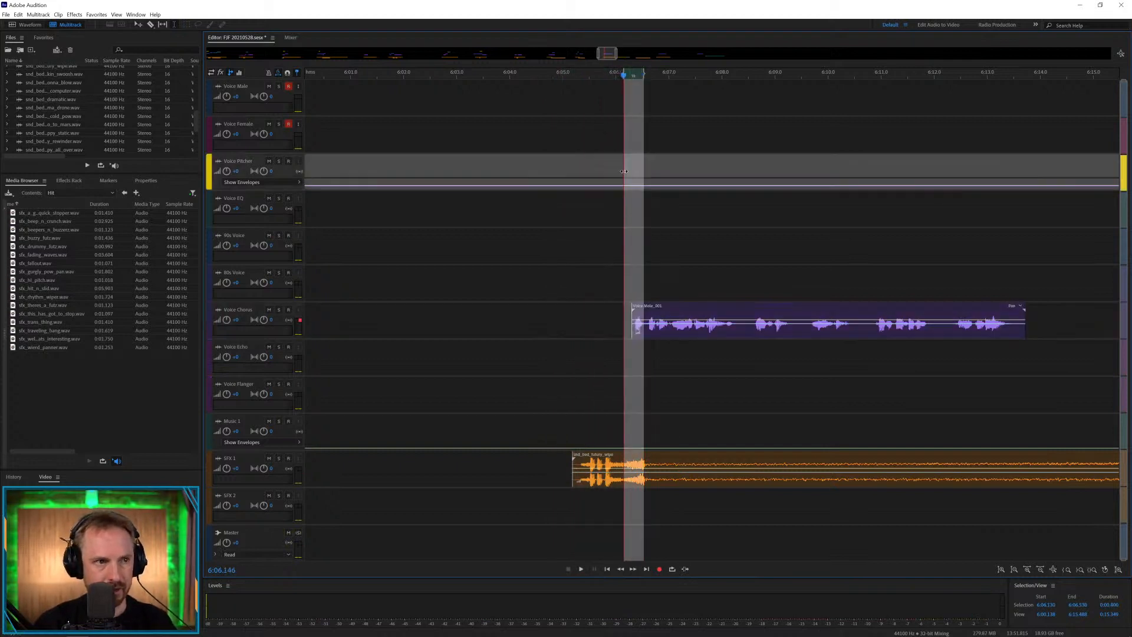
{"action": "left_click", "coordinate": [616, 172]}
{"action": "key", "text": "ctrl+v"}
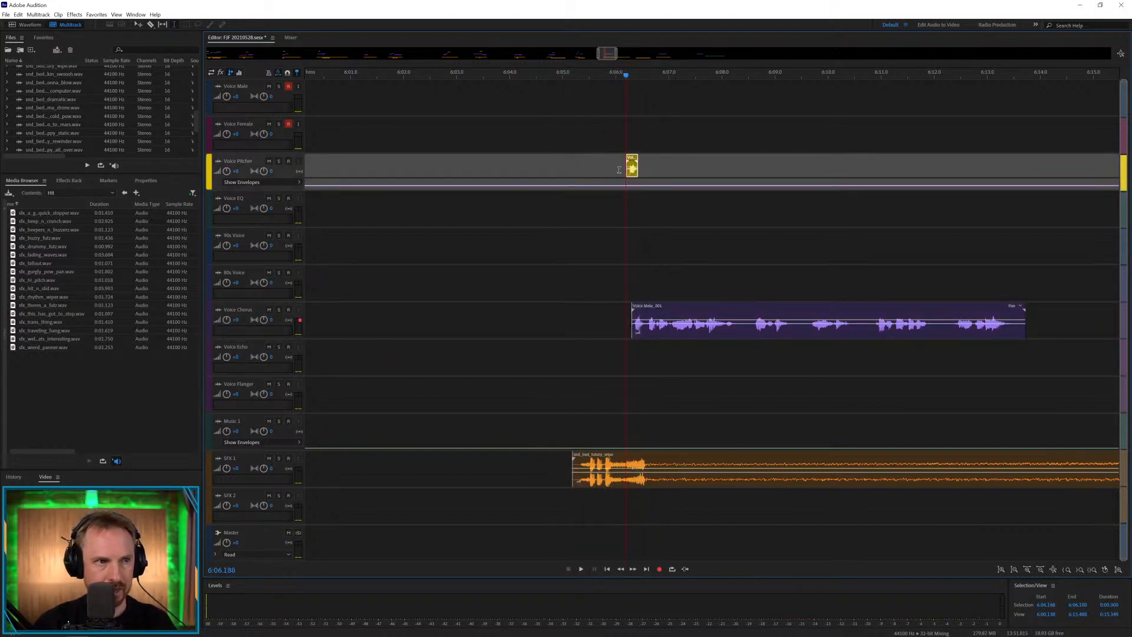
Shape the Voice Pitcher envelope with a rise and a dip around the pasted word copies, and play the result.
{"action": "left_click", "coordinate": [649, 186]}
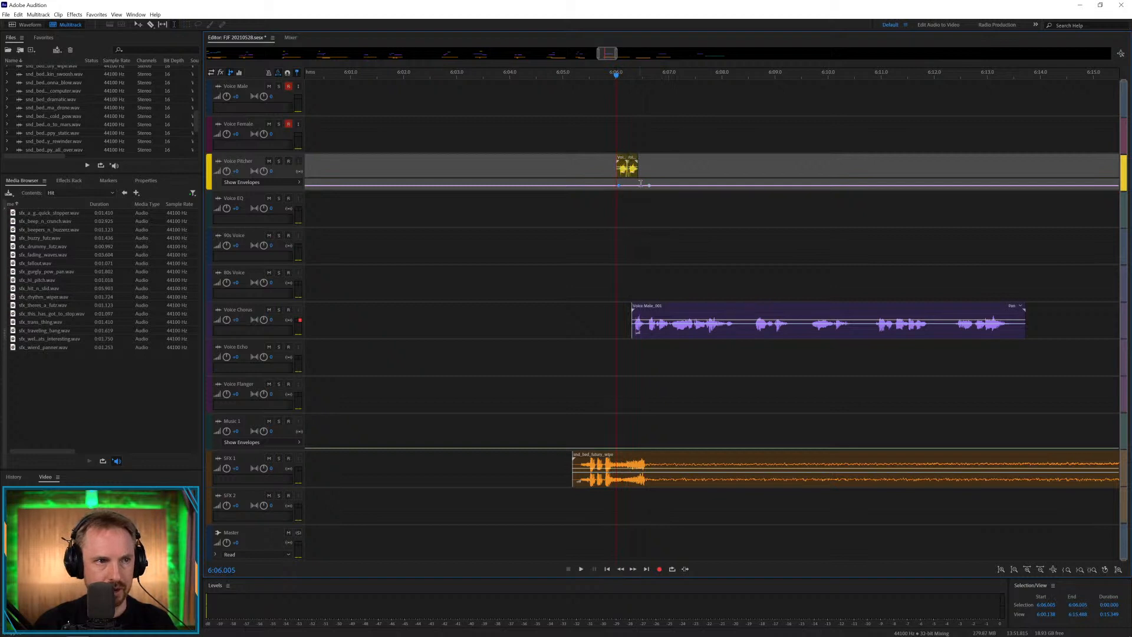
{"action": "left_click_drag", "start_coordinate": [638, 186], "coordinate": [620, 185]}
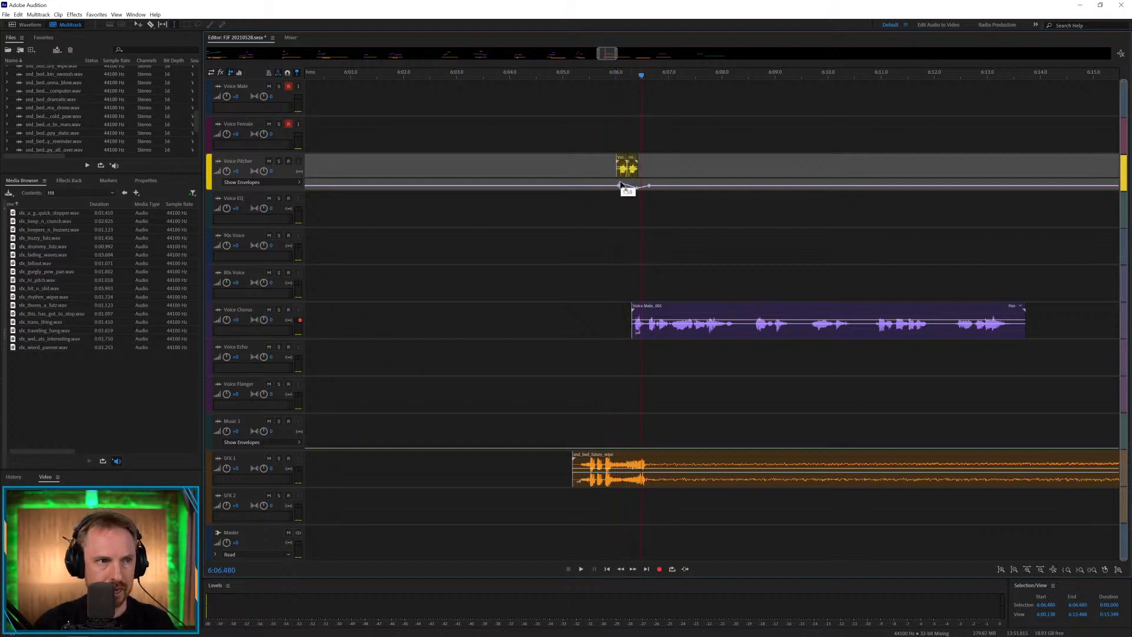
{"action": "key", "text": "space"}
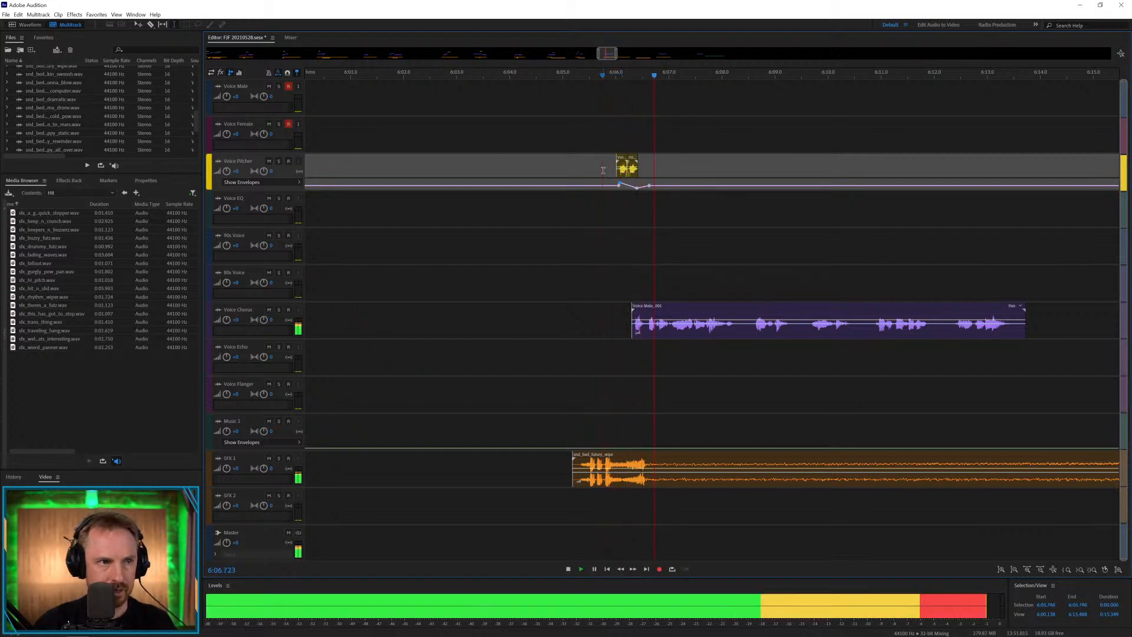
{"action": "key", "text": "space"}
{"action": "key", "text": "space"}
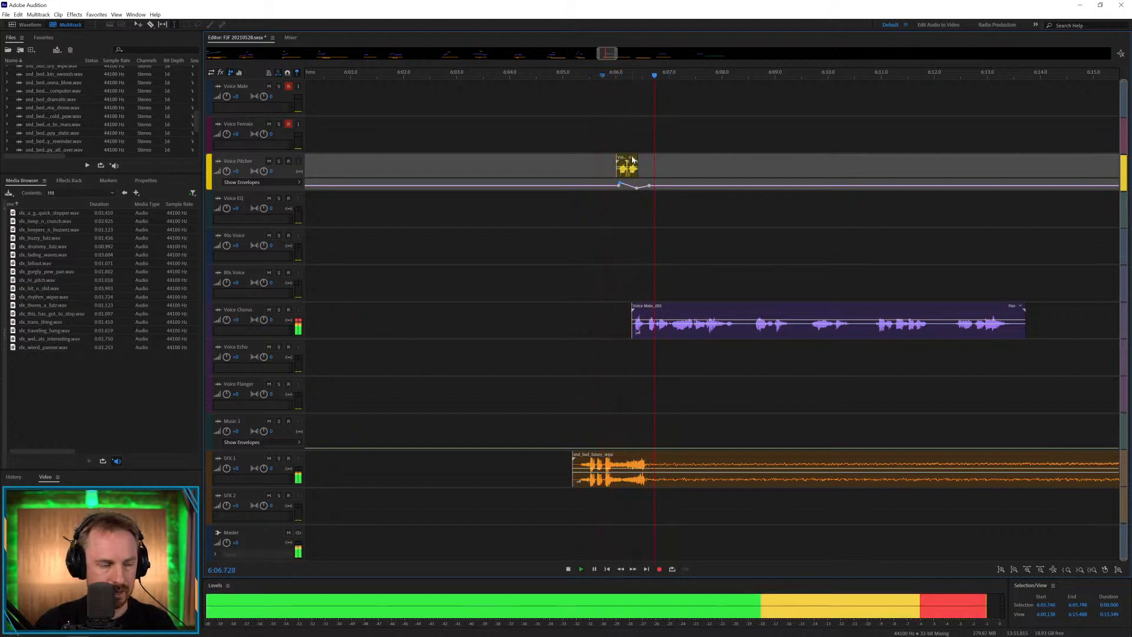
{"action": "key", "text": "space"}
Add a third copy of the word between the two on Voice Pitcher and play the stutter.
{"action": "mouse_move", "coordinate": [630, 162]}
{"action": "left_mouse_down"}
{"action": "mouse_move", "coordinate": [626, 151]}
{"action": "mouse_move", "coordinate": [629, 162]}
{"action": "left_mouse_up"}
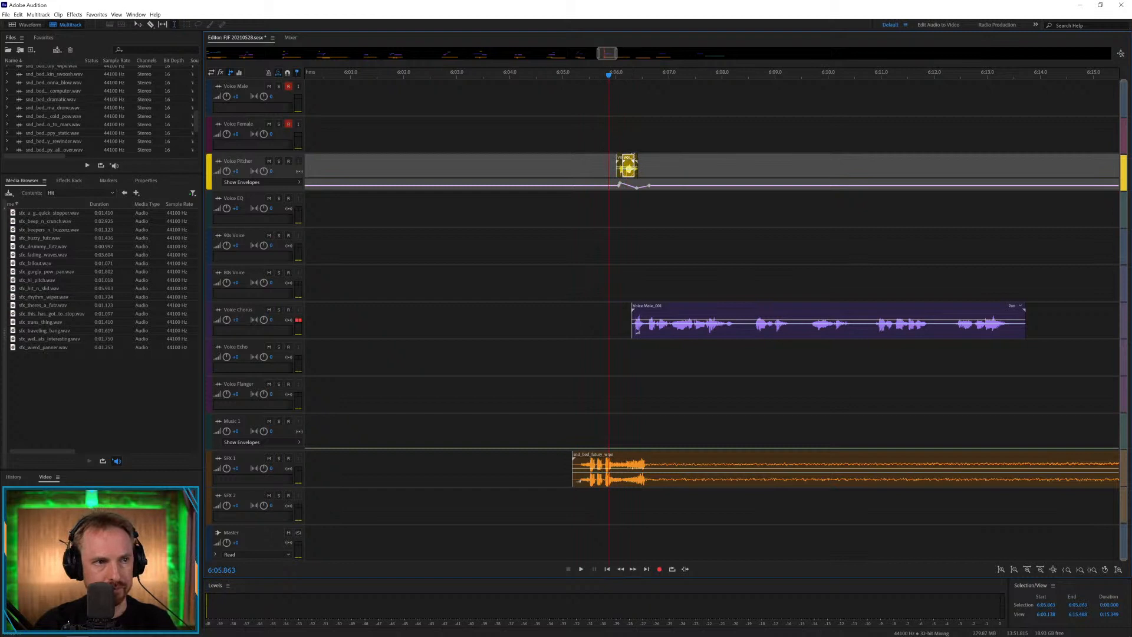
{"action": "key", "text": "space"}
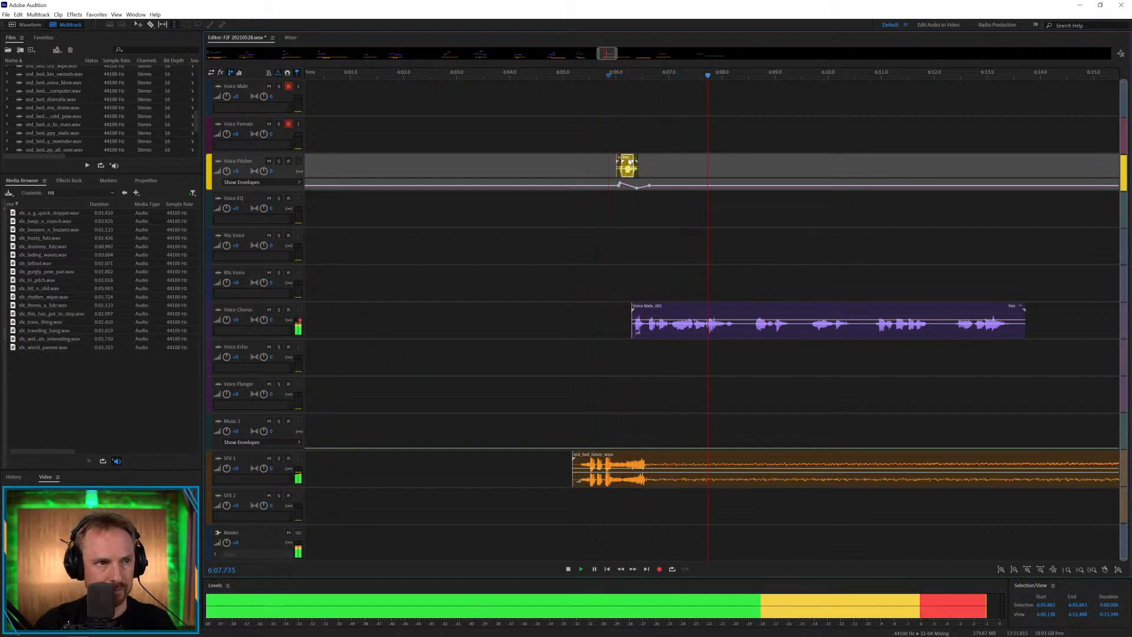
{"action": "key", "text": "space"}
{"action": "key", "text": "space"}
{"action": "key", "text": "space"}
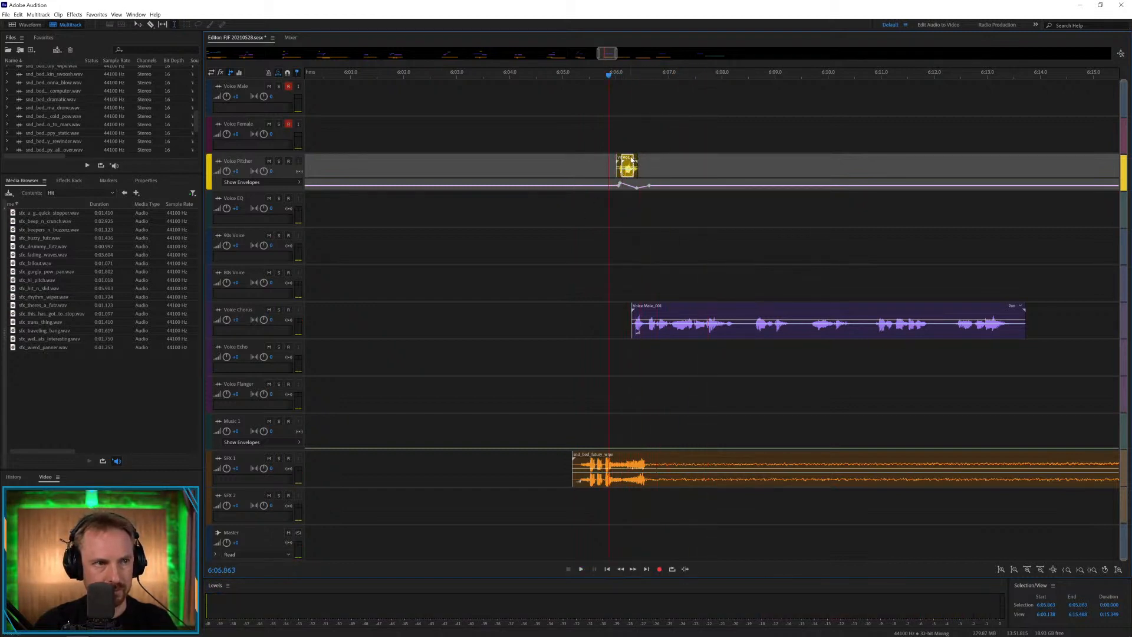
Trim the starts of the middle and last word copies on Voice Pitcher and play the tightened stutter.
{"action": "scroll", "coordinate": [631, 73], "scroll_direction": "up", "scroll_amount": 5}
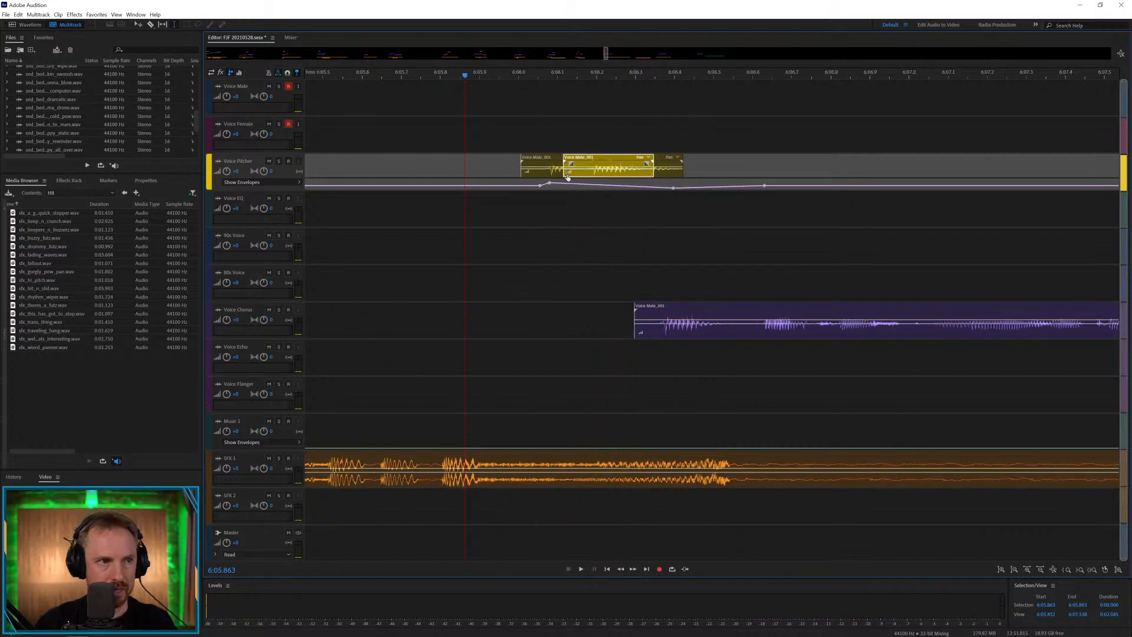
{"action": "left_click_drag", "start_coordinate": [564, 174], "coordinate": [626, 121]}
{"action": "left_click", "coordinate": [653, 161]}
{"action": "left_click", "coordinate": [637, 162]}
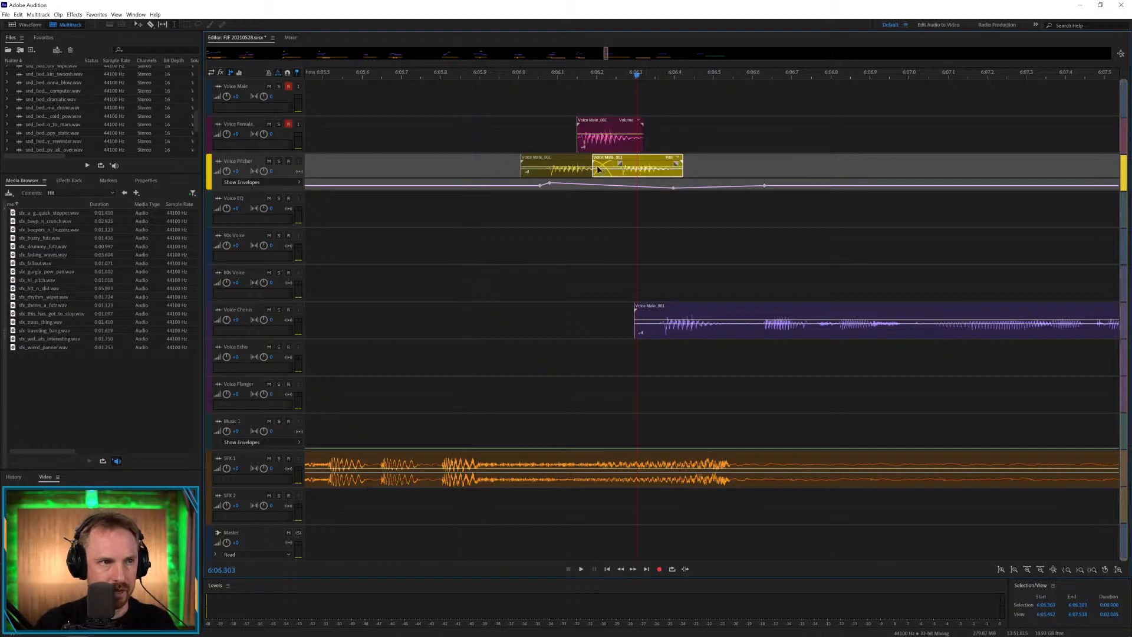
{"action": "mouse_move", "coordinate": [593, 165]}
{"action": "left_mouse_down"}
{"action": "mouse_move", "coordinate": [628, 167]}
{"action": "mouse_move", "coordinate": [601, 172]}
{"action": "left_mouse_up"}
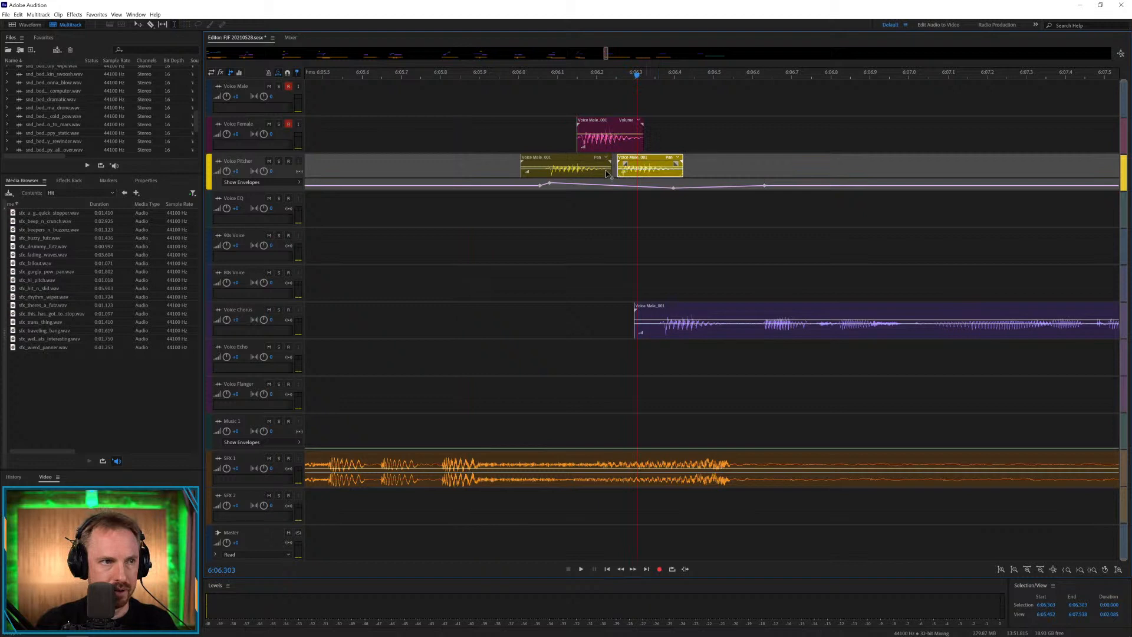
{"action": "left_click_drag", "start_coordinate": [607, 125], "coordinate": [607, 167]}
{"action": "left_click", "coordinate": [527, 138]}
{"action": "key", "text": "space"}
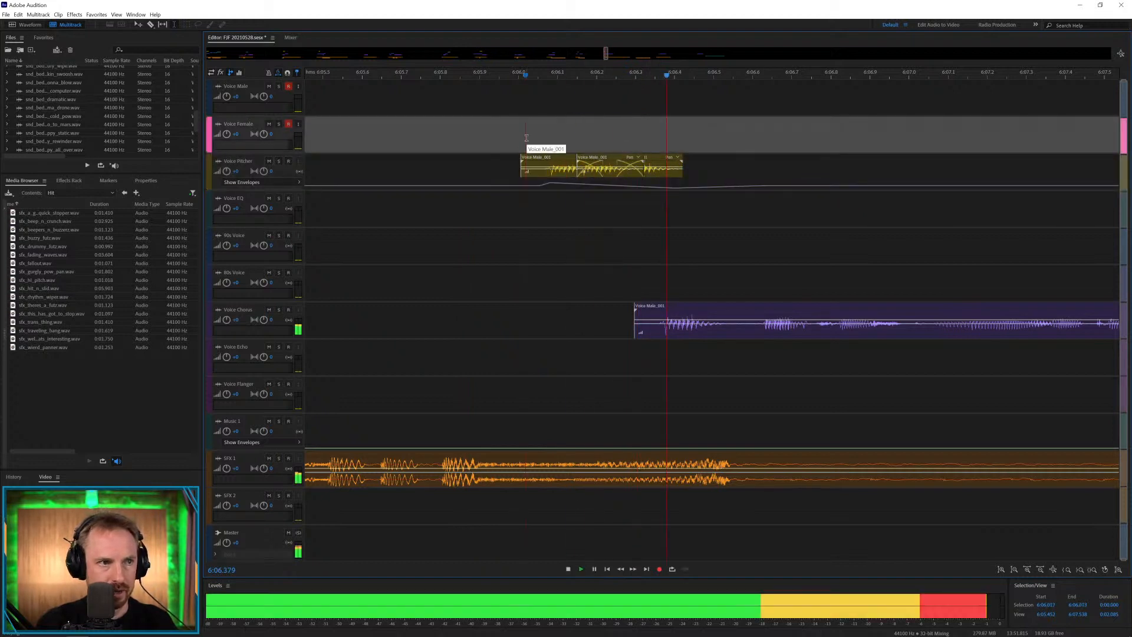
{"action": "key", "text": "space"}
{"action": "key", "text": "space"}
{"action": "key", "text": "space"}
Shift the first word copy to about 6:05.9 and the middle one to about 6:06.1, and play the stutter again.
{"action": "left_click_drag", "start_coordinate": [531, 159], "coordinate": [486, 159]}
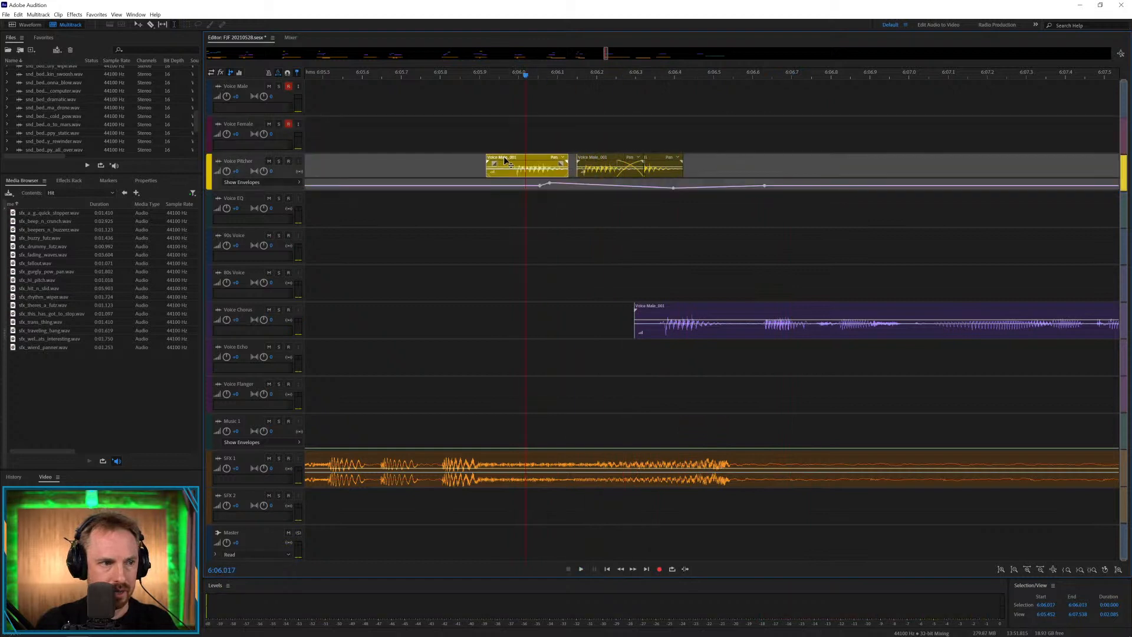
{"action": "left_click_drag", "start_coordinate": [584, 161], "coordinate": [564, 160]}
{"action": "left_click", "coordinate": [483, 133]}
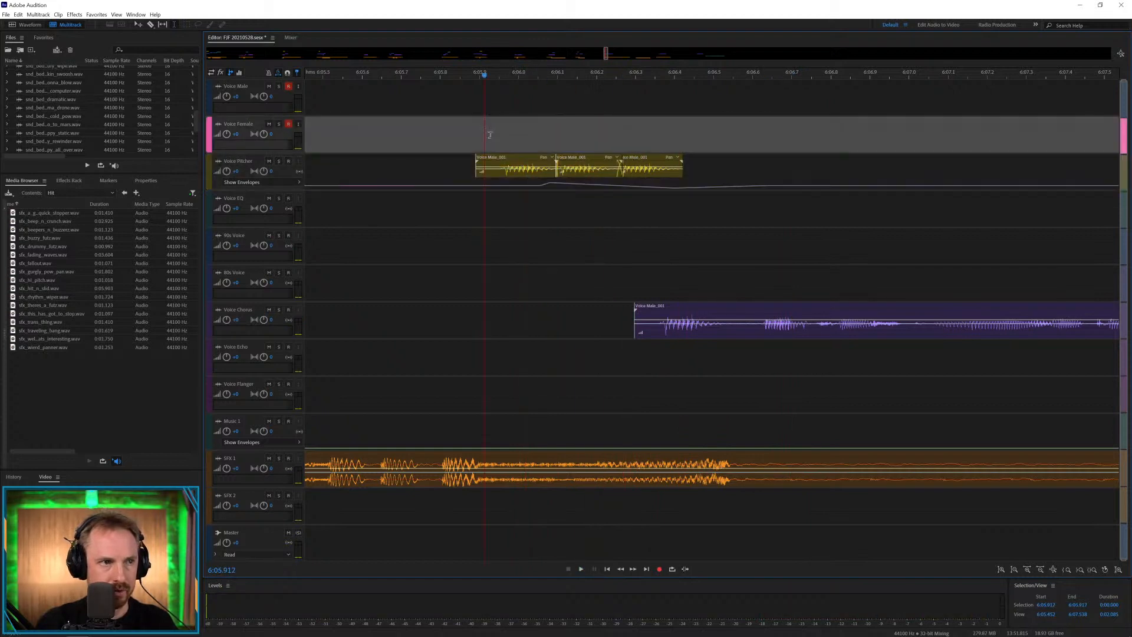
{"action": "key", "text": "space"}
{"action": "left_click", "coordinate": [589, 164]}
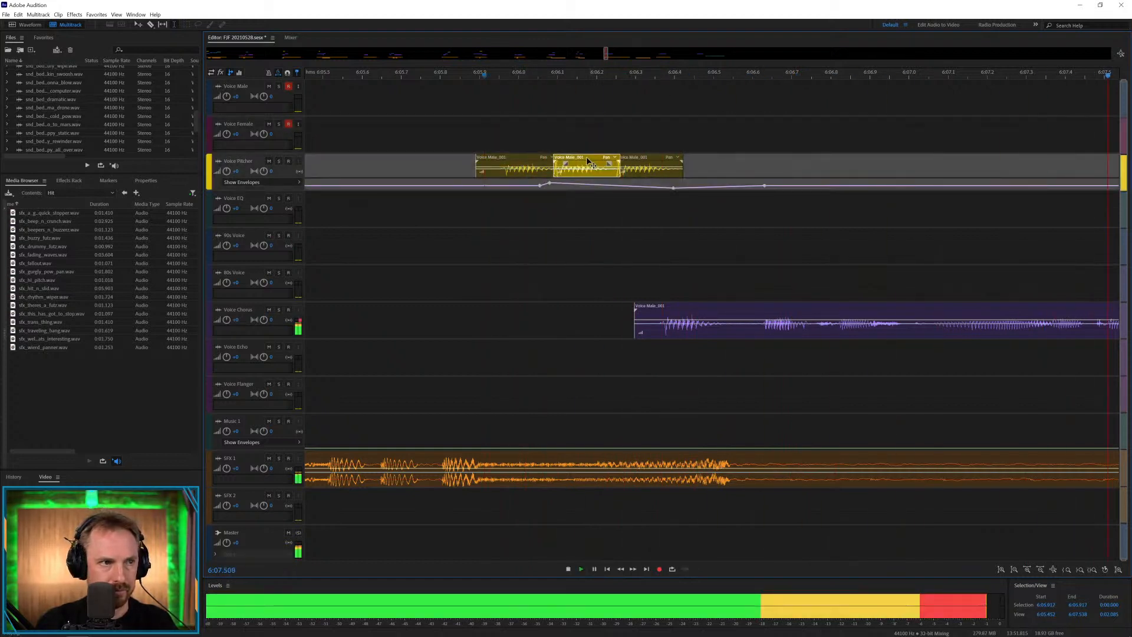
{"action": "key", "text": "space"}
{"action": "key", "text": "space"}
Place sfx_gurgly_pow_pan.wav from the Hit folder on SFX 2 at about 6:07.9 and play it with the voice.
{"action": "scroll", "coordinate": [637, 76], "scroll_direction": "down", "scroll_amount": 7}
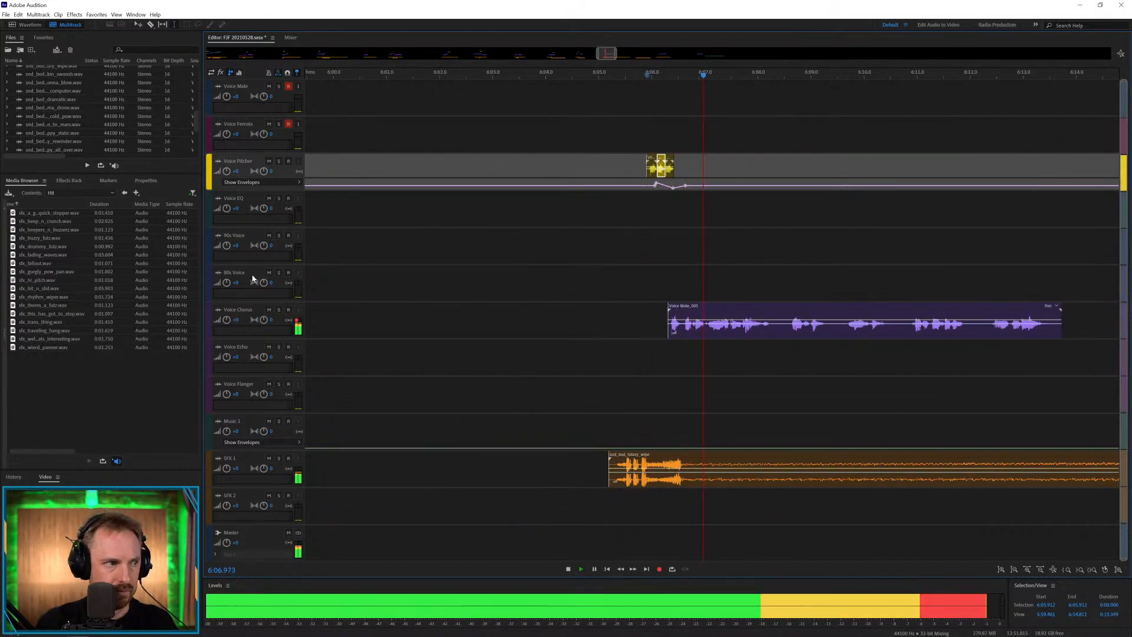
{"action": "left_click_drag", "start_coordinate": [46, 271], "coordinate": [751, 505]}
{"action": "left_click", "coordinate": [737, 504]}
{"action": "key", "text": "space"}
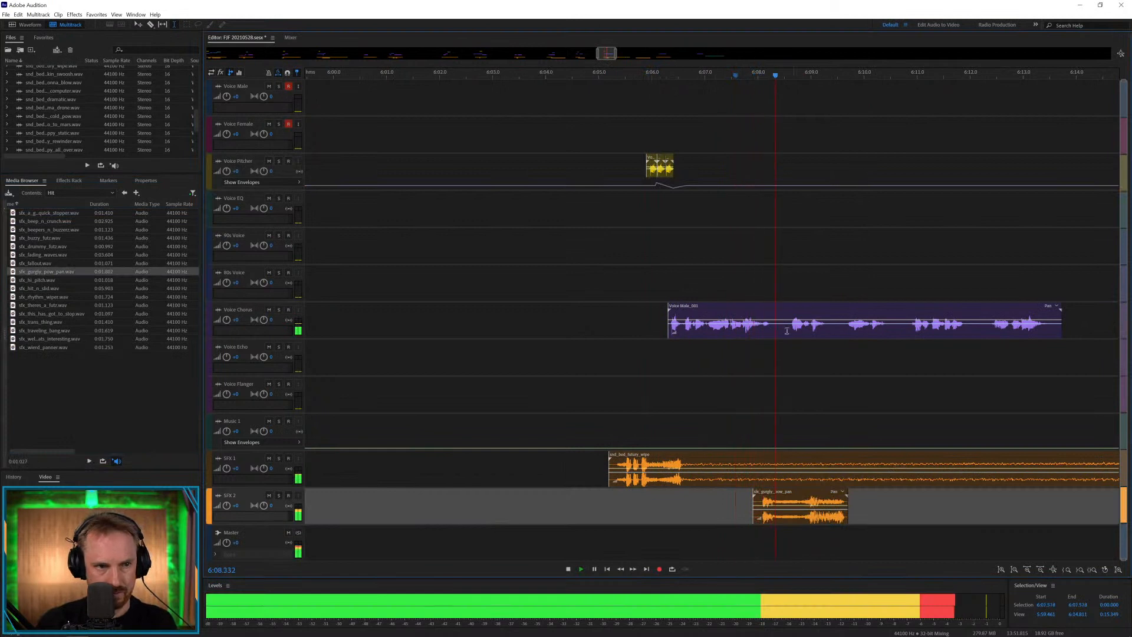
Cut the male phrase after about 6:08.4 out of Voice Chorus and move it to the track directly above.
{"action": "key", "text": "space"}
{"action": "left_click_drag", "start_coordinate": [779, 331], "coordinate": [793, 289]}
{"action": "key", "text": "Delete"}
{"action": "key", "text": "Delete"}
{"action": "left_click", "coordinate": [799, 379]}
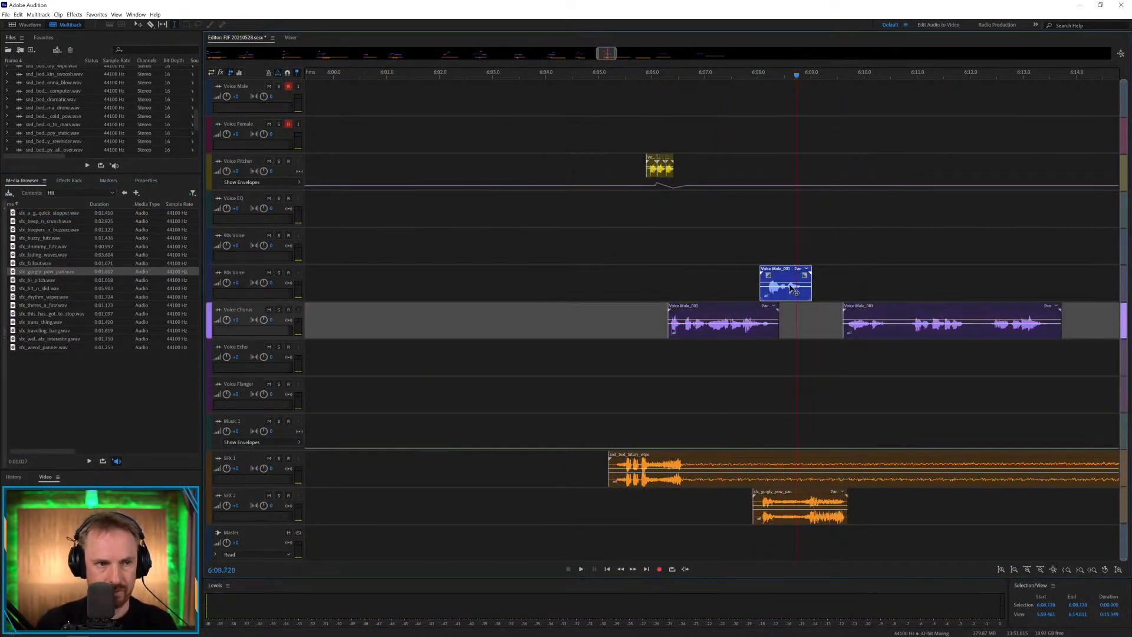
Cut out the next male phrase, crossfade it with the previous one on the track below Voice EQ, and play both.
{"action": "left_click_drag", "start_coordinate": [892, 324], "coordinate": [810, 241]}
{"action": "key", "text": "Delete"}
{"action": "left_click", "coordinate": [847, 293]}
{"action": "mouse_move", "coordinate": [777, 284]}
{"action": "left_mouse_down"}
{"action": "mouse_move", "coordinate": [774, 251]}
{"action": "mouse_move", "coordinate": [762, 270]}
{"action": "left_mouse_up"}
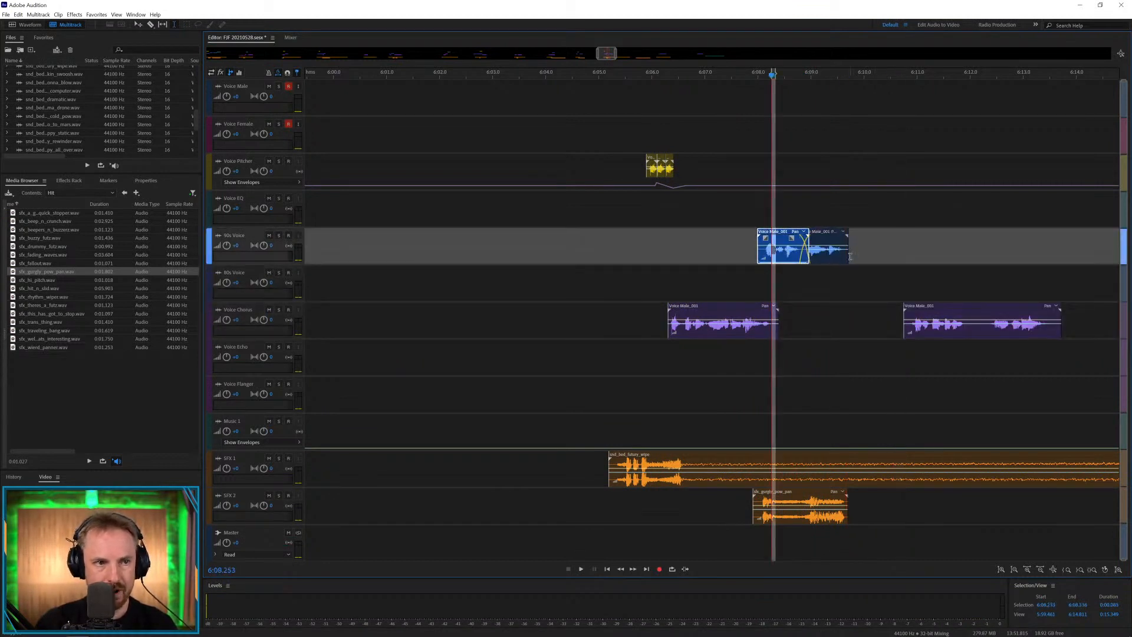
{"action": "left_click", "coordinate": [850, 254]}
{"action": "left_click", "coordinate": [825, 253]}
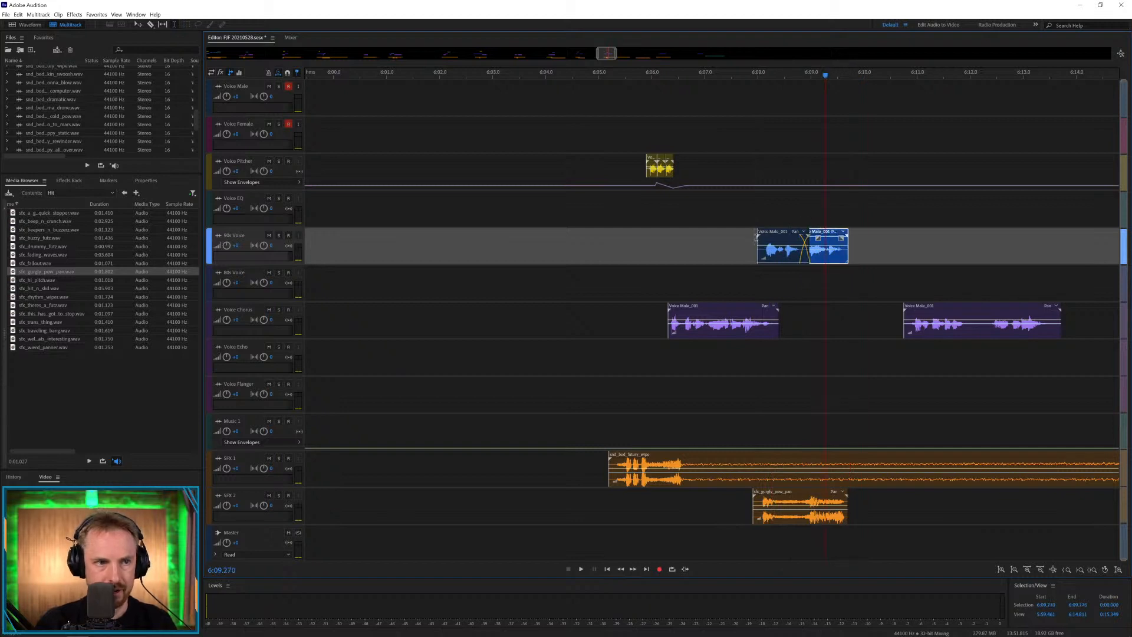
{"action": "left_click", "coordinate": [680, 208]}
{"action": "key", "text": "space"}
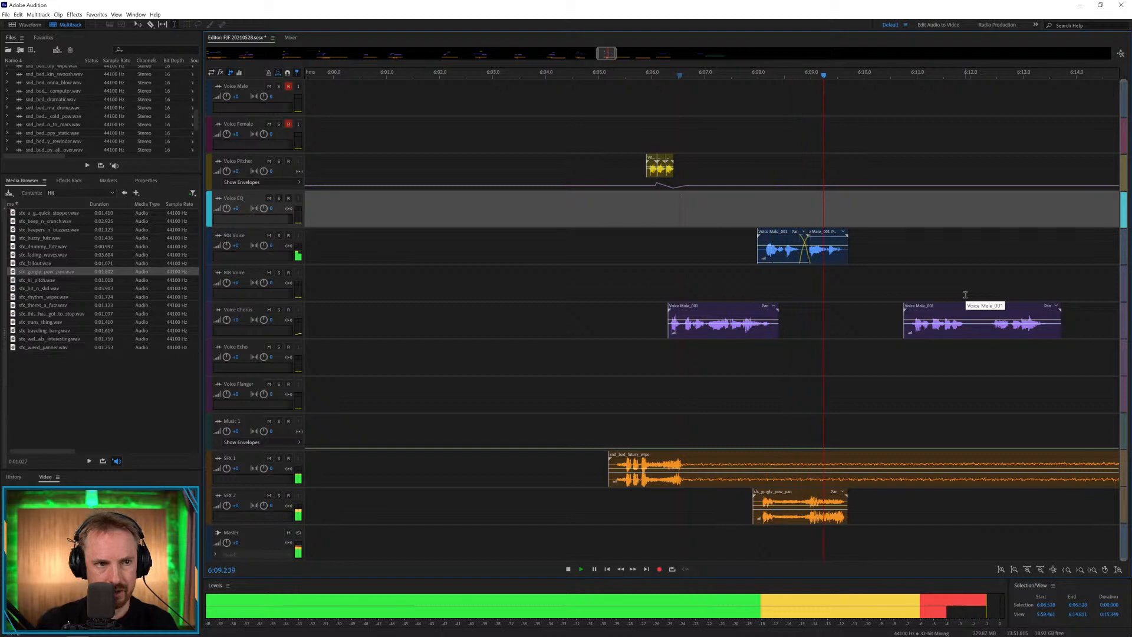
{"action": "key", "text": "space"}
Adjust the volume envelope of the gurgly_pow_pan clip on SFX 2 downward at about 6:08.9.
{"action": "left_click", "coordinate": [809, 498]}
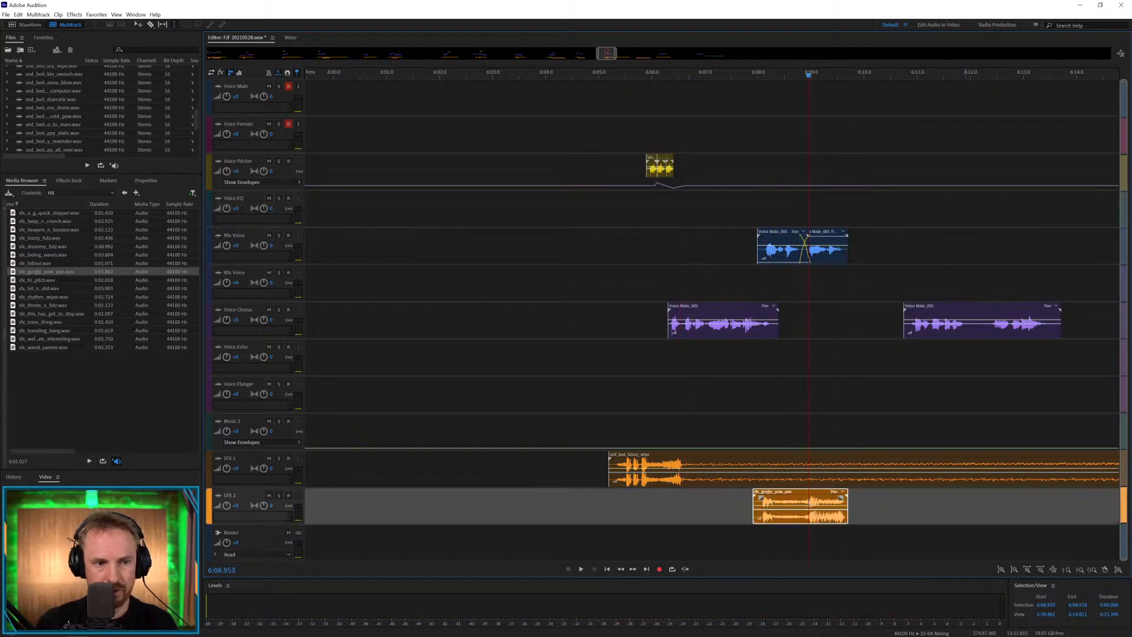
{"action": "left_click_drag", "start_coordinate": [808, 505], "coordinate": [810, 517]}
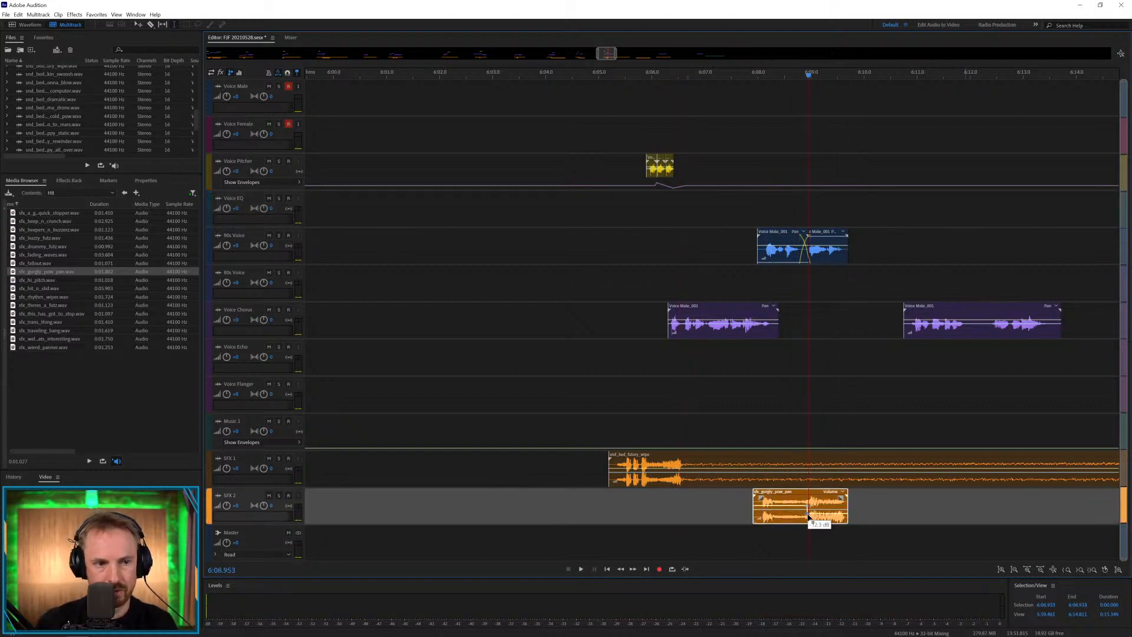
{"action": "left_click", "coordinate": [729, 421]}
Play the section and shift the remaining male part on Voice Chorus to start at about 6:09.3.
{"action": "key", "text": "space"}
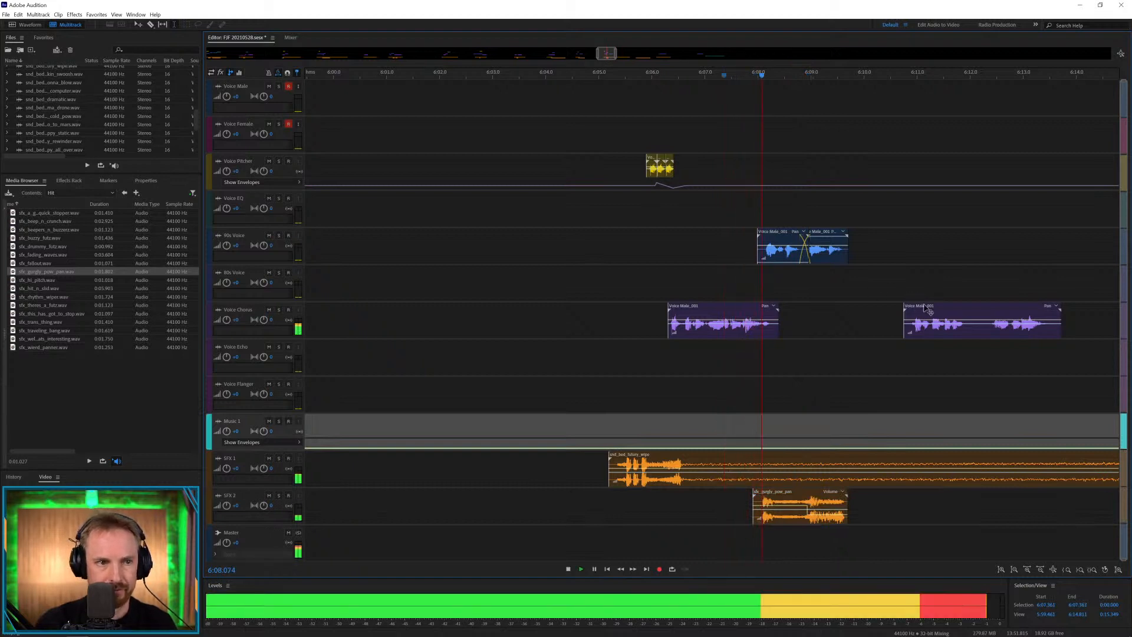
{"action": "left_click_drag", "start_coordinate": [928, 311], "coordinate": [851, 311]}
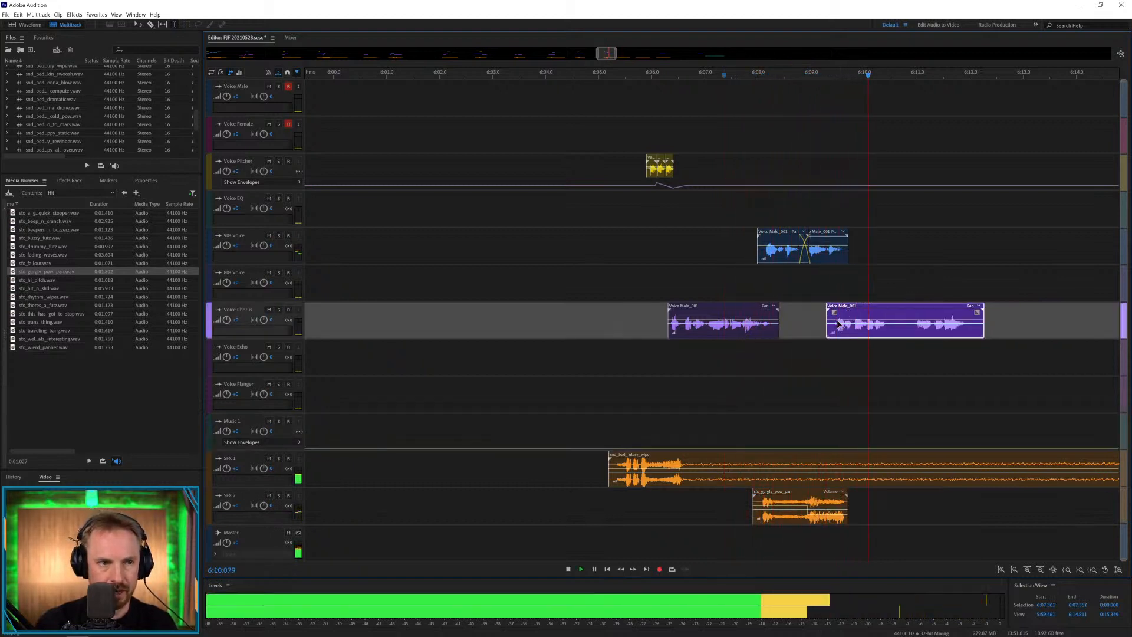
Split the last male clip on Voice Chorus, moving its first phrase to Voice Echo and its closing phrase to the track below Voice EQ.
{"action": "left_click", "coordinate": [814, 339]}
{"action": "key", "text": "space"}
{"action": "key", "text": "space"}
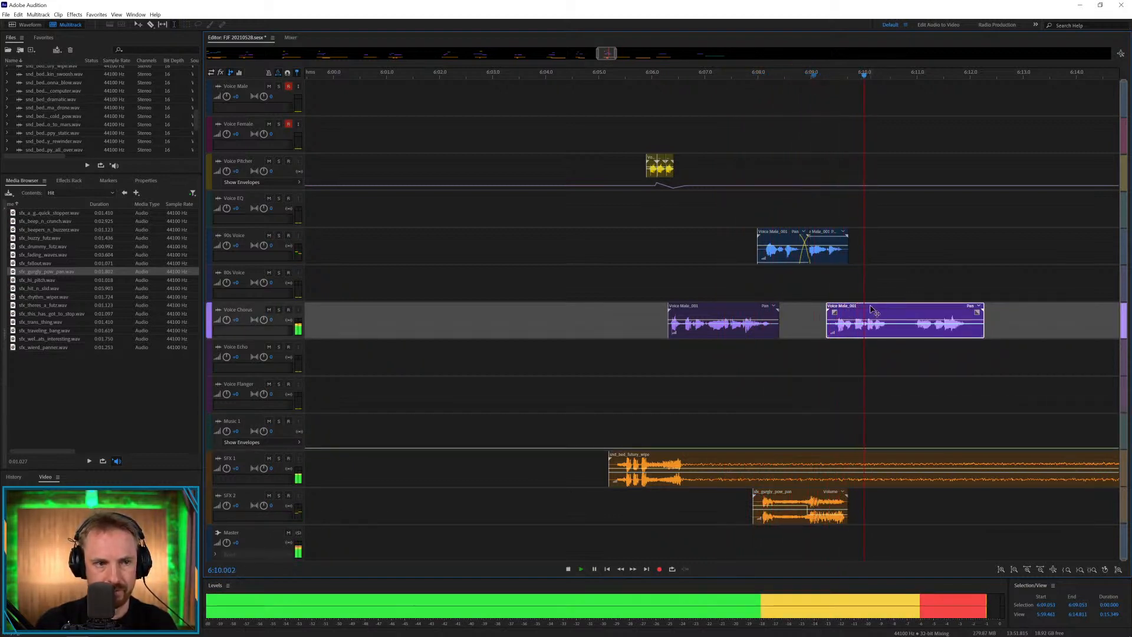
{"action": "key", "text": "space"}
{"action": "left_click_drag", "start_coordinate": [871, 309], "coordinate": [903, 243]}
{"action": "key", "text": "space"}
{"action": "left_click", "coordinate": [900, 370]}
{"action": "key", "text": "Delete"}
{"action": "key", "text": "space"}
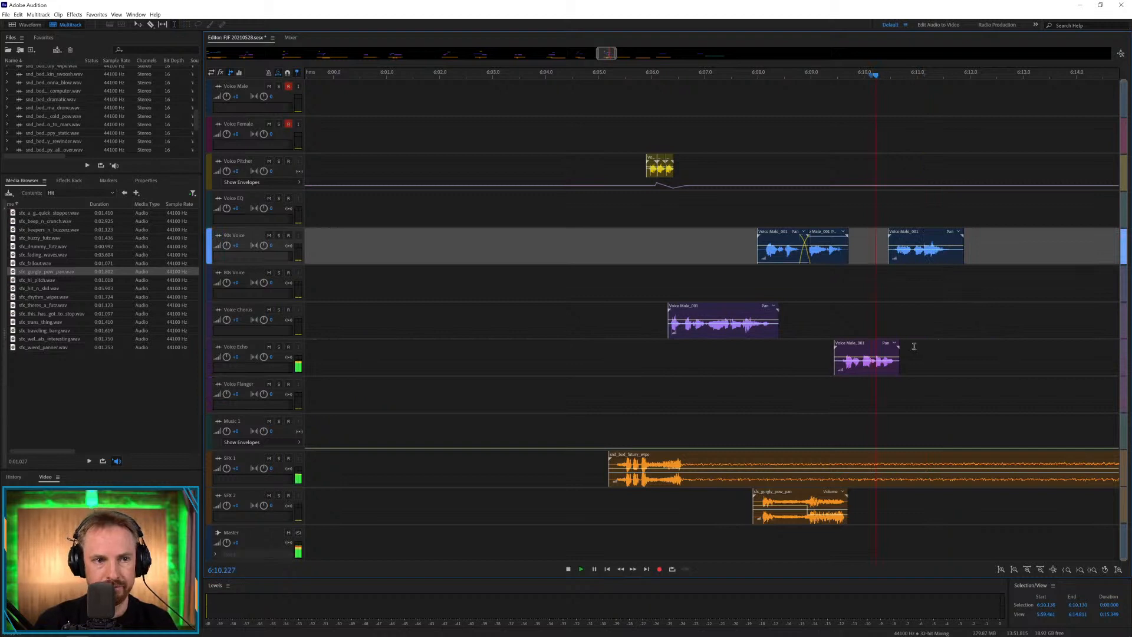
Cut the section from about 6:11.7 to 6:17.4 out of the SFX 1 bed and overlap its ending with the first part.
{"action": "scroll", "coordinate": [896, 74], "scroll_direction": "down", "scroll_amount": 5}
{"action": "key", "text": "space"}
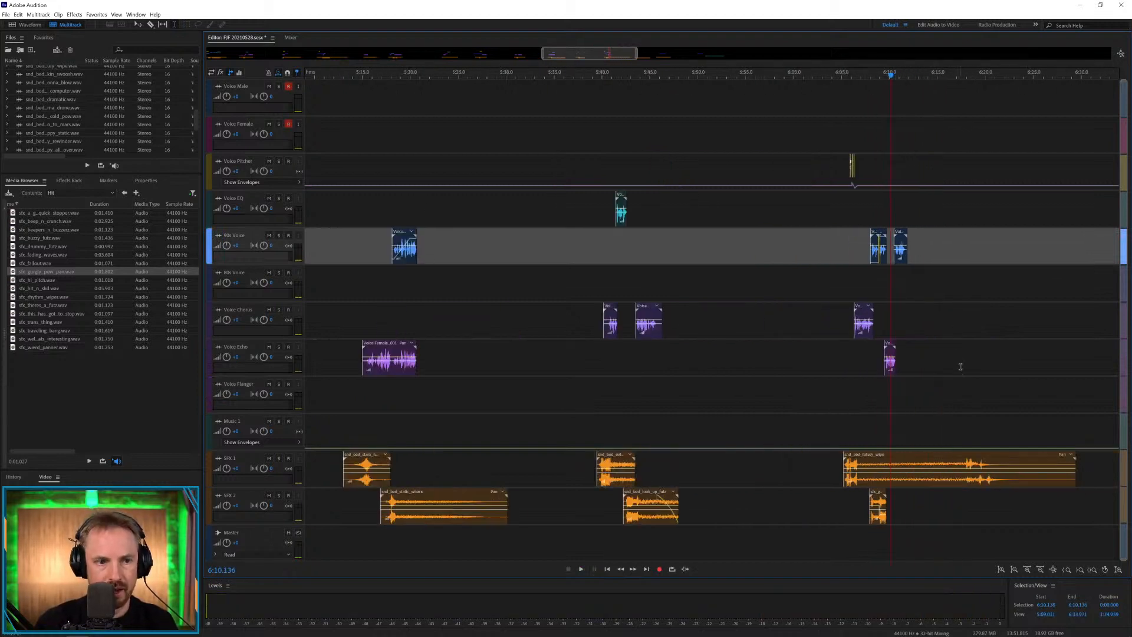
{"action": "left_click_drag", "start_coordinate": [962, 464], "coordinate": [905, 464]}
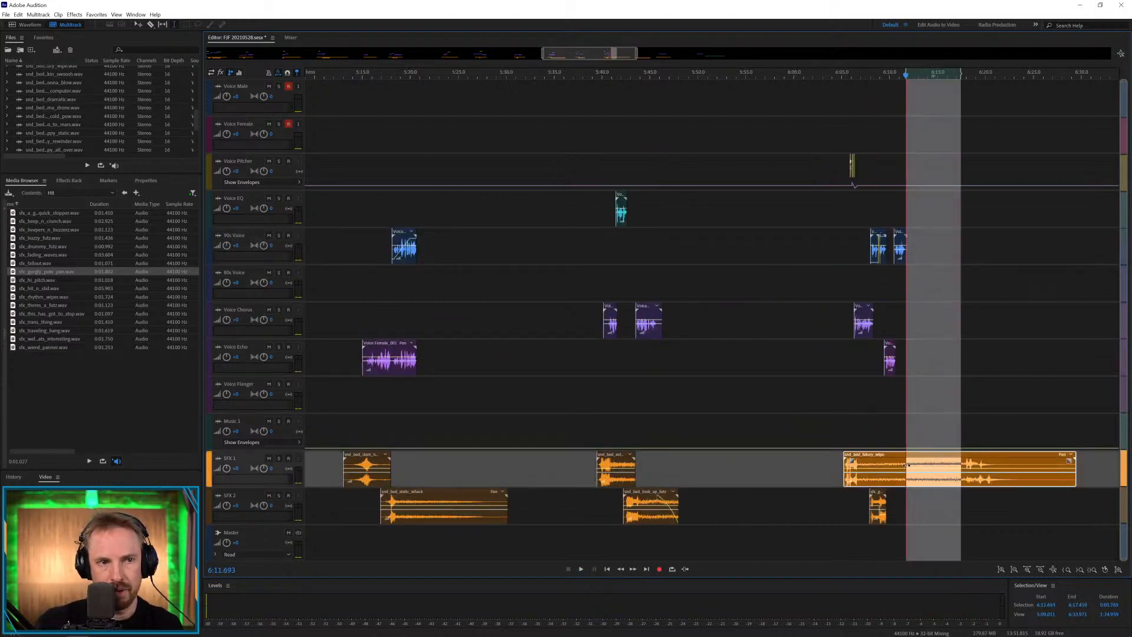
{"action": "key", "text": "Delete"}
{"action": "left_click", "coordinate": [950, 436]}
{"action": "left_click_drag", "start_coordinate": [976, 462], "coordinate": [907, 463]}
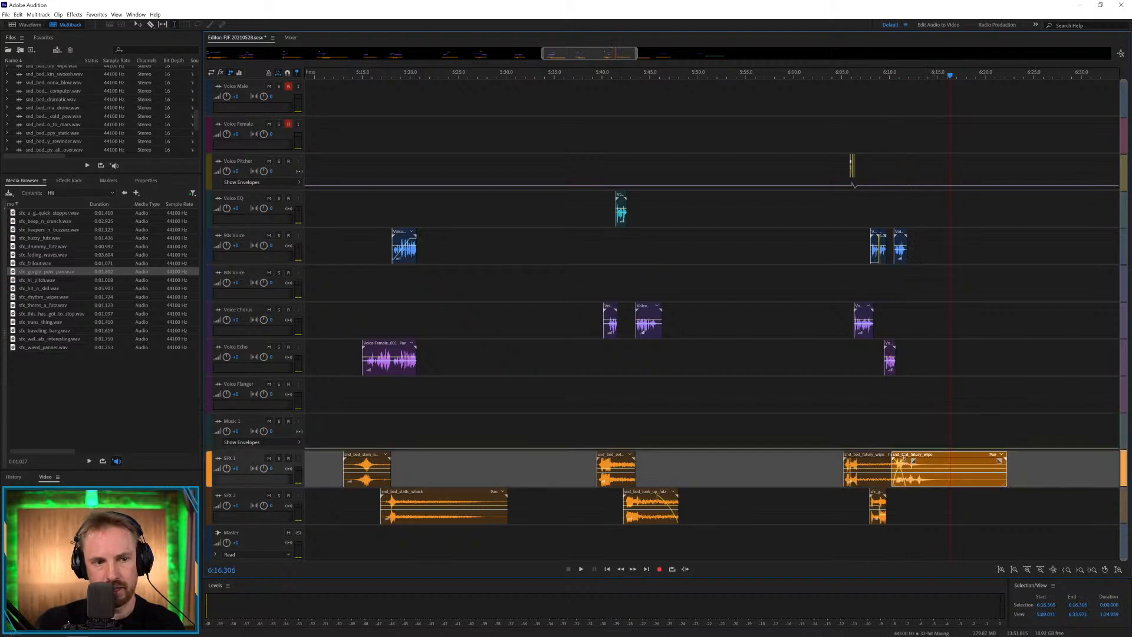
Shift the bed's ending on SFX 1 earlier to start at about 6:08.5 and play the transition.
{"action": "left_click", "coordinate": [893, 427]}
{"action": "key", "text": "space"}
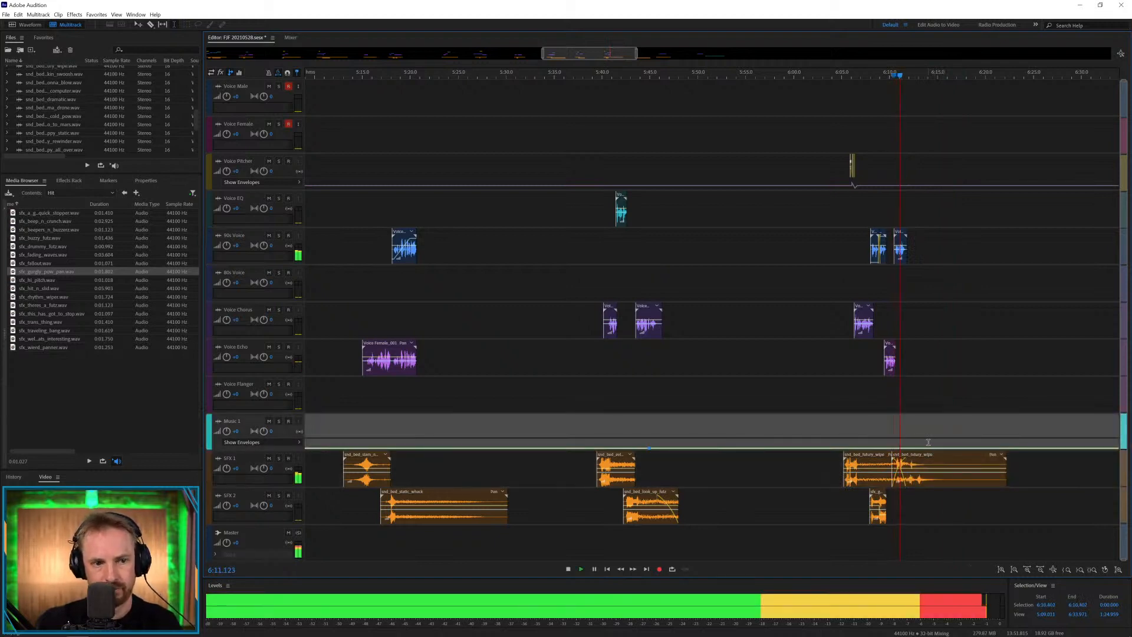
{"action": "key", "text": "space"}
{"action": "left_click_drag", "start_coordinate": [928, 455], "coordinate": [912, 455]}
{"action": "left_click", "coordinate": [870, 433]}
{"action": "key", "text": "space"}
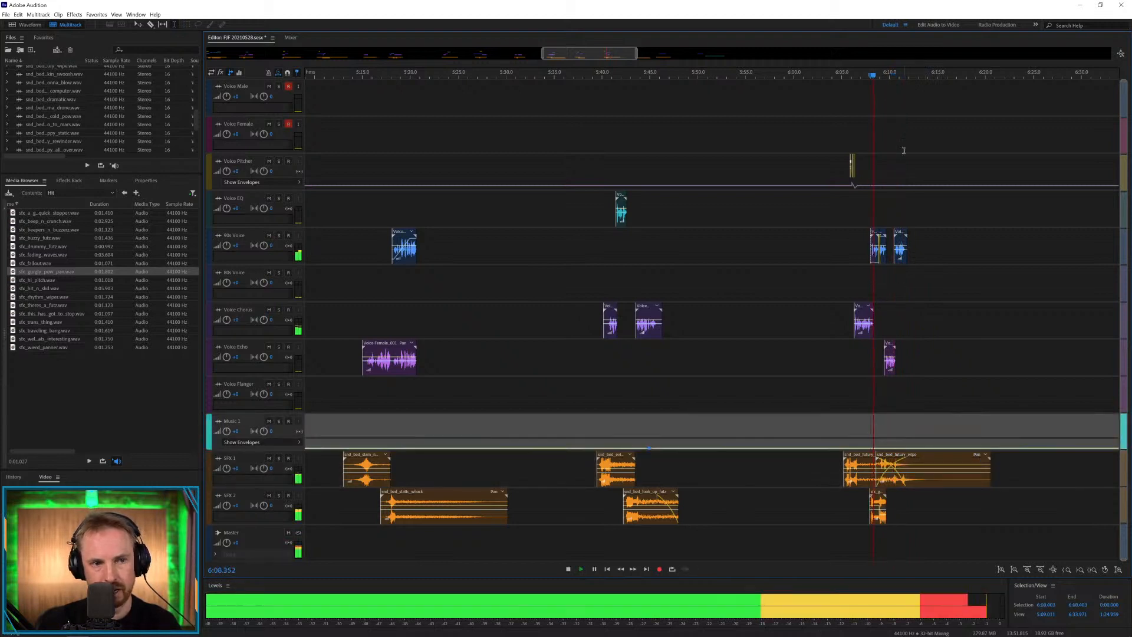
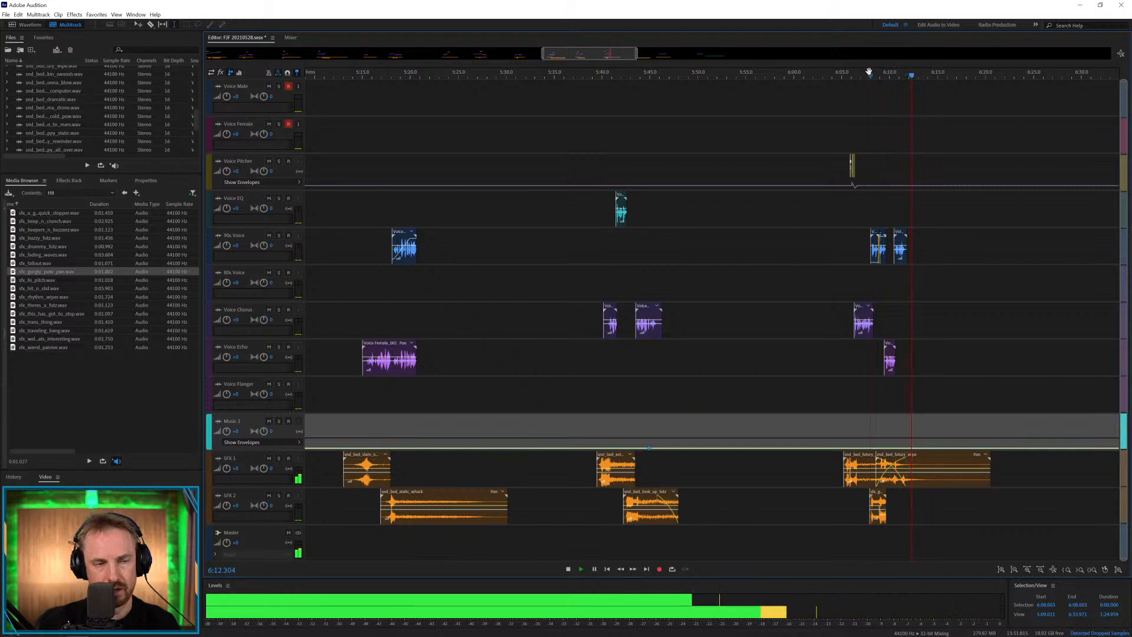
{"action": "key", "text": "backslash"}
{"action": "key", "text": "space"}
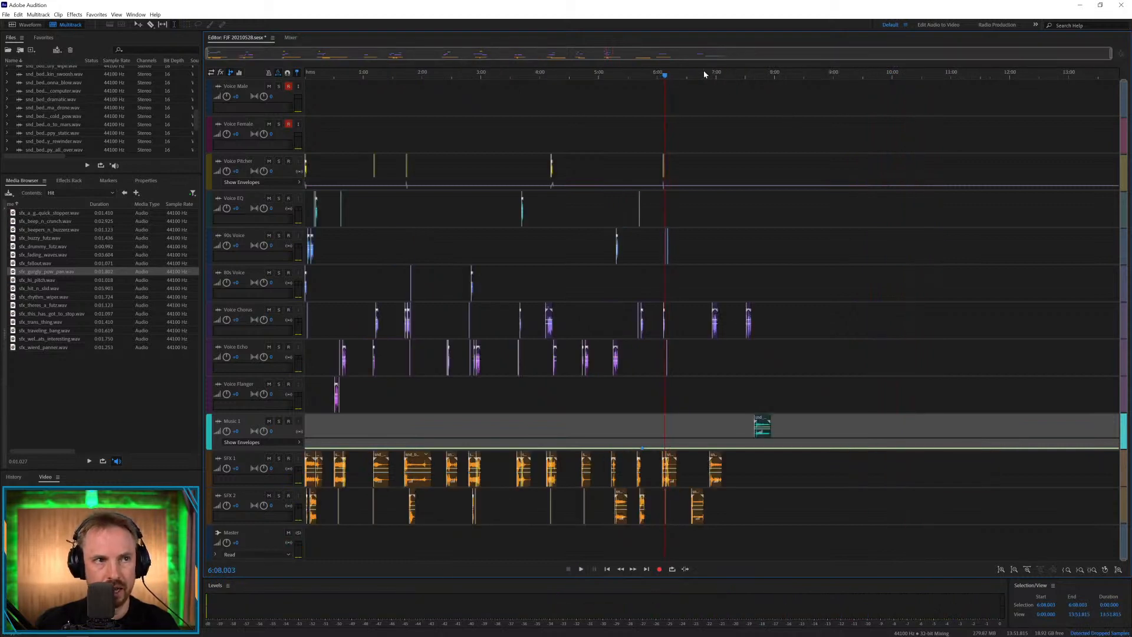
Move the its_scary_out_here bed to SFX 1 at about 7:35 and shift the next male clip on Voice Chorus to about 6:54.2.
{"action": "scroll", "coordinate": [710, 65], "scroll_direction": "up", "scroll_amount": 5}
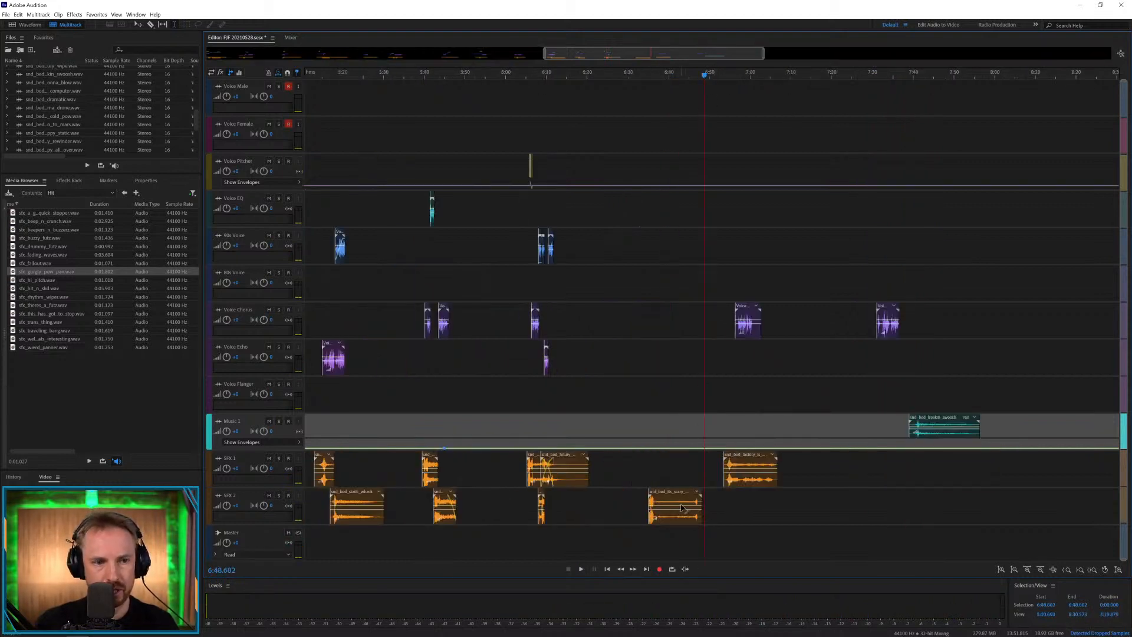
{"action": "left_click_drag", "start_coordinate": [682, 507], "coordinate": [927, 471]}
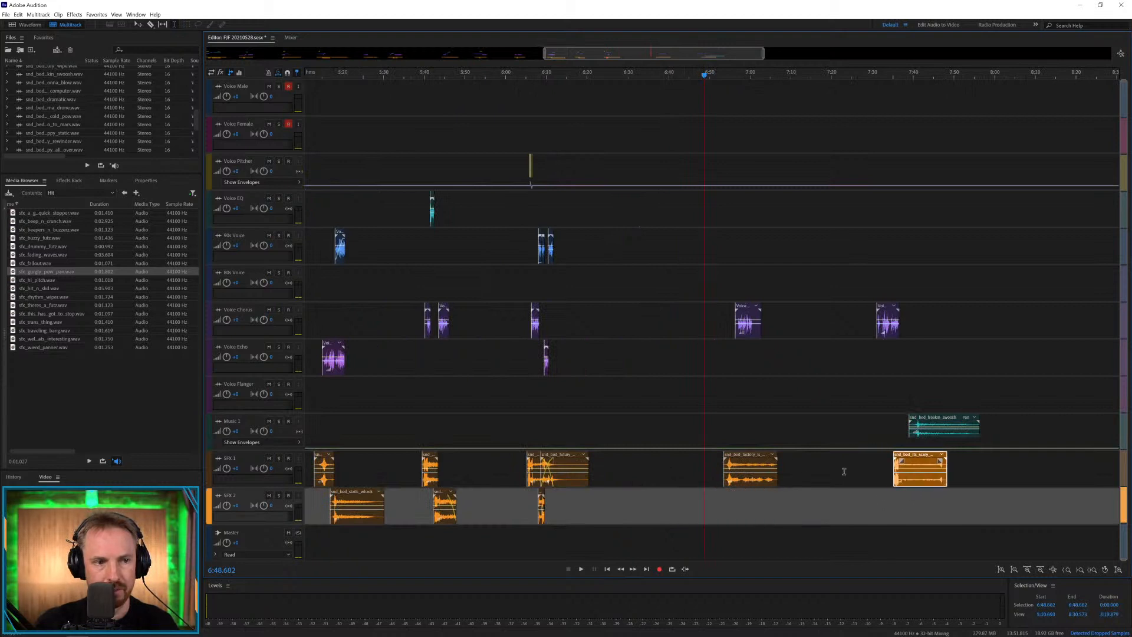
{"action": "left_click", "coordinate": [723, 425]}
{"action": "scroll", "coordinate": [758, 76], "scroll_direction": "up", "scroll_amount": 3}
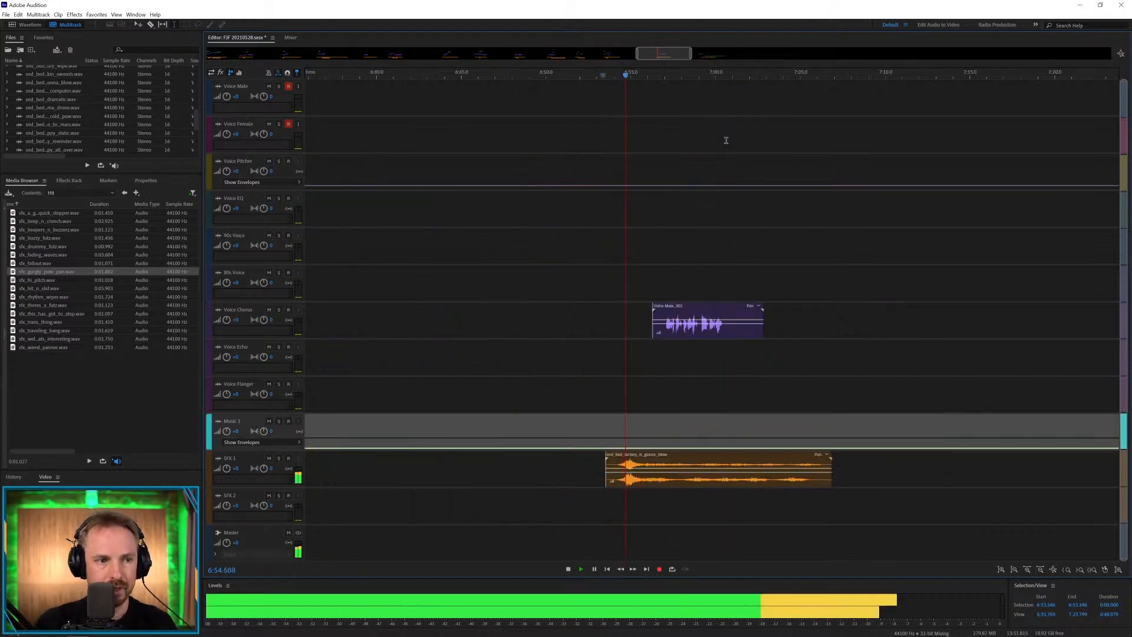
{"action": "key", "text": "space"}
{"action": "left_click_drag", "start_coordinate": [671, 307], "coordinate": [634, 307]}
{"action": "left_click", "coordinate": [615, 382]}
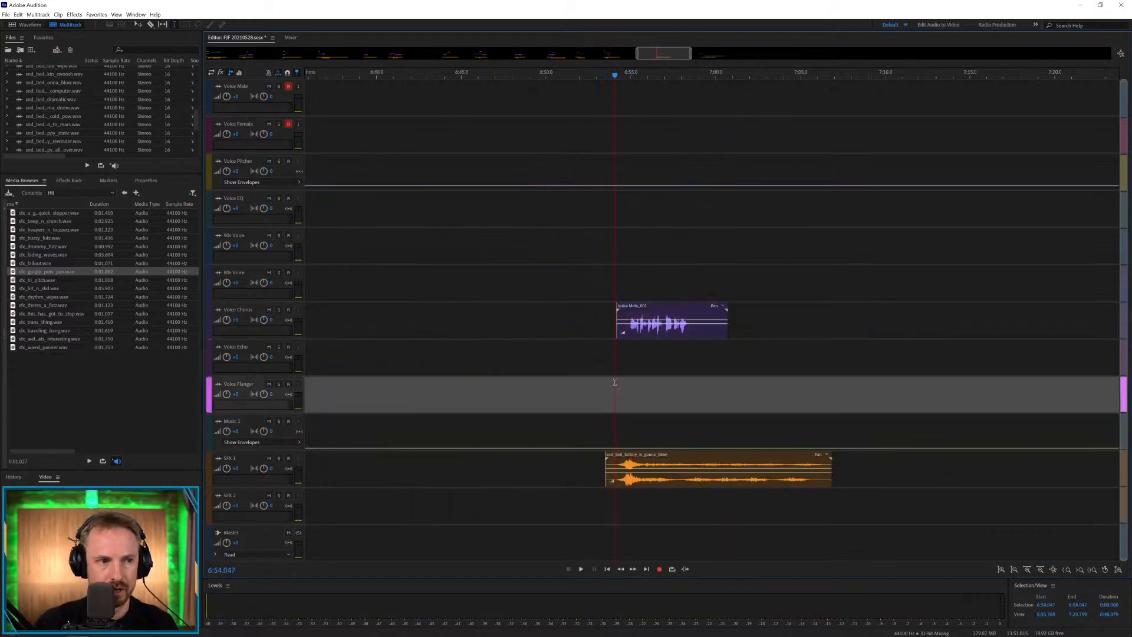
{"action": "key", "text": "space"}
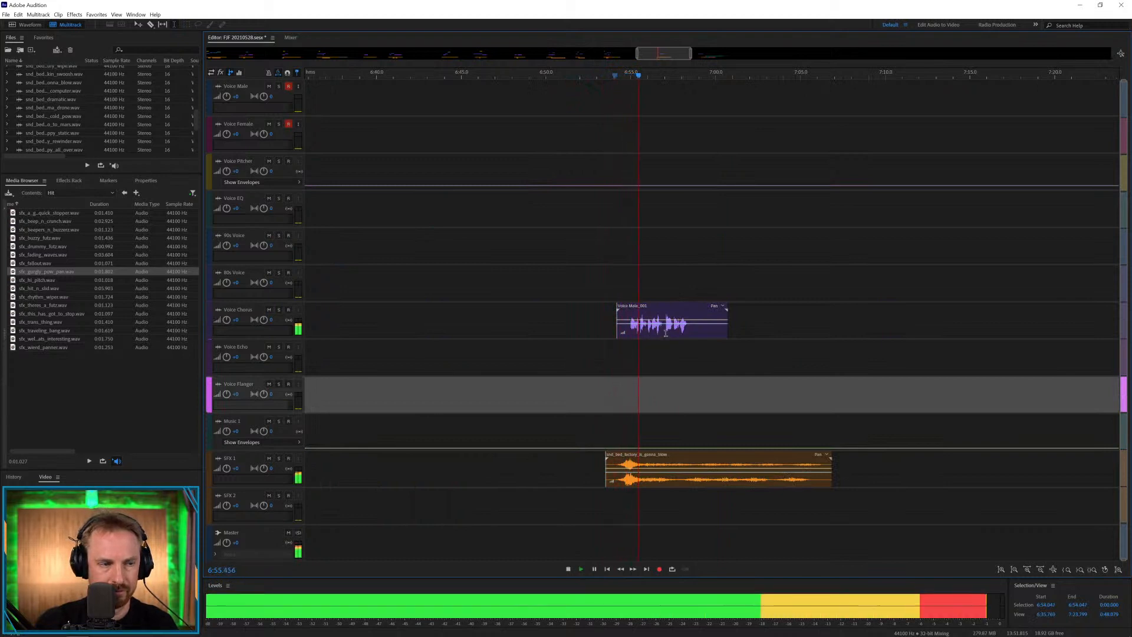
{"action": "left_click_drag", "start_coordinate": [664, 329], "coordinate": [688, 330]}
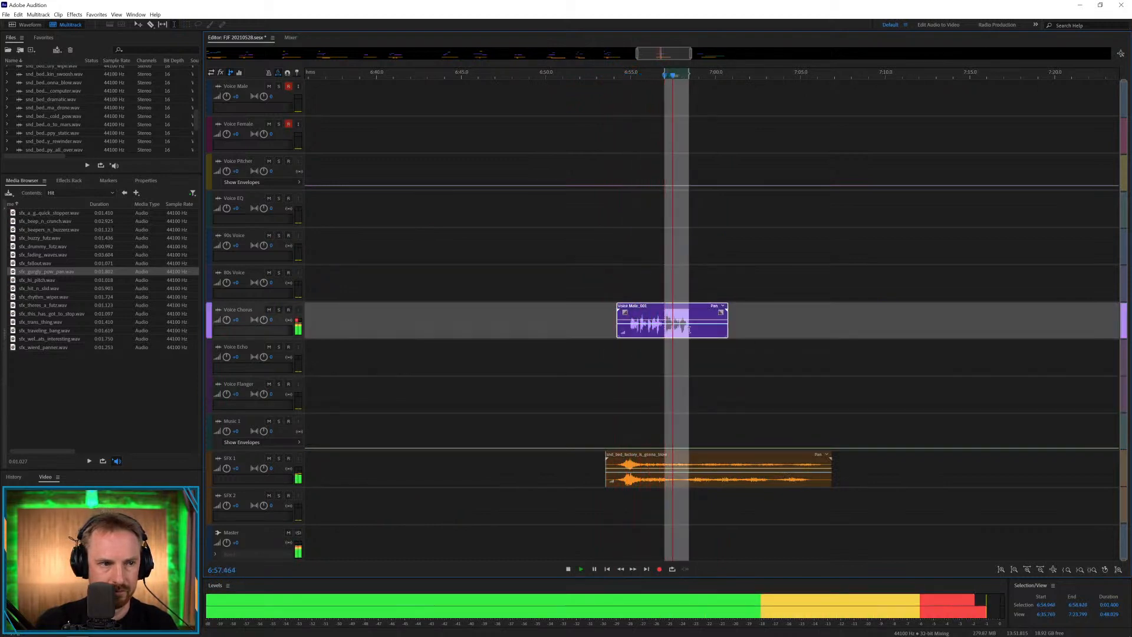
{"action": "scroll", "coordinate": [689, 77], "scroll_direction": "down", "scroll_amount": 5}
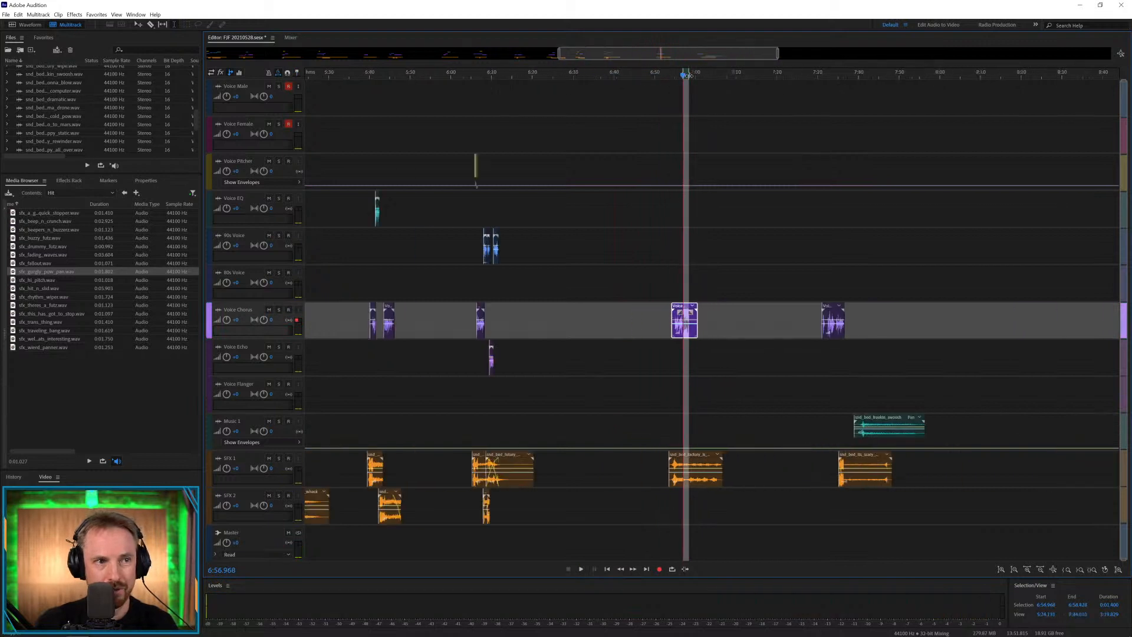
Move the last male clip to Voice Echo at about 7:00.3 and the its_scary_out_here bed to SFX 2 at about 7:00.5.
{"action": "left_click", "coordinate": [778, 298]}
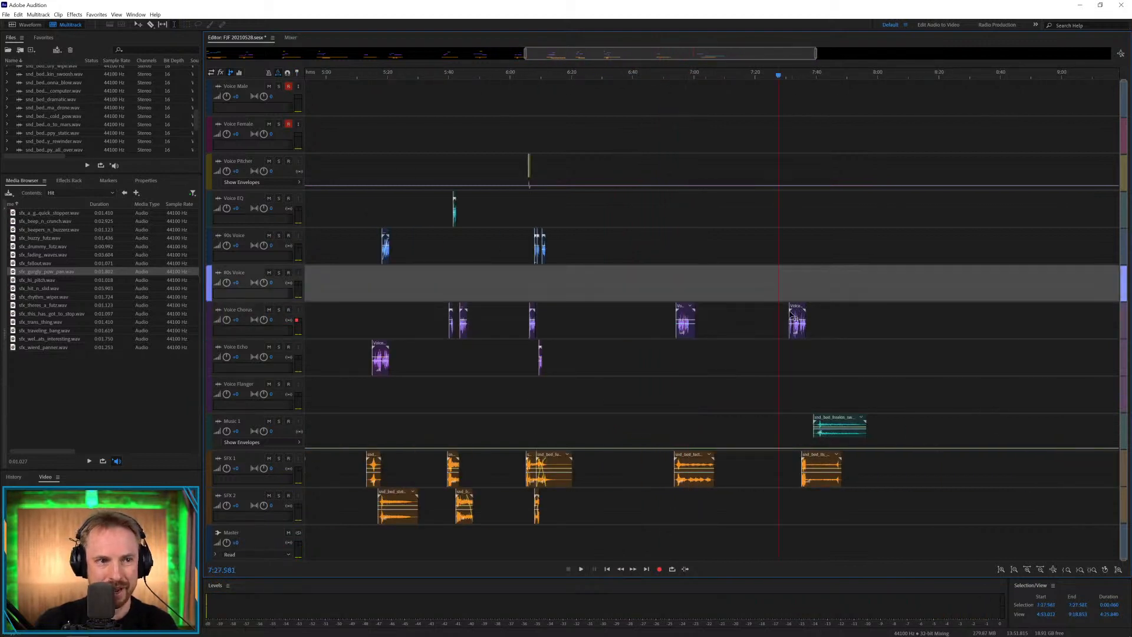
{"action": "left_click_drag", "start_coordinate": [794, 317], "coordinate": [705, 358]}
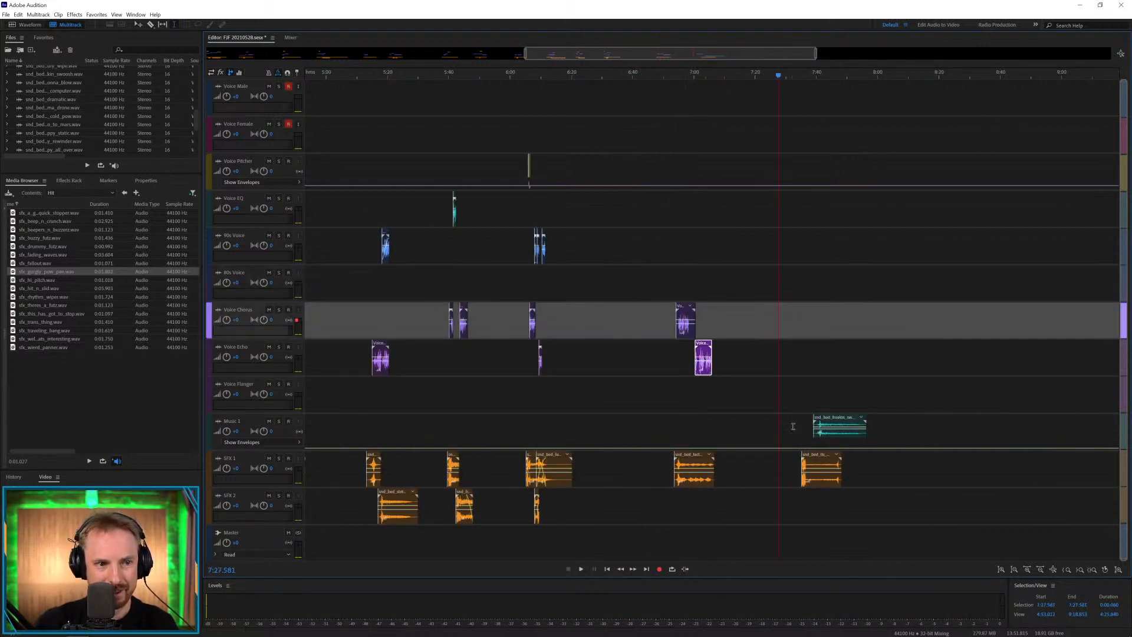
{"action": "left_click_drag", "start_coordinate": [809, 449], "coordinate": [706, 499]}
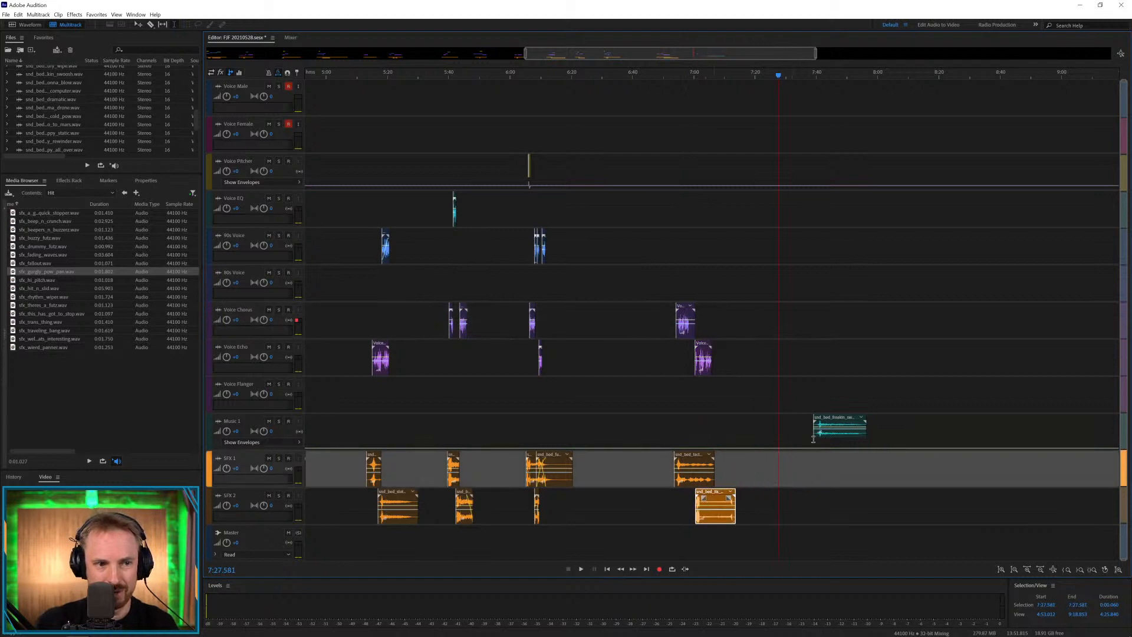
Shift the swoosh bed on Music 1 to start at about 7:01.3 and play the arrangement from about 6:56.5.
{"action": "left_click_drag", "start_coordinate": [822, 424], "coordinate": [706, 424]}
{"action": "left_click", "coordinate": [684, 416]}
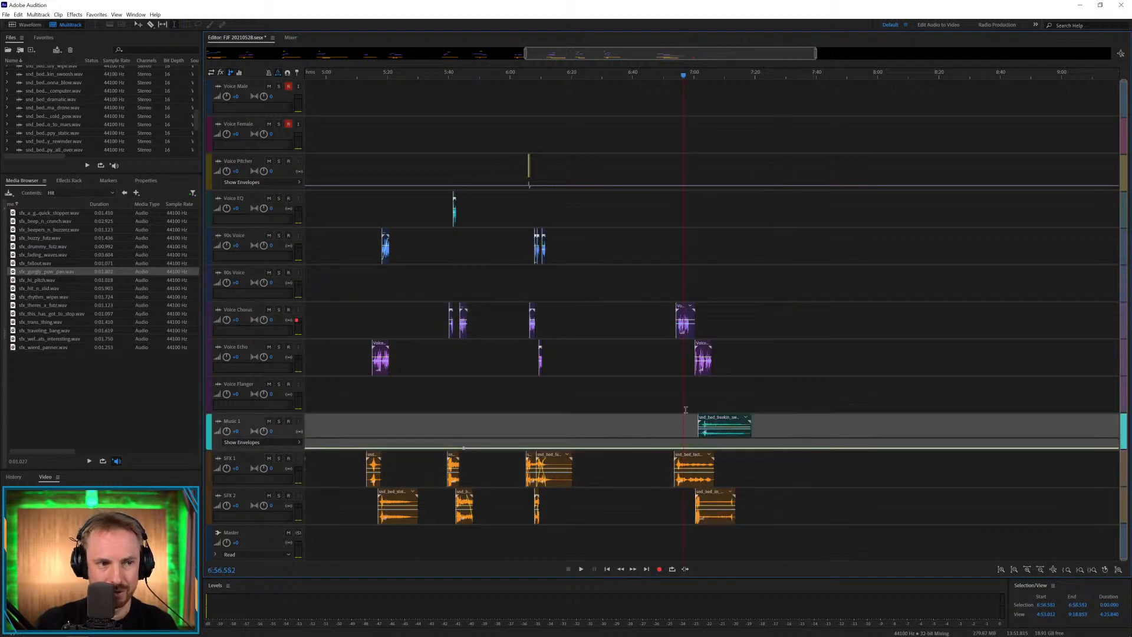
{"action": "key", "text": "space"}
{"action": "scroll", "coordinate": [729, 71], "scroll_direction": "up", "scroll_amount": 8}
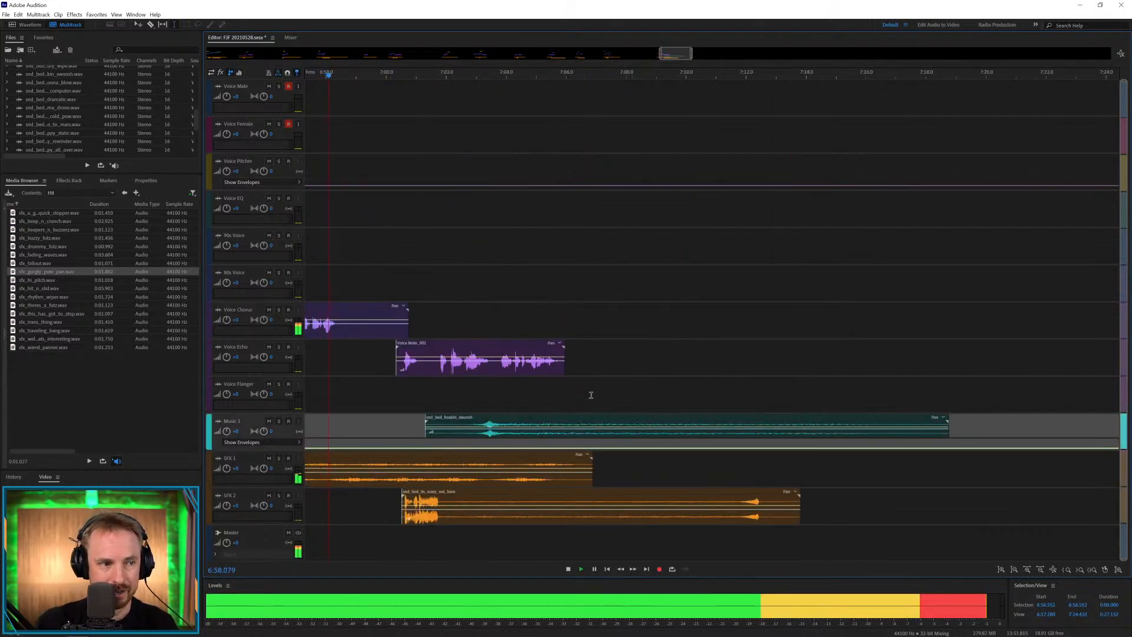
{"action": "key", "text": "space"}
Place the fiddle_beep effect from the Rock sound effects folder on Music 1 at about 6:54.1 and play it.
{"action": "left_click", "coordinate": [124, 193]}
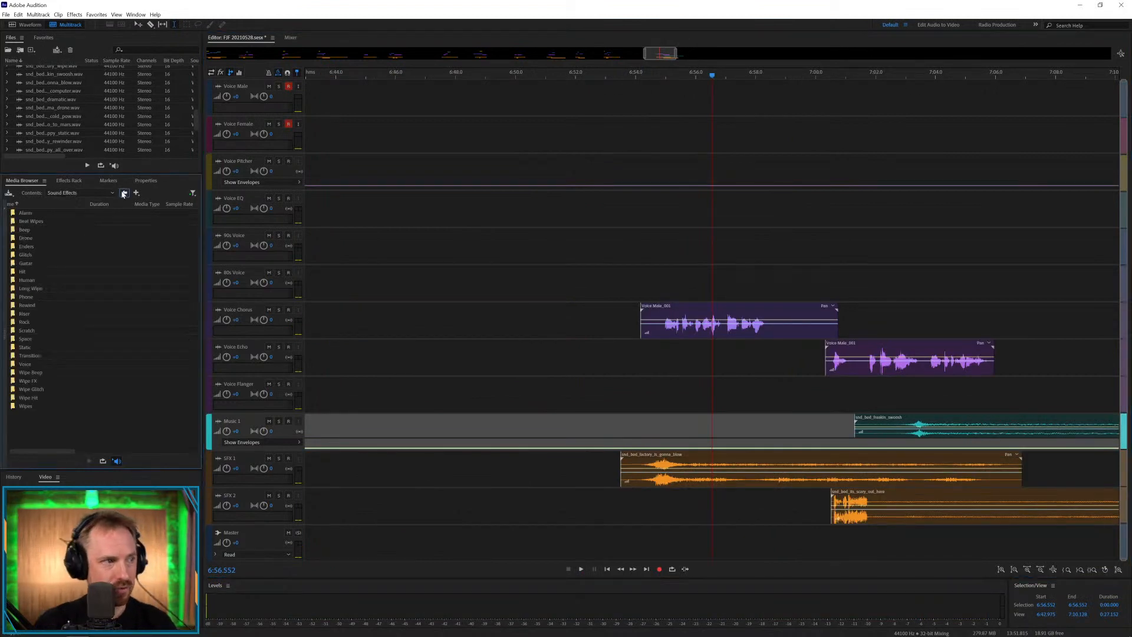
{"action": "double_click", "coordinate": [24, 323]}
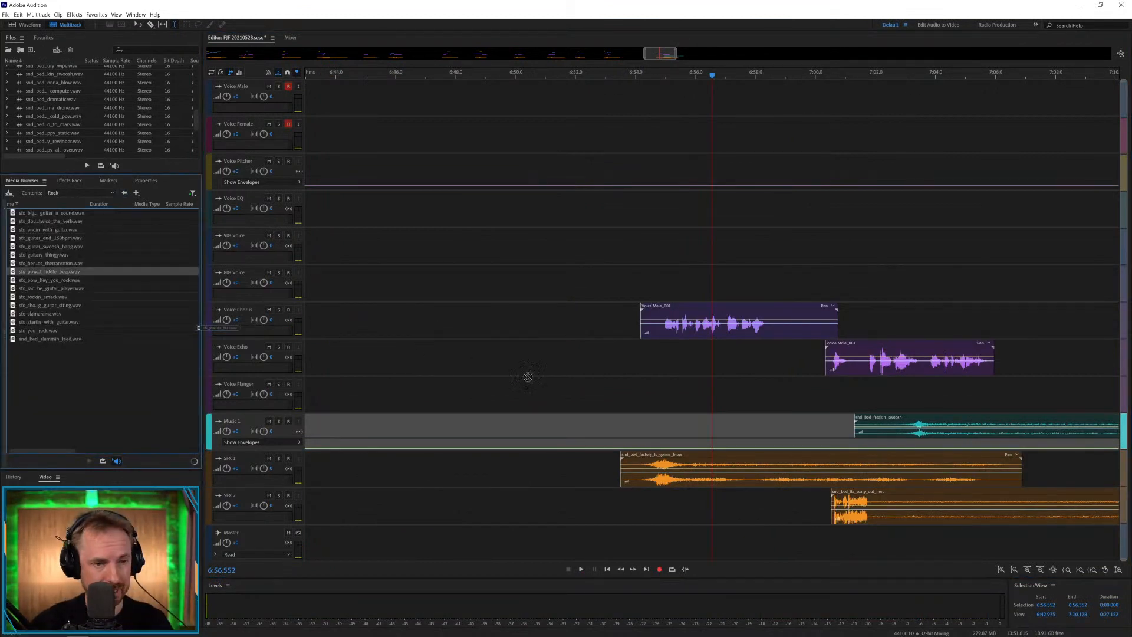
{"action": "left_click_drag", "start_coordinate": [679, 472], "coordinate": [689, 423]}
{"action": "key", "text": "space"}
{"action": "key", "text": "space"}
{"action": "key", "text": "space"}
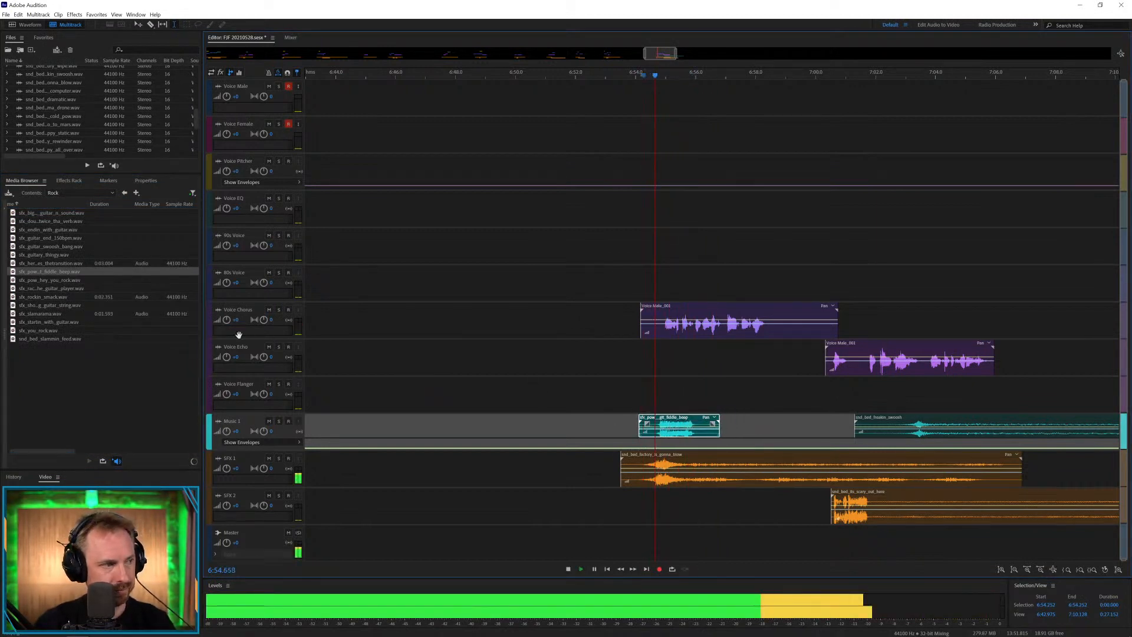
Place sfx_pow_hey_you_rock on SFX 2 at about 6:57.5, play it, and shift the Music 1 swoosh bed to about 6:56.9.
{"action": "left_click_drag", "start_coordinate": [60, 282], "coordinate": [737, 514]}
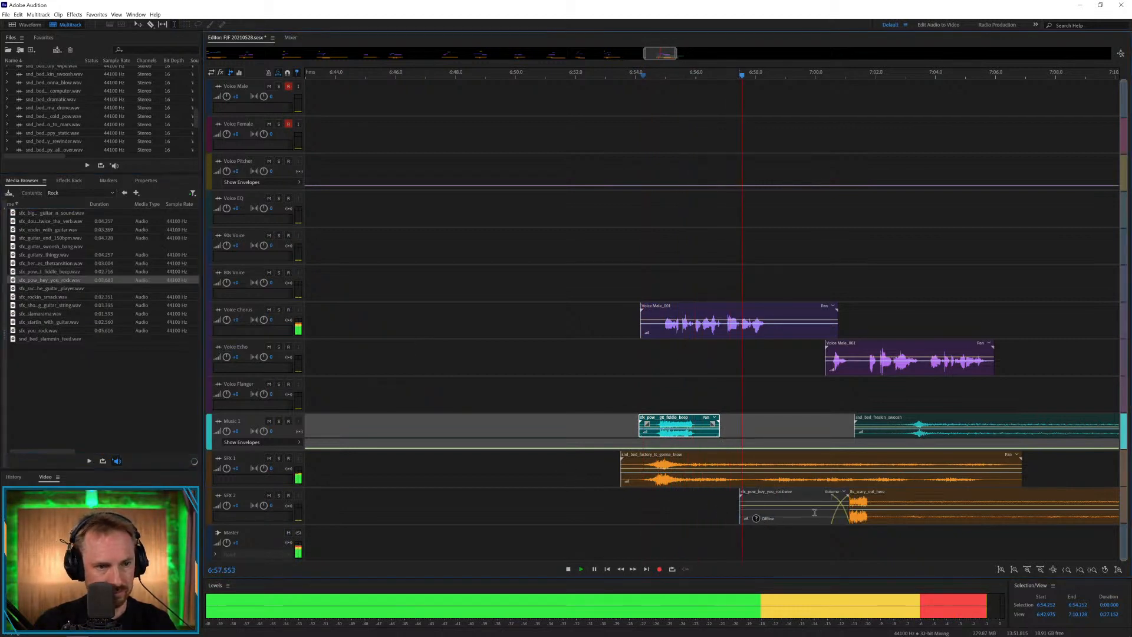
{"action": "left_click", "coordinate": [720, 508]}
{"action": "key", "text": "space"}
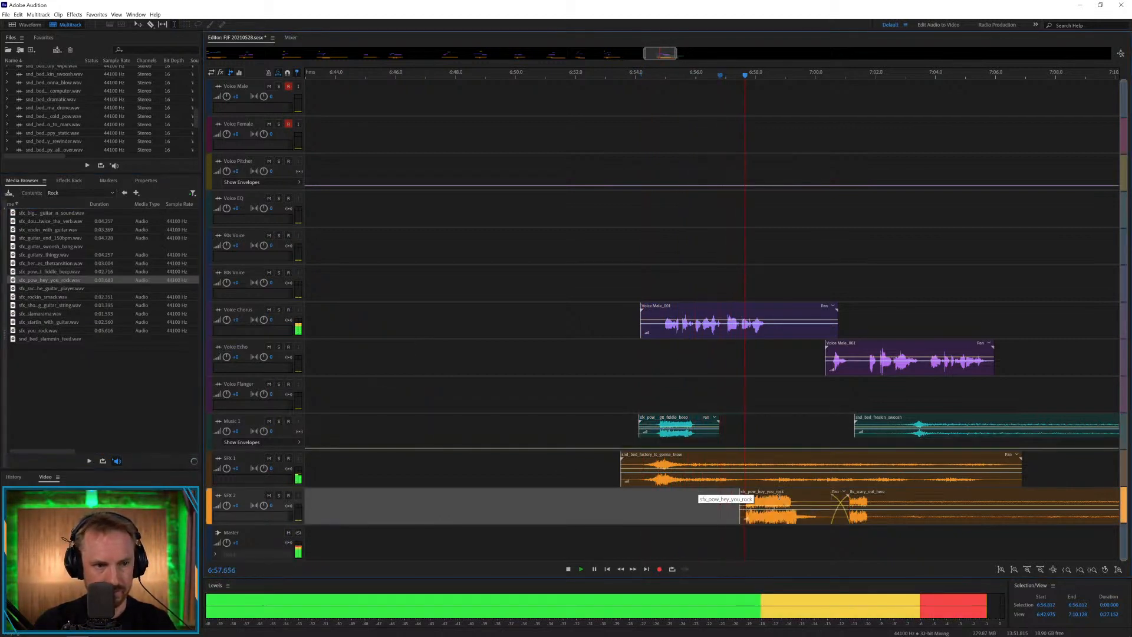
{"action": "key", "text": "space"}
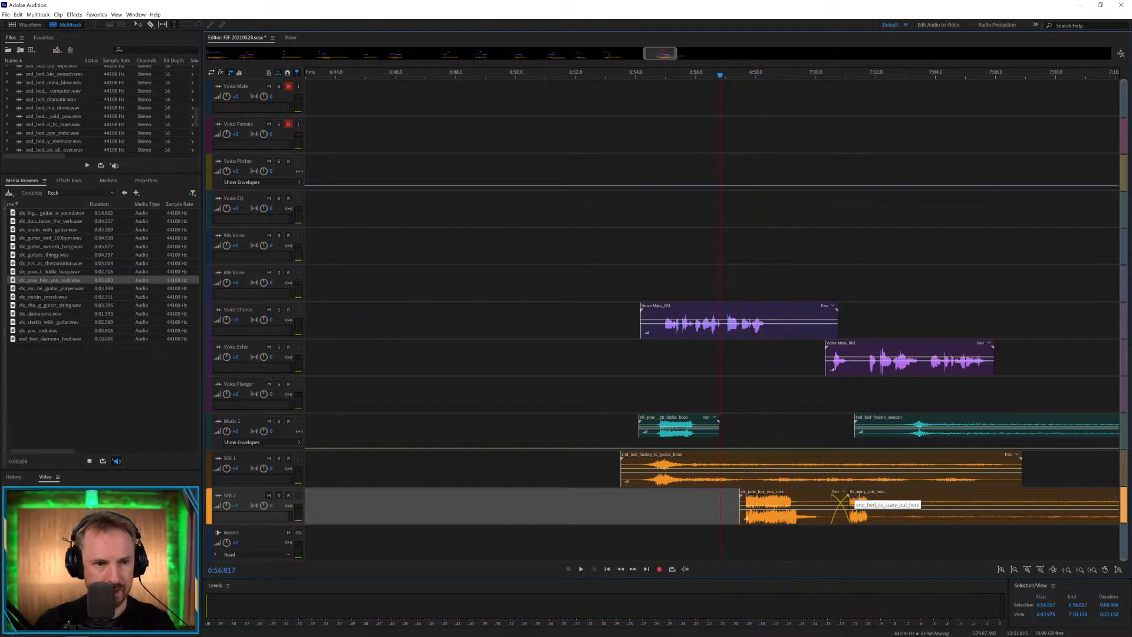
{"action": "left_click_drag", "start_coordinate": [880, 432], "coordinate": [750, 430]}
Cut off the first SFX 1 bed after about 6:58.9 and move the its_scary_out_here bed to SFX 1 at about 7:06.3.
{"action": "left_click_drag", "start_coordinate": [781, 471], "coordinate": [1054, 485]}
{"action": "left_click", "coordinate": [1010, 485]}
{"action": "left_click_drag", "start_coordinate": [941, 497], "coordinate": [1112, 484]}
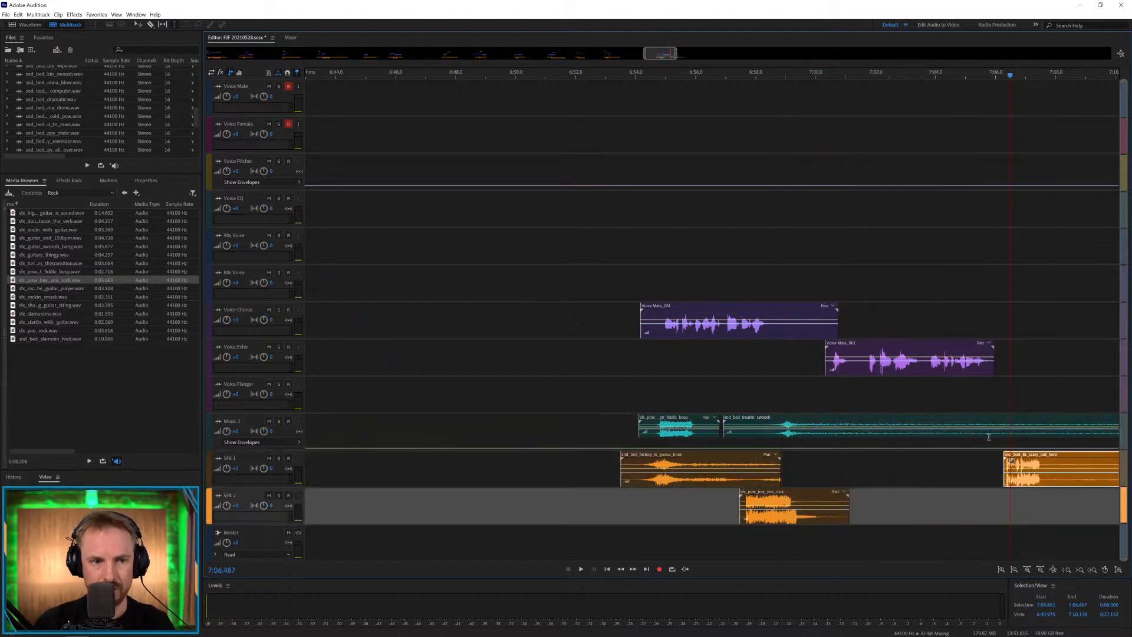
Move the male clip from Voice Echo to Voice Flanger at about 6:58.8 and play its beginning.
{"action": "left_click_drag", "start_coordinate": [862, 352], "coordinate": [815, 389]}
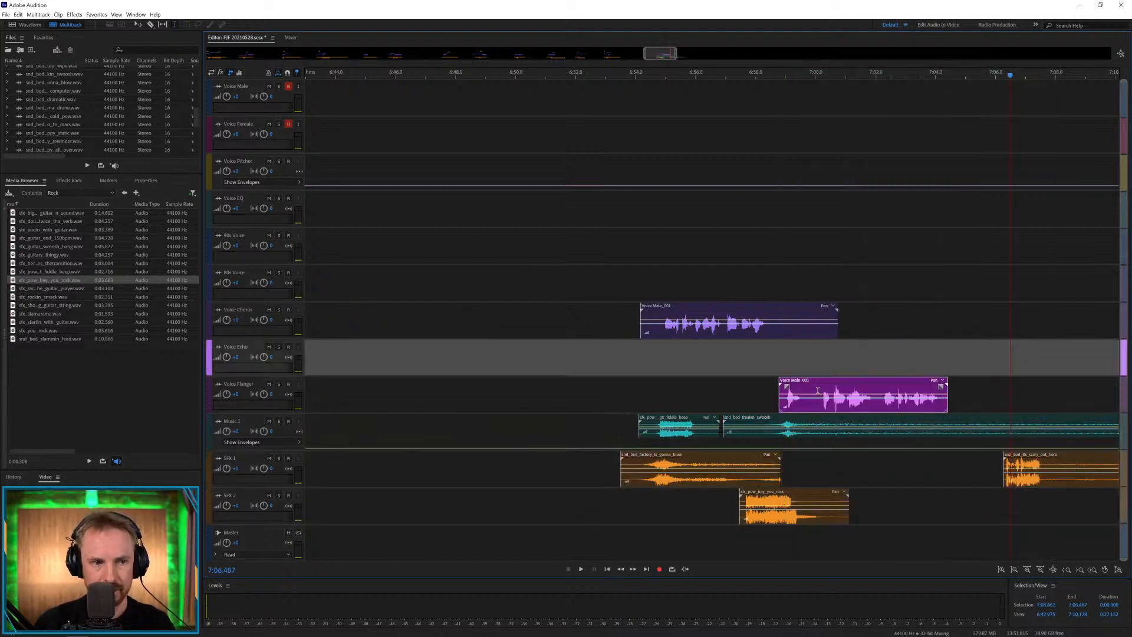
{"action": "left_click", "coordinate": [770, 367]}
{"action": "key", "text": "space"}
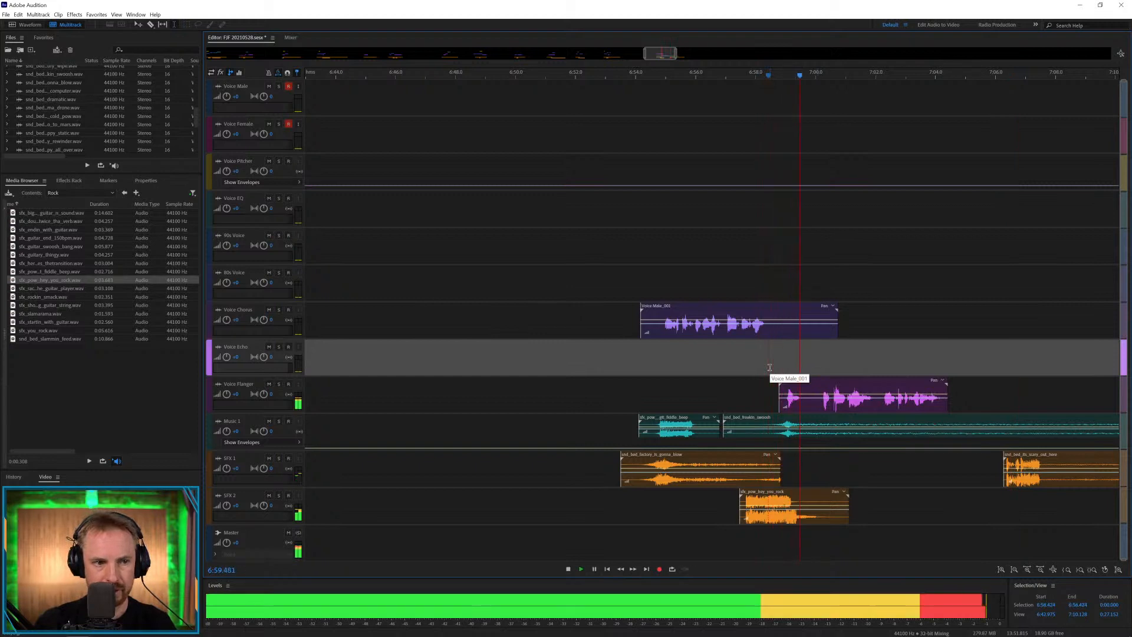
{"action": "key", "text": "space"}
Separate the first word on Voice Flanger, stagger repeats of it on Voice Echo and the track above Voice Chorus, and play them.
{"action": "left_click_drag", "start_coordinate": [806, 405], "coordinate": [816, 275]}
{"action": "key", "text": "Delete"}
{"action": "left_click", "coordinate": [772, 362]}
{"action": "key", "text": "space"}
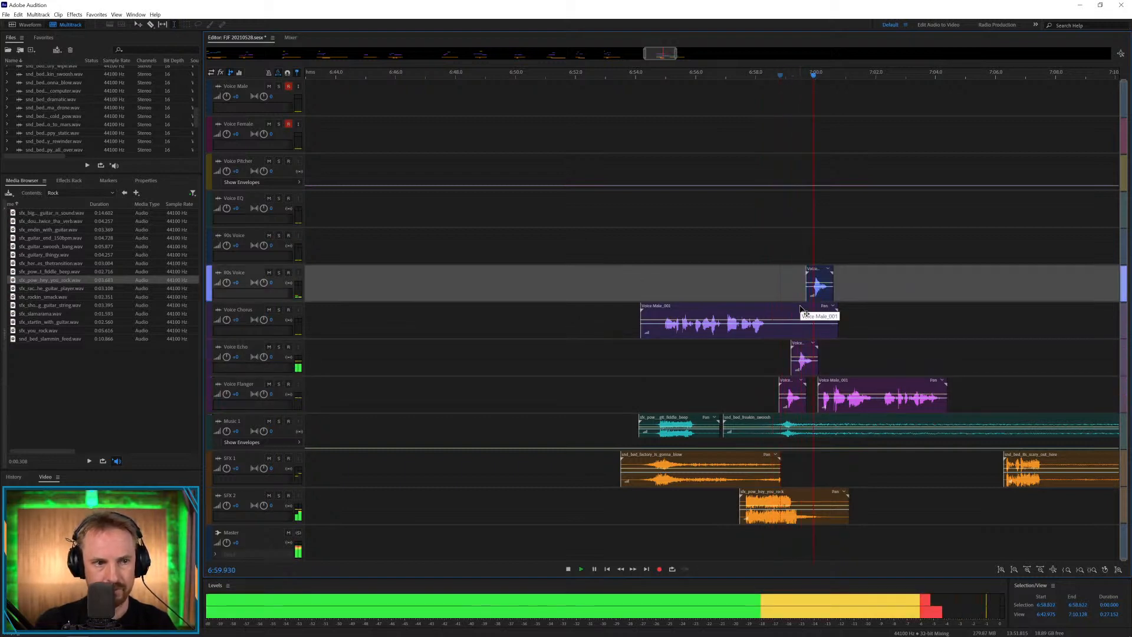
{"action": "key", "text": "space"}
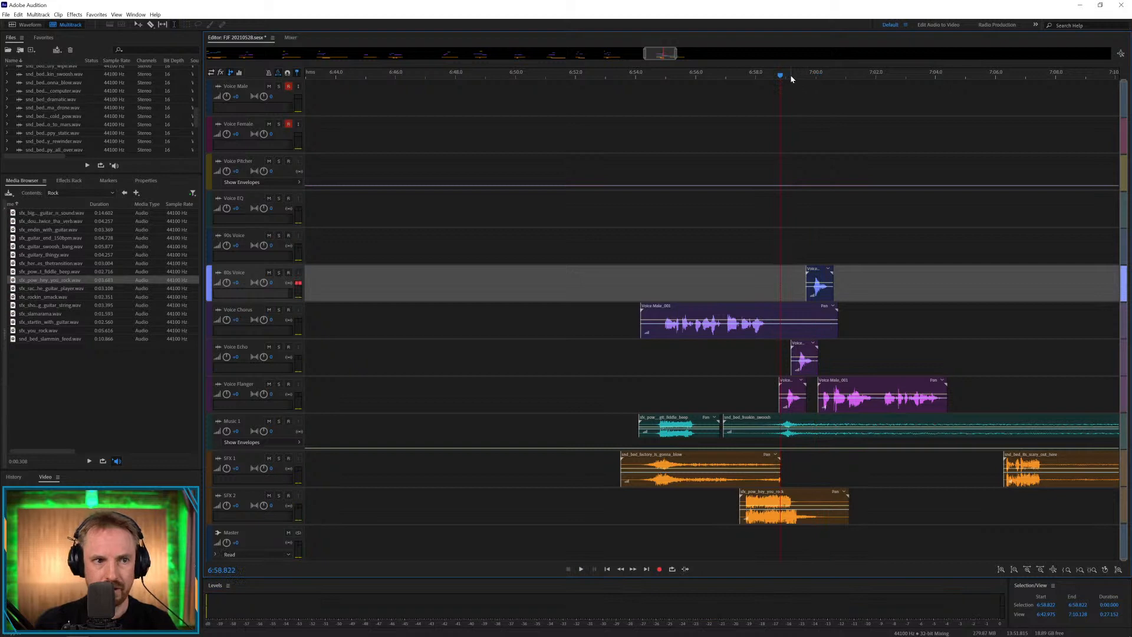
Tighten the repeated words, moving the Voice Echo one to about 6:59.0 and the other to the track below Voice EQ at about 6:59.2.
{"action": "scroll", "coordinate": [790, 74], "scroll_direction": "up", "scroll_amount": 5}
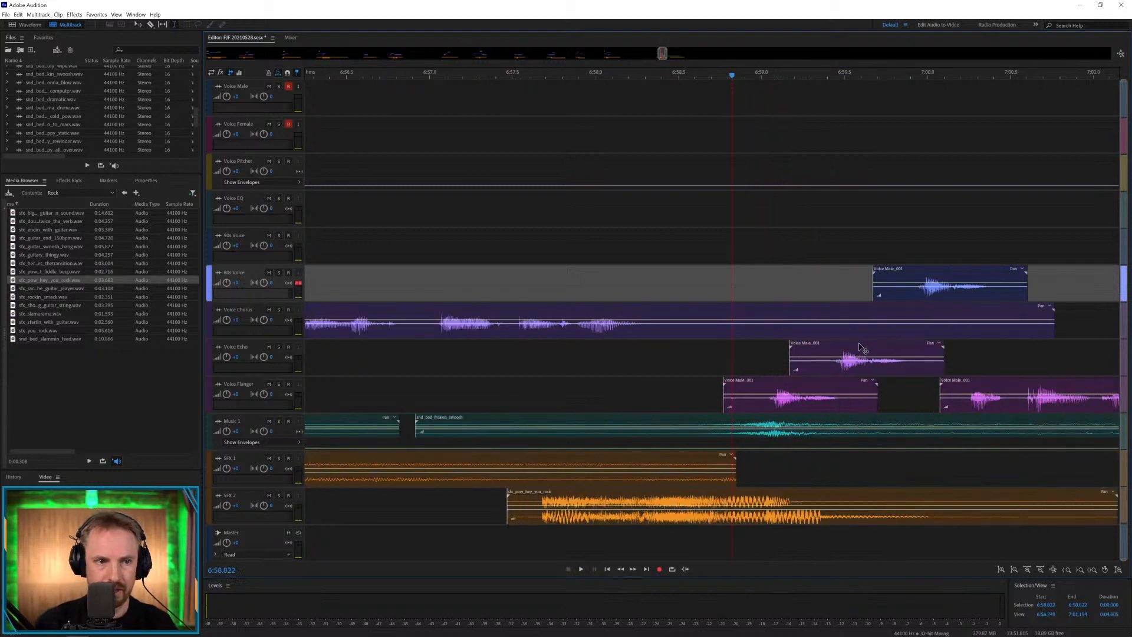
{"action": "left_click_drag", "start_coordinate": [860, 348], "coordinate": [839, 348]}
{"action": "left_click_drag", "start_coordinate": [923, 272], "coordinate": [854, 248]}
{"action": "left_click", "coordinate": [739, 268]}
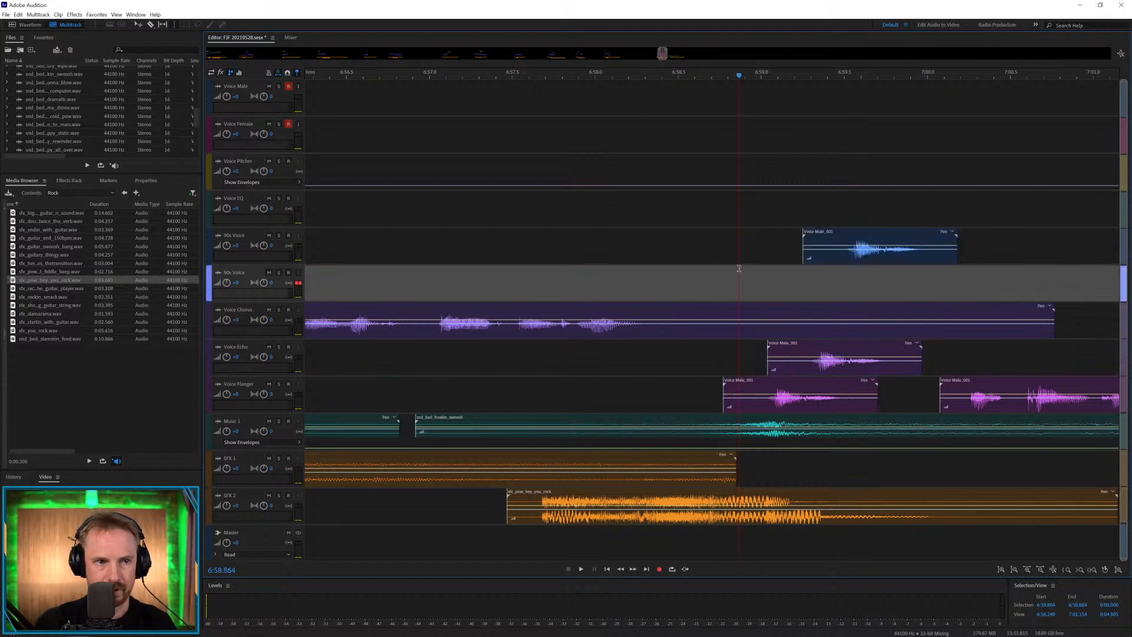
{"action": "key", "text": "space"}
{"action": "key", "text": "space"}
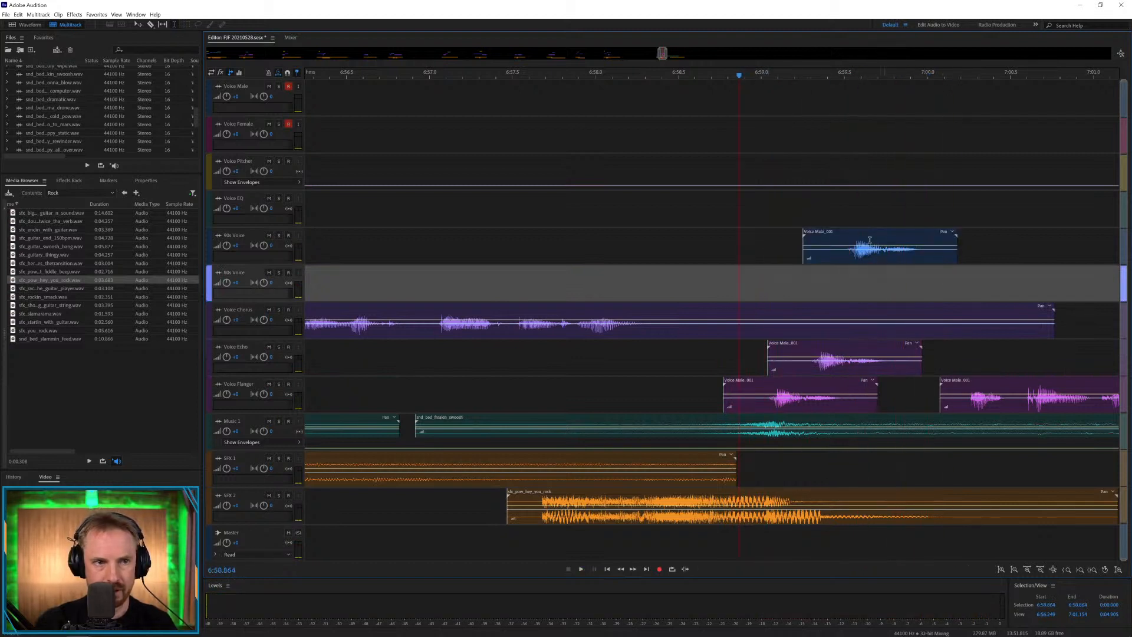
Adjust the clip volume of the repeated word on the track below Voice EQ and play the staggered words.
{"action": "left_click", "coordinate": [859, 251]}
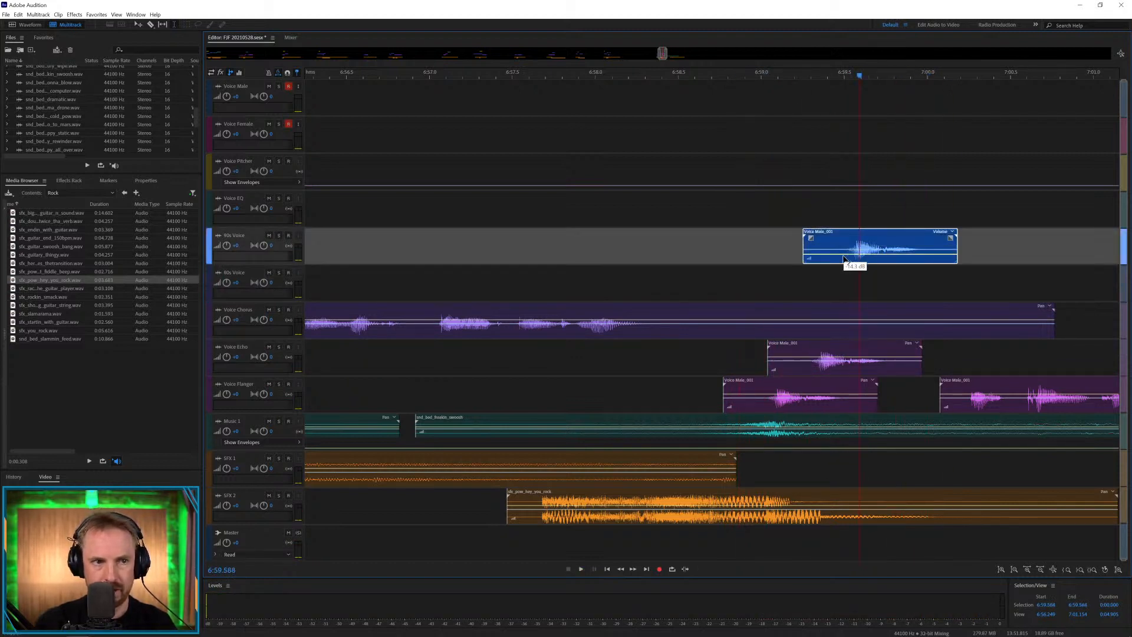
{"action": "left_click", "coordinate": [697, 248]}
{"action": "key", "text": "space"}
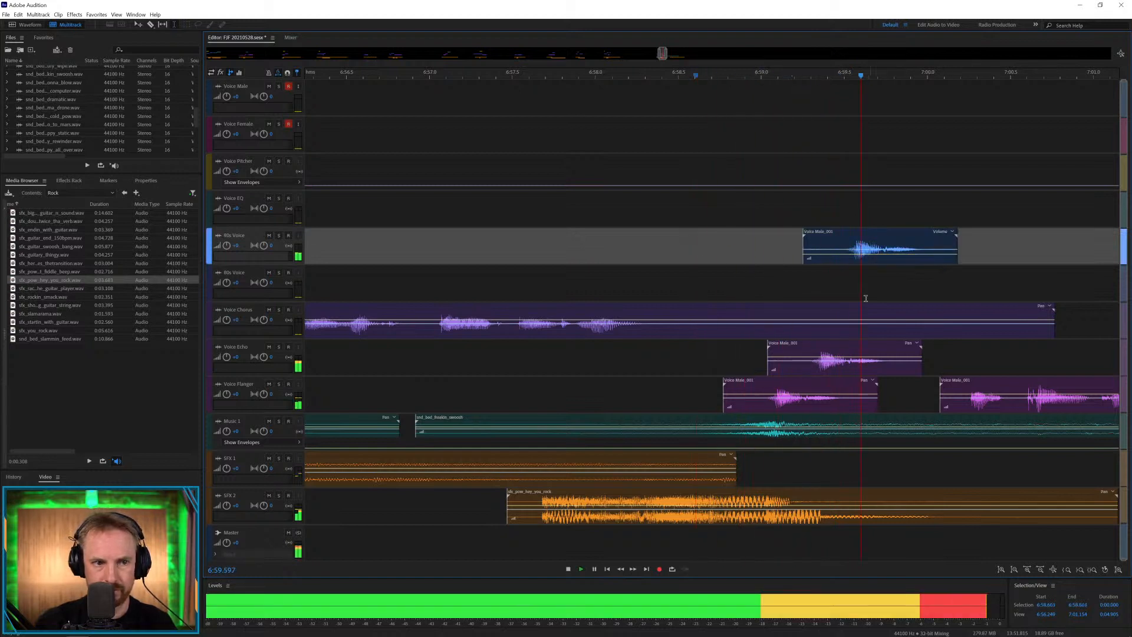
{"action": "key", "text": "space"}
{"action": "key", "text": "space"}
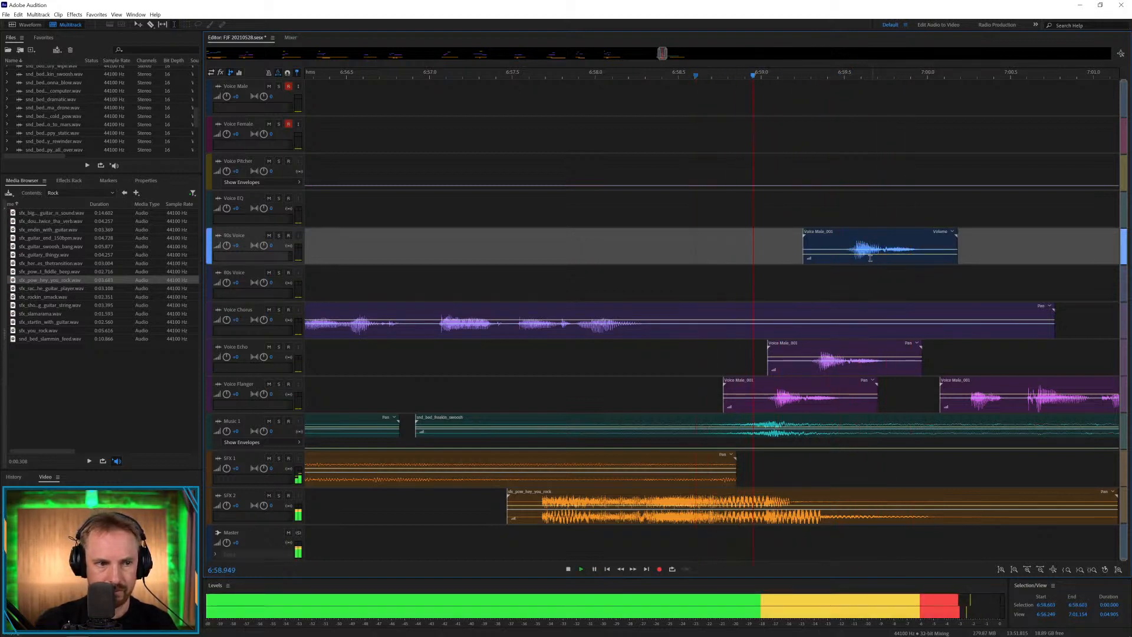
{"action": "key", "text": "space"}
Shift the three repeated words earlier together so the Voice Flanger one starts at about 6:58.5, and play them.
{"action": "left_click", "coordinate": [829, 386]}
{"action": "left_click", "coordinate": [832, 345], "text": "ctrl"}
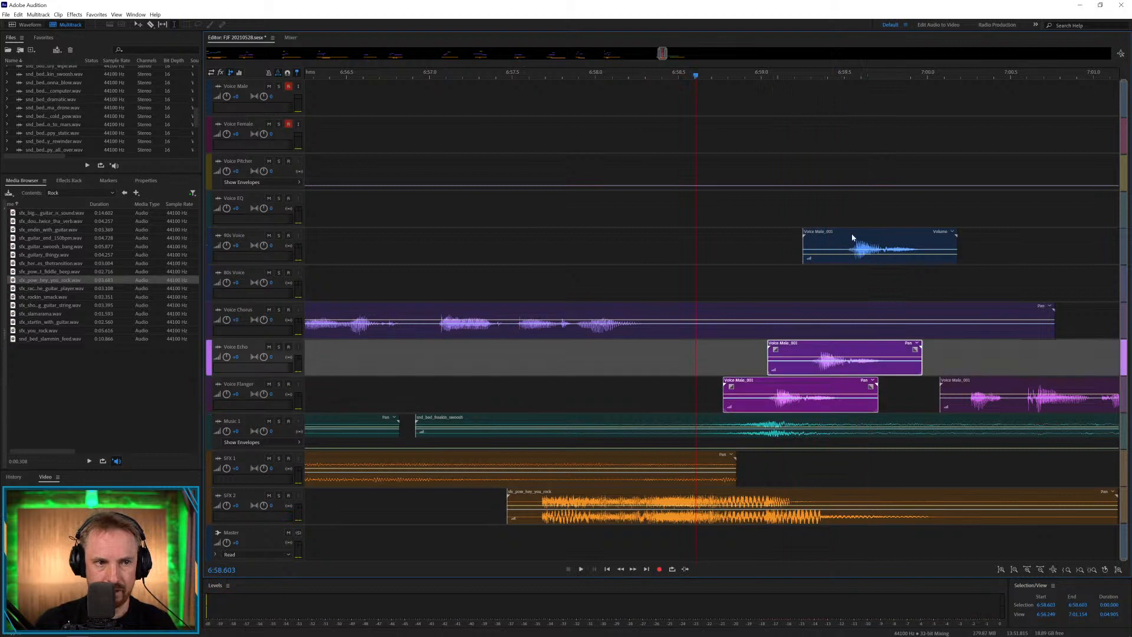
{"action": "left_click_drag", "start_coordinate": [852, 231], "coordinate": [814, 235]}
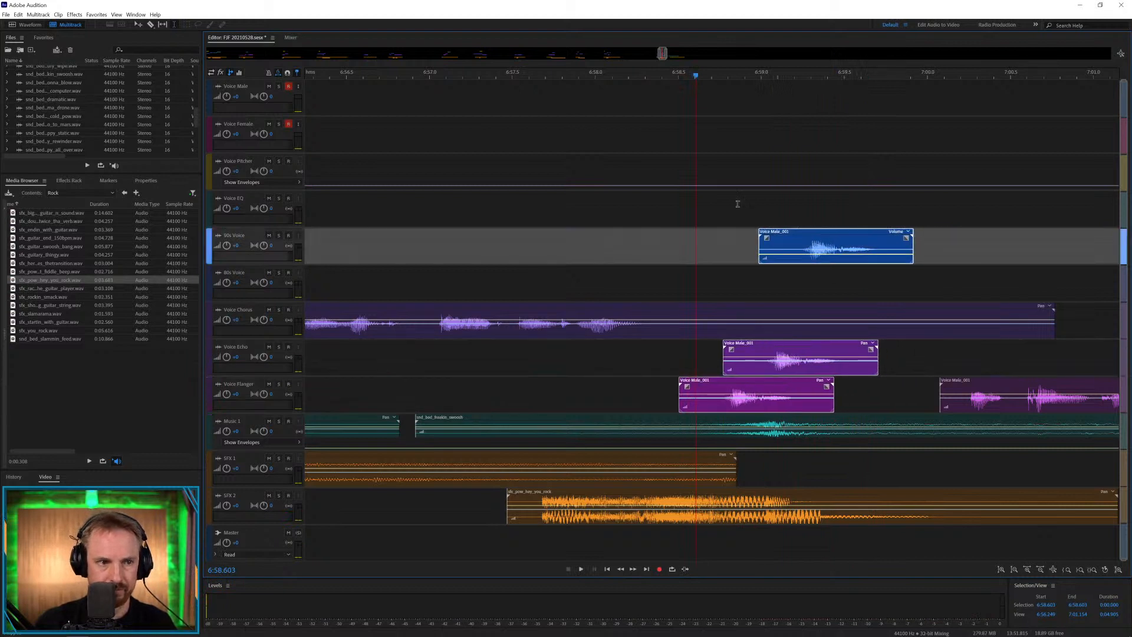
{"action": "key", "text": "space"}
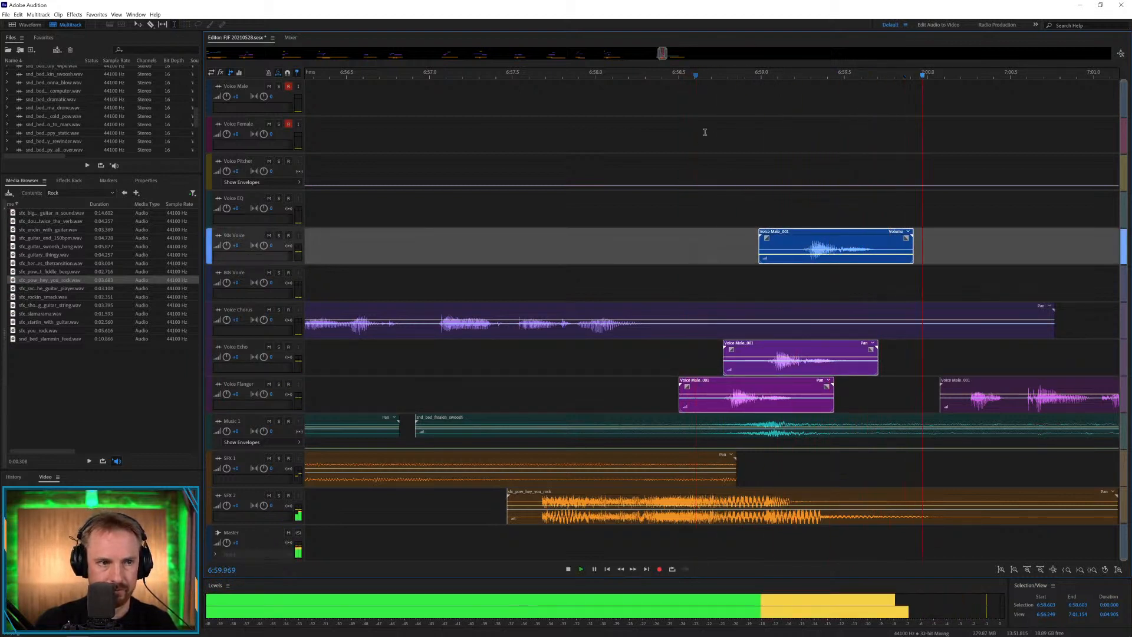
{"action": "key", "text": "space"}
{"action": "key", "text": "space"}
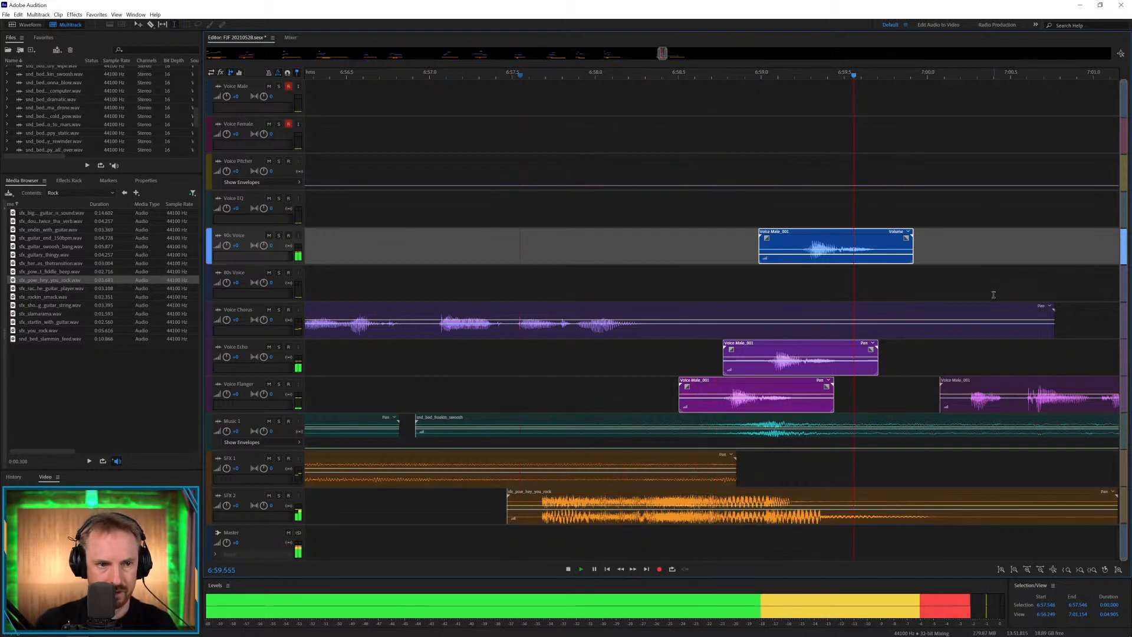
{"action": "key", "text": "space"}
Move the rest of the male clip from Voice Flanger to the track above Voice Chorus at about 6:59.4 and play it.
{"action": "left_click_drag", "start_coordinate": [978, 387], "coordinate": [865, 284]}
{"action": "left_click", "coordinate": [822, 288]}
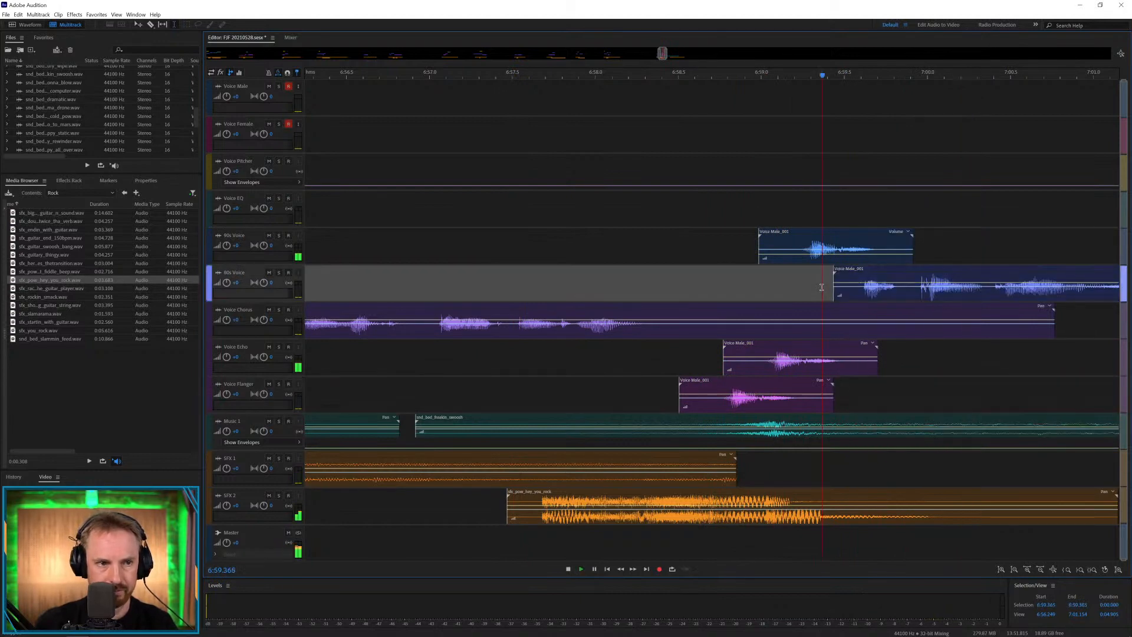
{"action": "key", "text": "space"}
{"action": "scroll", "coordinate": [874, 78], "scroll_direction": "down", "scroll_amount": 3}
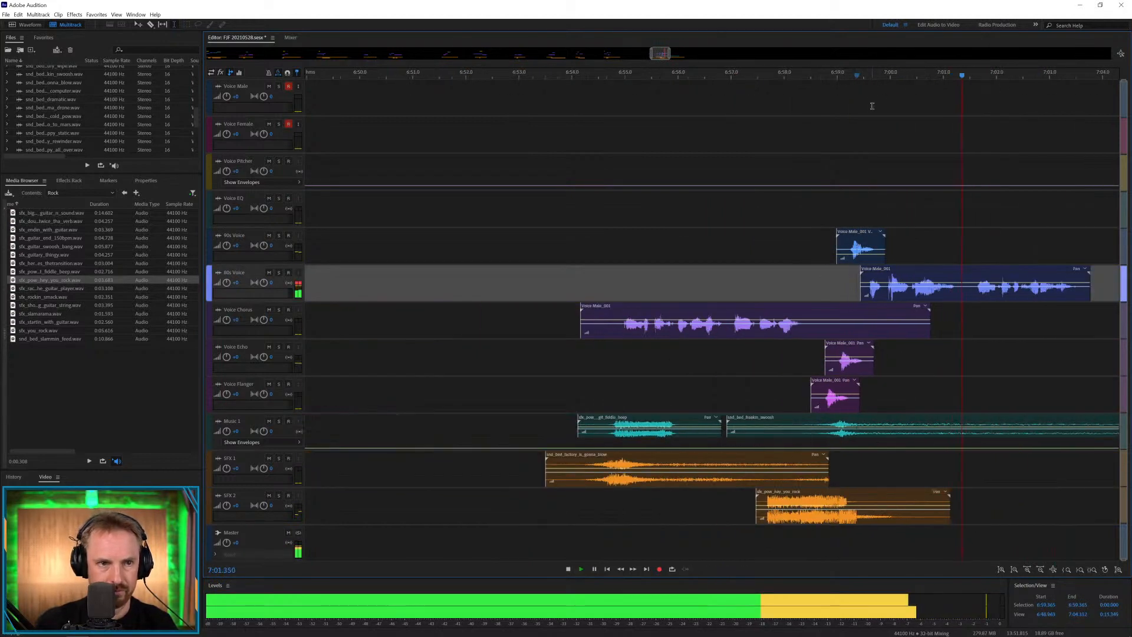
{"action": "key", "text": "space"}
Split the male clip's first phrase onto Voice EQ at about 6:59.5, keep the remainder above Voice Chorus at about 7:00.8, and play both.
{"action": "left_click_drag", "start_coordinate": [921, 269], "coordinate": [953, 272]}
{"action": "key", "text": "Delete"}
{"action": "left_click", "coordinate": [984, 237]}
{"action": "key", "text": "space"}
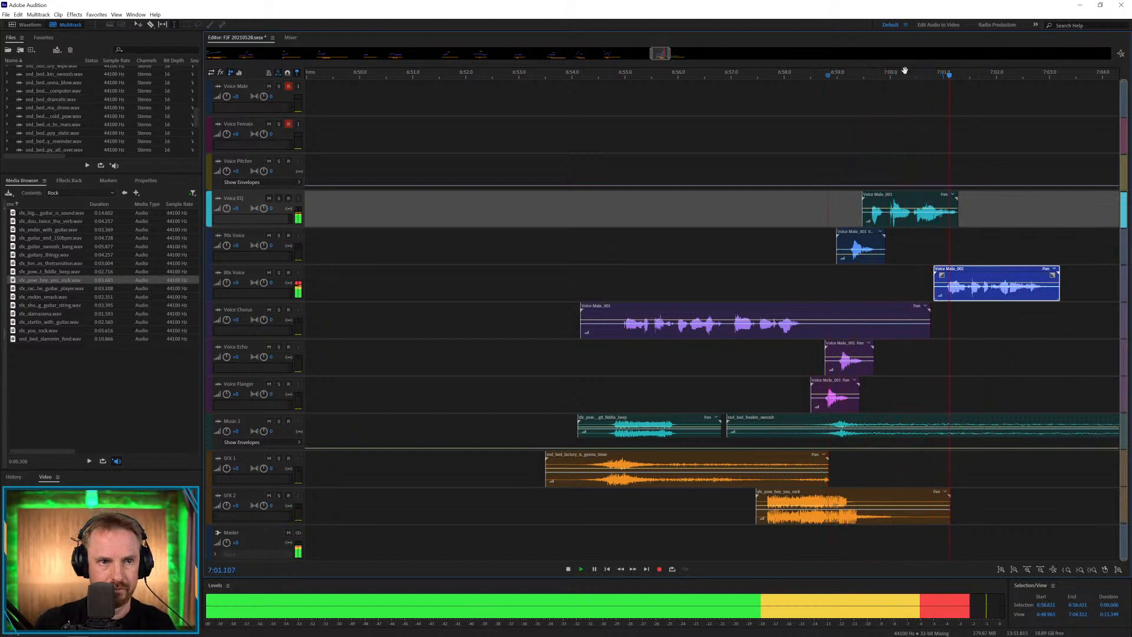
Move the remaining male phrase to the track below Voice EQ at about 7:01.0 and play the transition.
{"action": "mouse_move", "coordinate": [958, 270]}
{"action": "left_mouse_down"}
{"action": "mouse_move", "coordinate": [971, 307]}
{"action": "mouse_move", "coordinate": [977, 270]}
{"action": "left_mouse_up"}
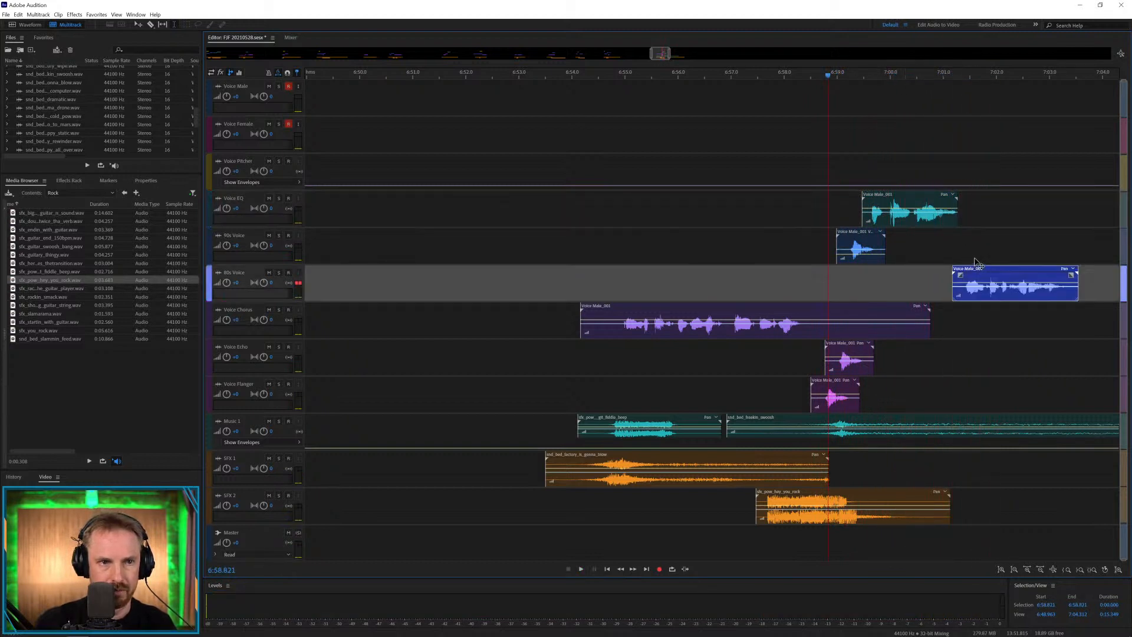
{"action": "left_click", "coordinate": [921, 276]}
{"action": "key", "text": "space"}
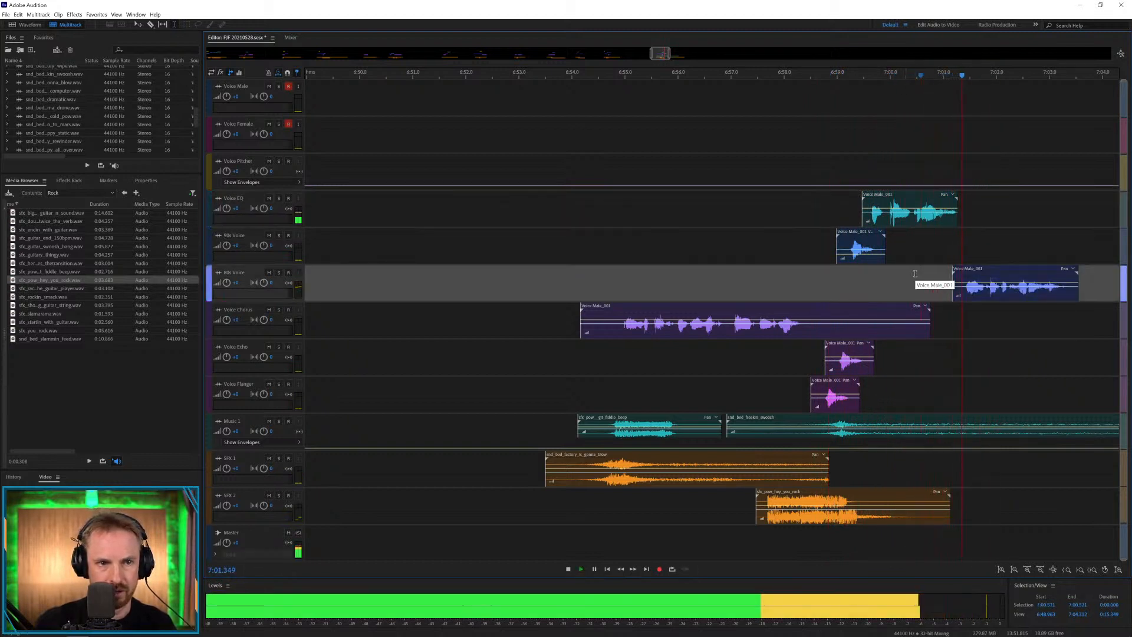
{"action": "key", "text": "space"}
{"action": "left_click_drag", "start_coordinate": [963, 288], "coordinate": [968, 253]}
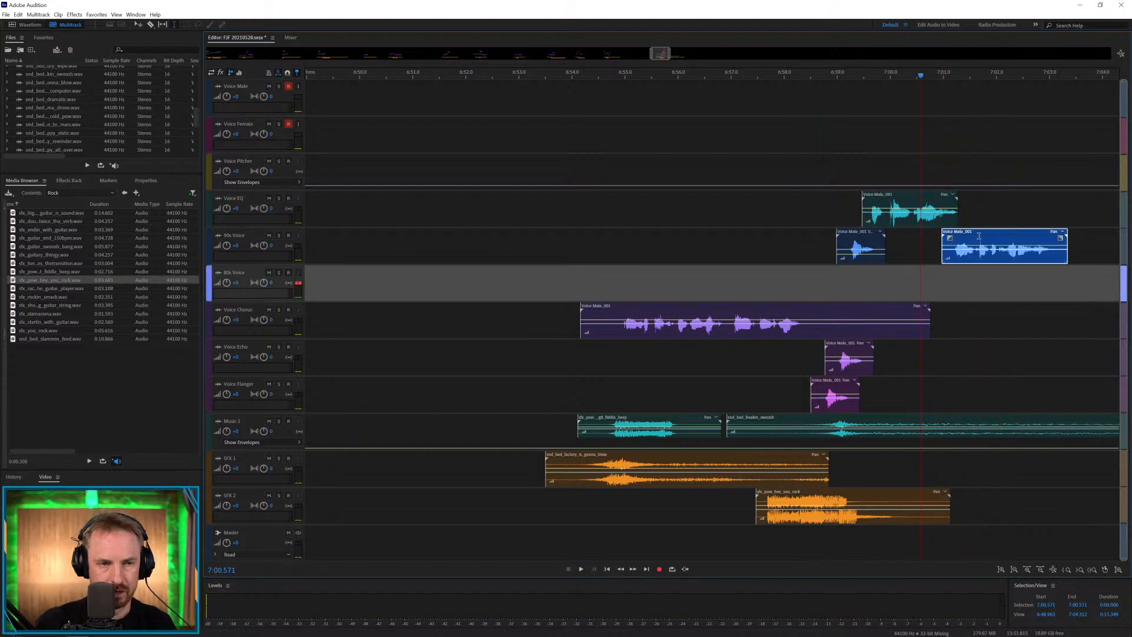
{"action": "key", "text": "space"}
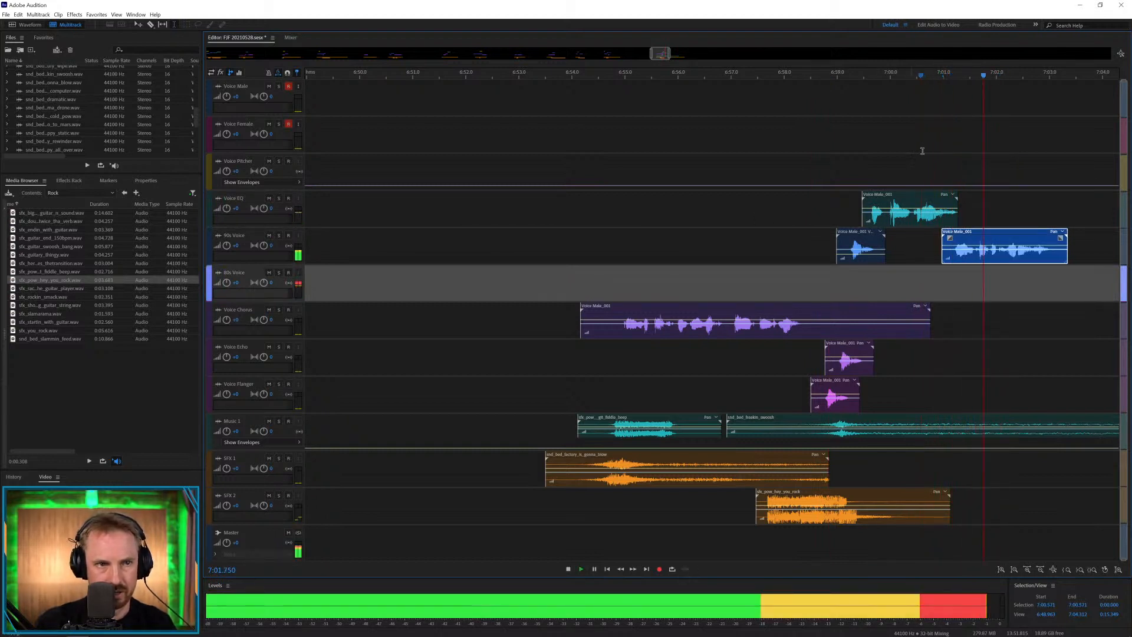
Delete the its_scary_out_here bed at the end of SFX 1 and show the whole session.
{"action": "scroll", "coordinate": [943, 69], "scroll_direction": "down", "scroll_amount": 5}
{"action": "key", "text": "space"}
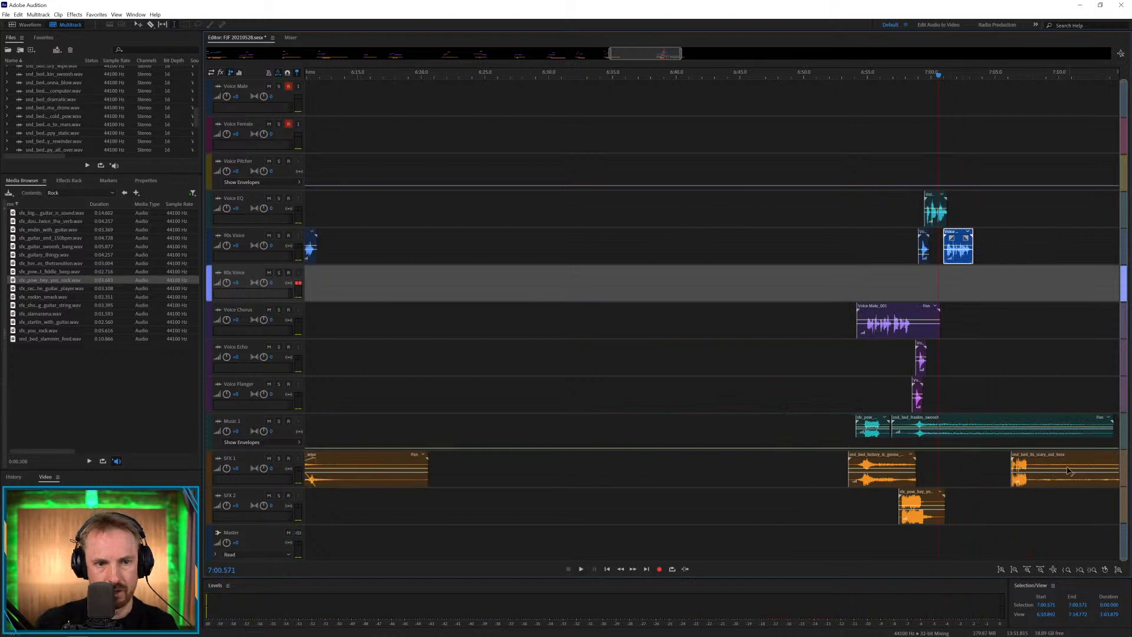
{"action": "left_click", "coordinate": [1066, 468]}
{"action": "key", "text": "Delete"}
{"action": "key", "text": "backslash"}
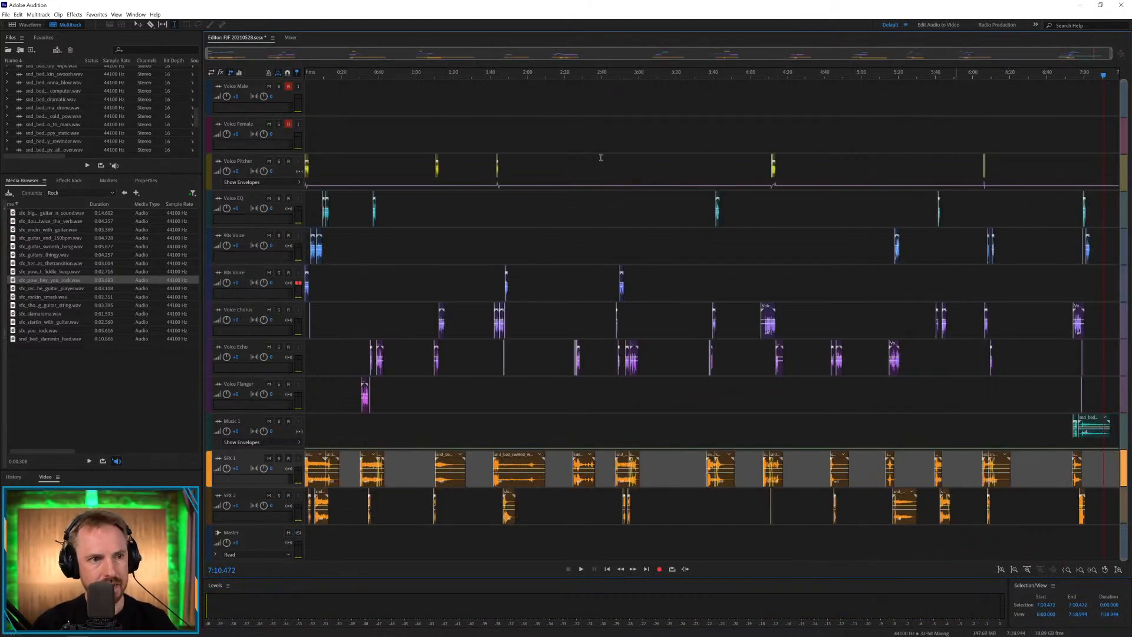
Save the session and mix down the entire session to a new file.
{"action": "left_click", "coordinate": [75, 16]}
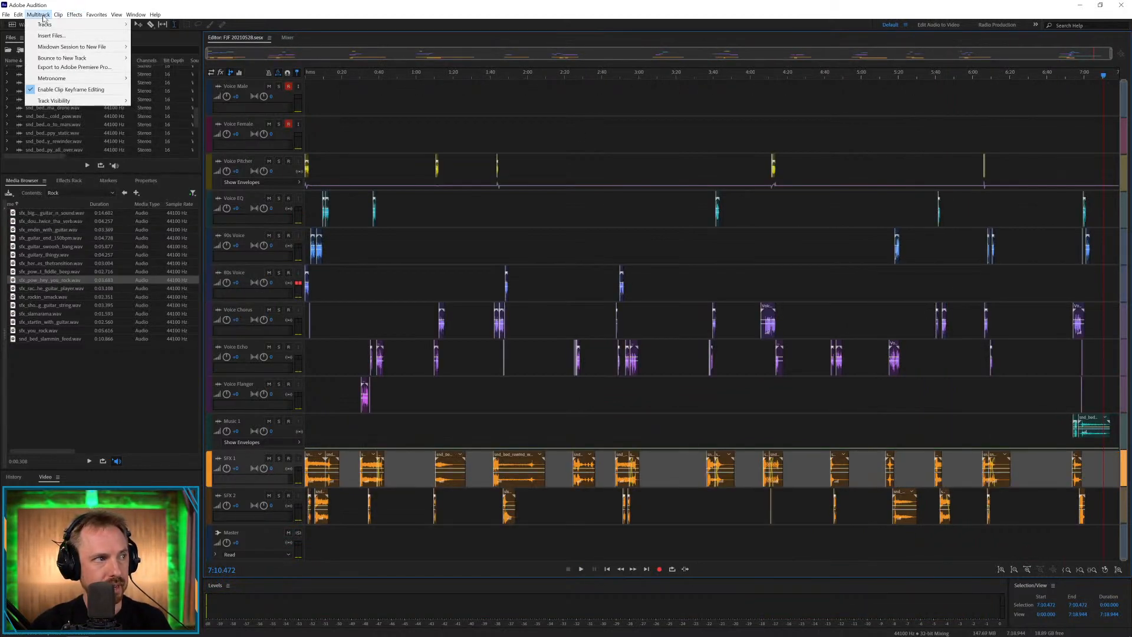
{"action": "mouse_move", "coordinate": [101, 49]}
{"action": "left_click", "coordinate": [159, 58]}
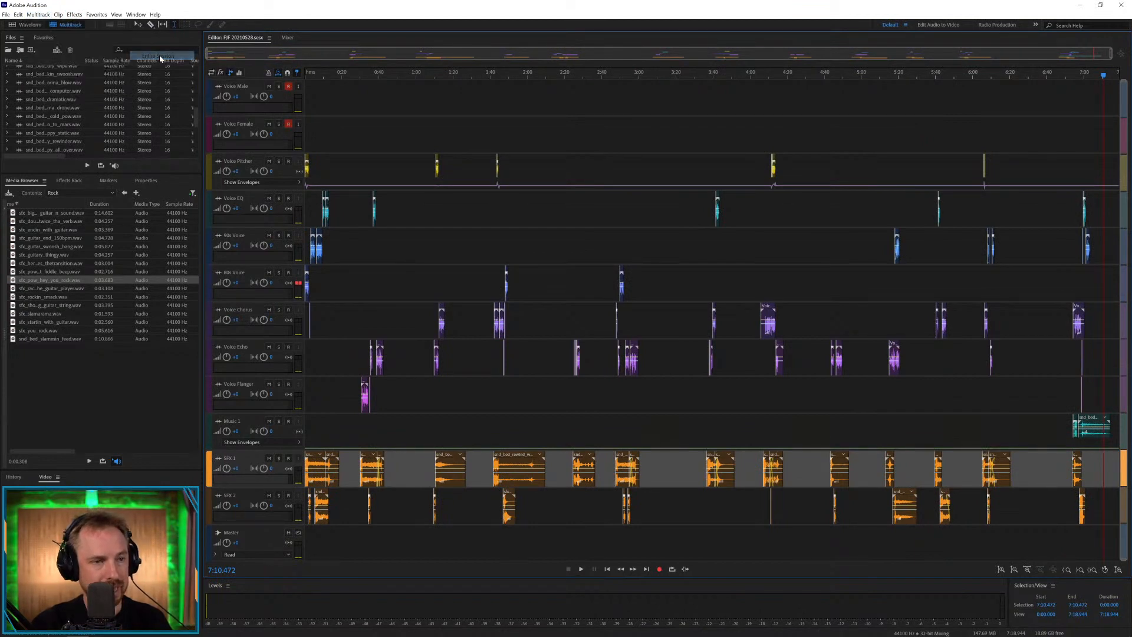